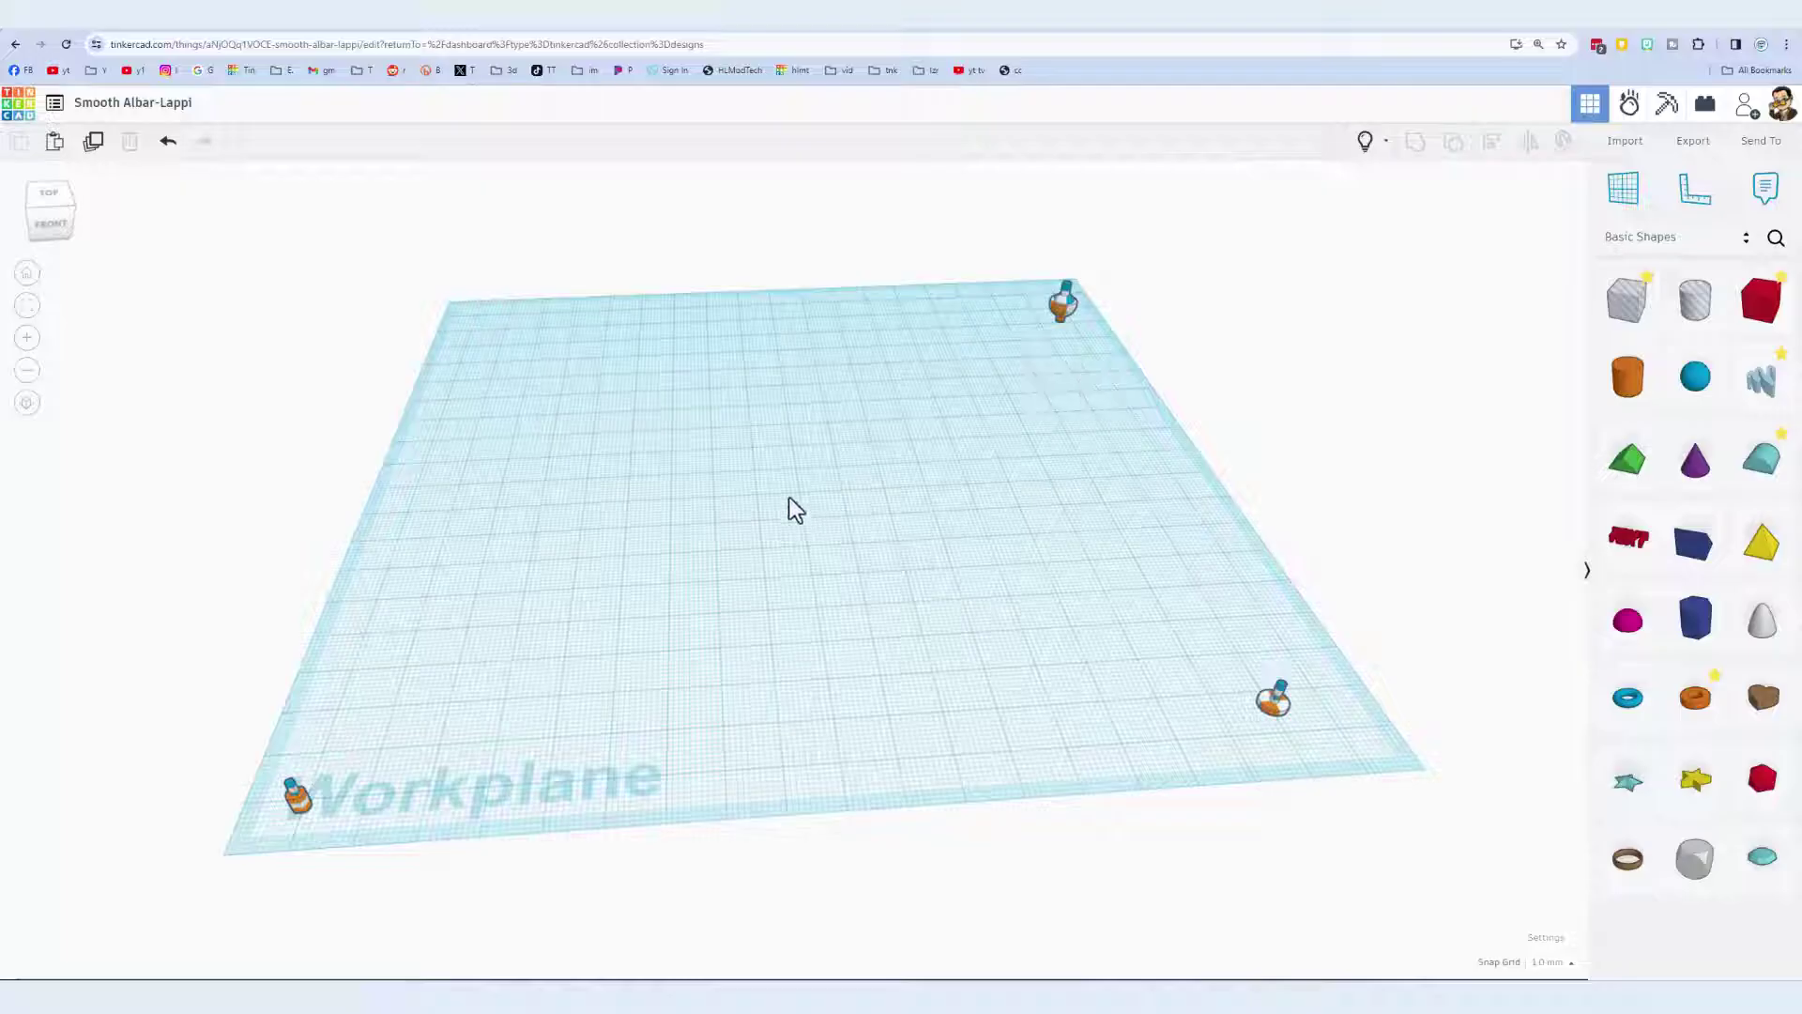
Switch into Sim Lab mode and back to the 3D Design editor.
click(1631, 111)
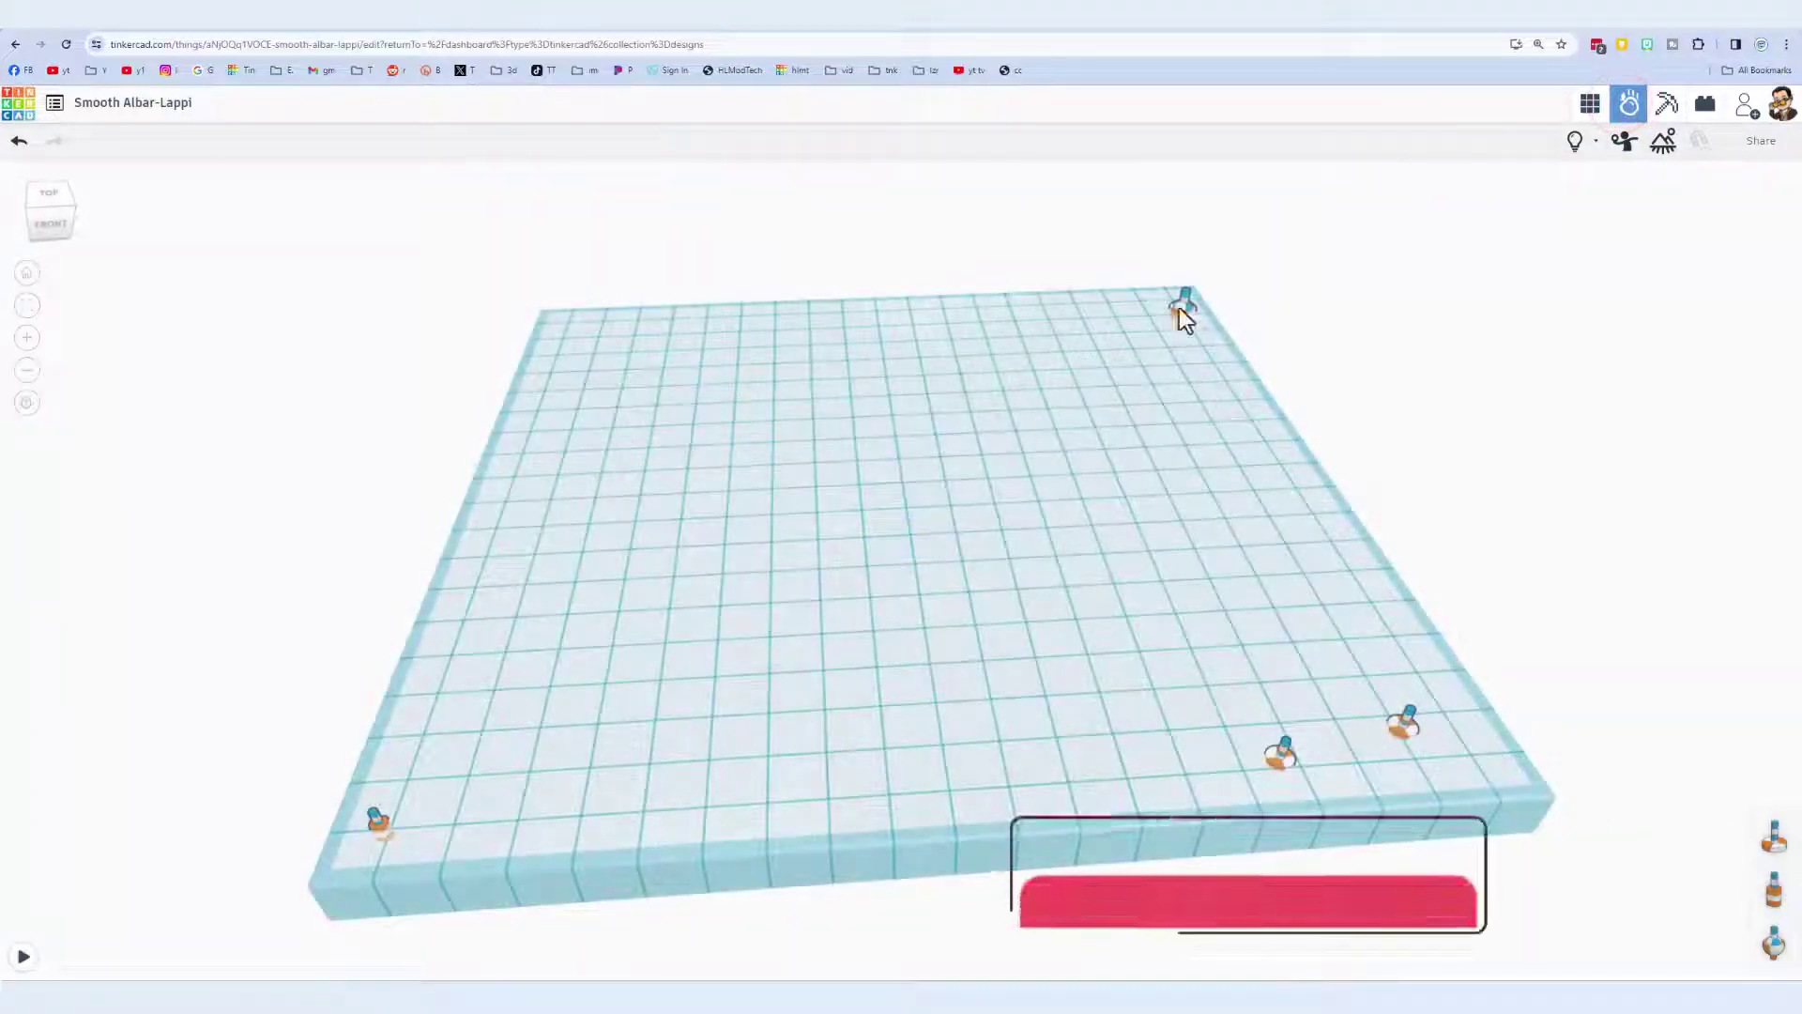
click(1590, 103)
click(1093, 498)
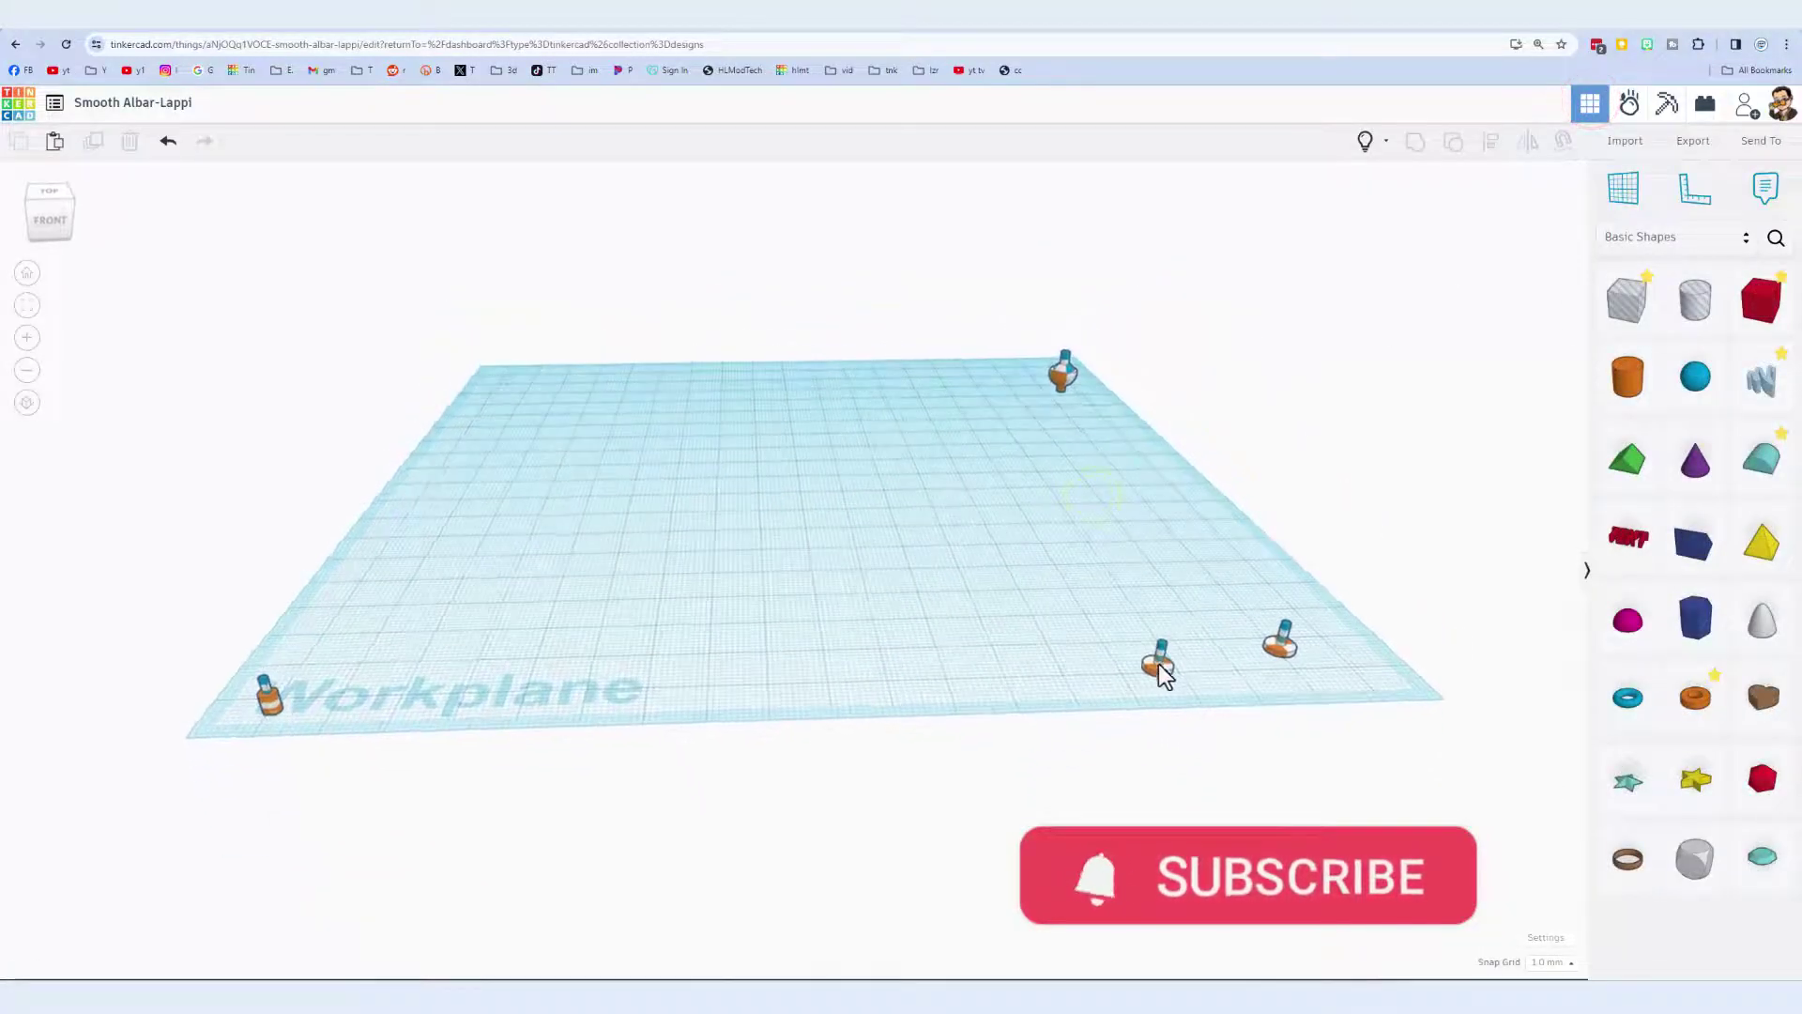
Drag the lower axle connector right beside the other one and tilt the workplane view.
drag(1160, 663, 1243, 668)
click(1193, 580)
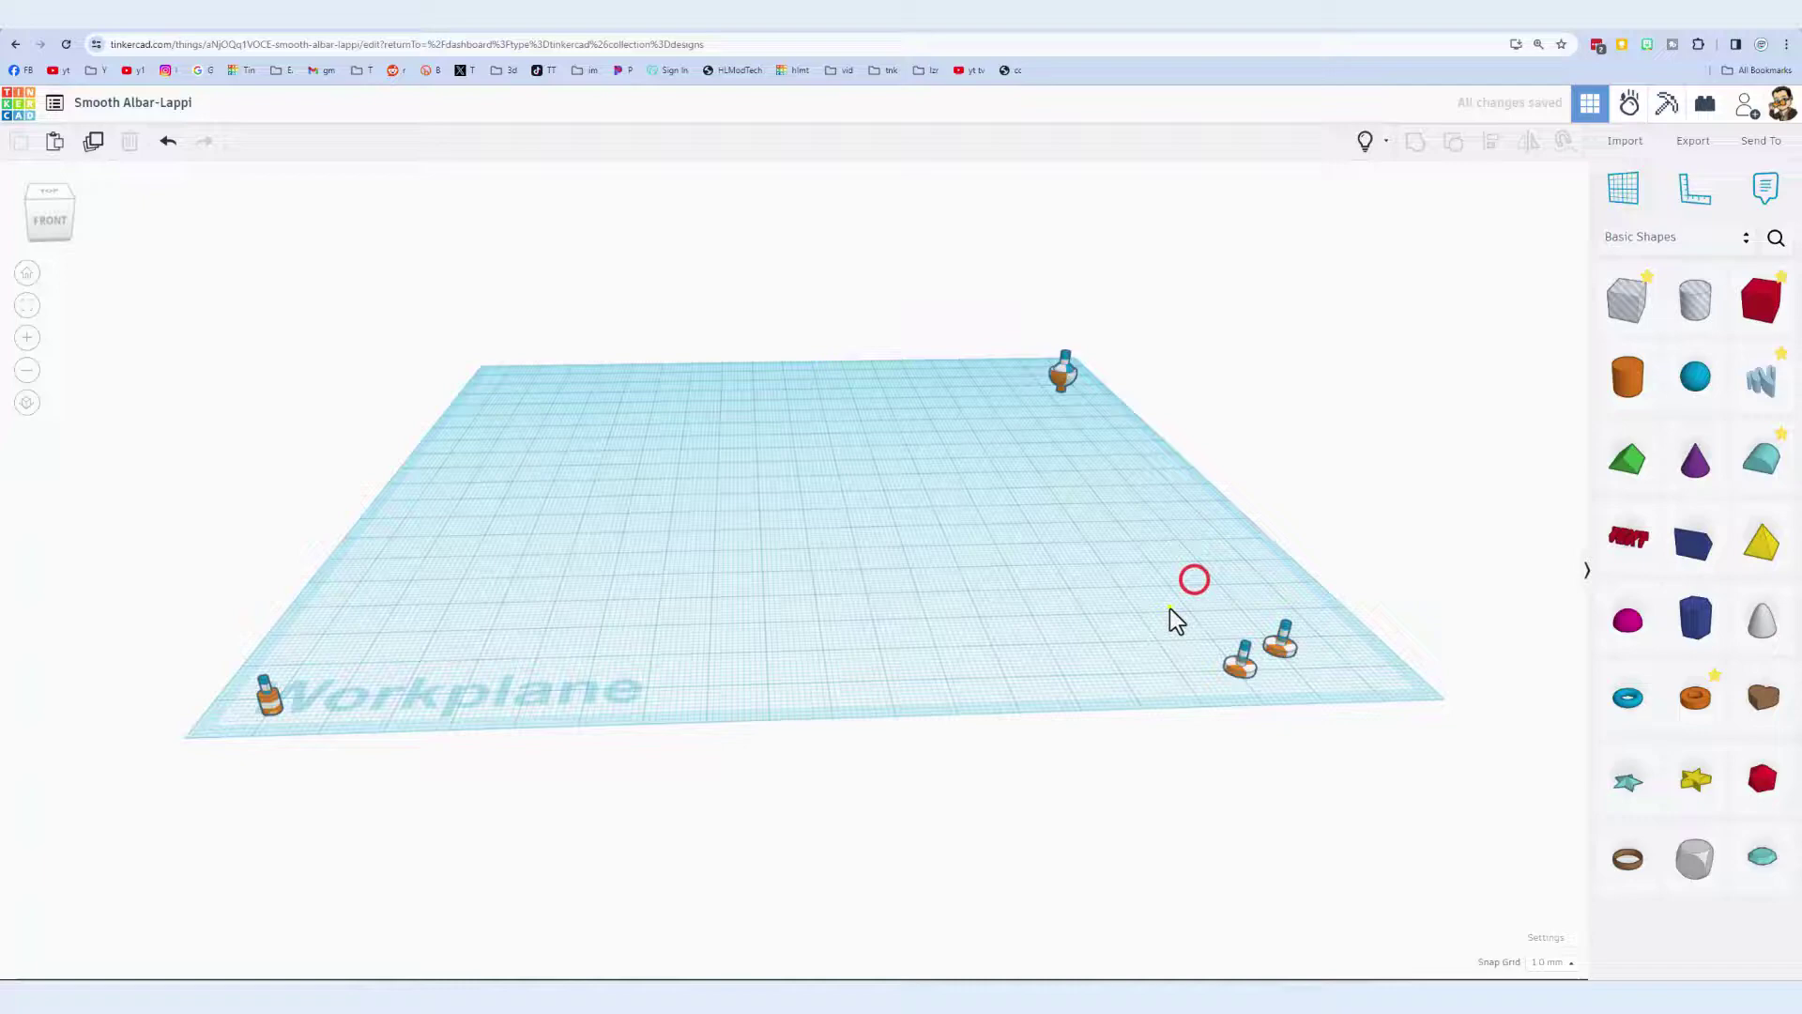
right_drag(1170, 612, 1180, 648)
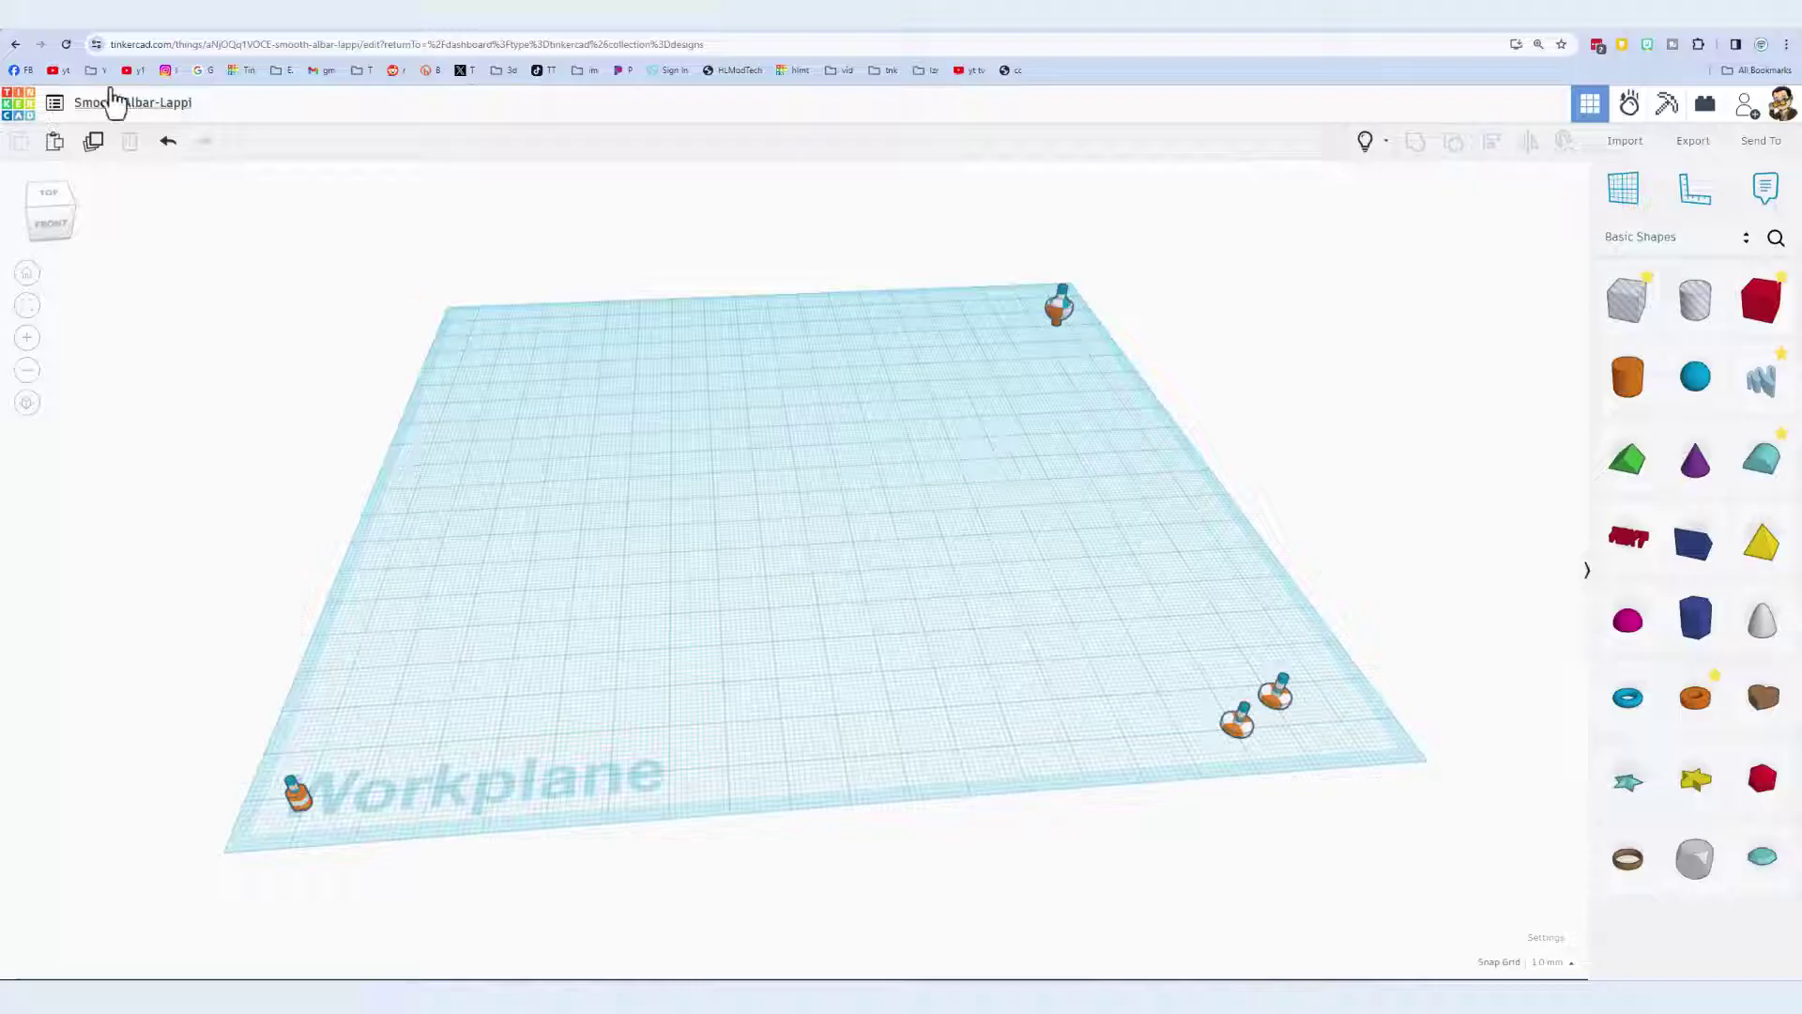
Rename the design to 'Sim Lab Gears'.
click(151, 103)
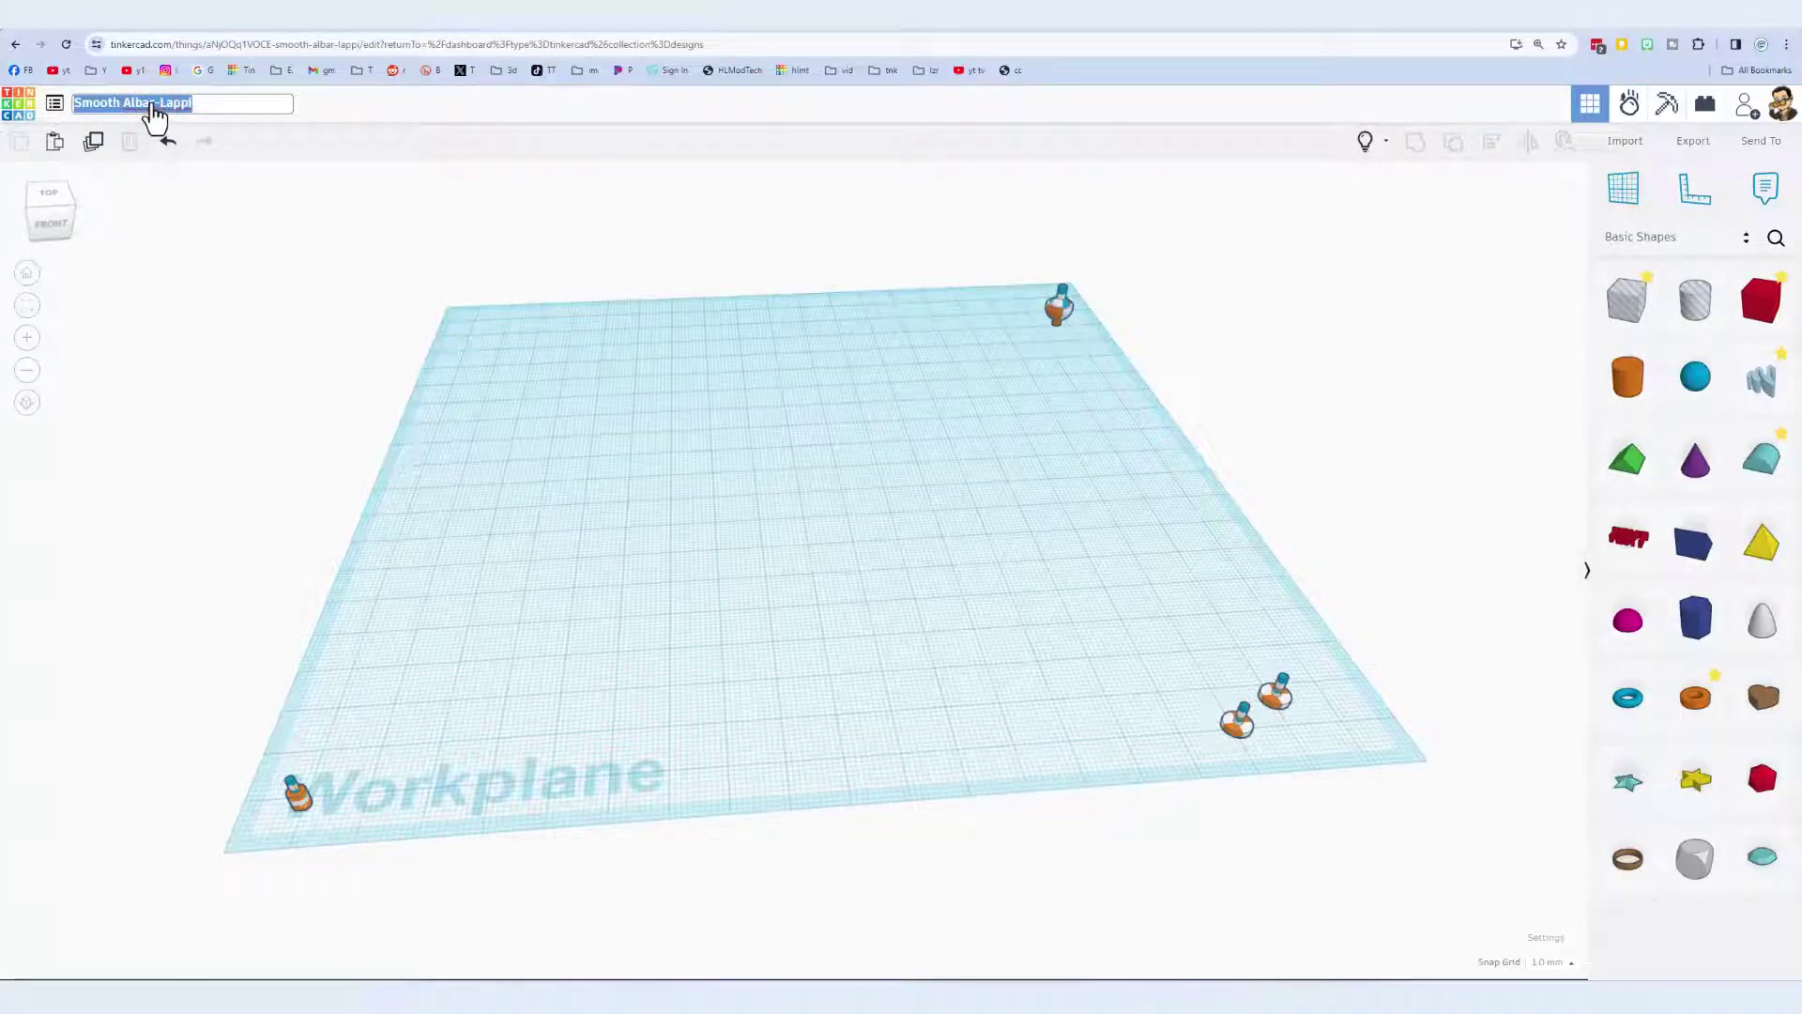
text(Sim Lab Gears)
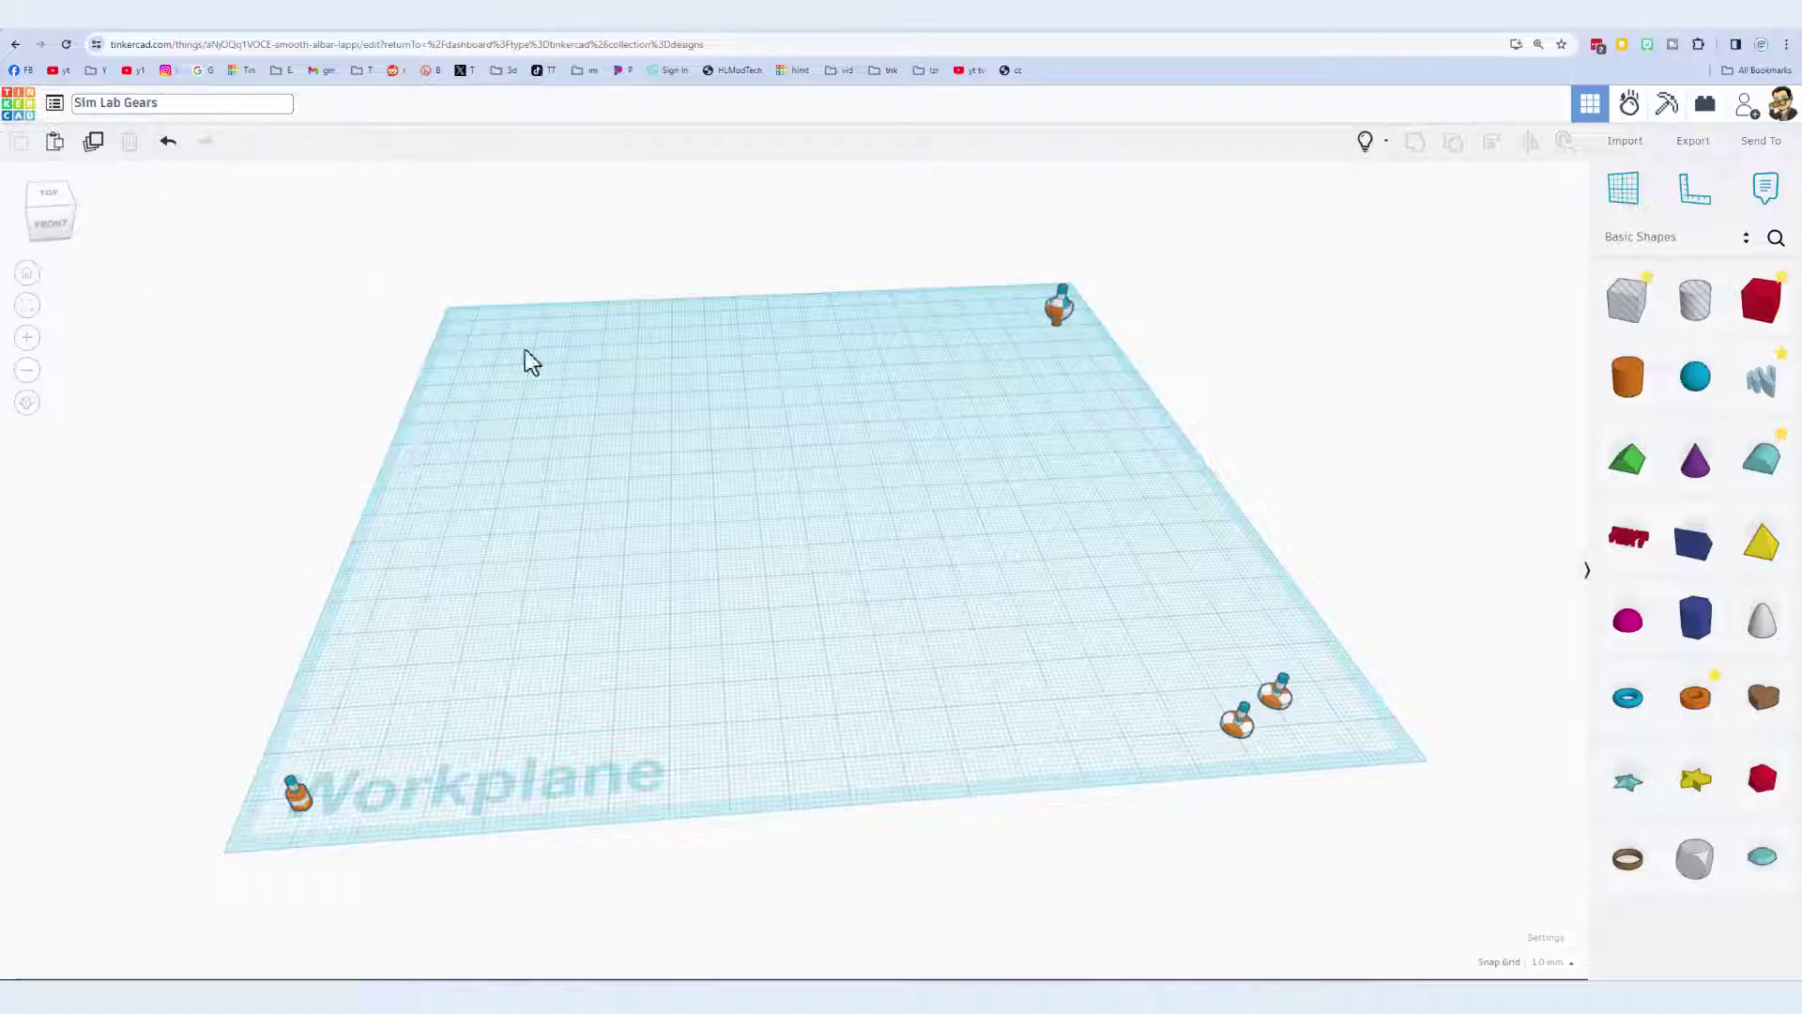
click(656, 559)
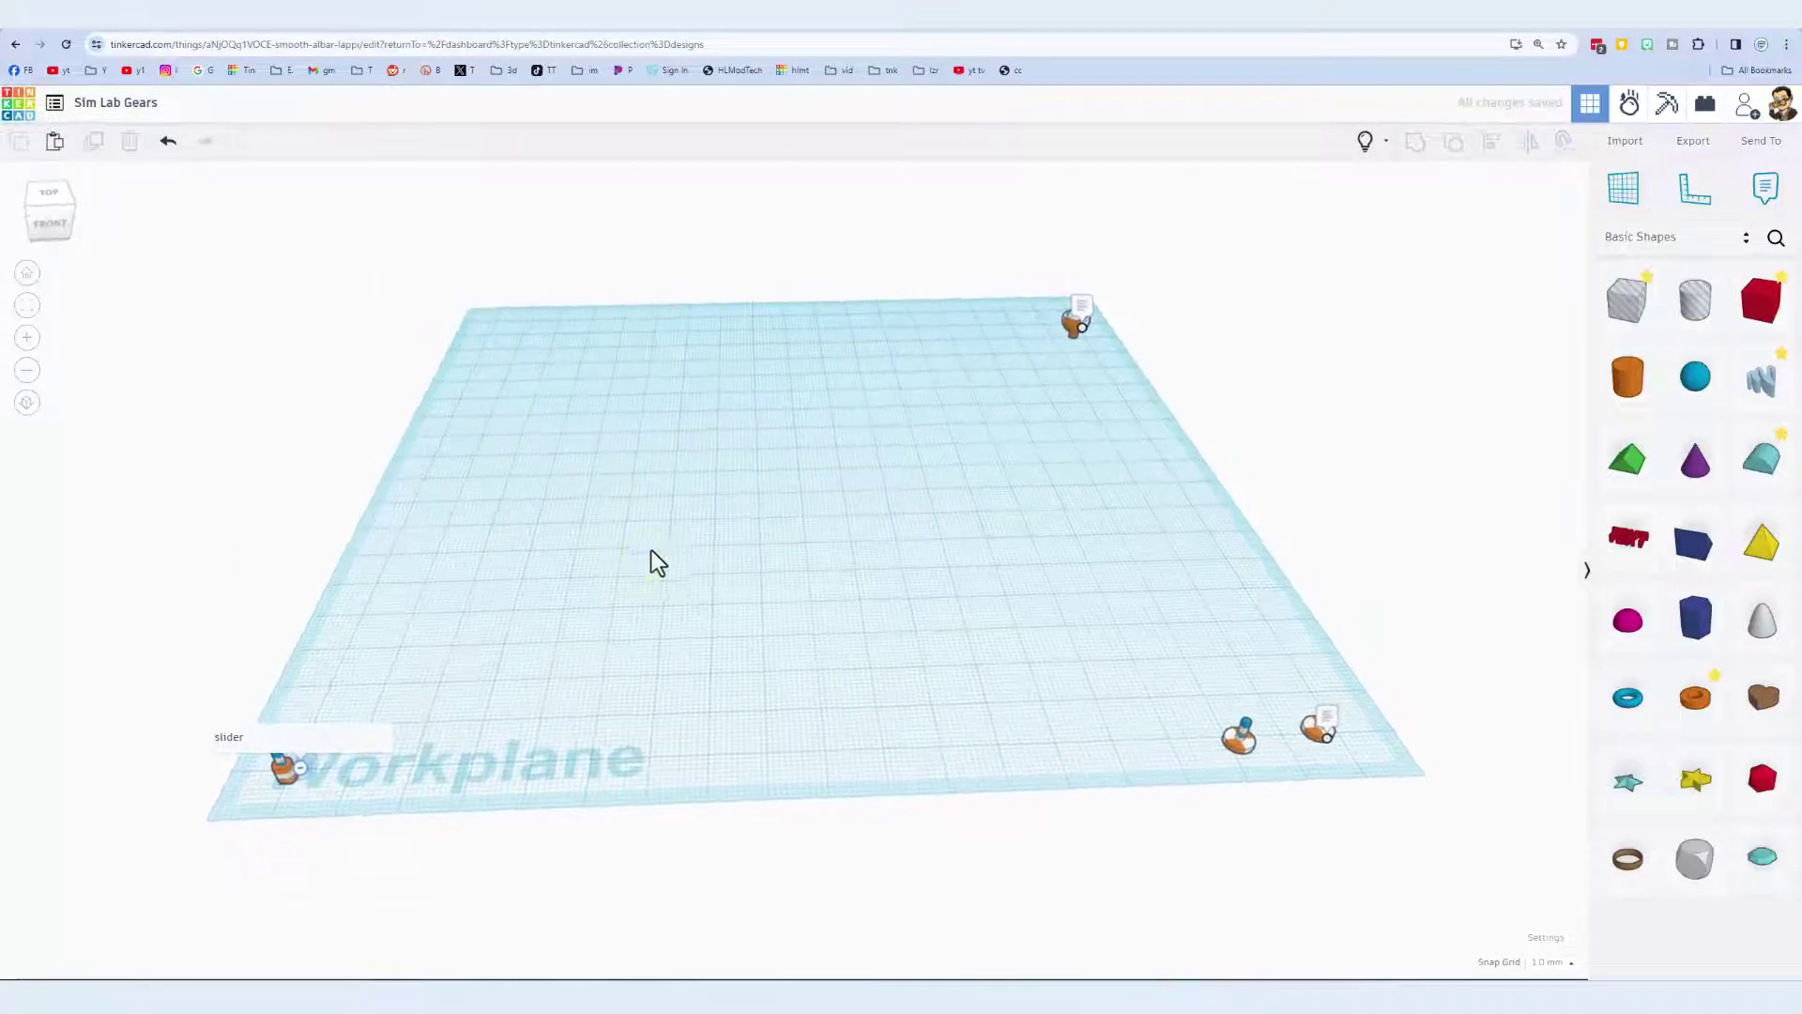
Select the axle, pivot and slider parts to check their names.
click(1329, 702)
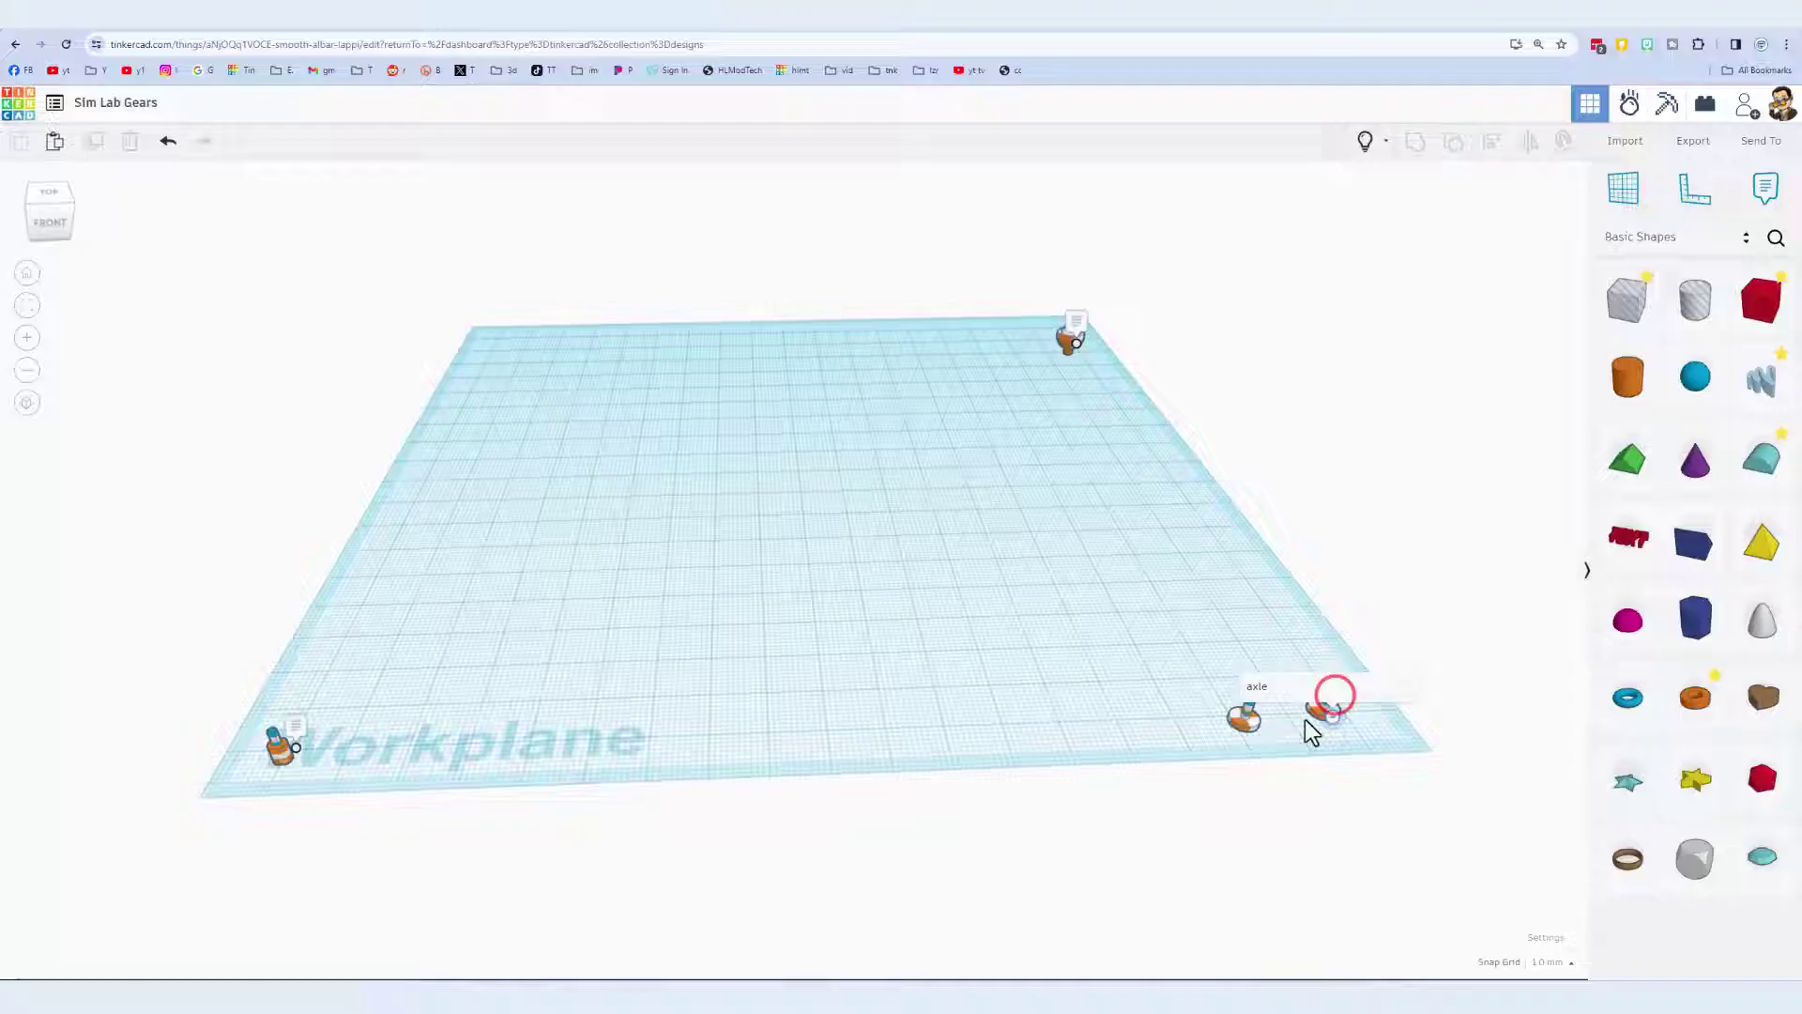
click(1076, 336)
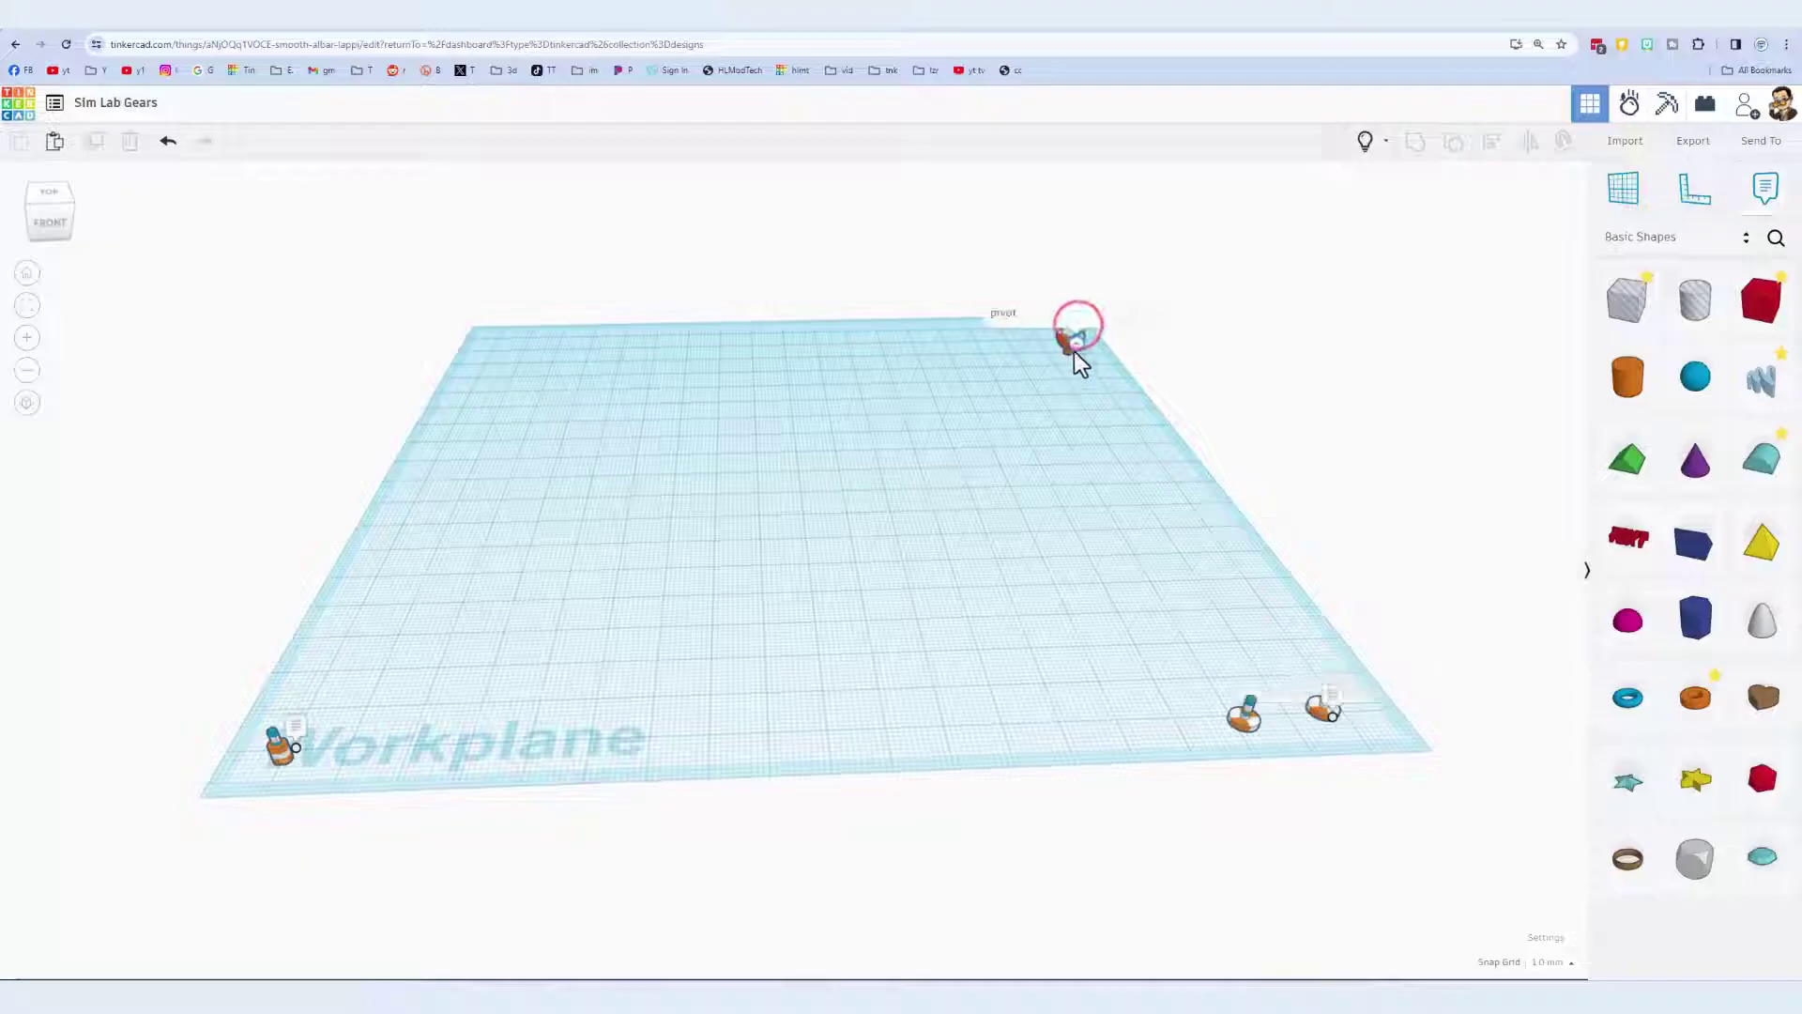
click(304, 725)
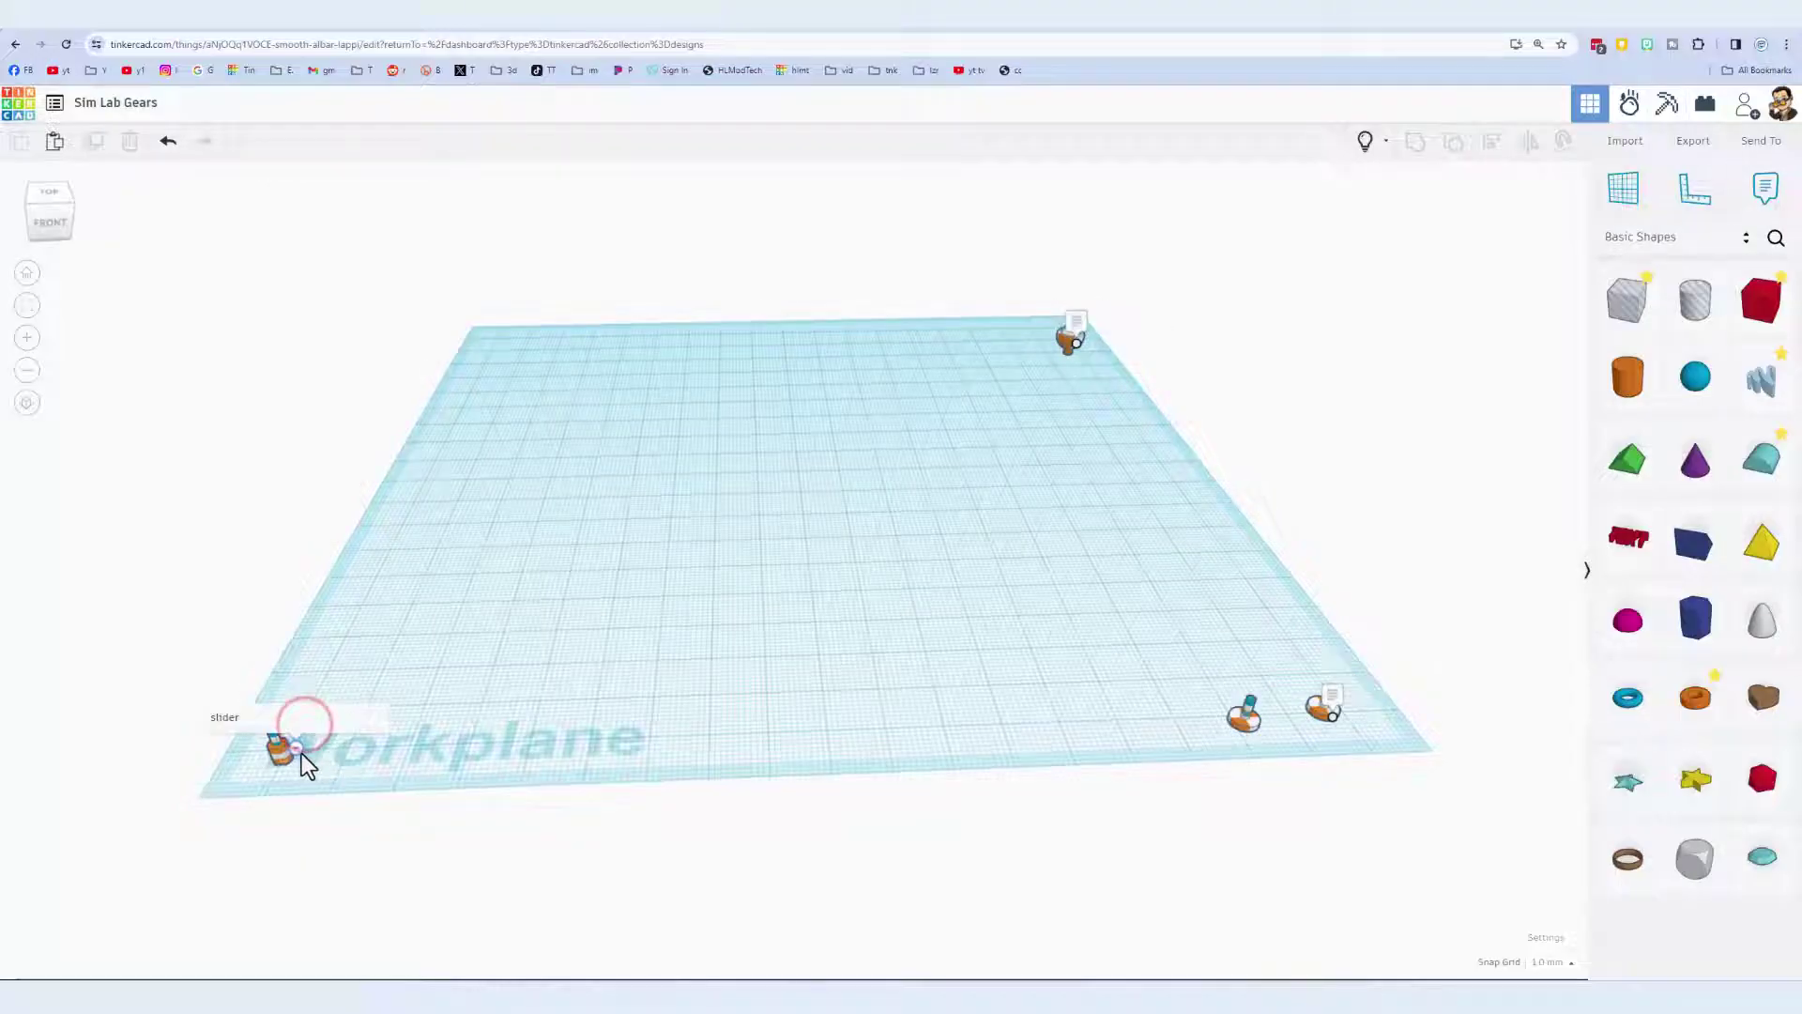
right_drag(413, 756, 410, 695)
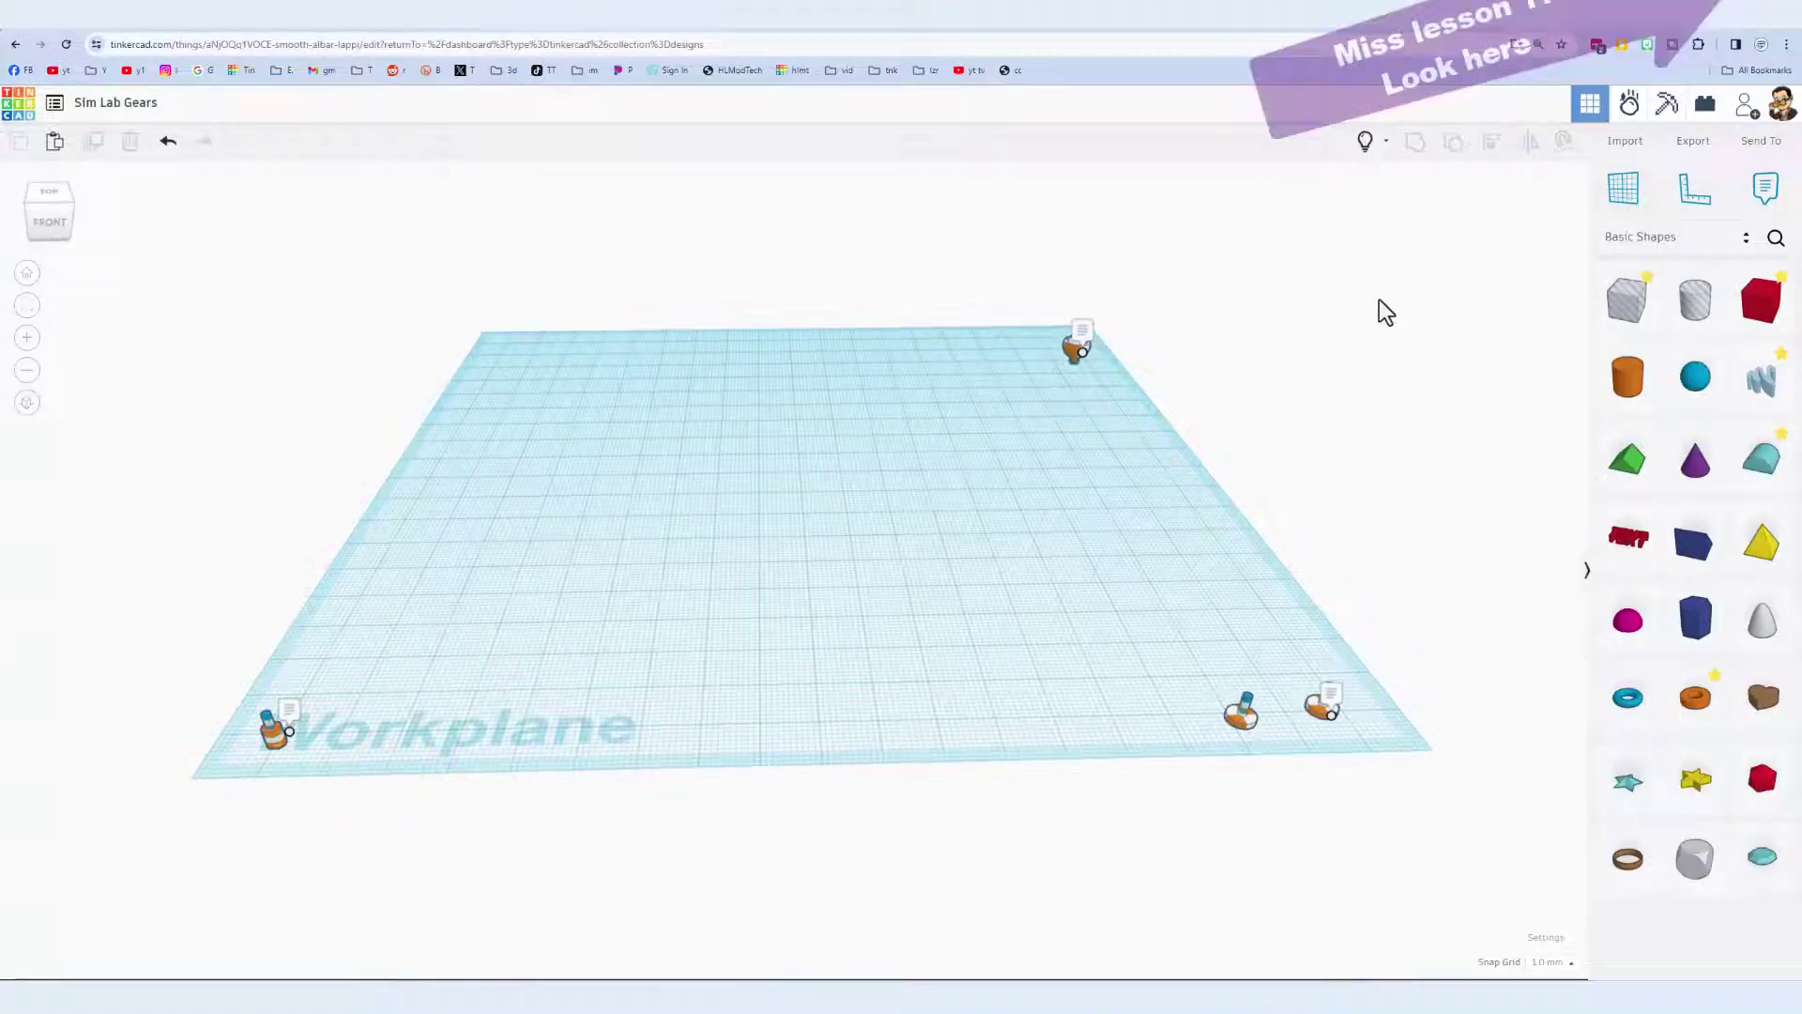
right_drag(913, 467, 930, 507)
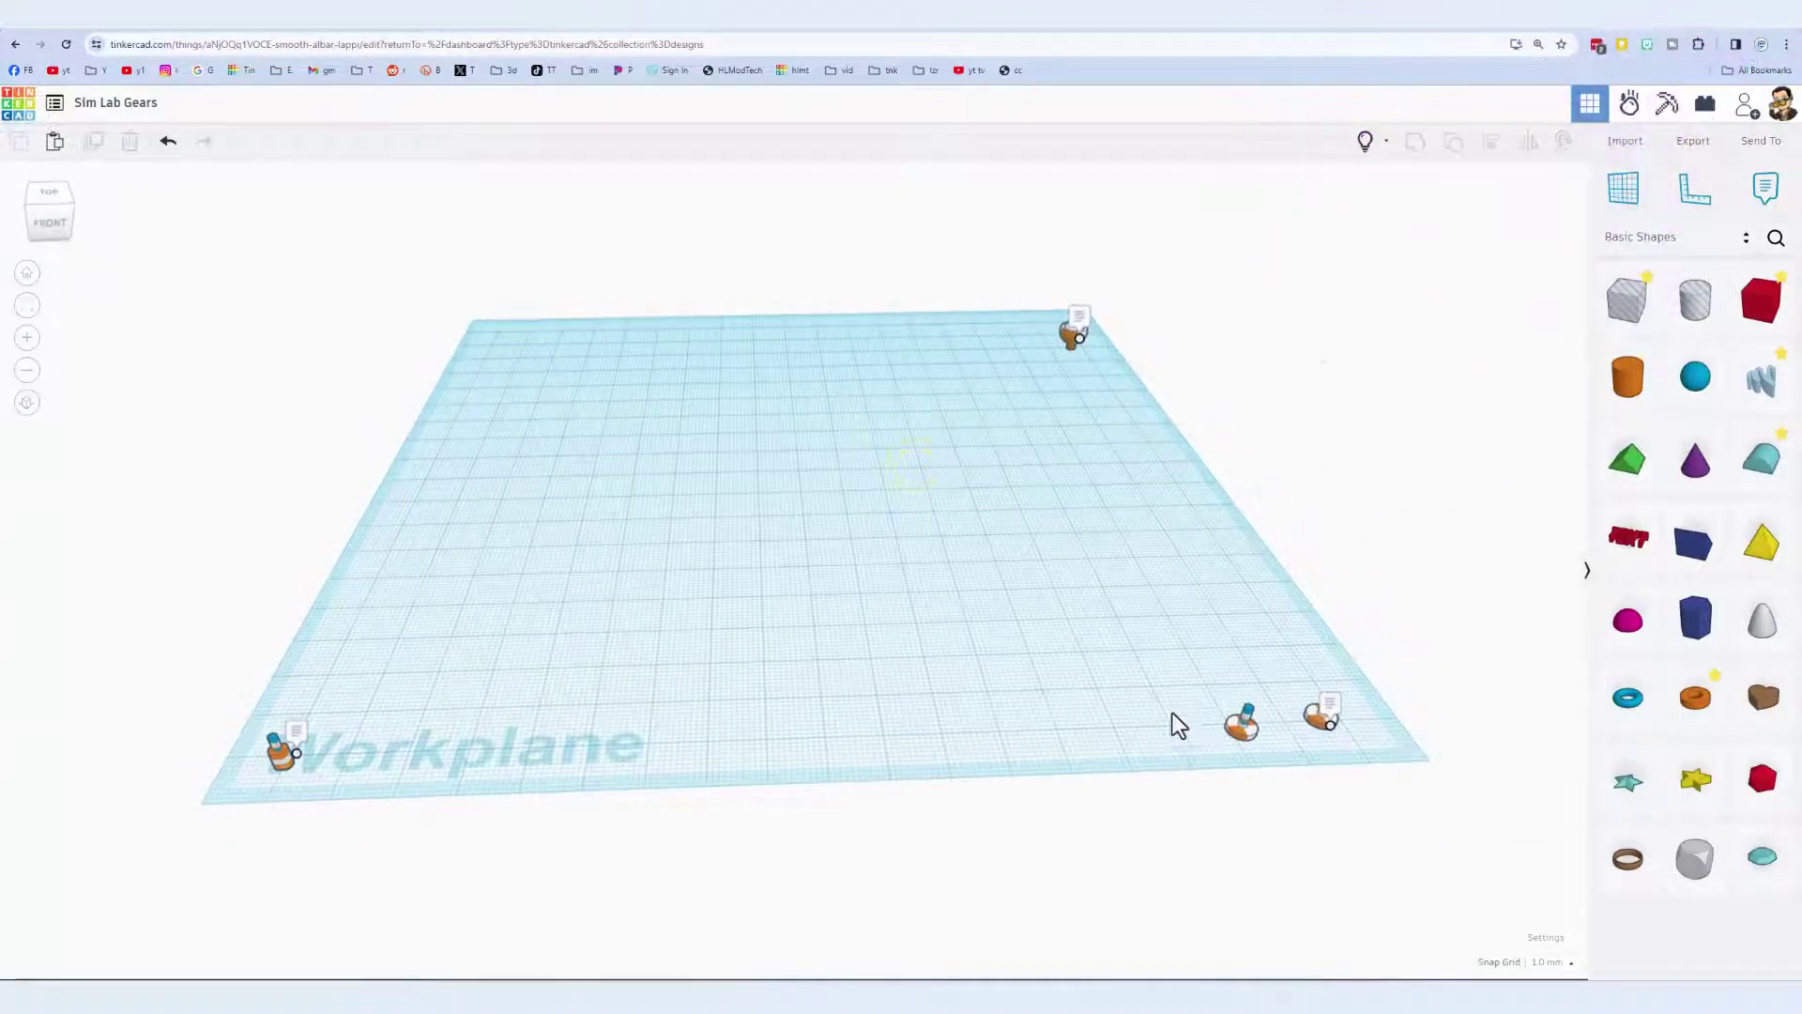
Search Community shapes for 'gear' and drag the orange Gear onto the workplane.
click(1775, 240)
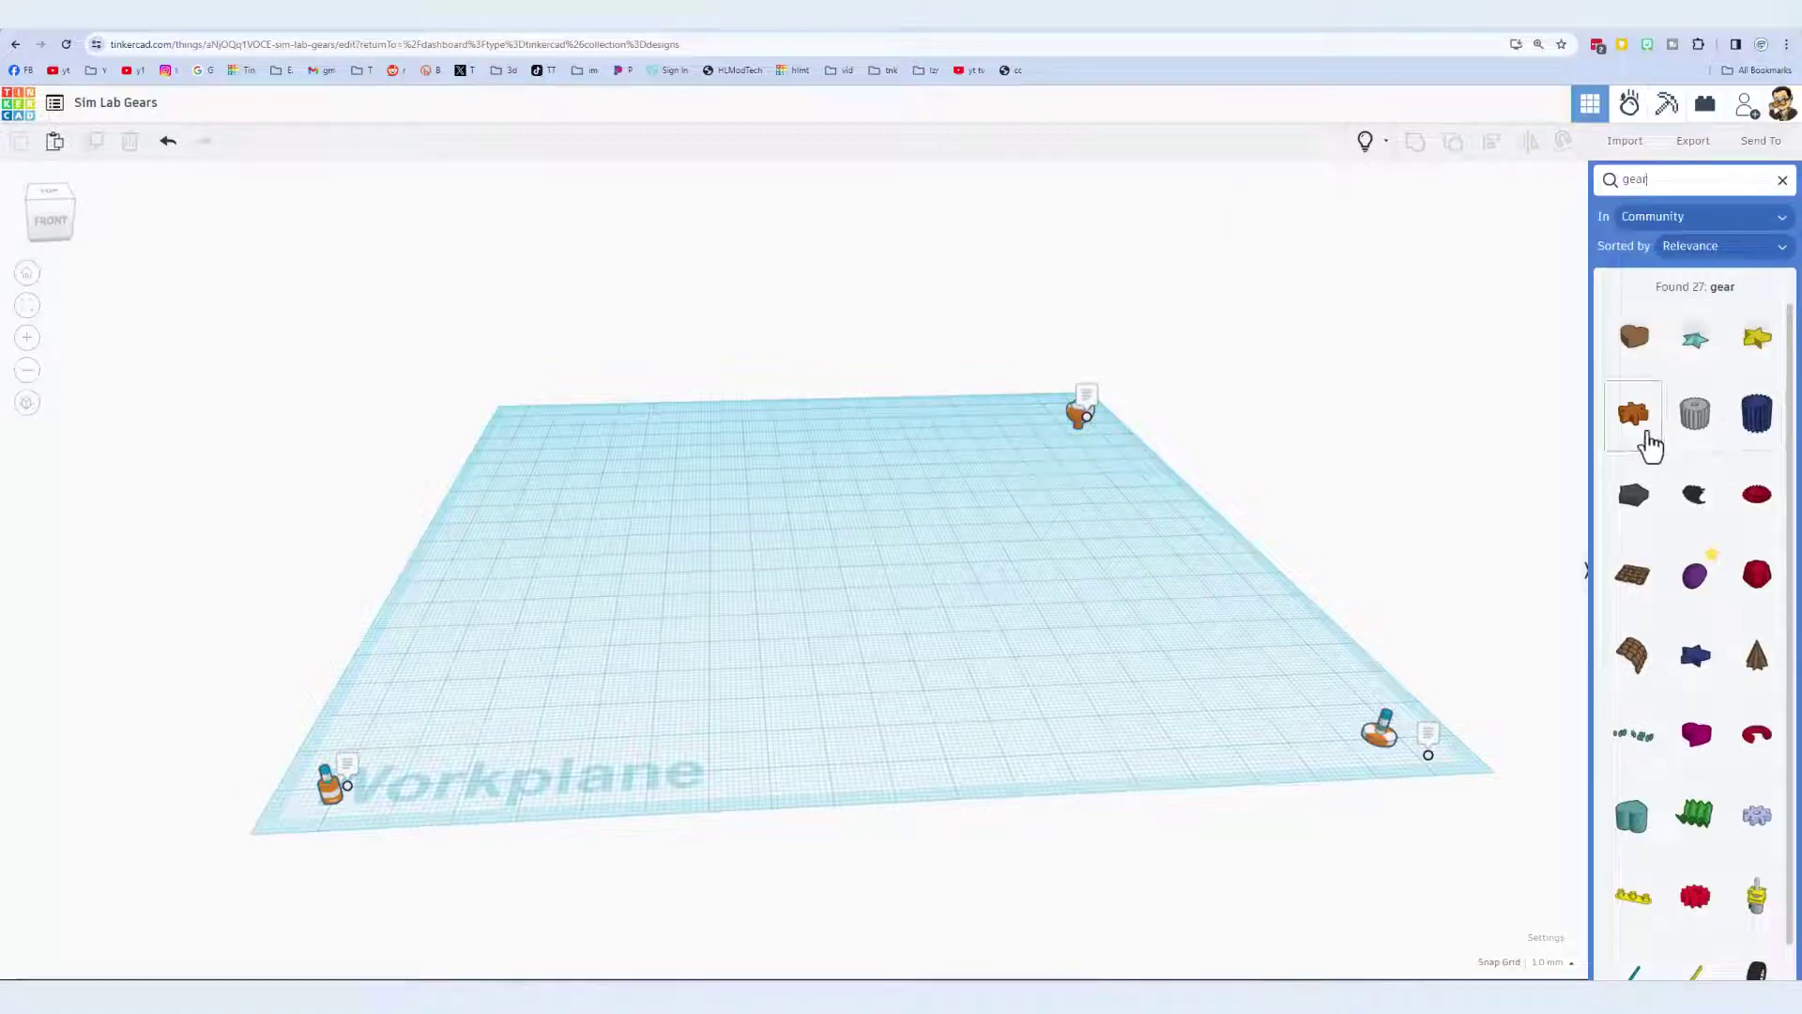
drag(1637, 435, 774, 375)
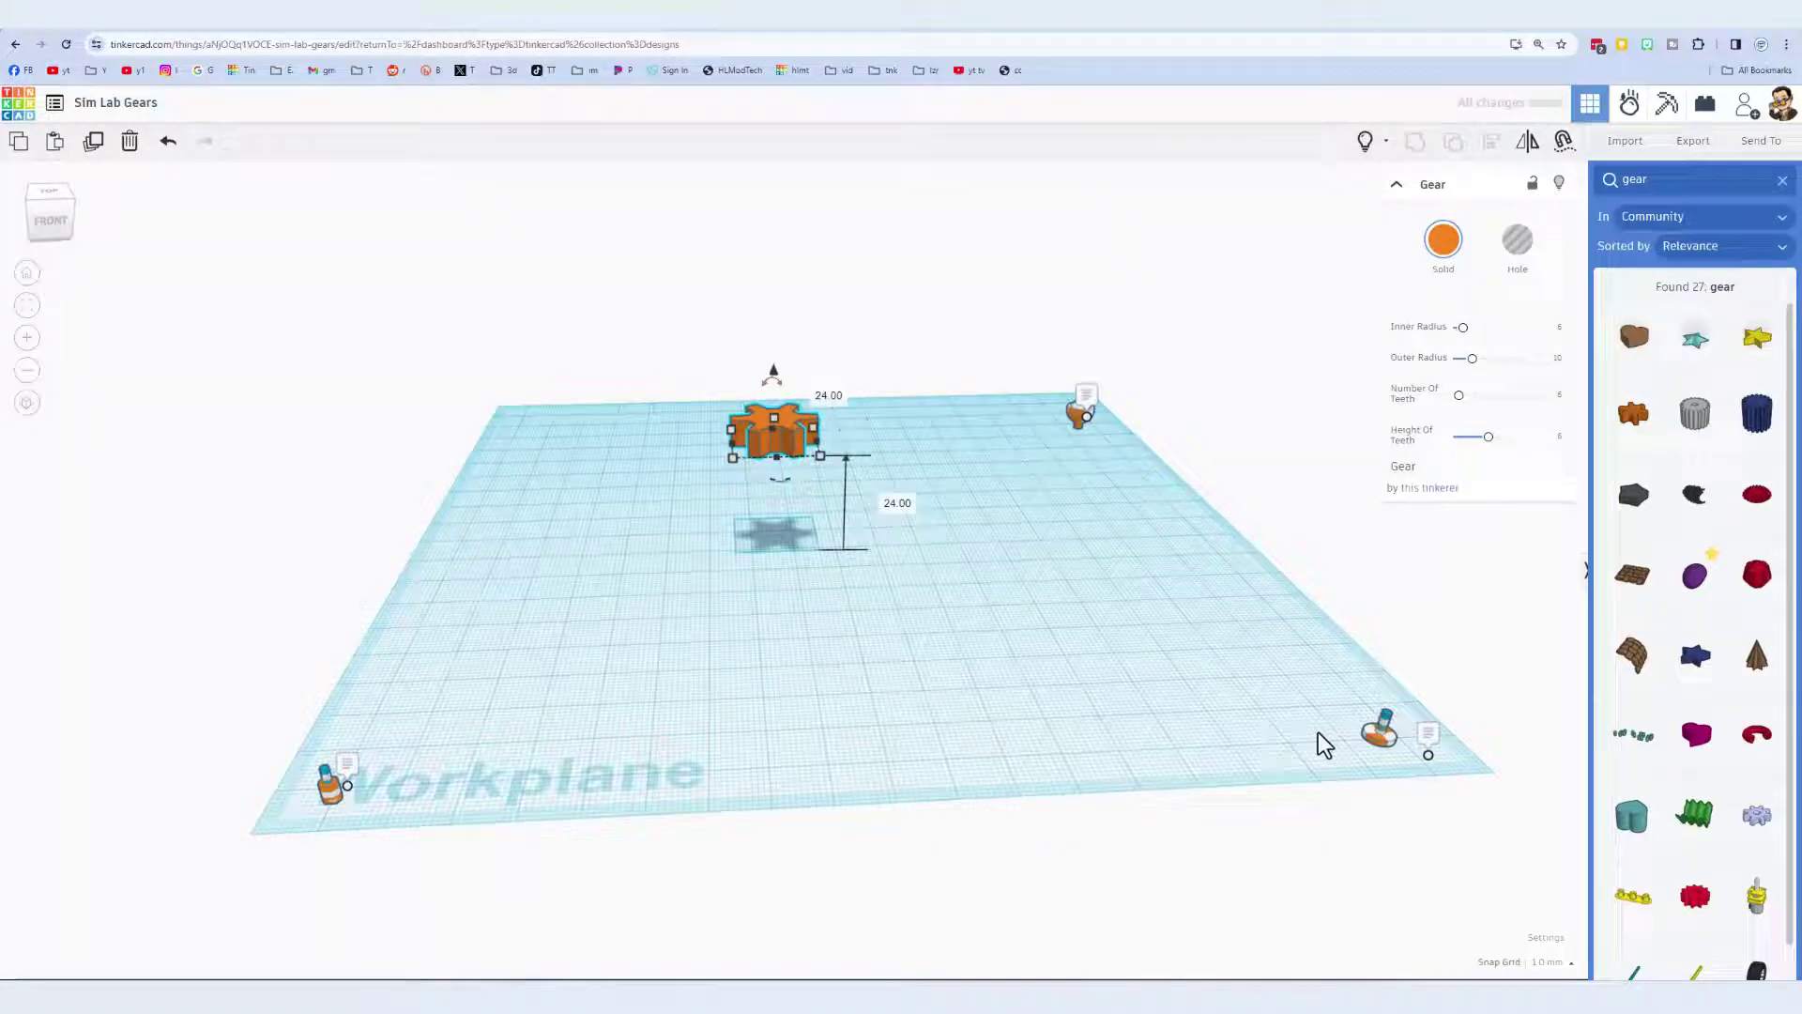
Duplicate the lower-right axle connector with Ctrl+D and move the copy left.
click(1373, 736)
key(ctrl+d)
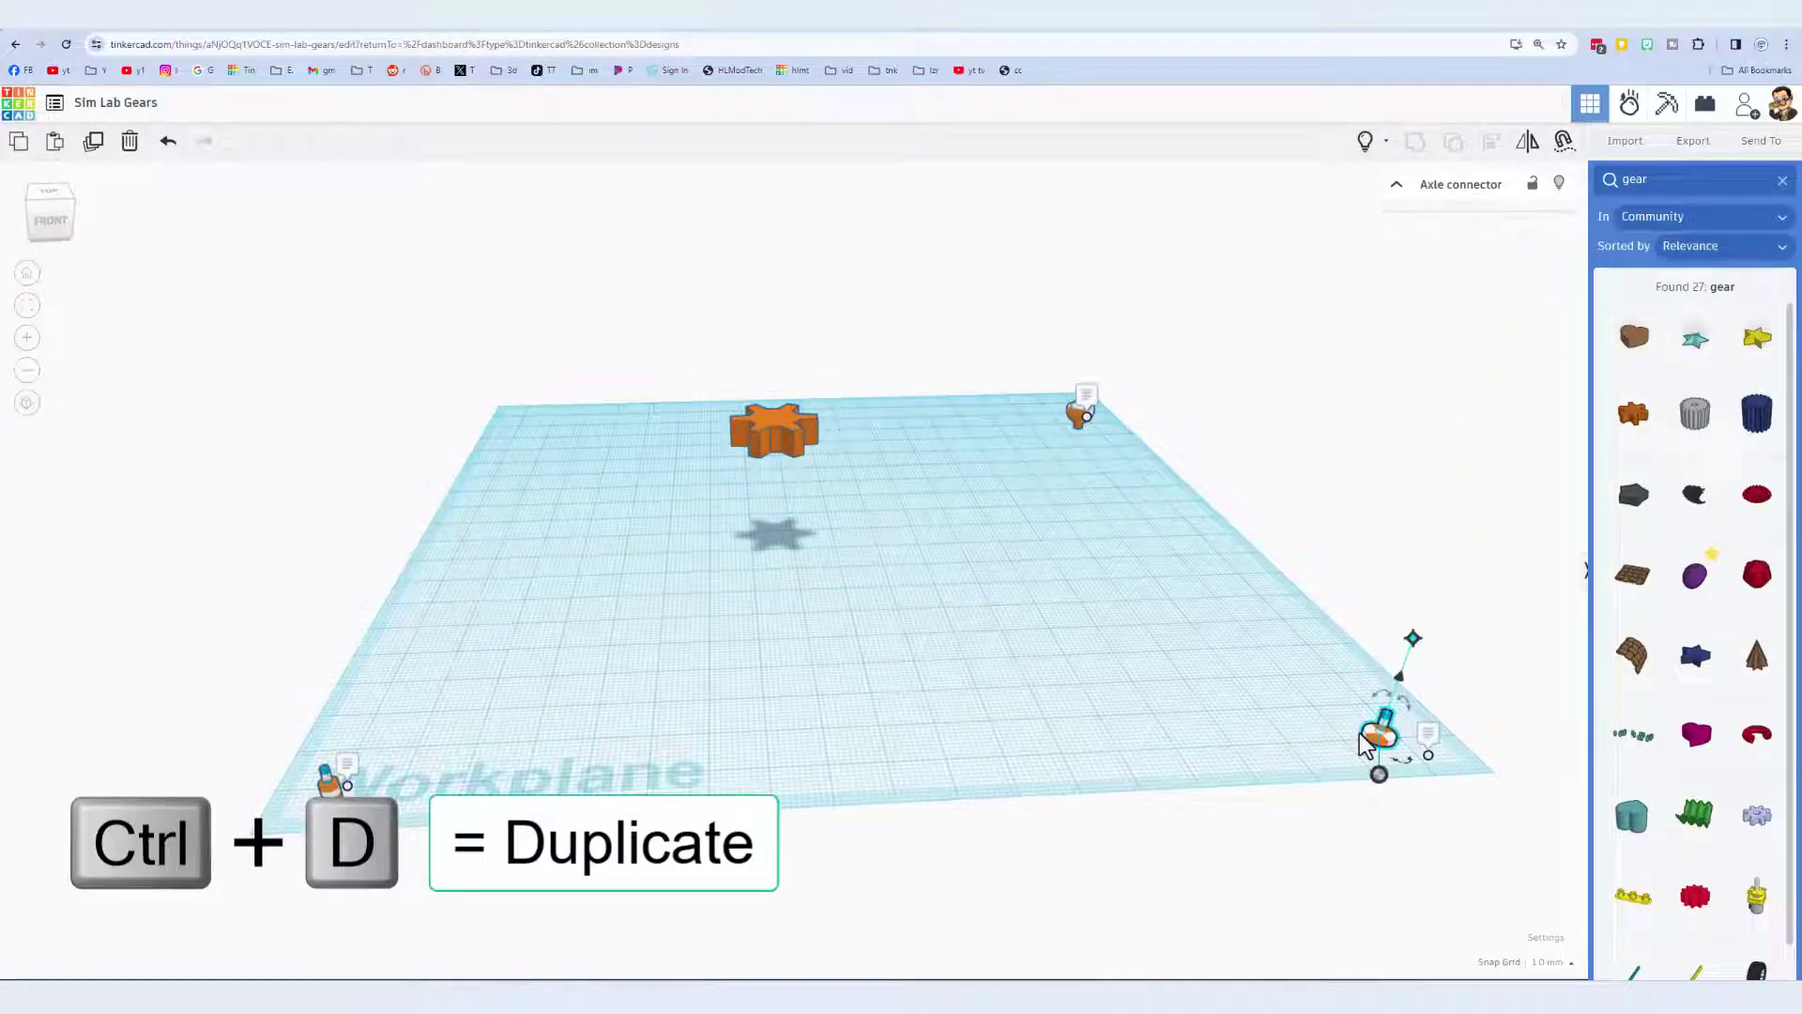
drag(1366, 742, 1140, 738)
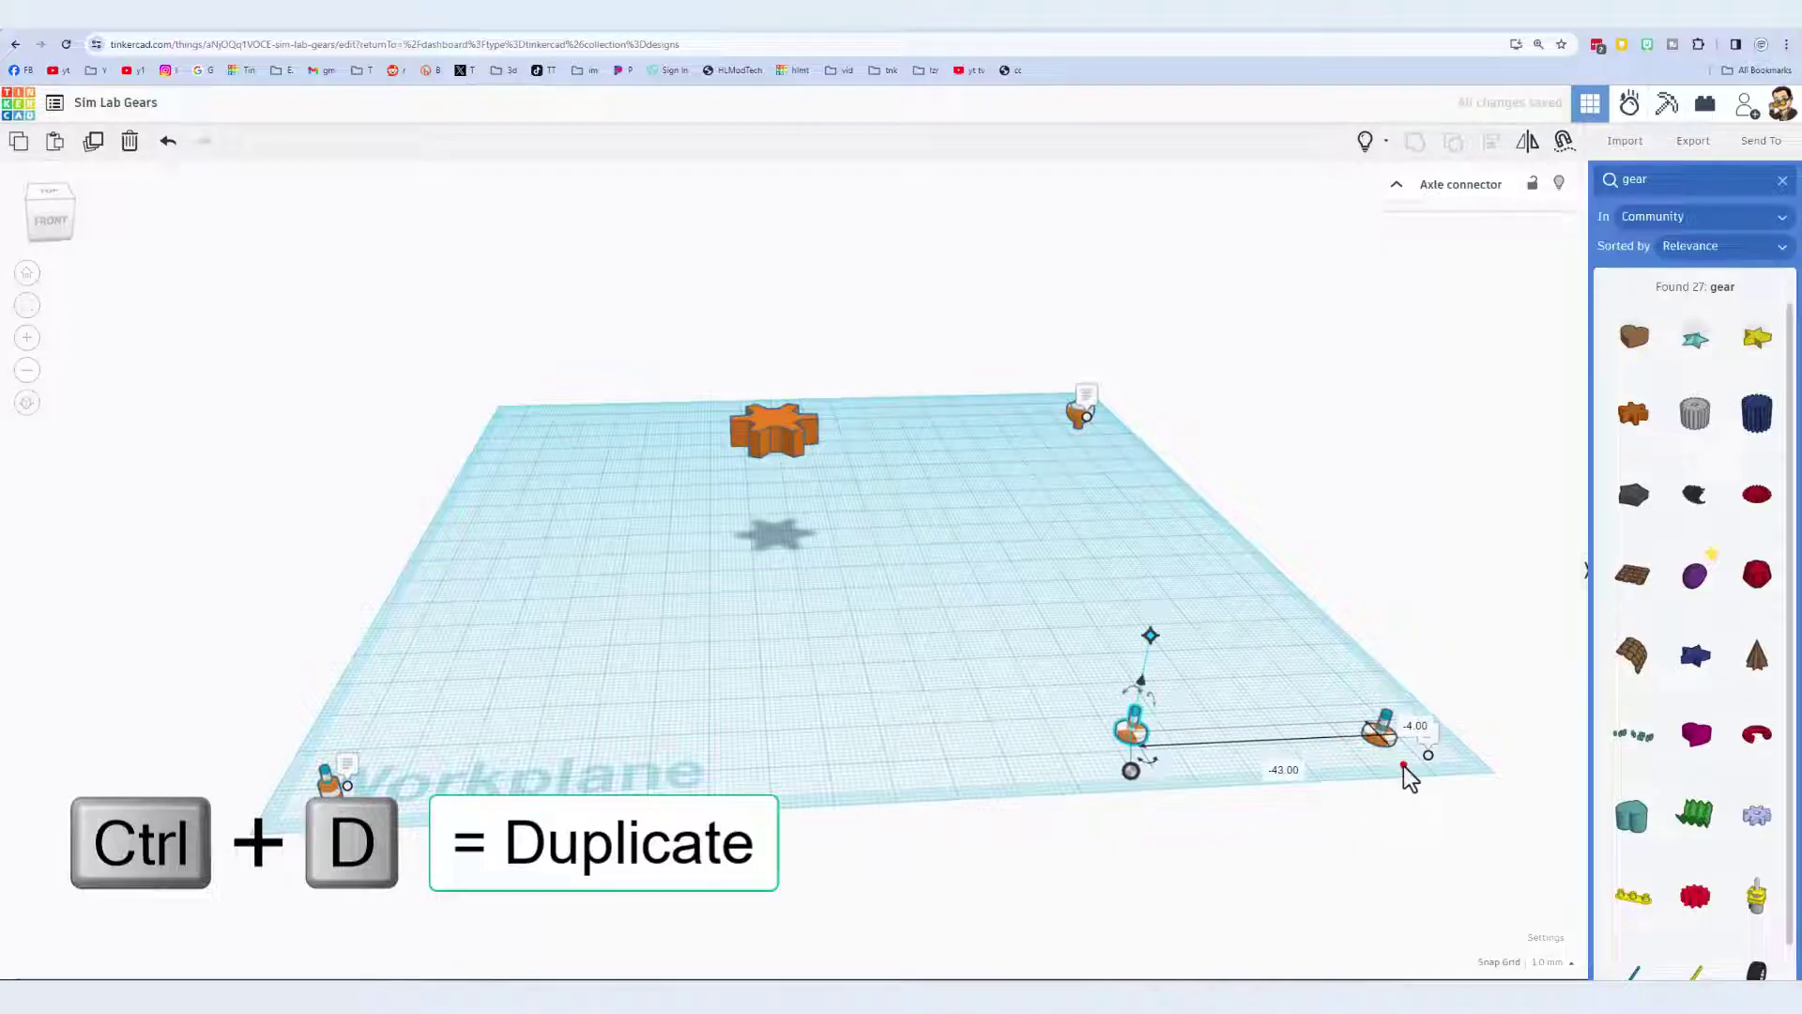
click(967, 592)
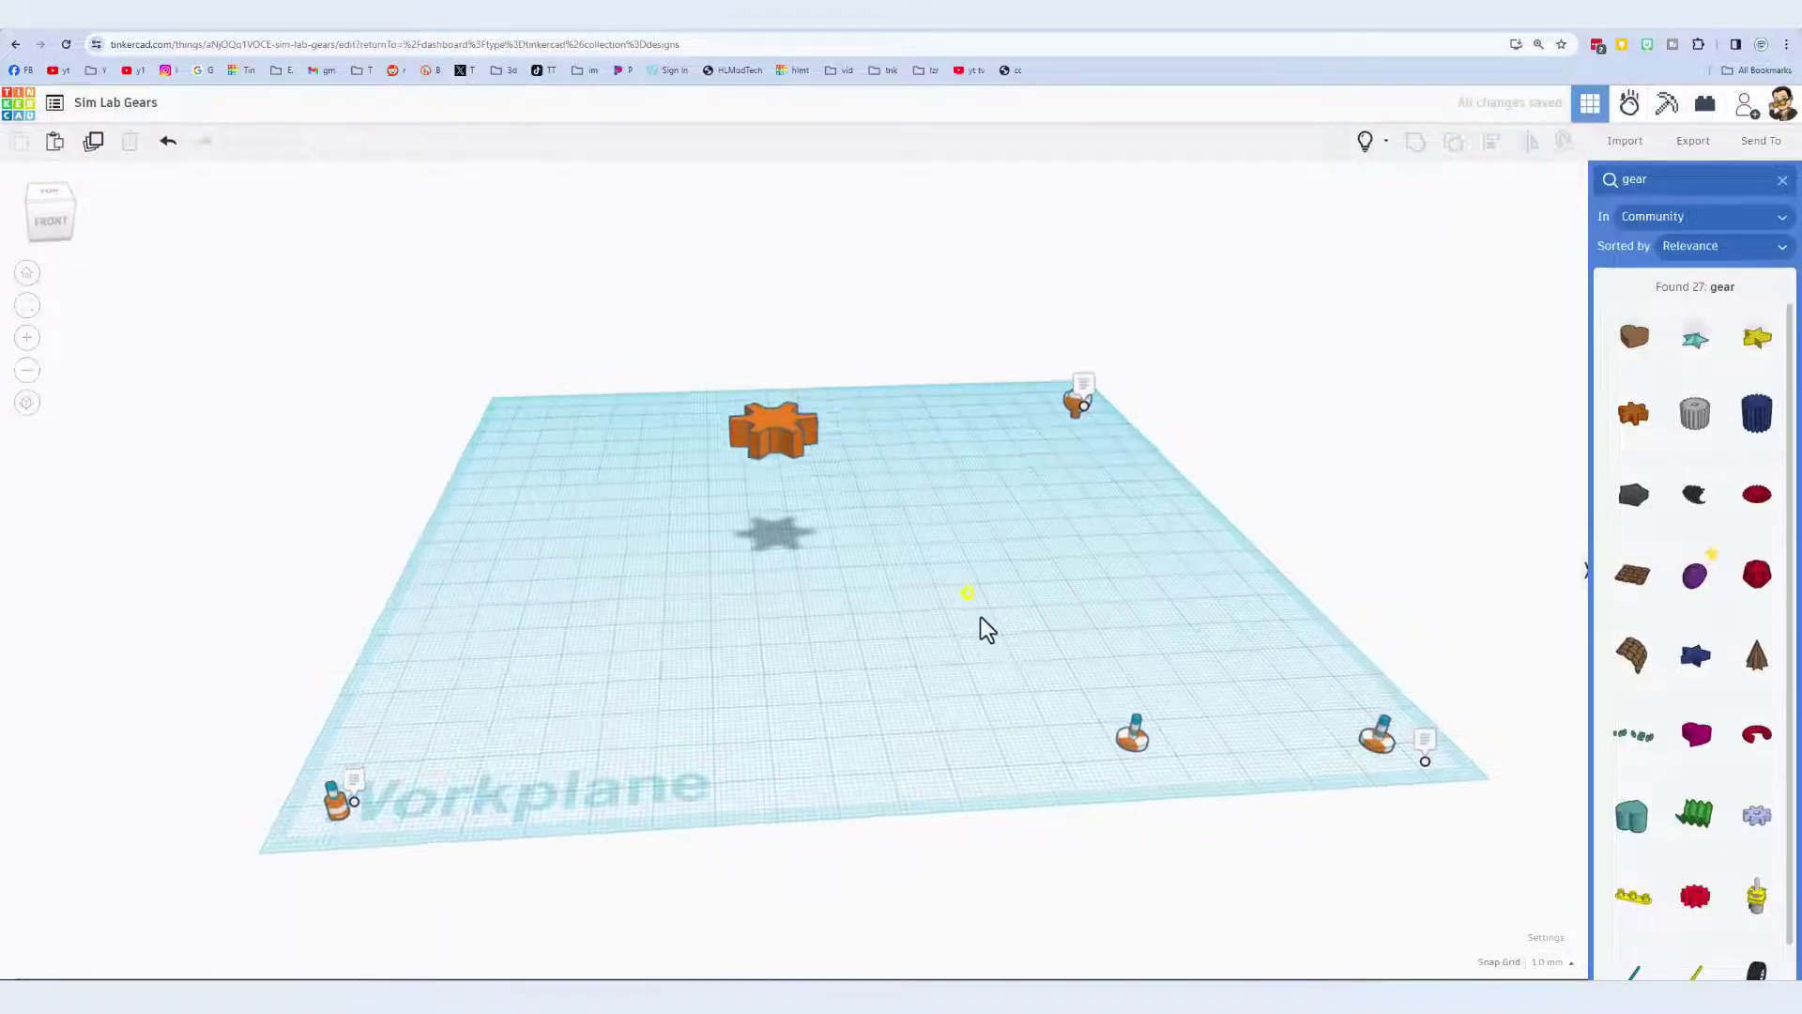
right_drag(985, 629, 1126, 765)
Drop the copied axle connector onto the gear's top and centre-align the two.
key(c)
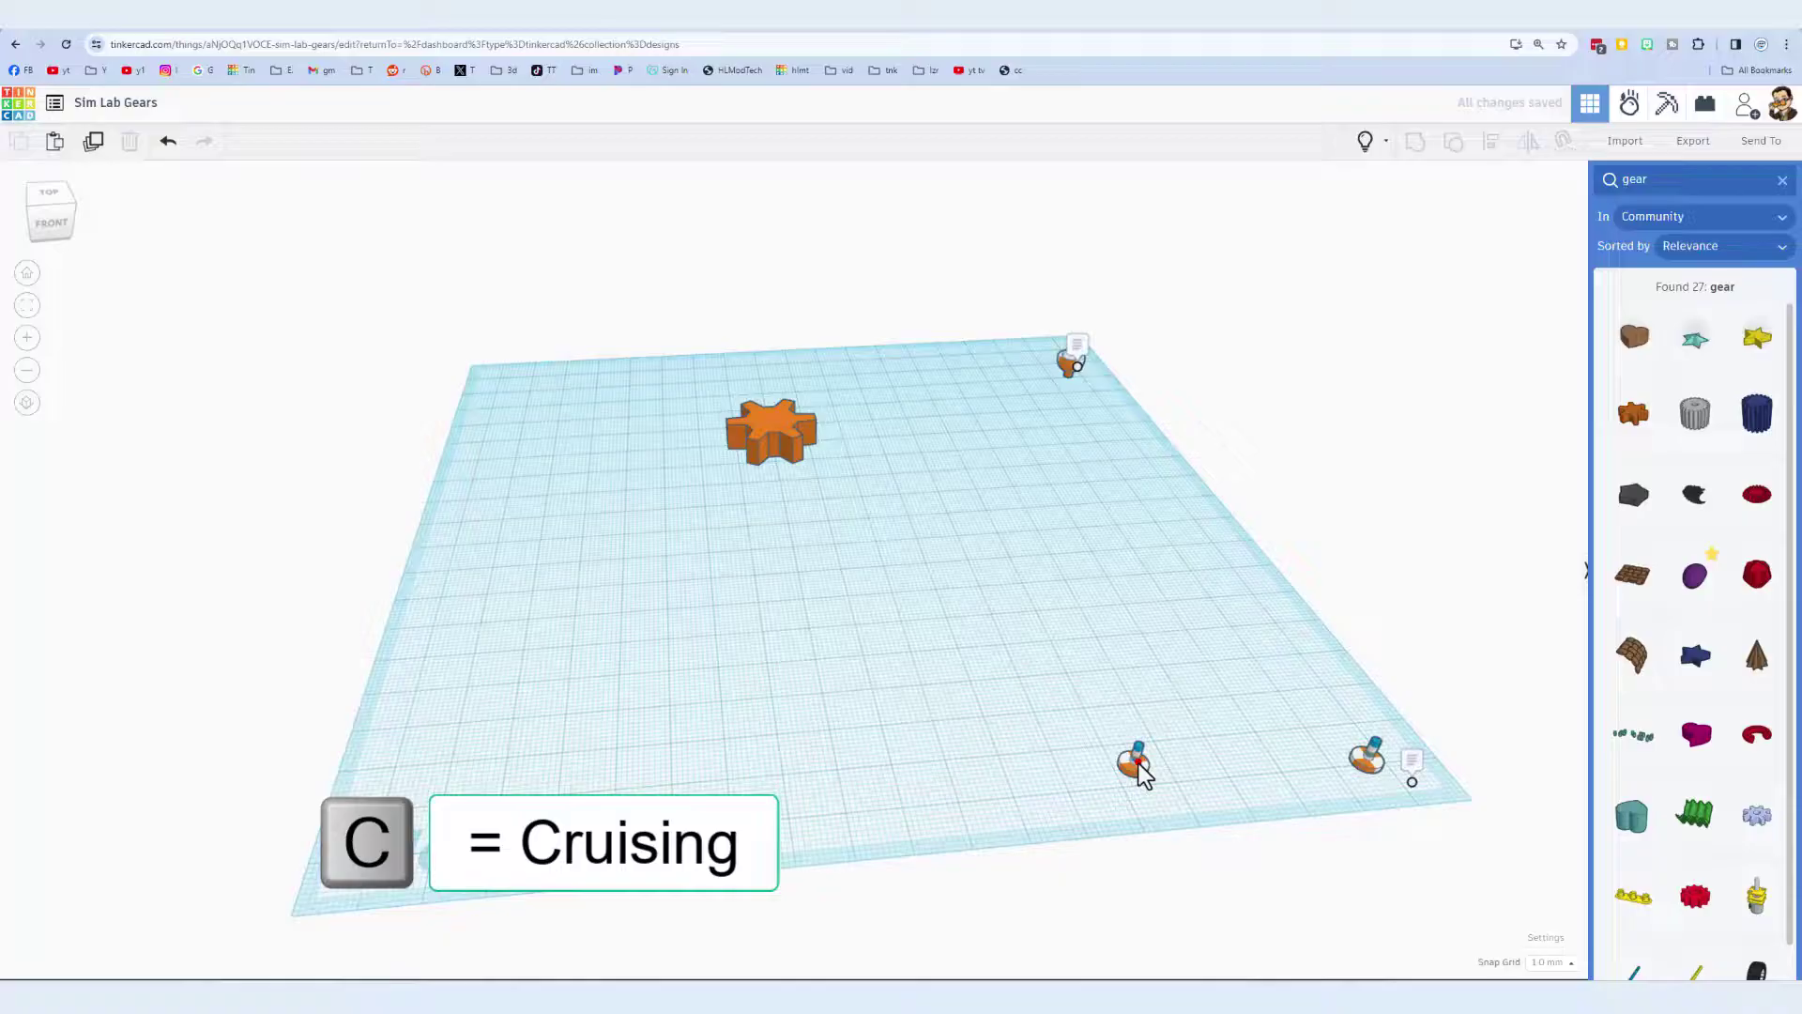
click(1138, 765)
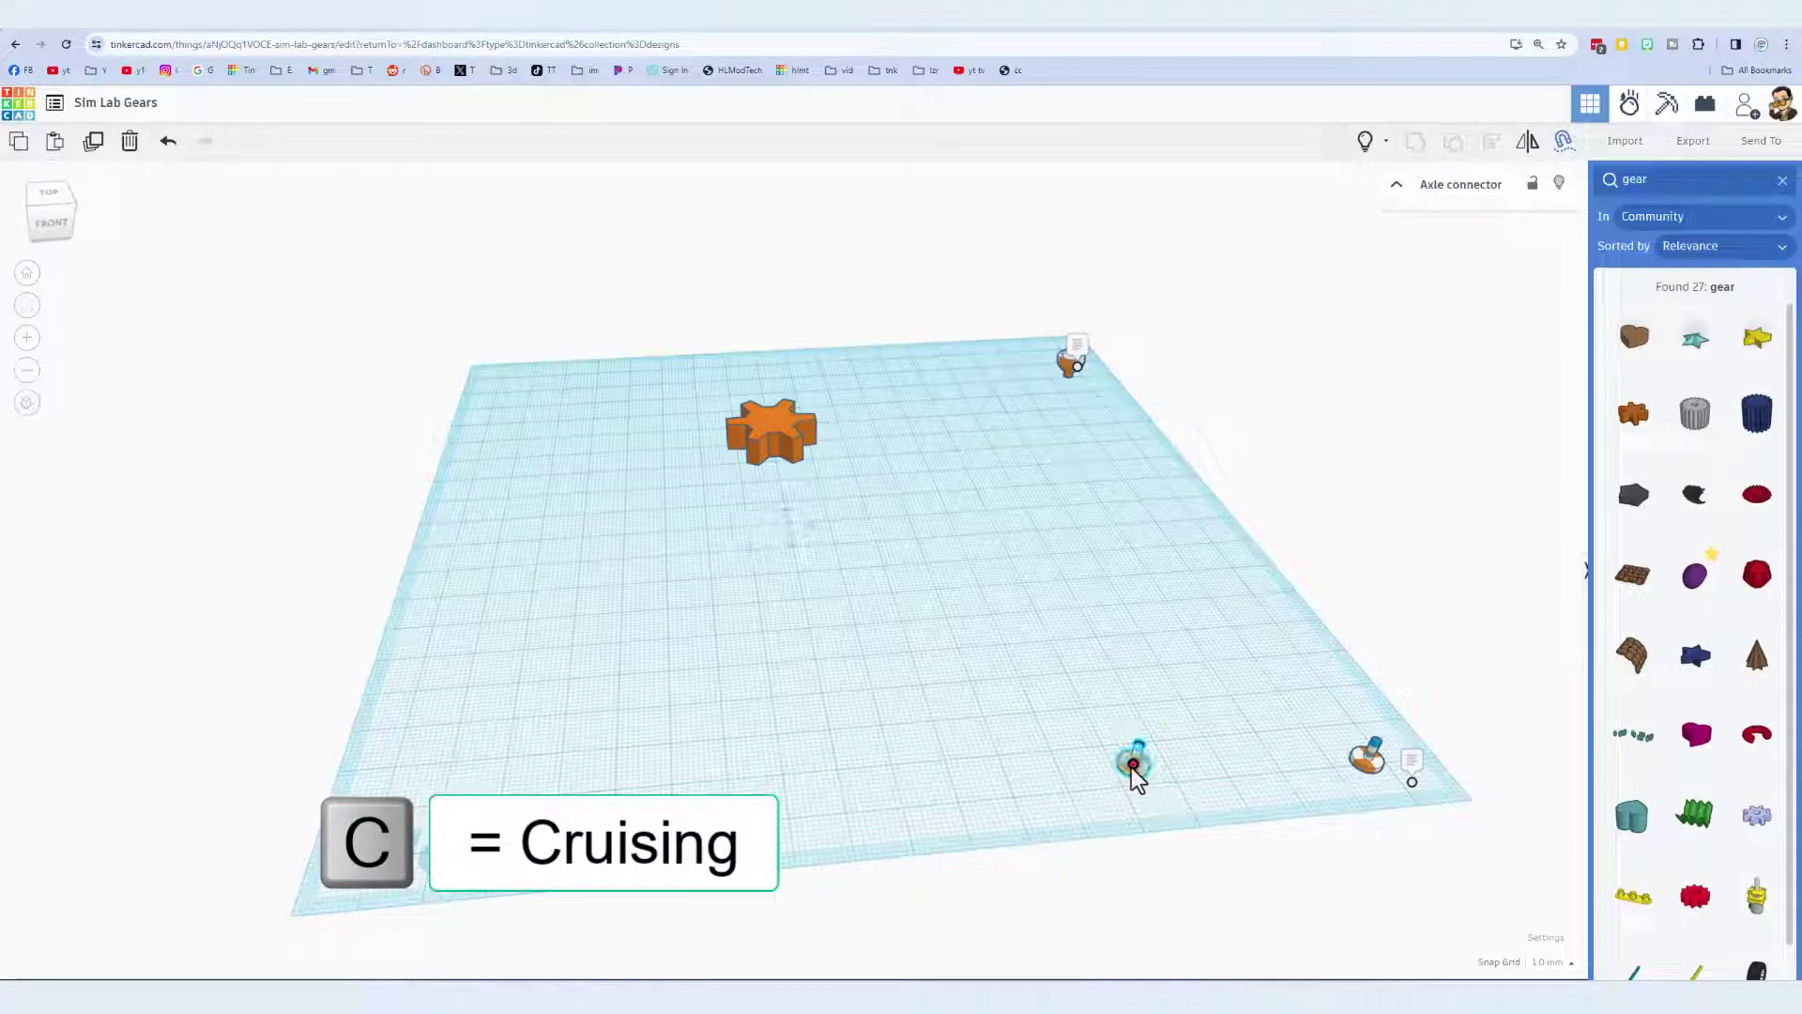
drag(1134, 767, 770, 430)
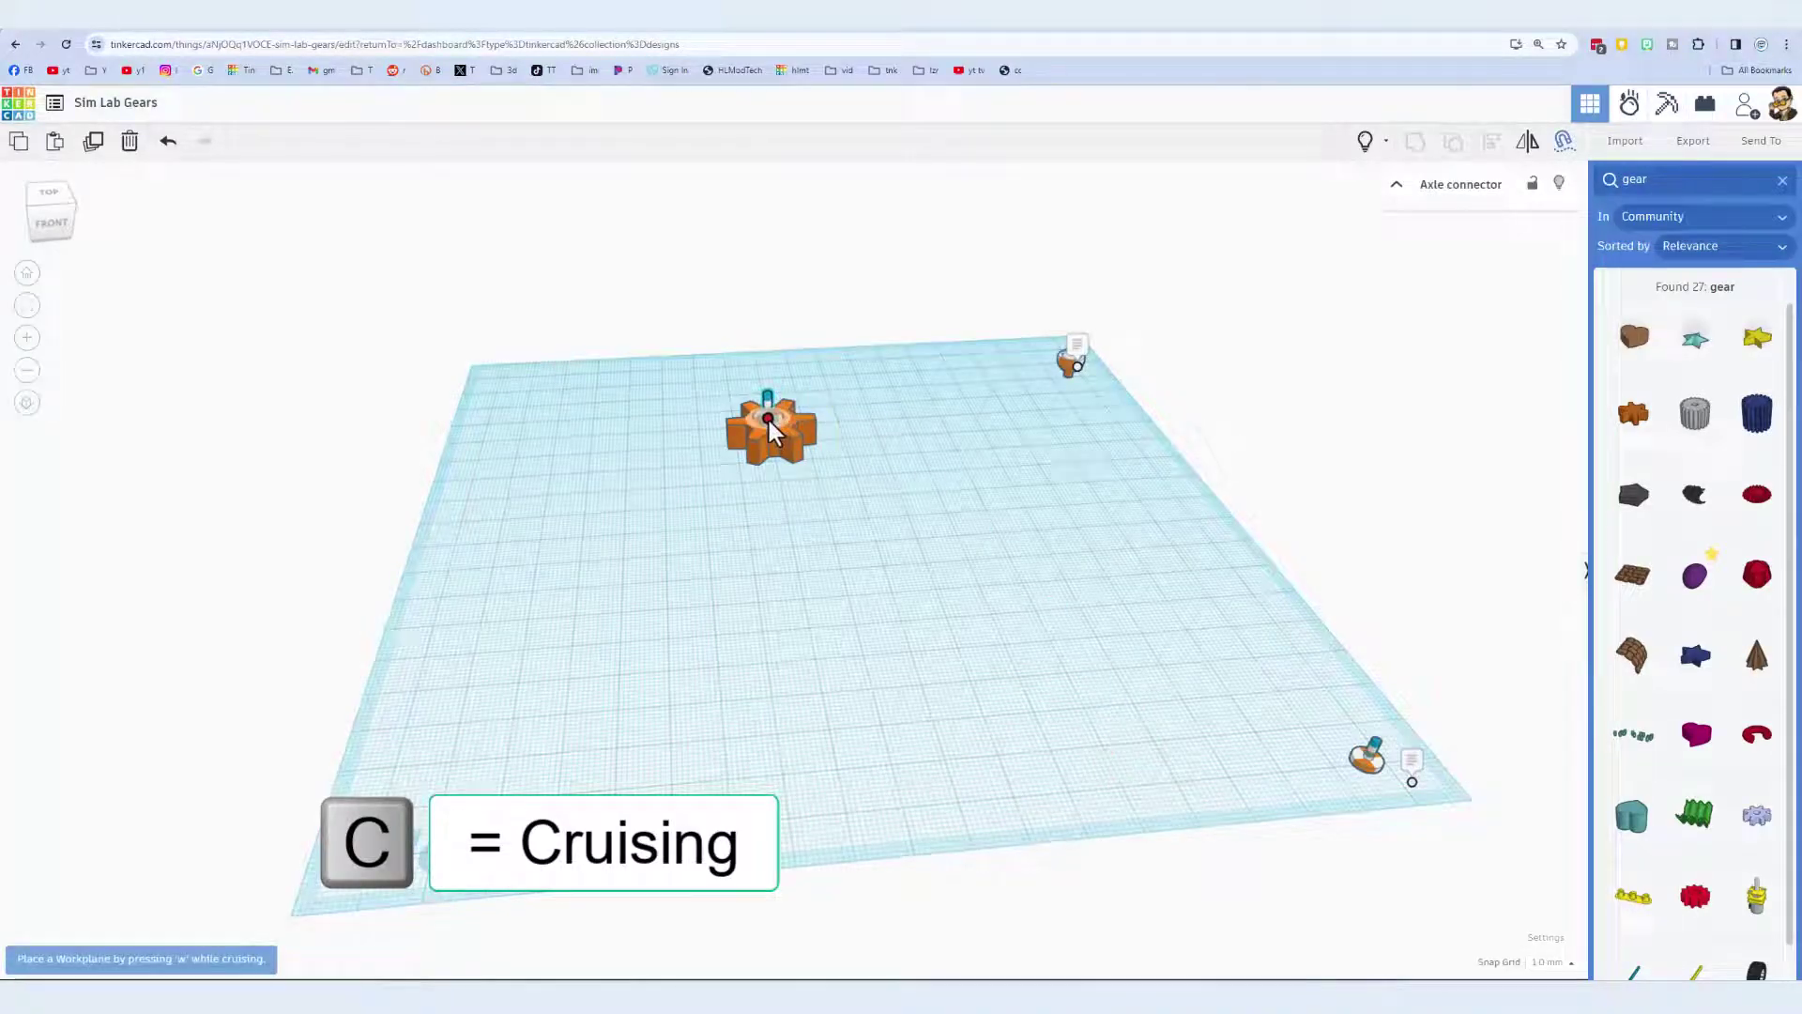
key(w)
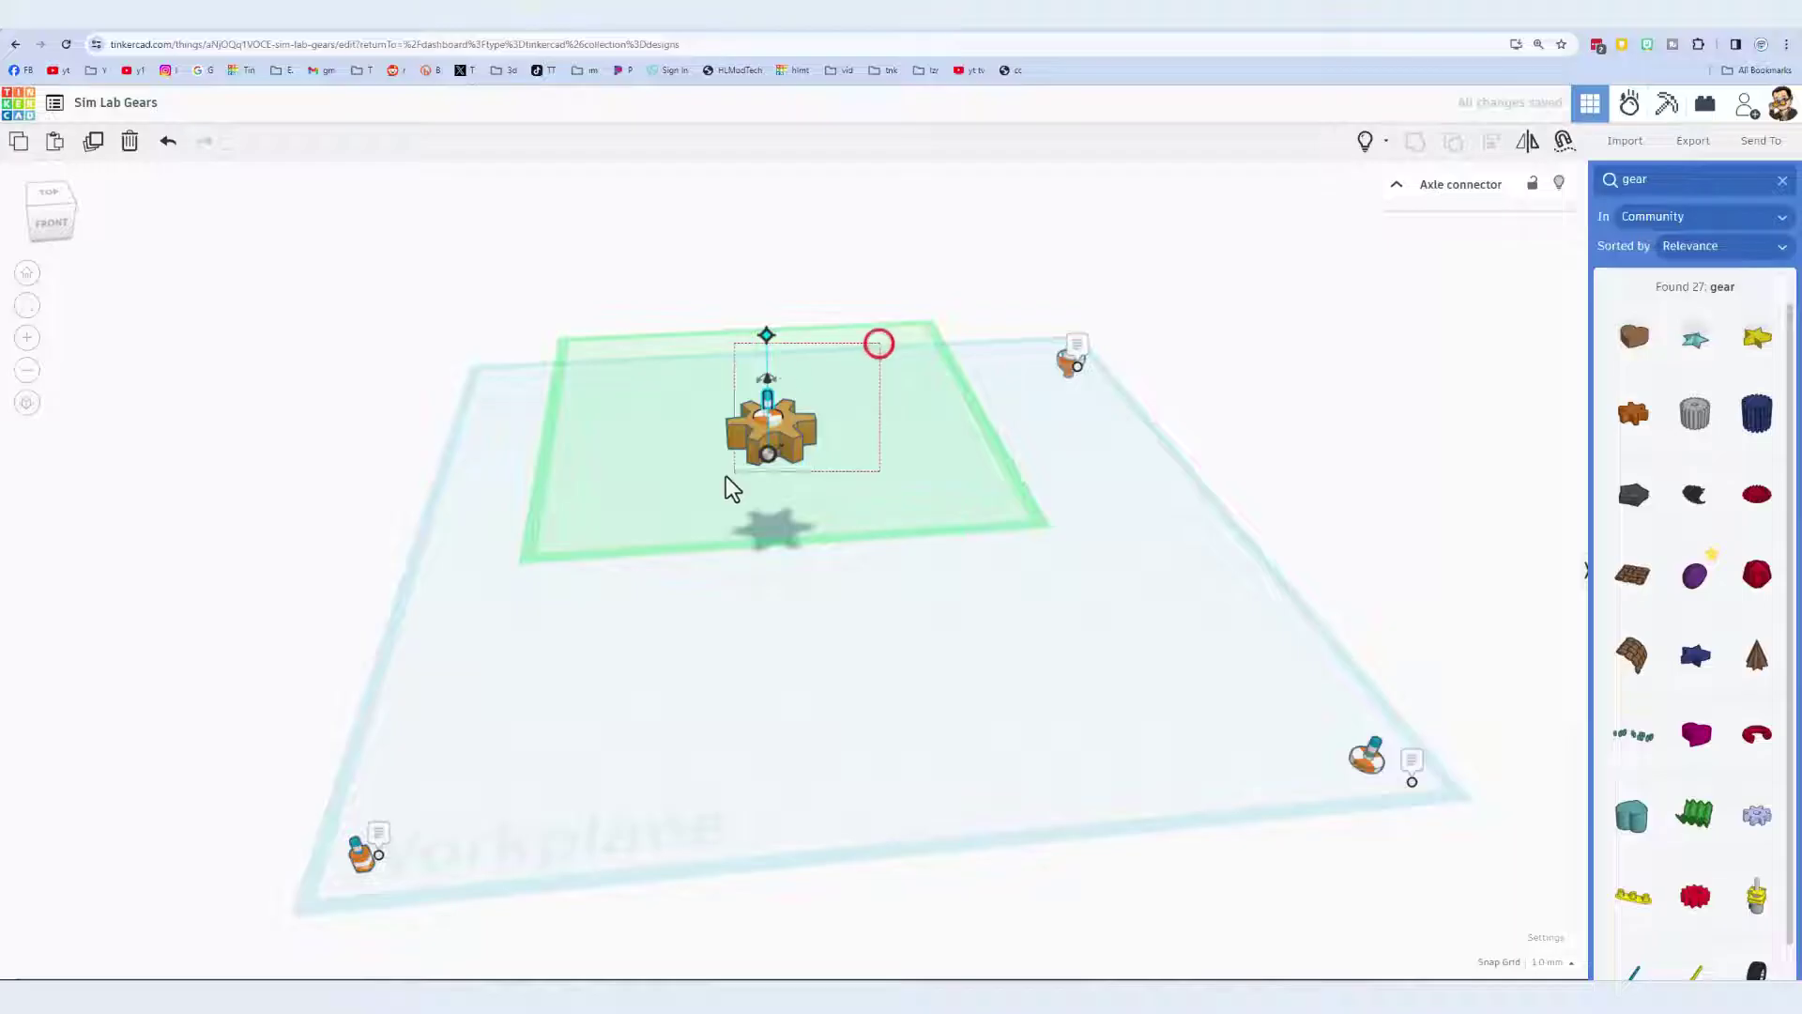
drag(724, 476, 670, 499)
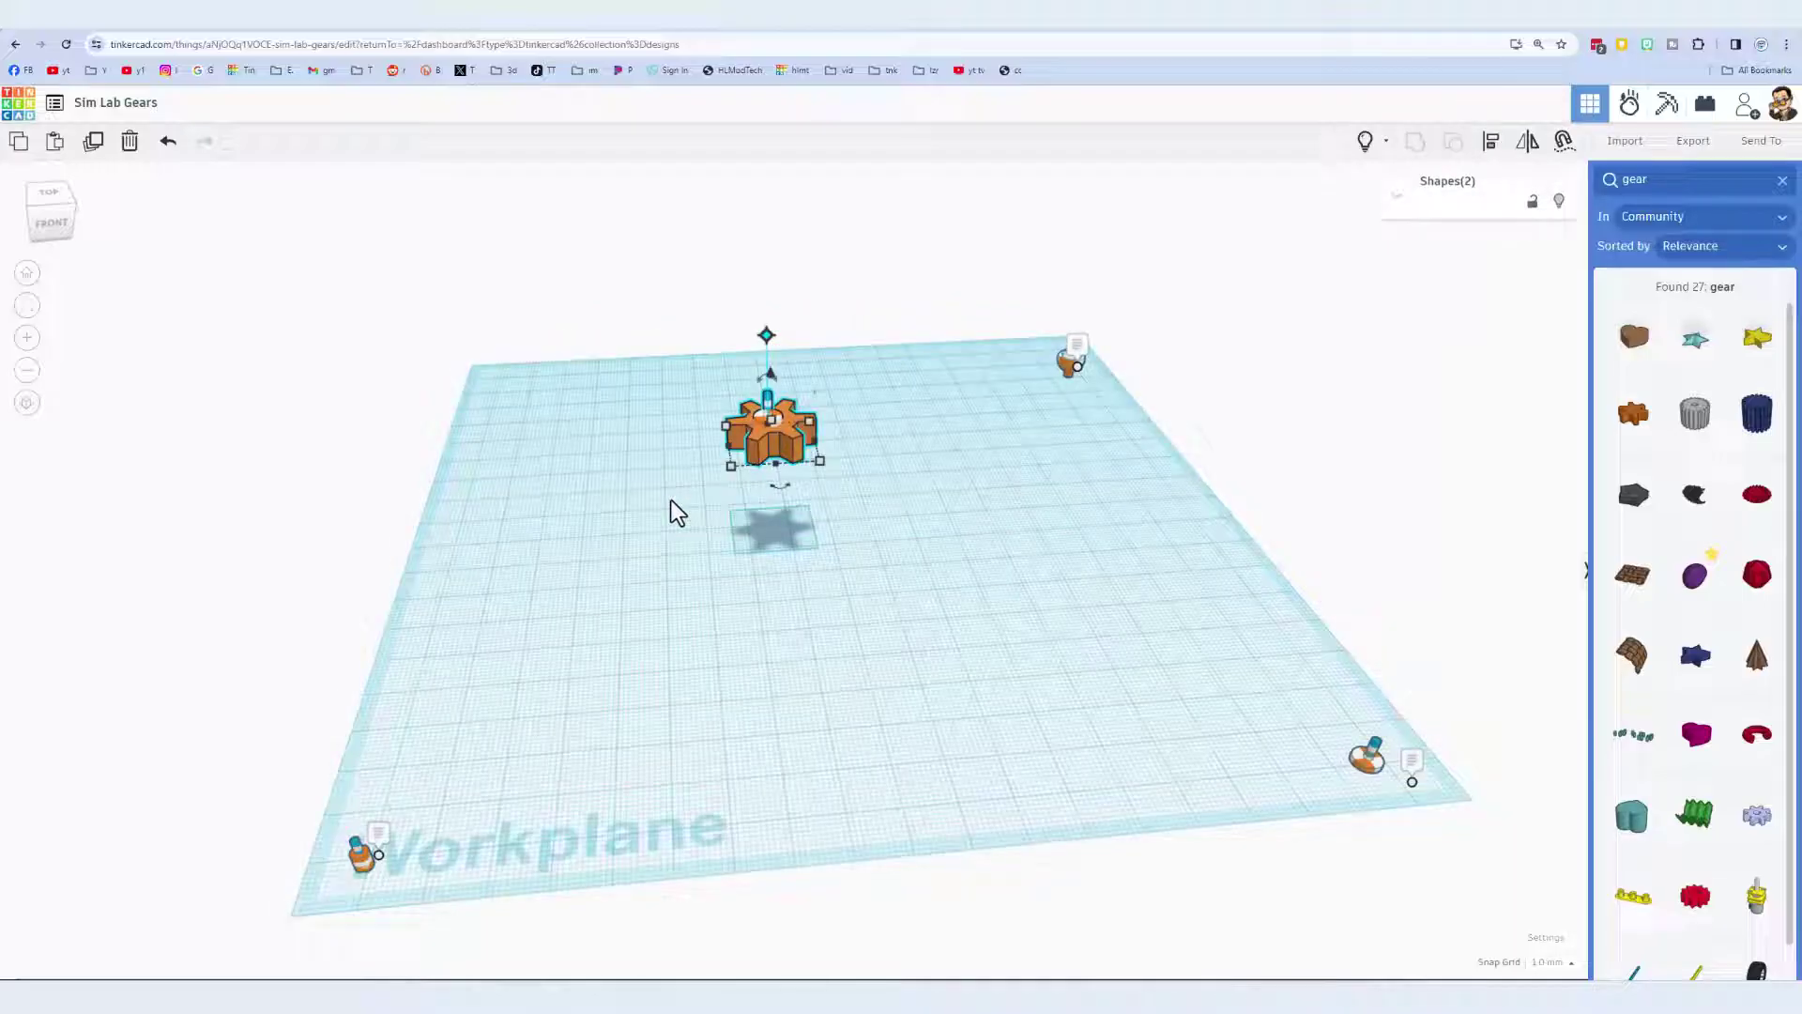
key(l)
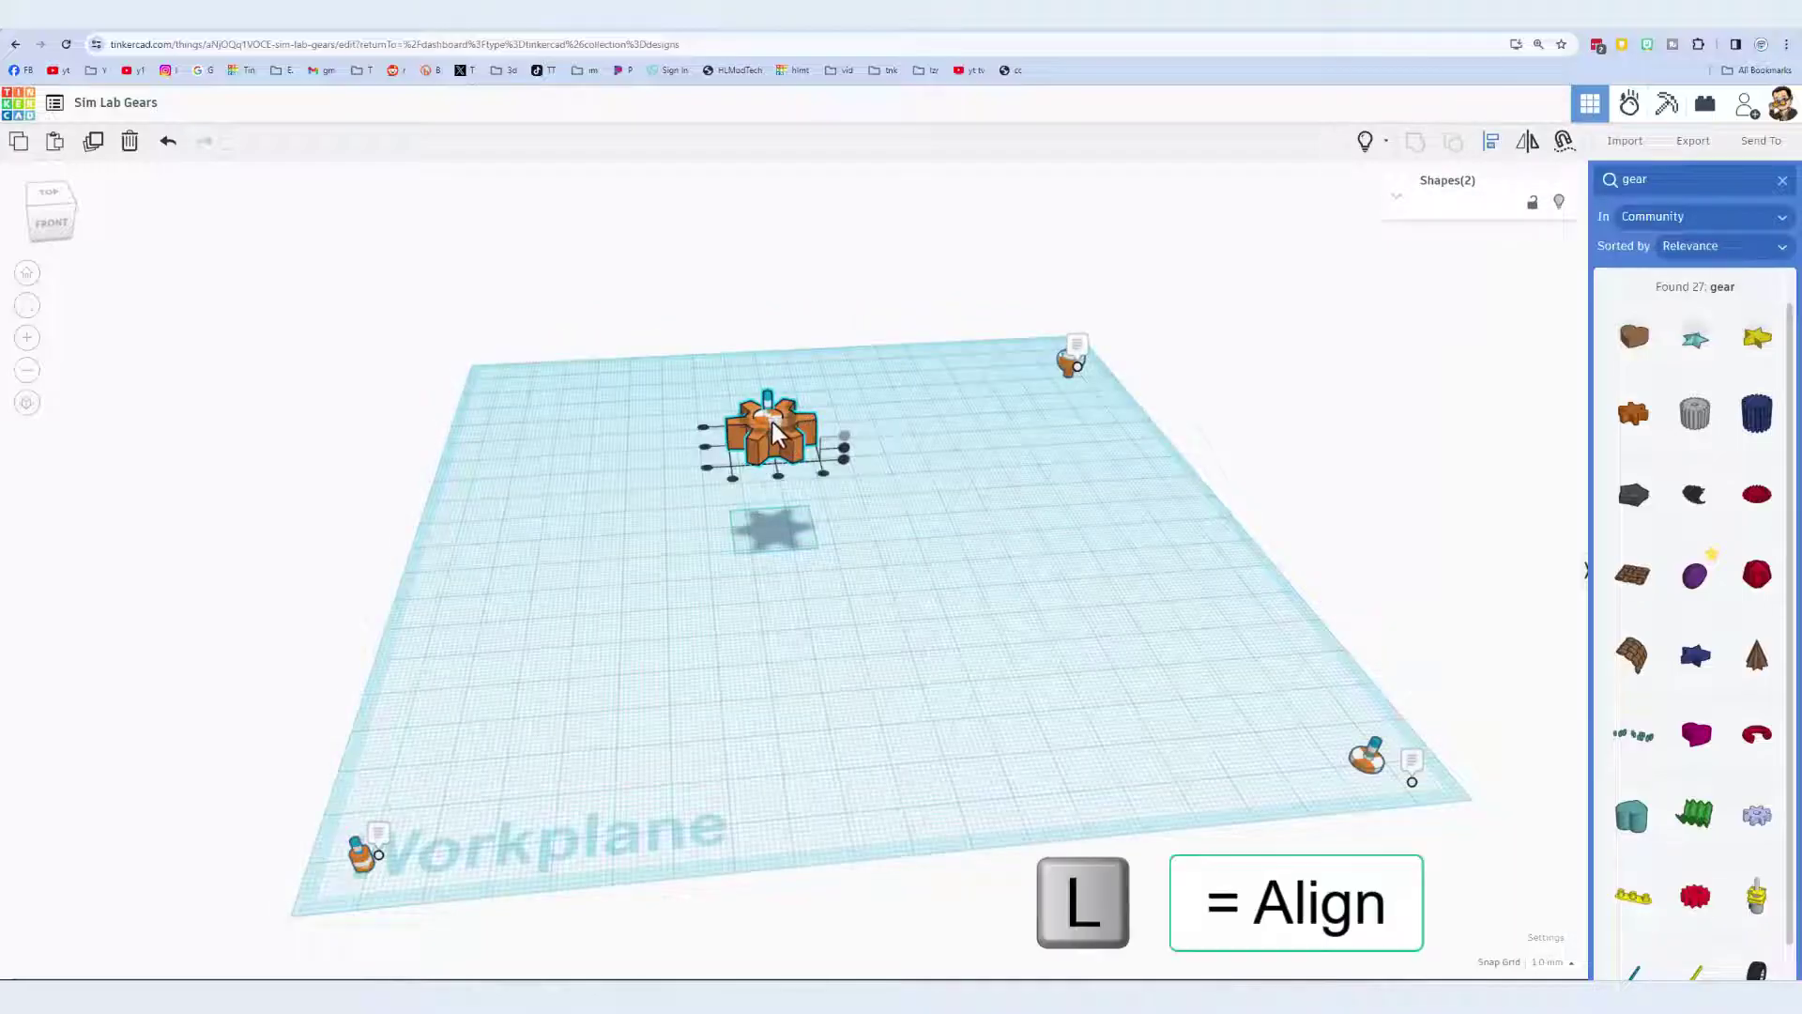
click(778, 474)
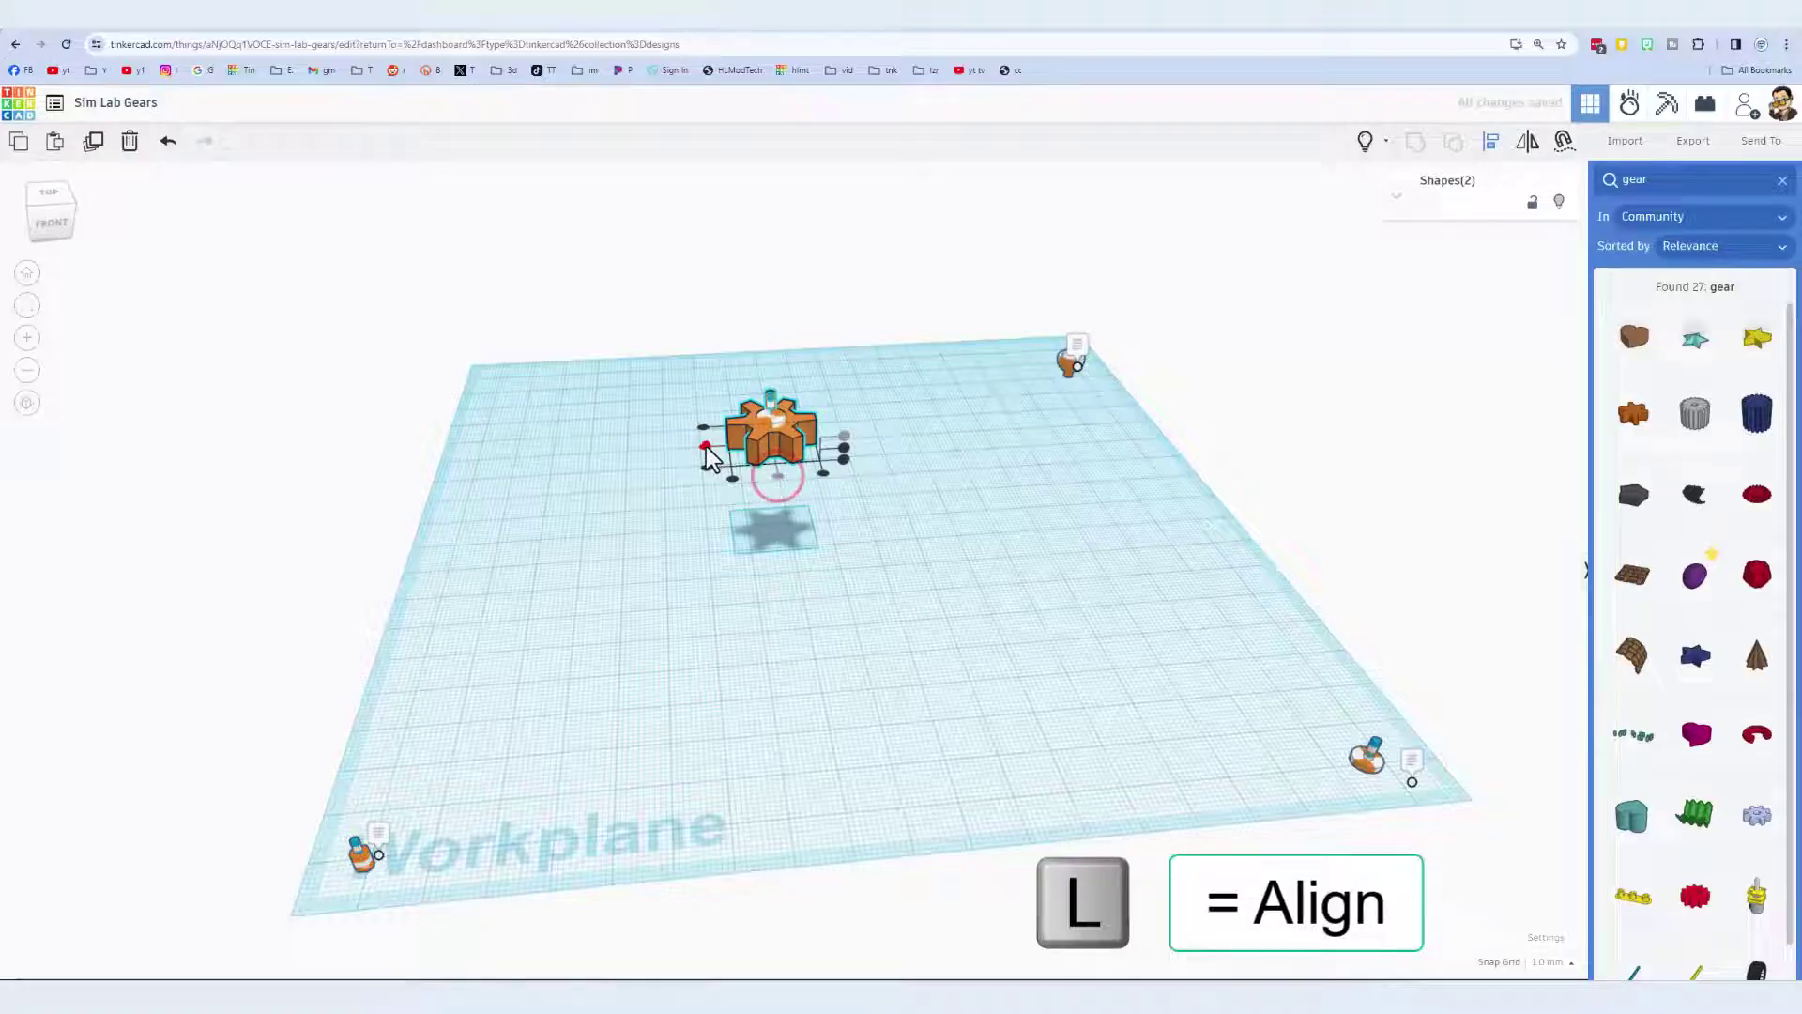
Reselect the axle connector and settle it into the gear's centre hub.
click(31, 213)
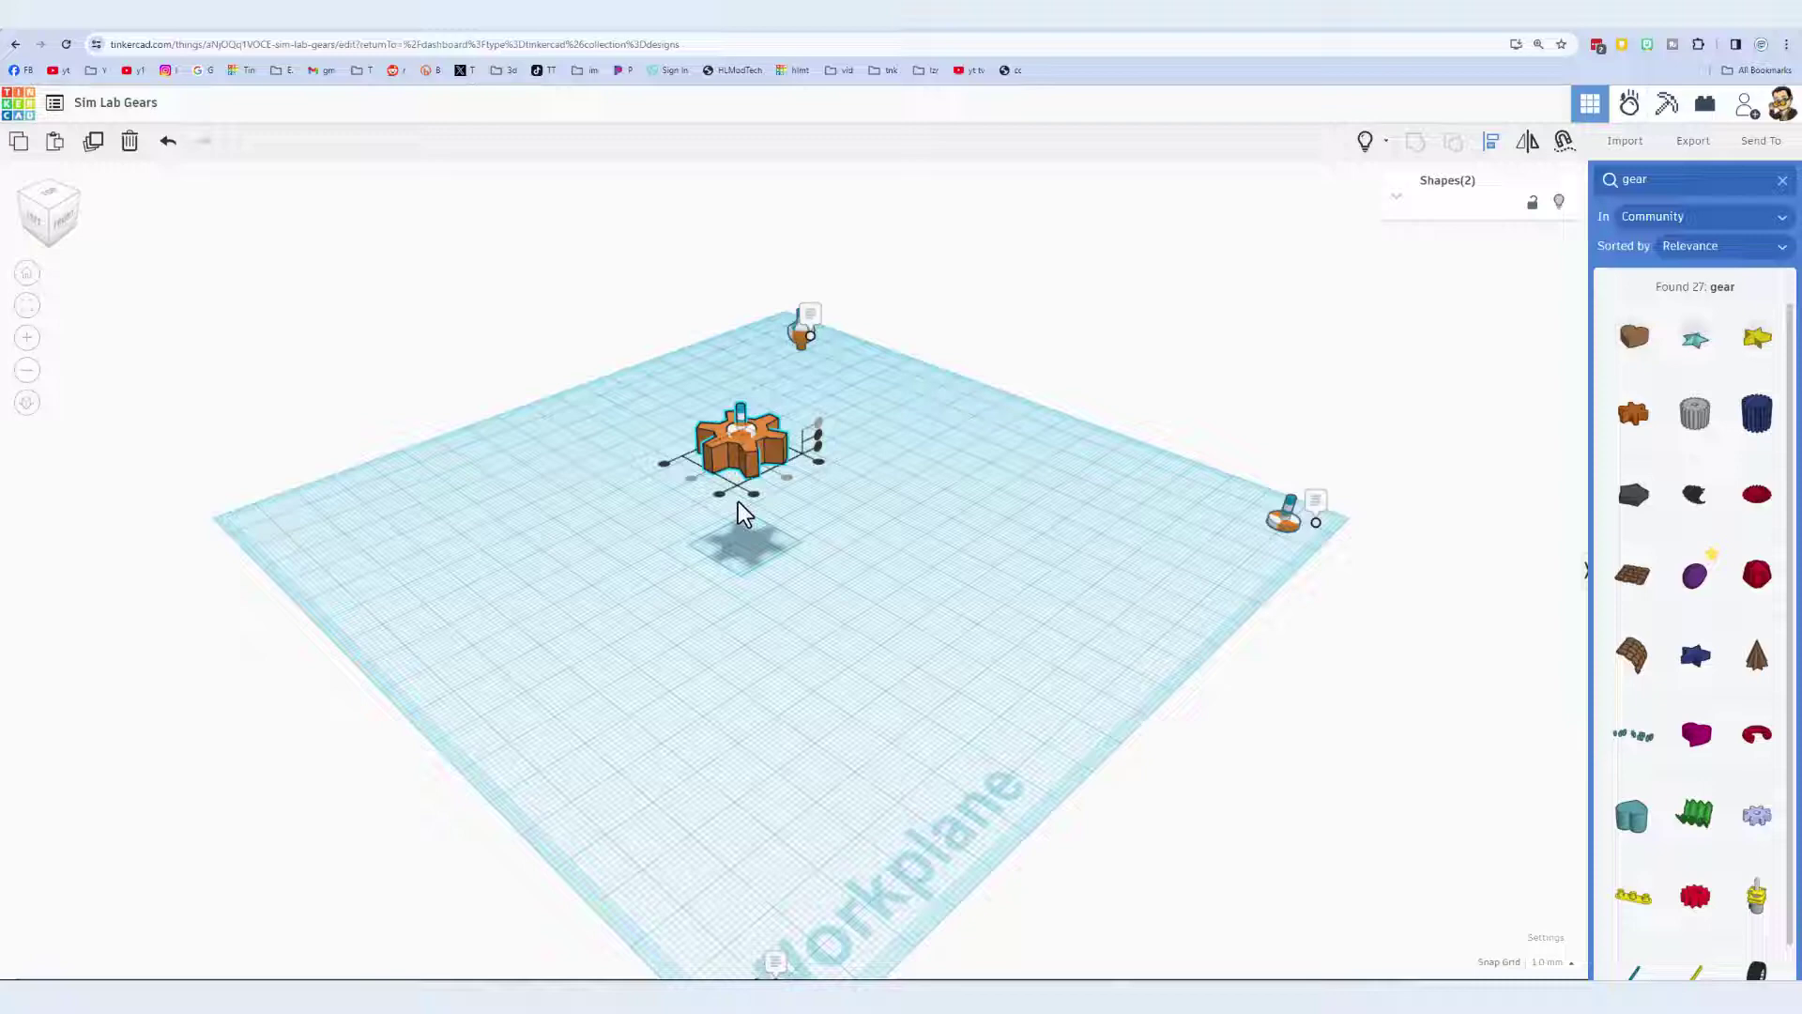
click(1016, 593)
click(741, 427)
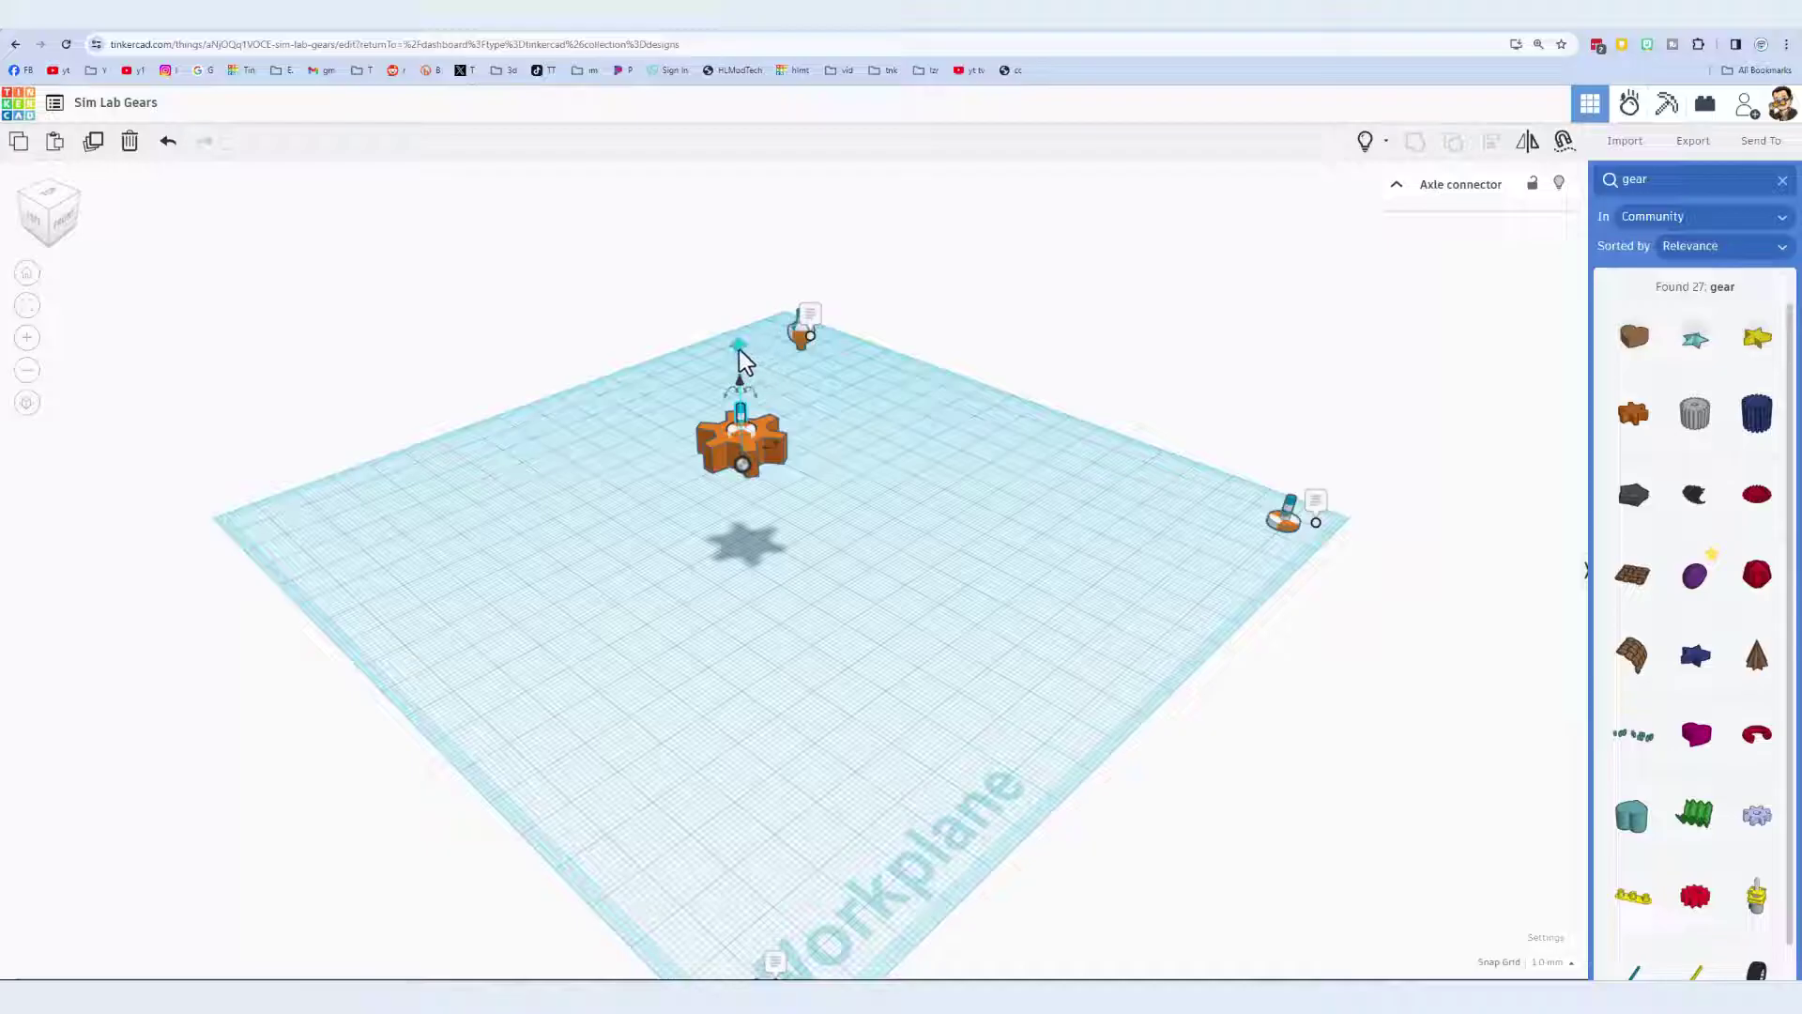
drag(745, 472, 728, 469)
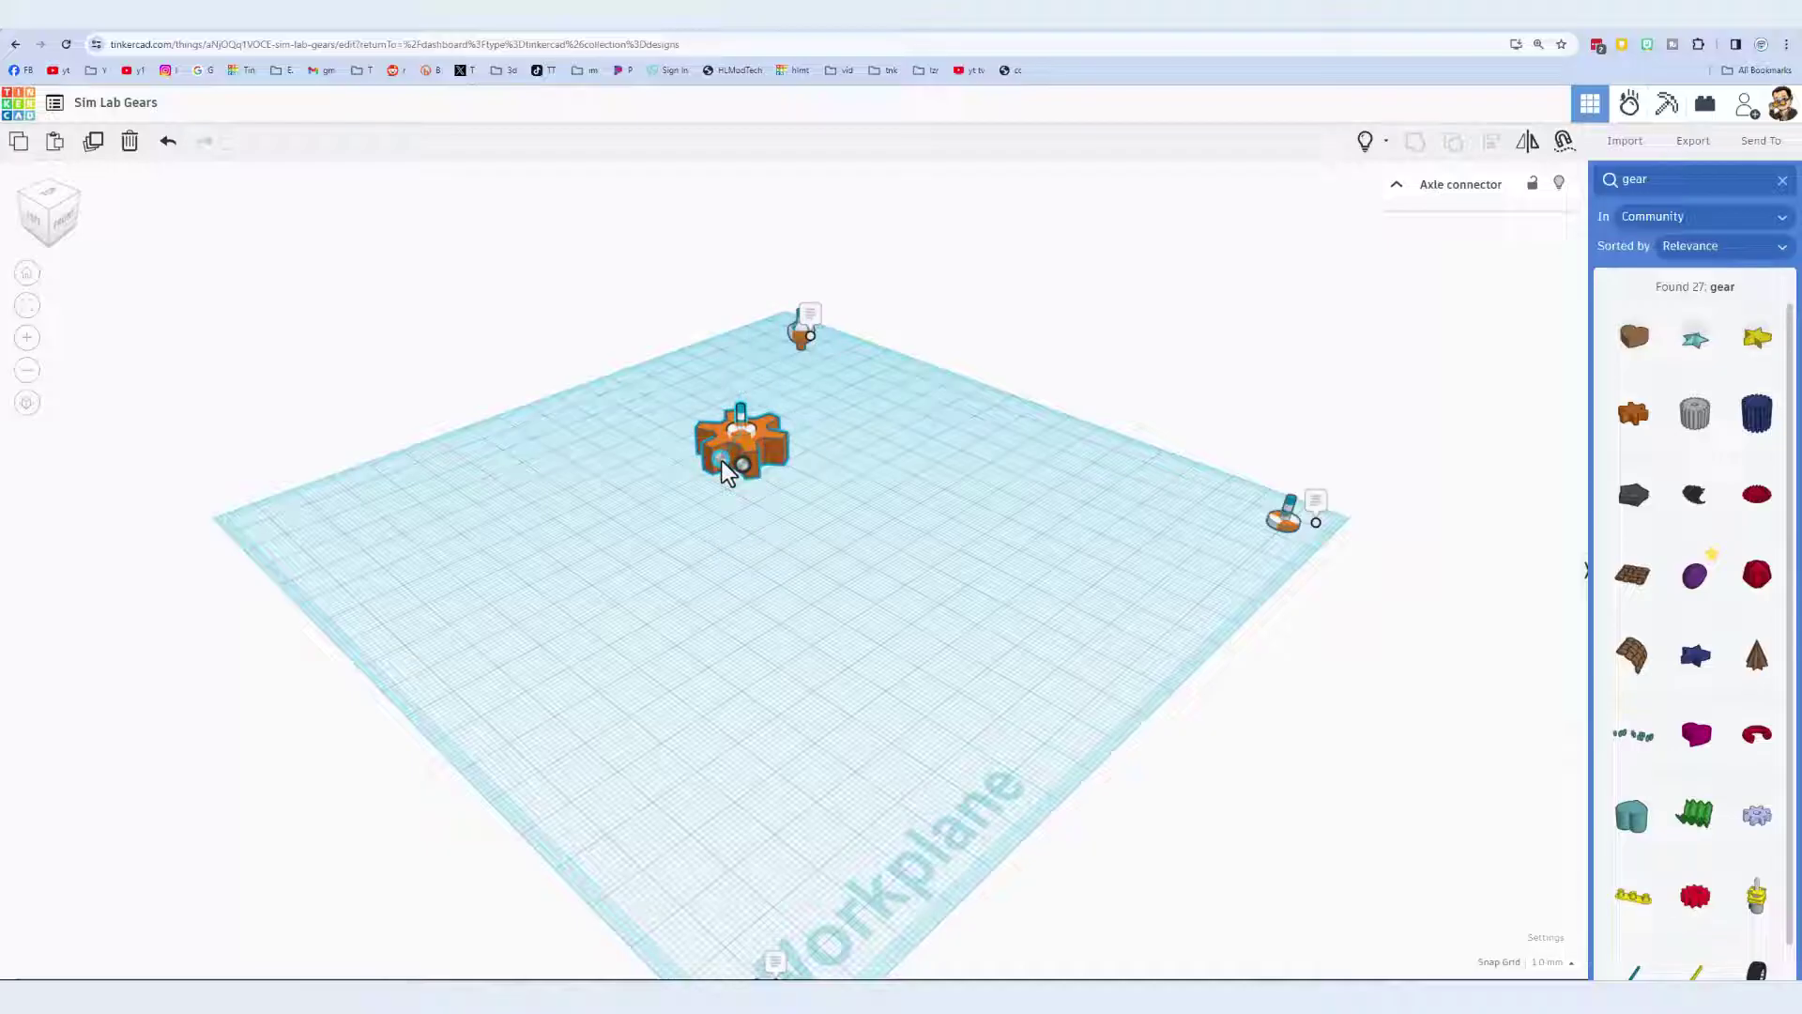
drag(724, 453, 725, 454)
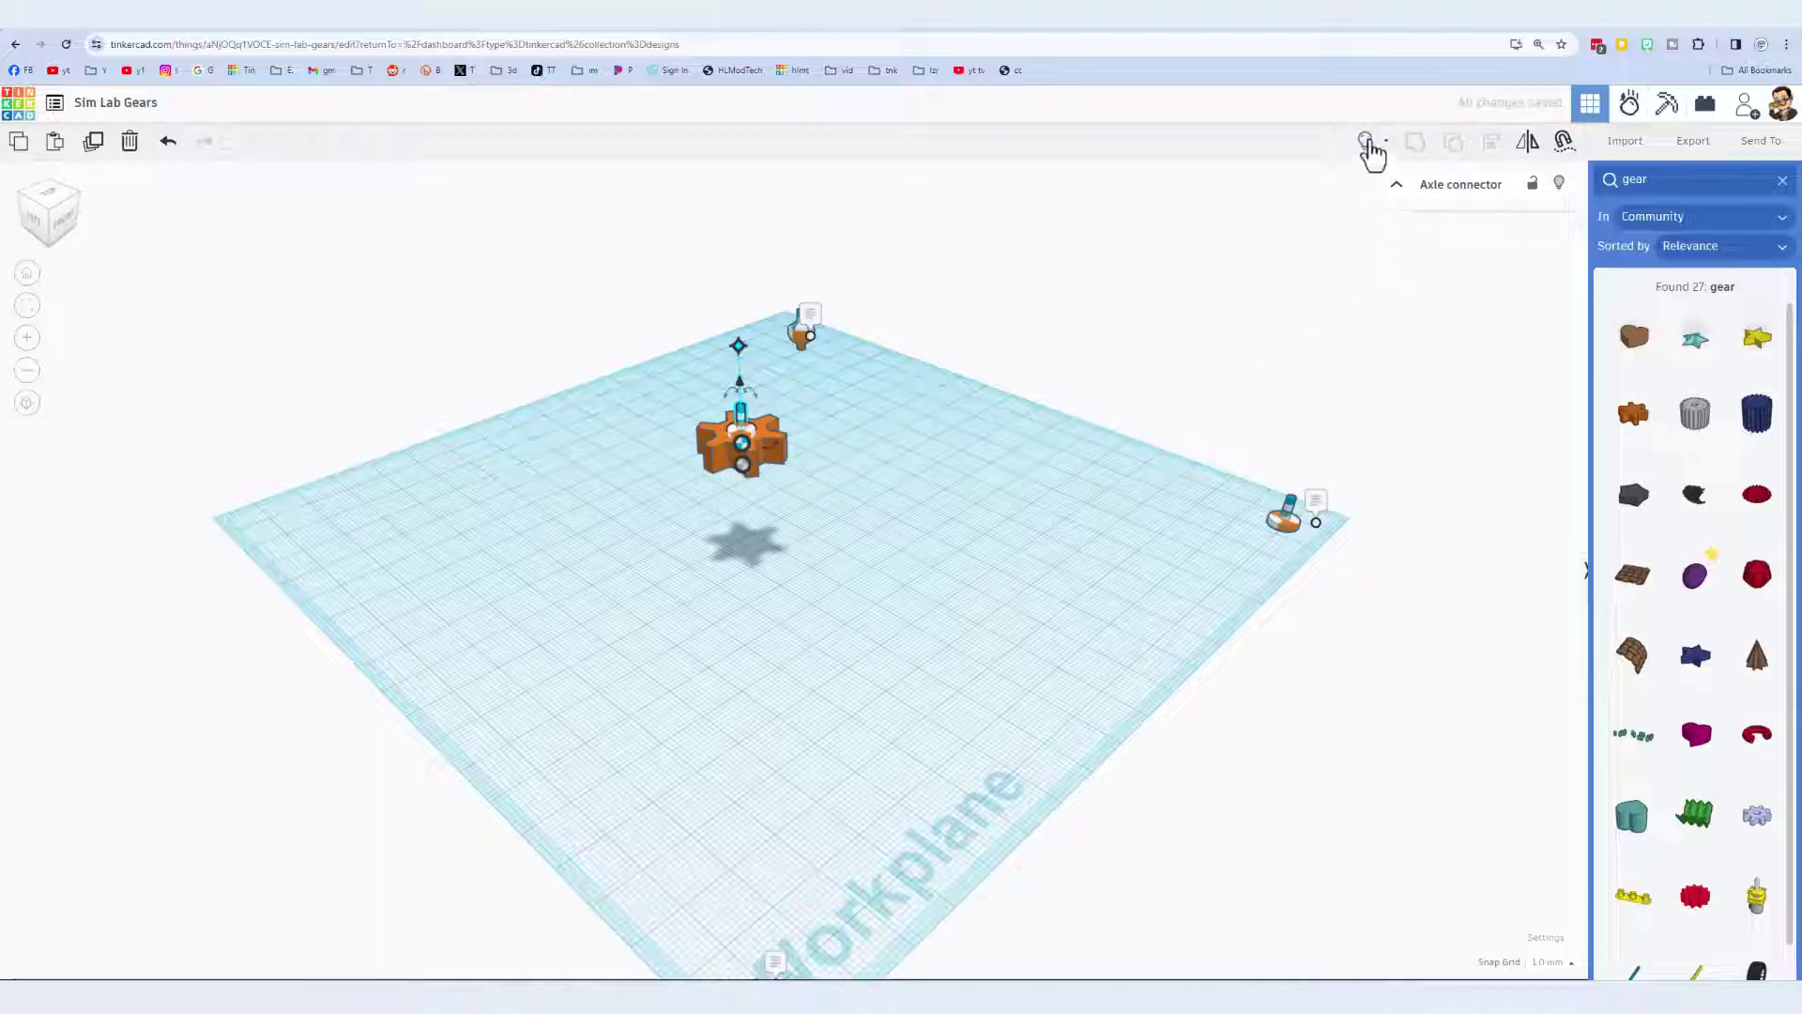
Play a Sim Lab run and drop three objects, including a mushroom, onto the gear.
click(1630, 103)
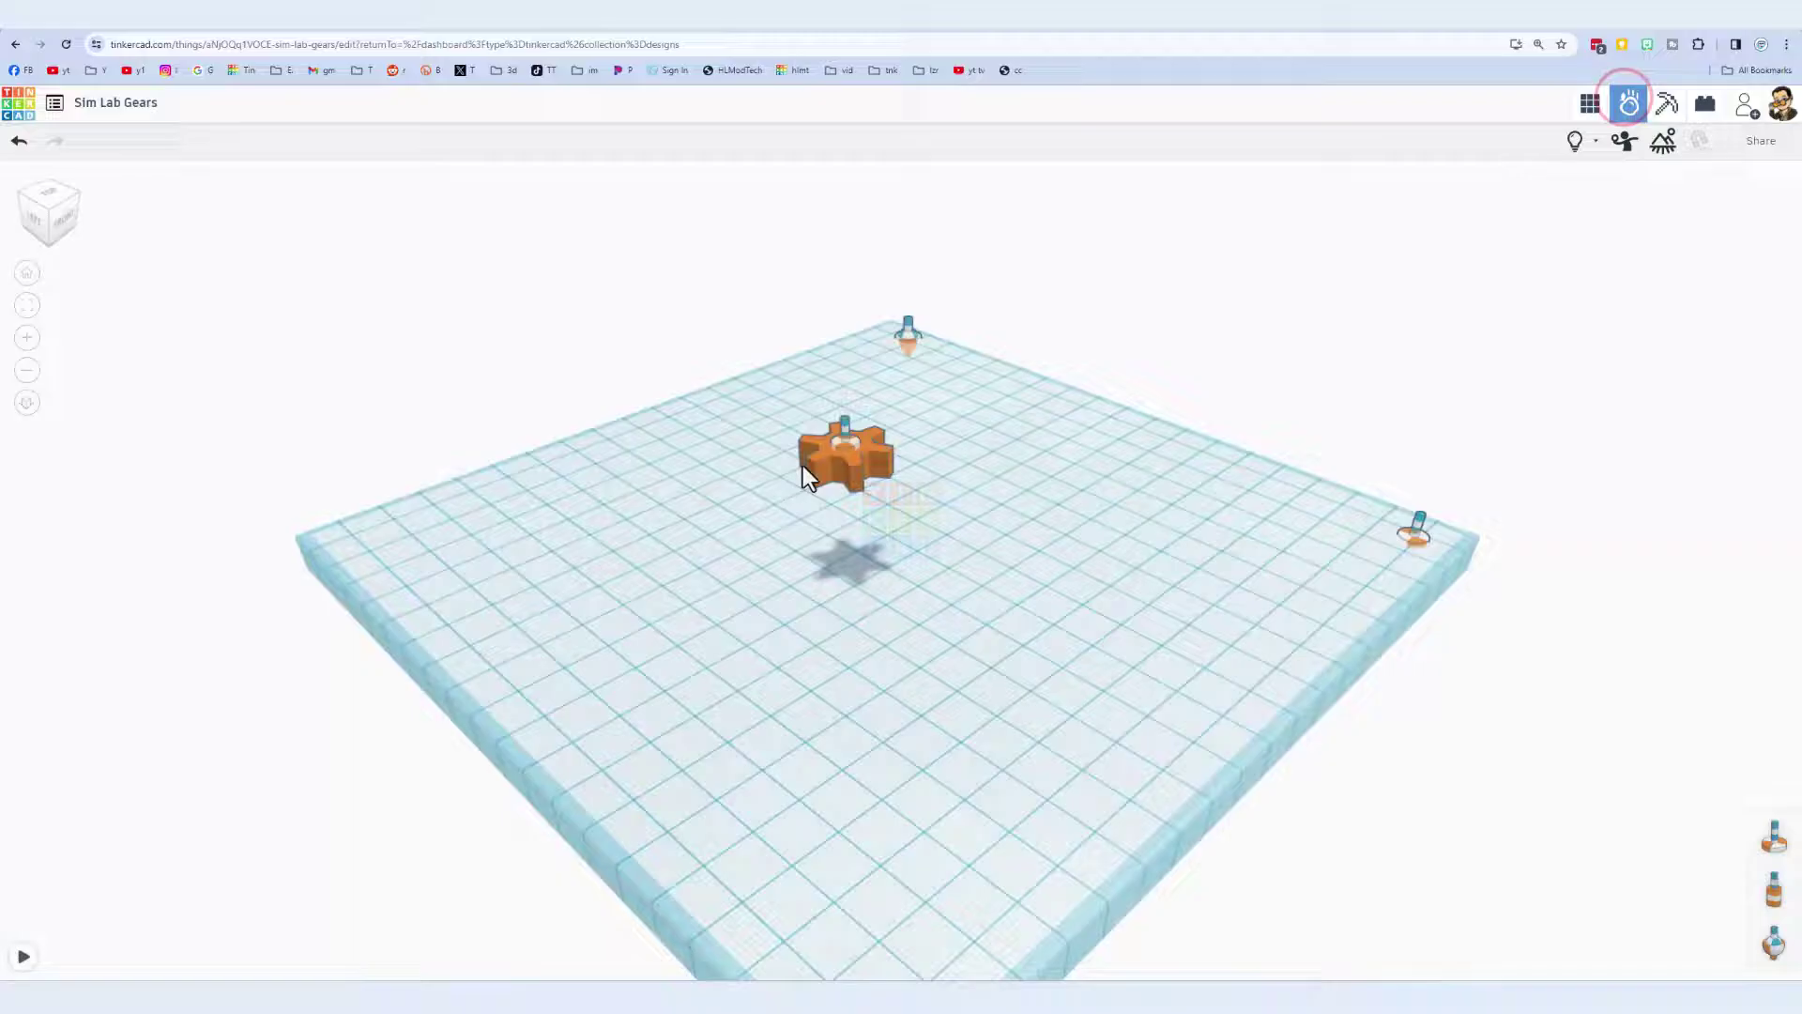
right_drag(1079, 520, 927, 766)
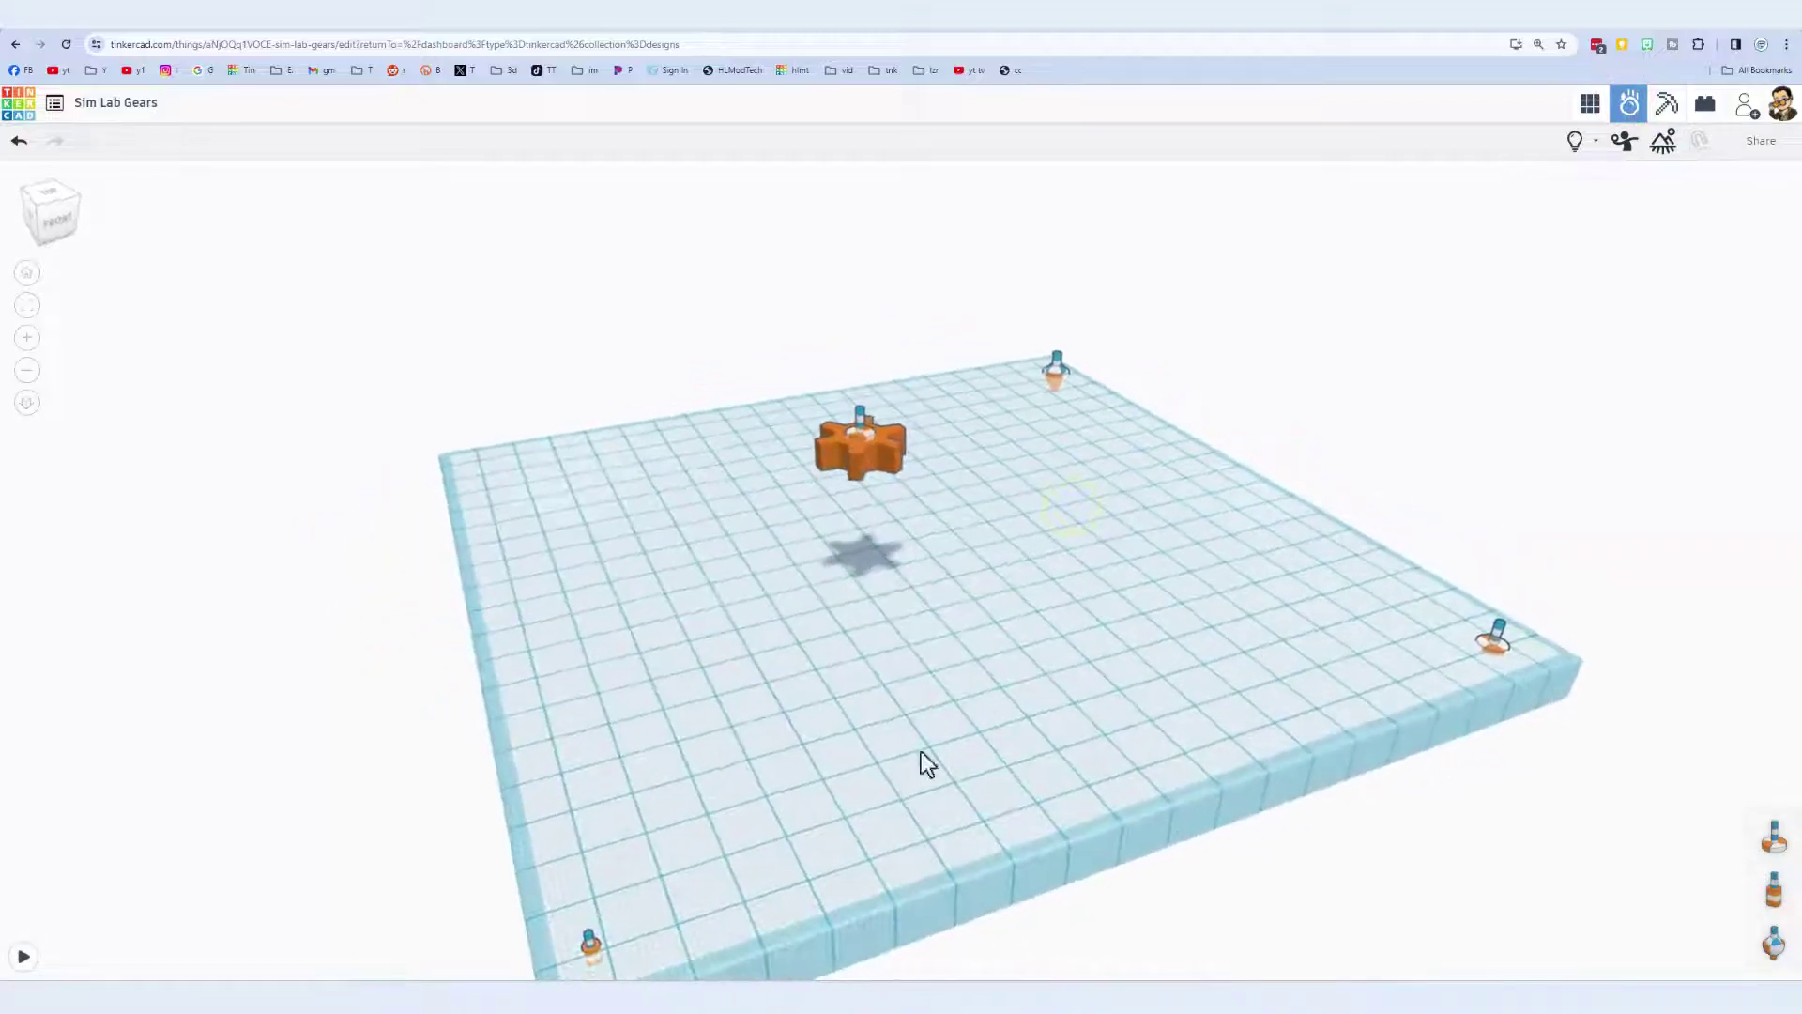
click(34, 956)
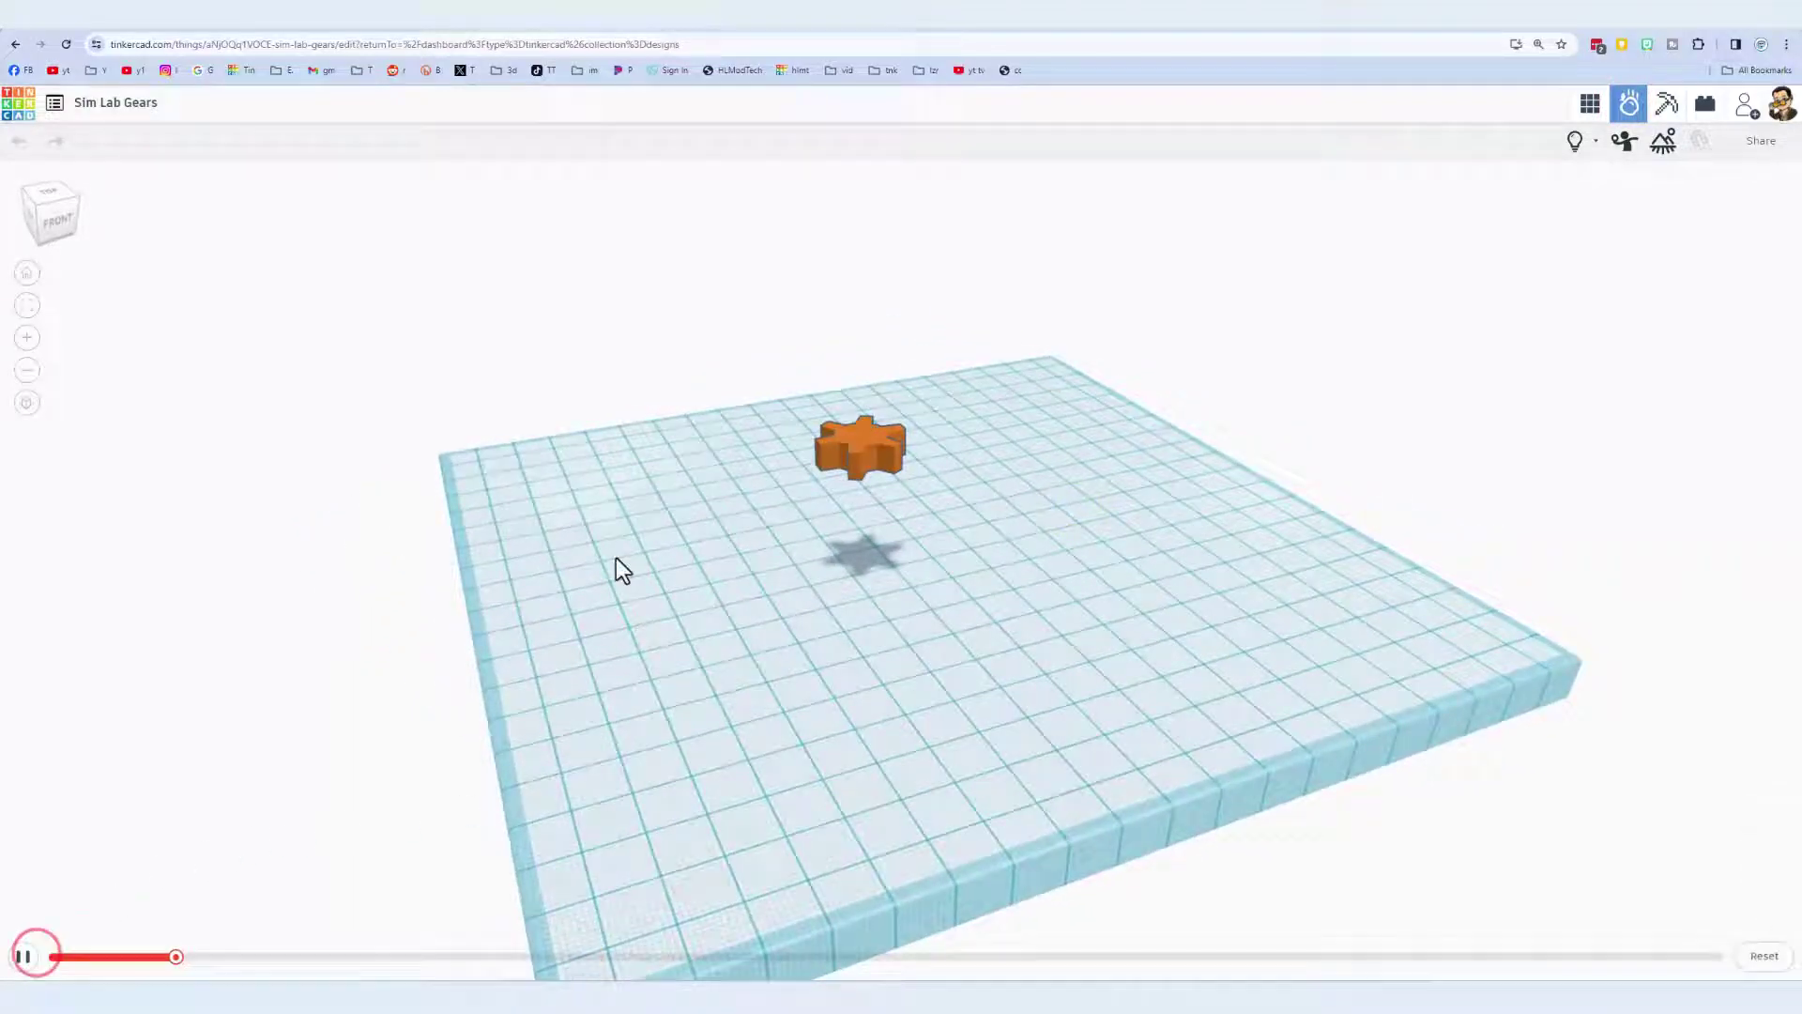
click(907, 404)
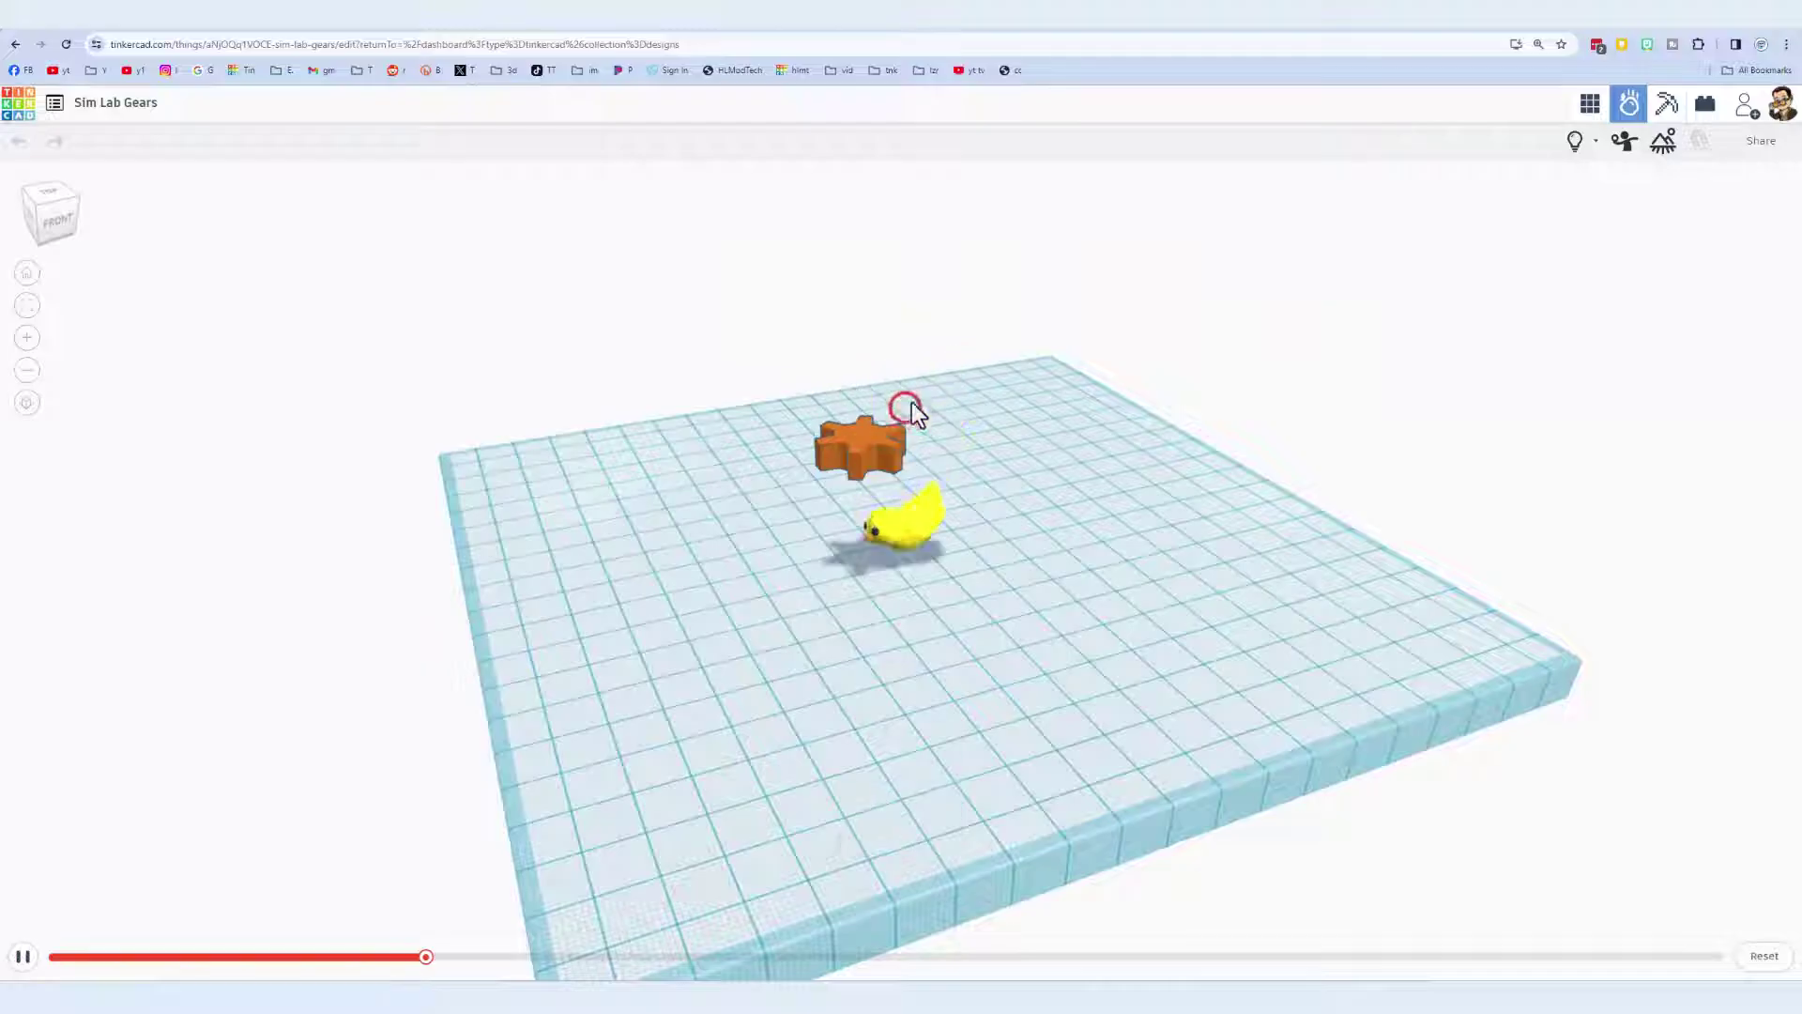
click(877, 353)
click(832, 381)
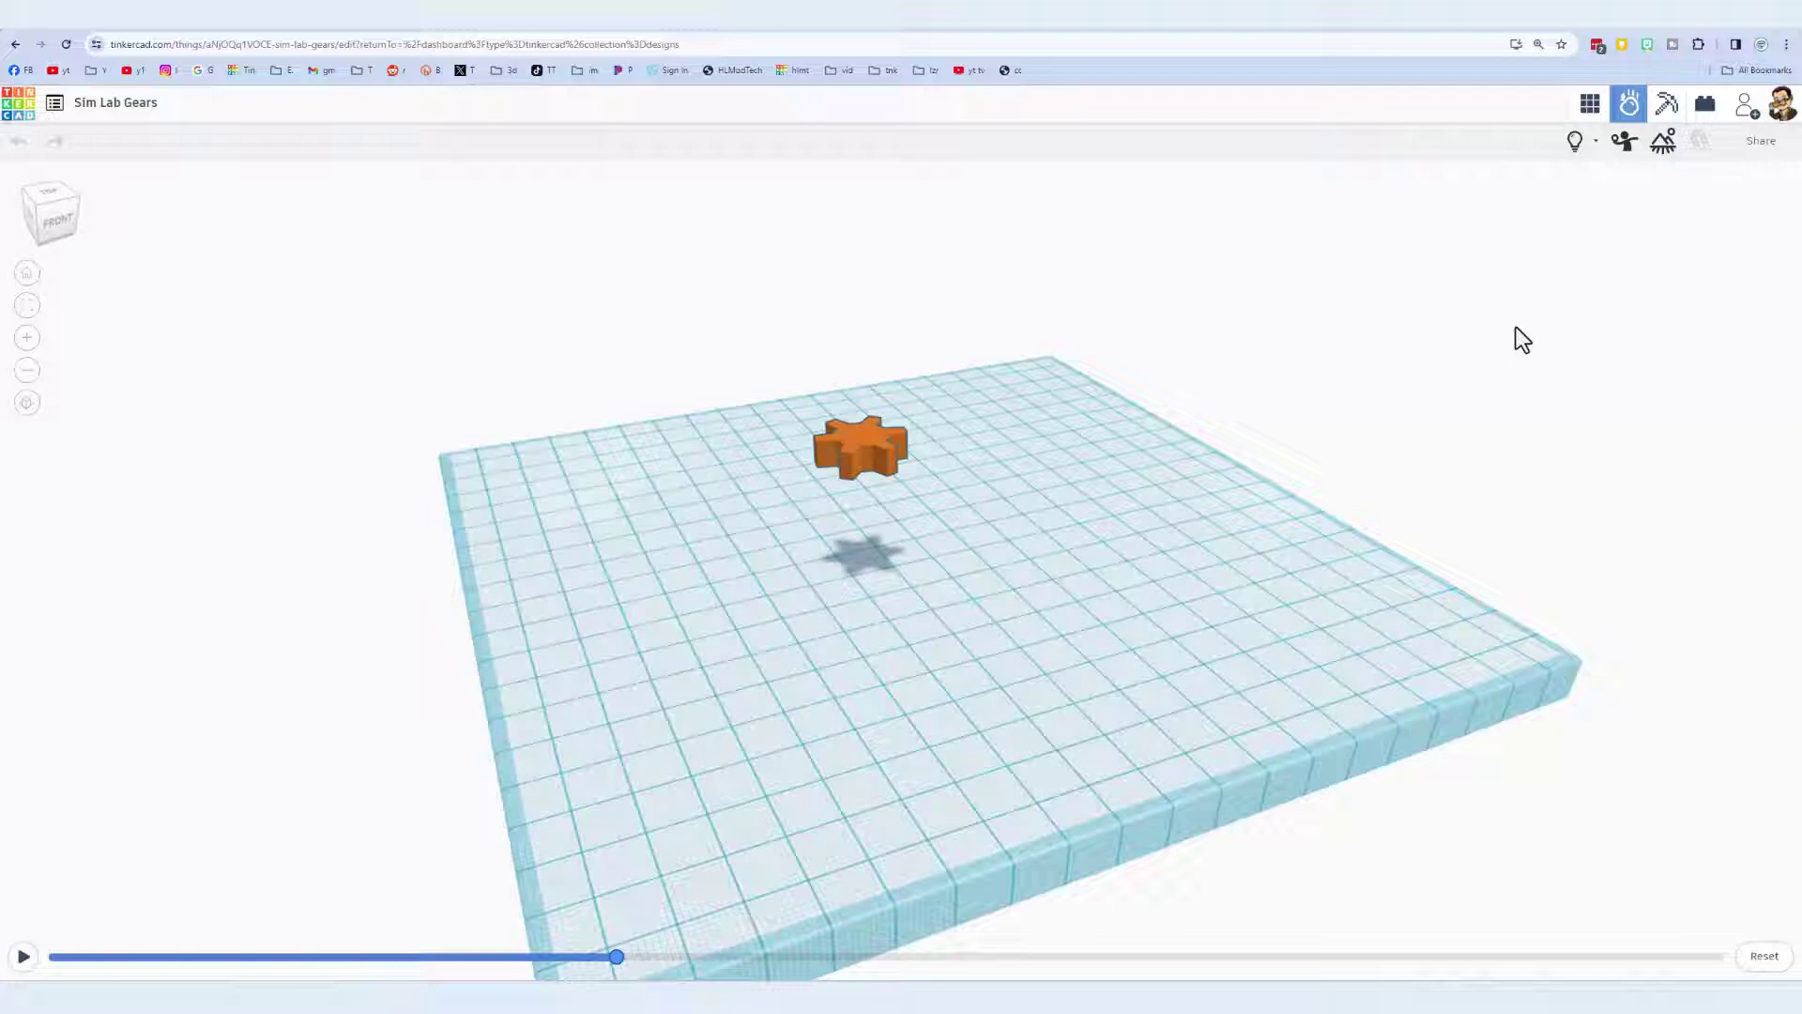
Back in editing, select the gear with its axle and duplicate it to the right.
click(1590, 106)
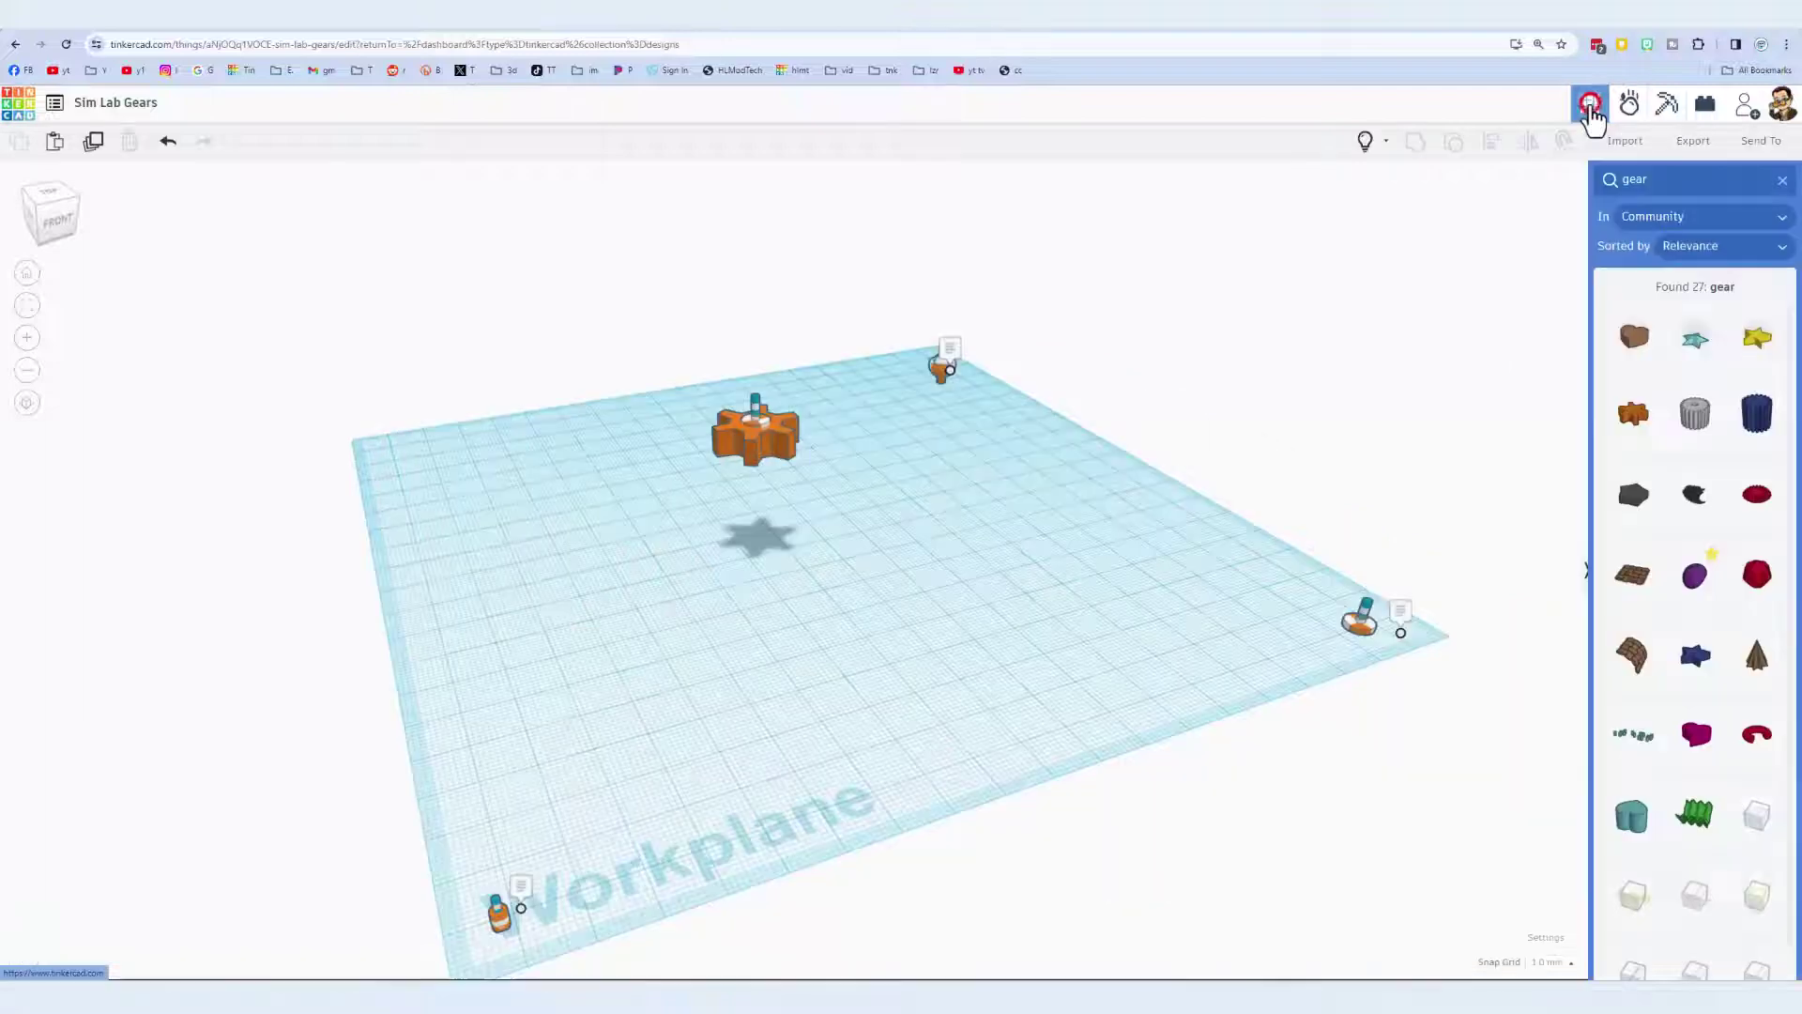
click(1005, 499)
drag(674, 328, 945, 511)
right_drag(946, 510, 779, 441)
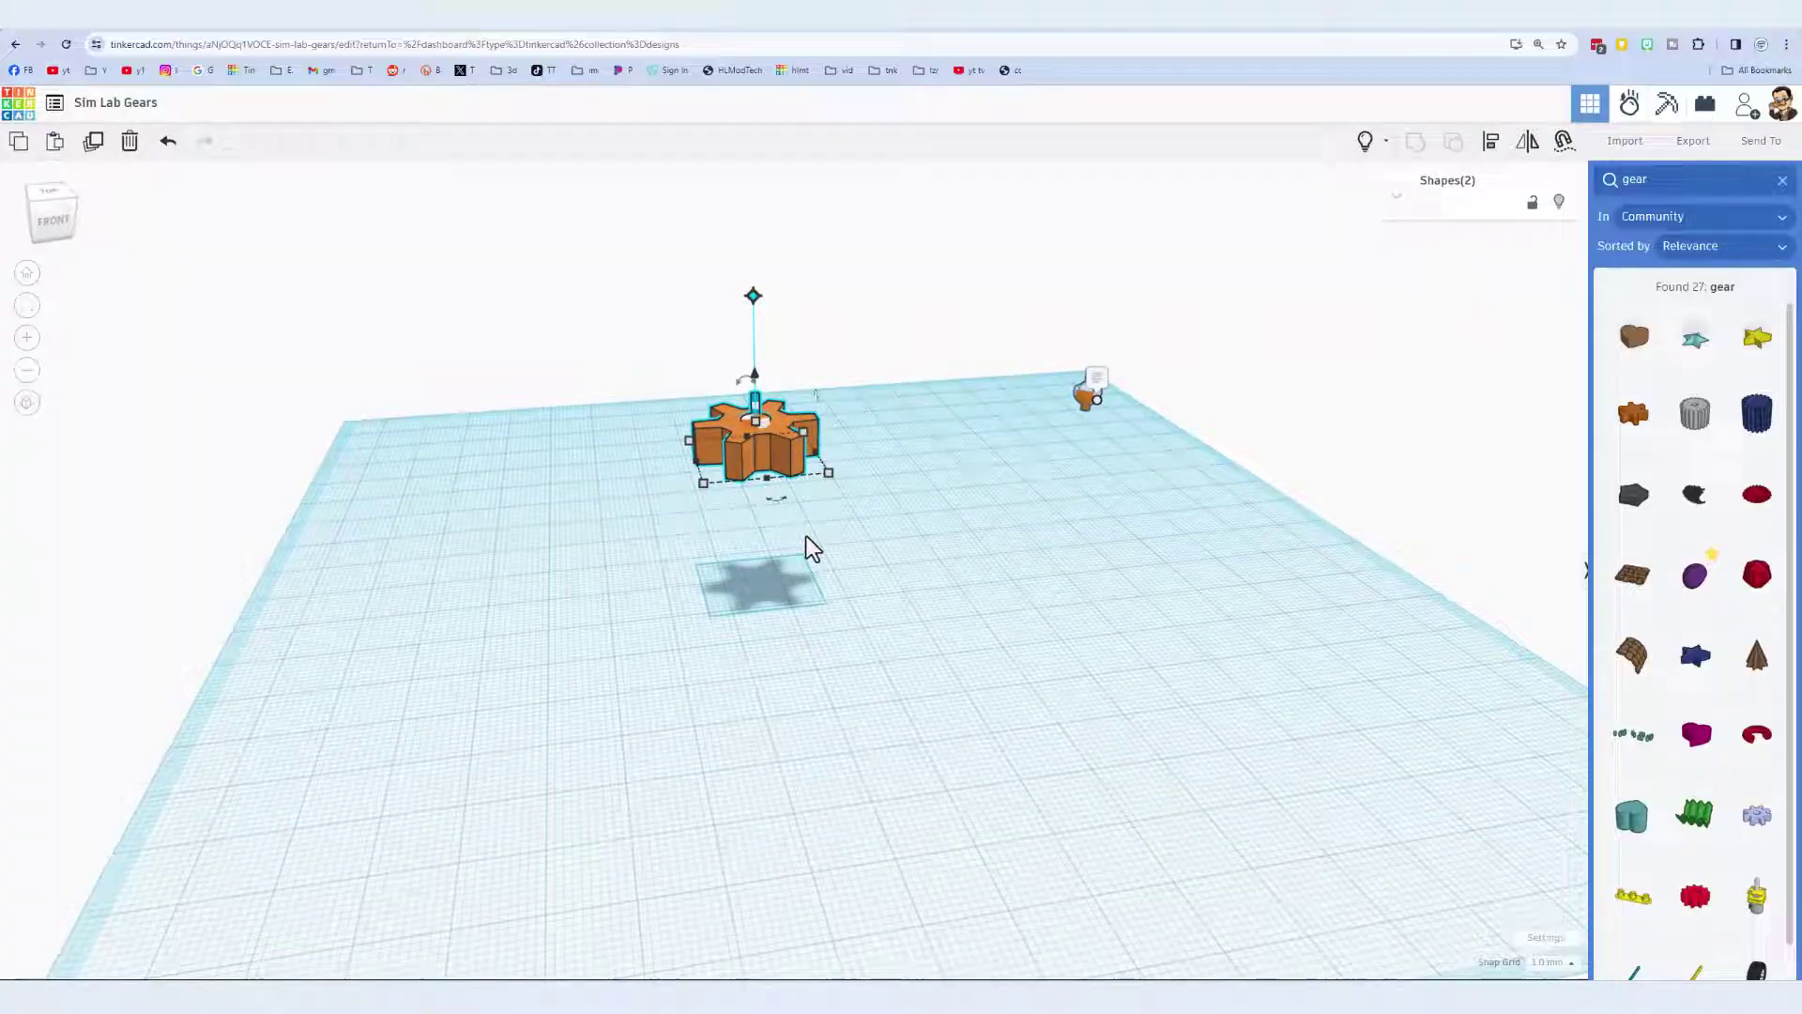
key(ctrl+d)
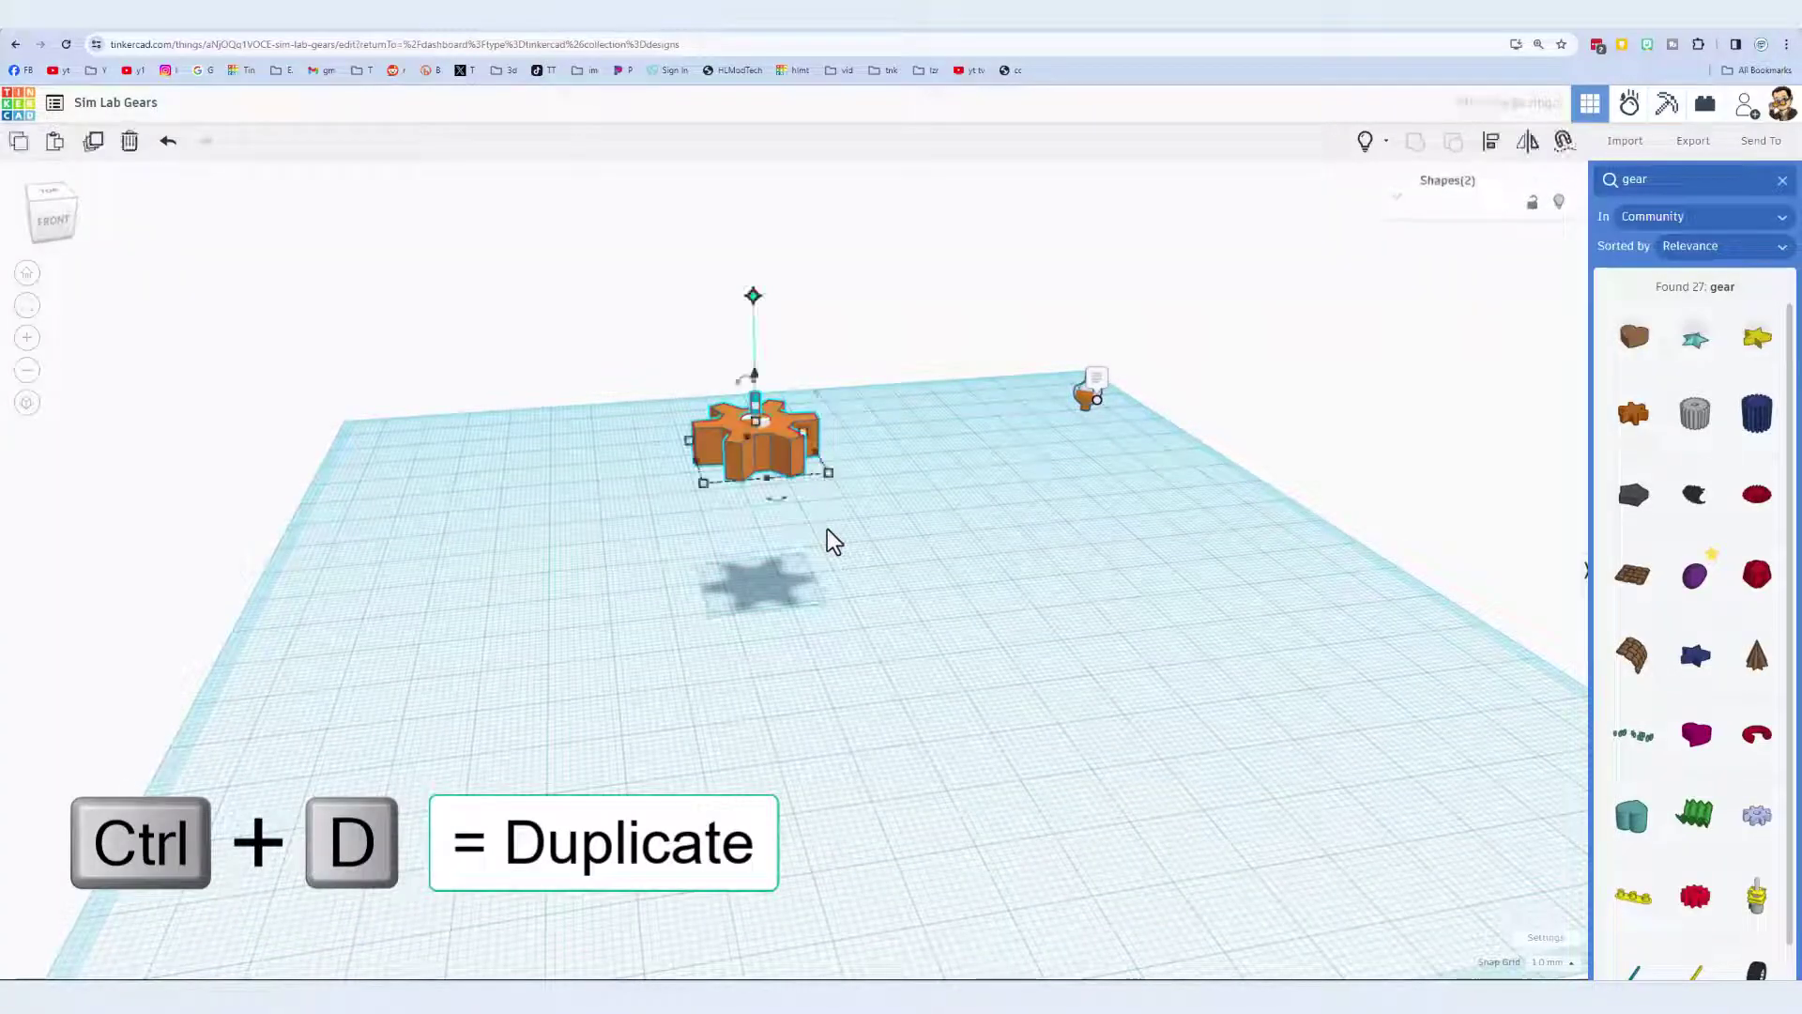
key(shift+Right)
key(shift+Right)
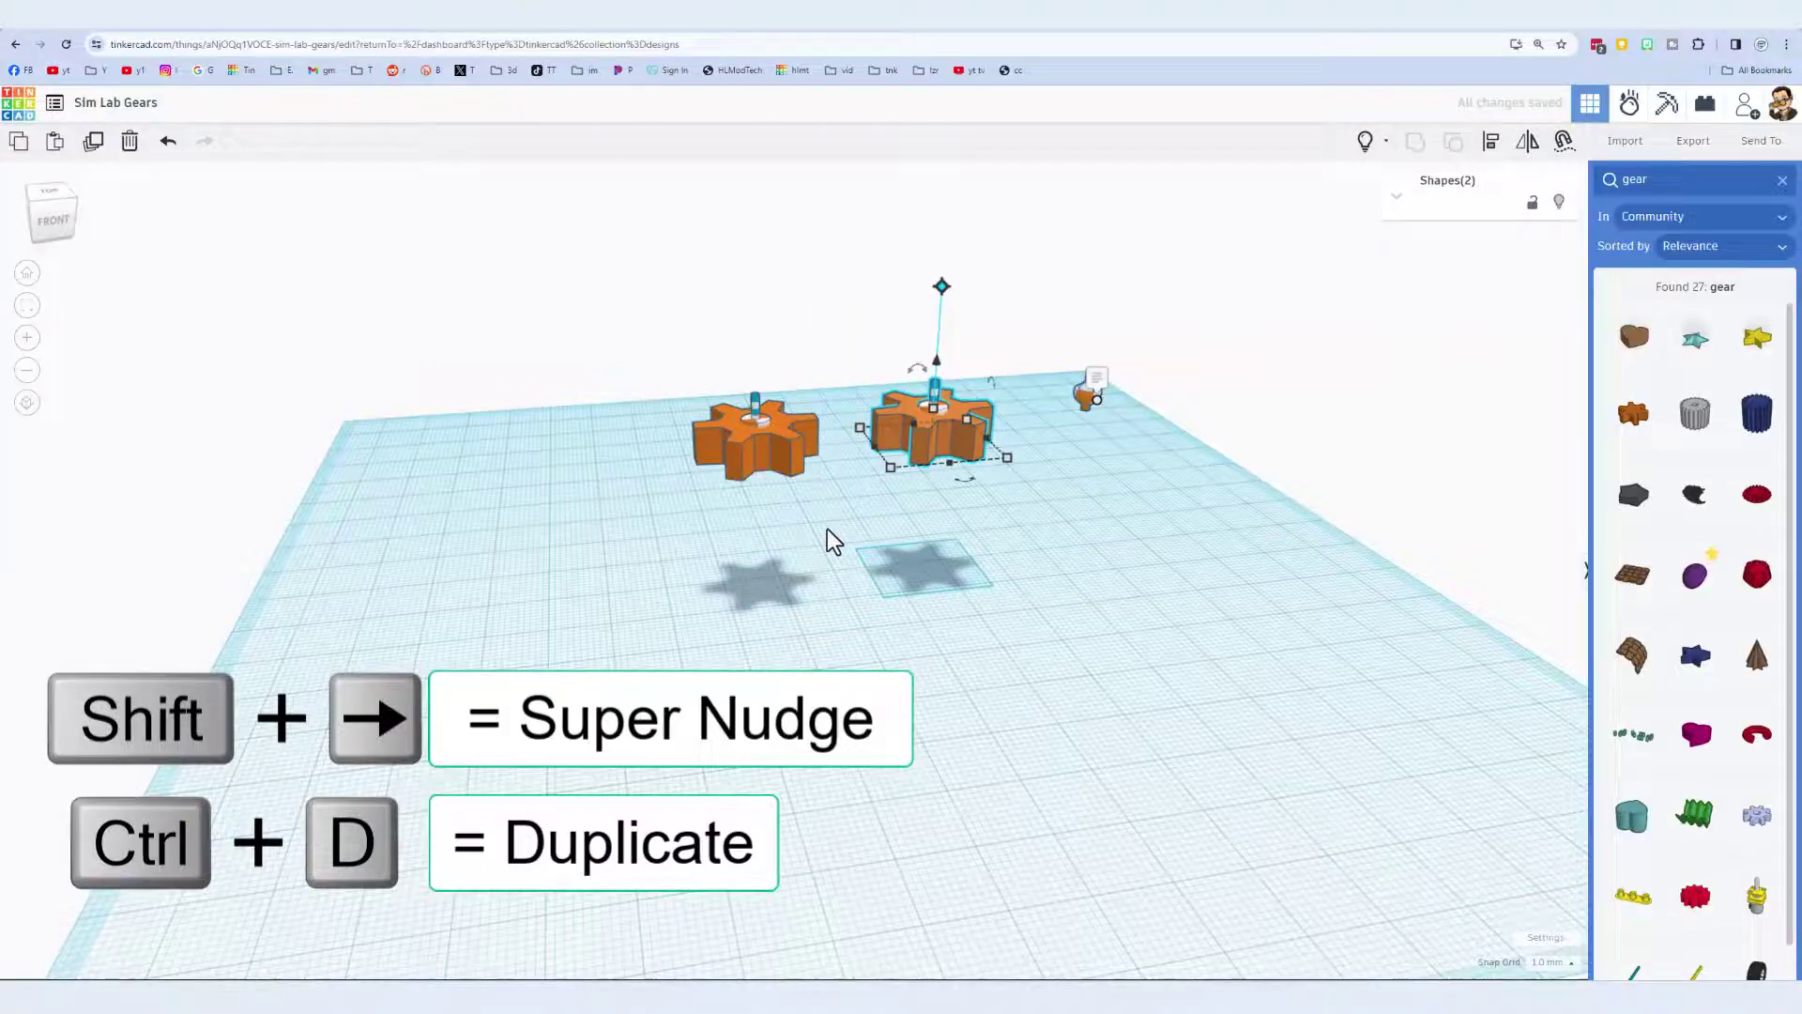
Make an extra copy of the left gear, then delete that extra copy.
click(842, 601)
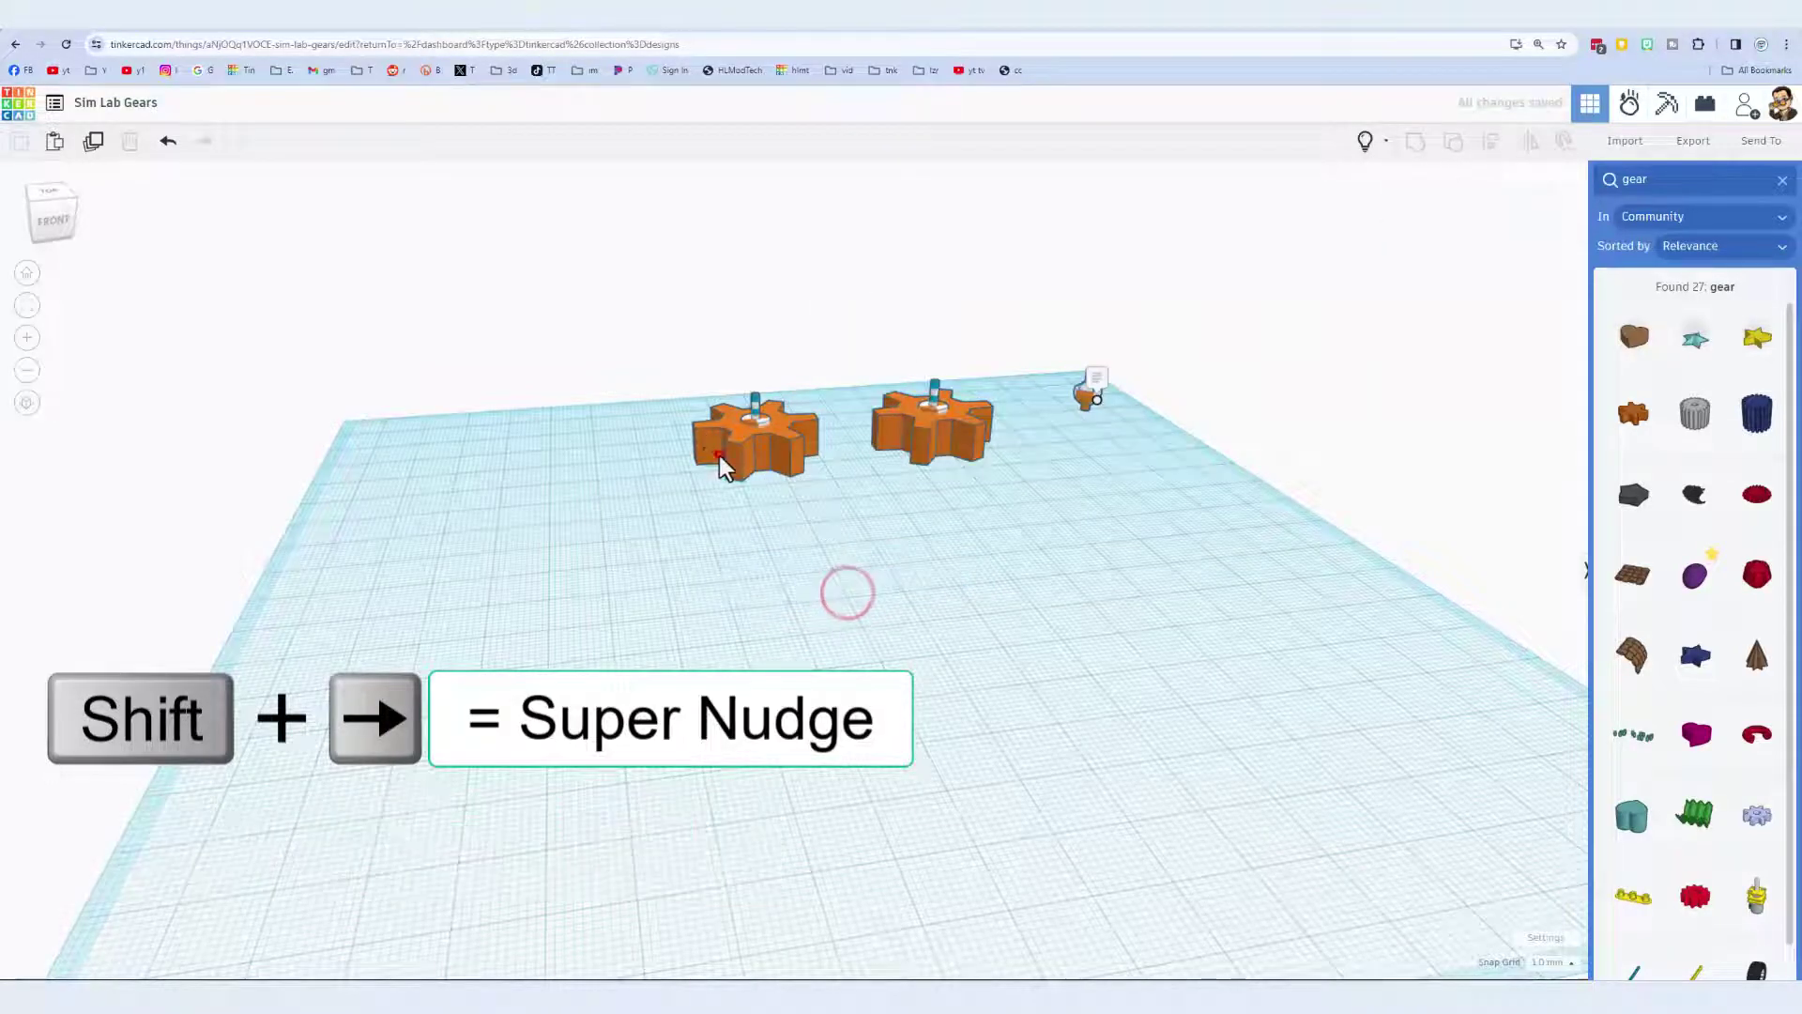
click(721, 463)
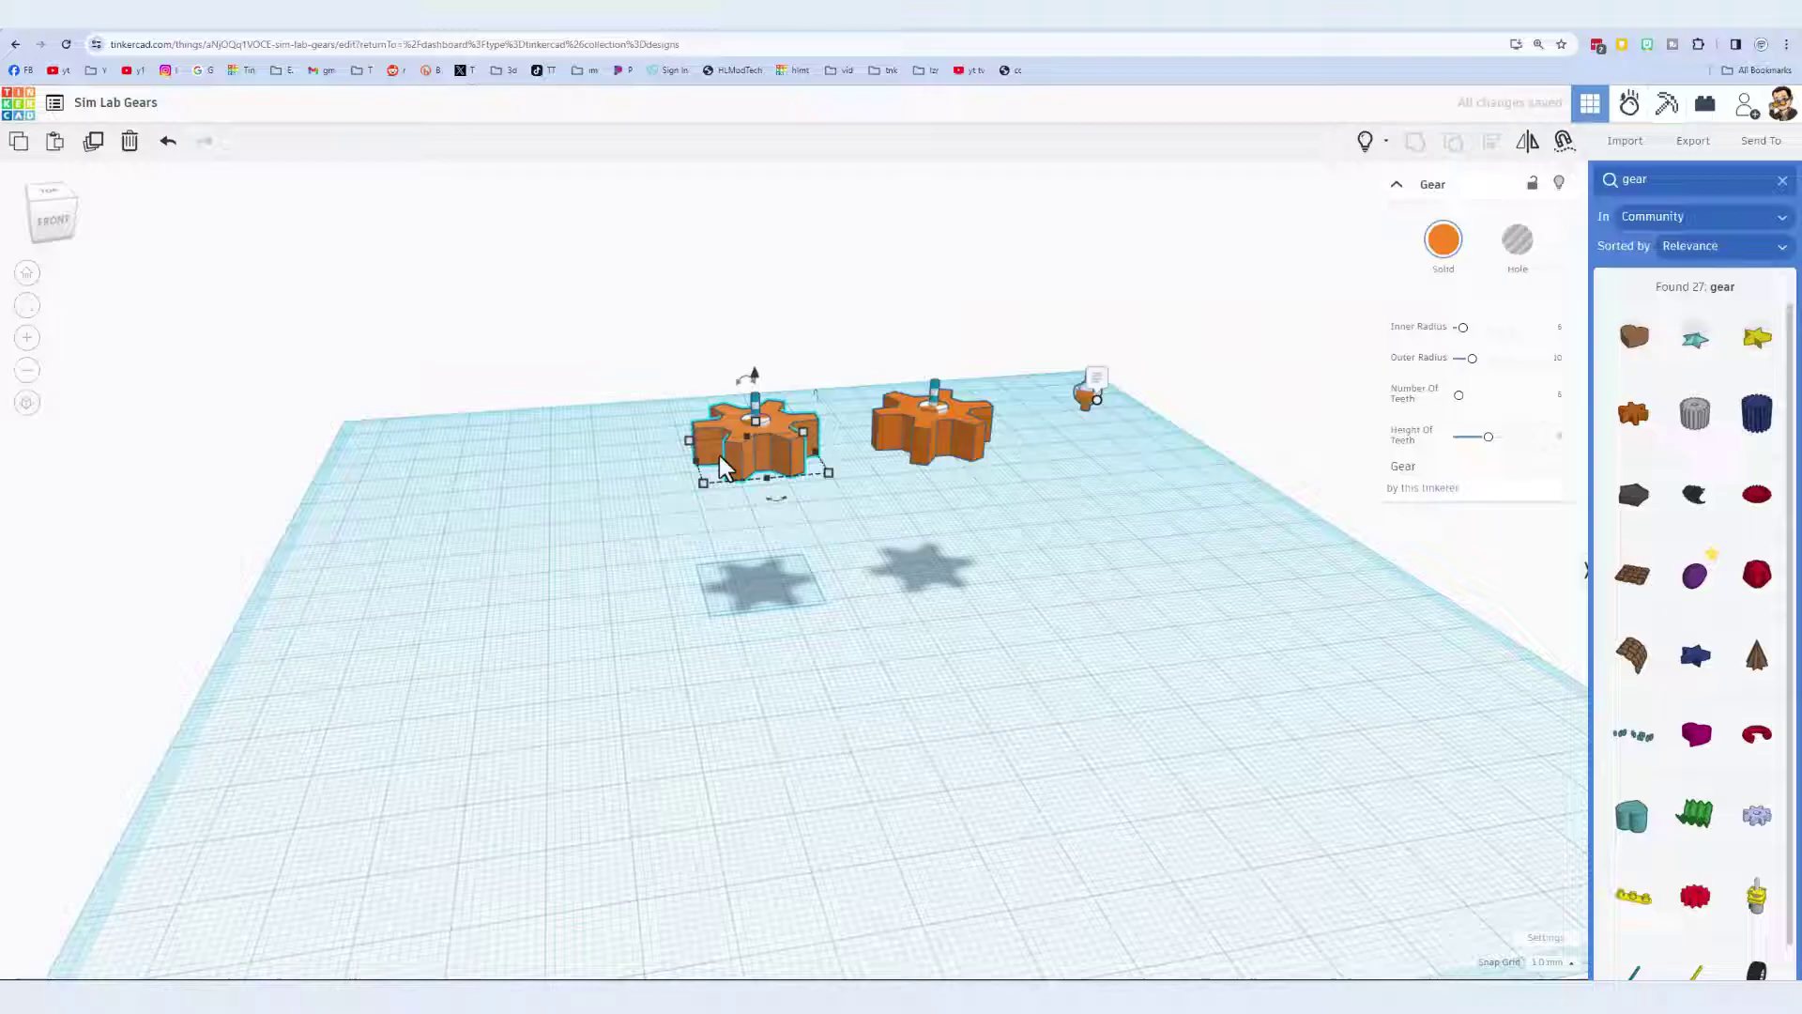
key(ctrl+d)
key(shift+Up)
key(shift+Up)
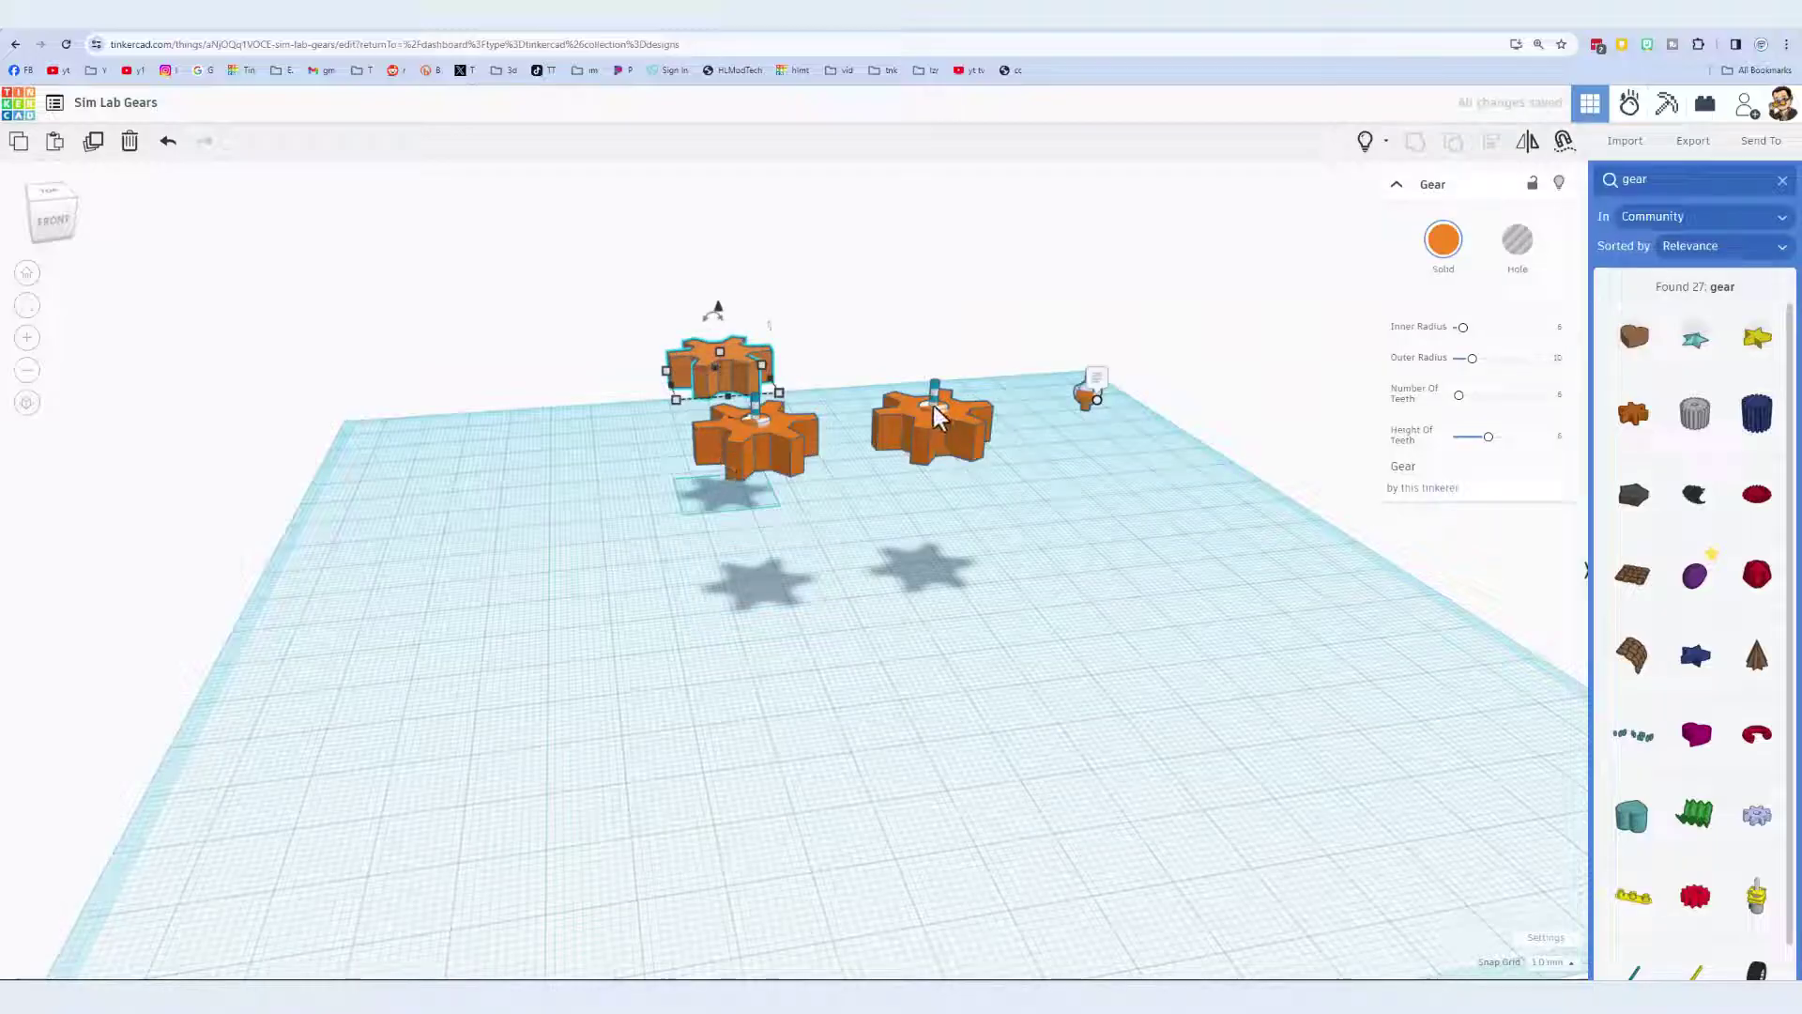
click(800, 329)
click(747, 352)
key(Delete)
Select the right gear with its axle and rotate it upright to 90 degrees.
drag(854, 357, 1009, 477)
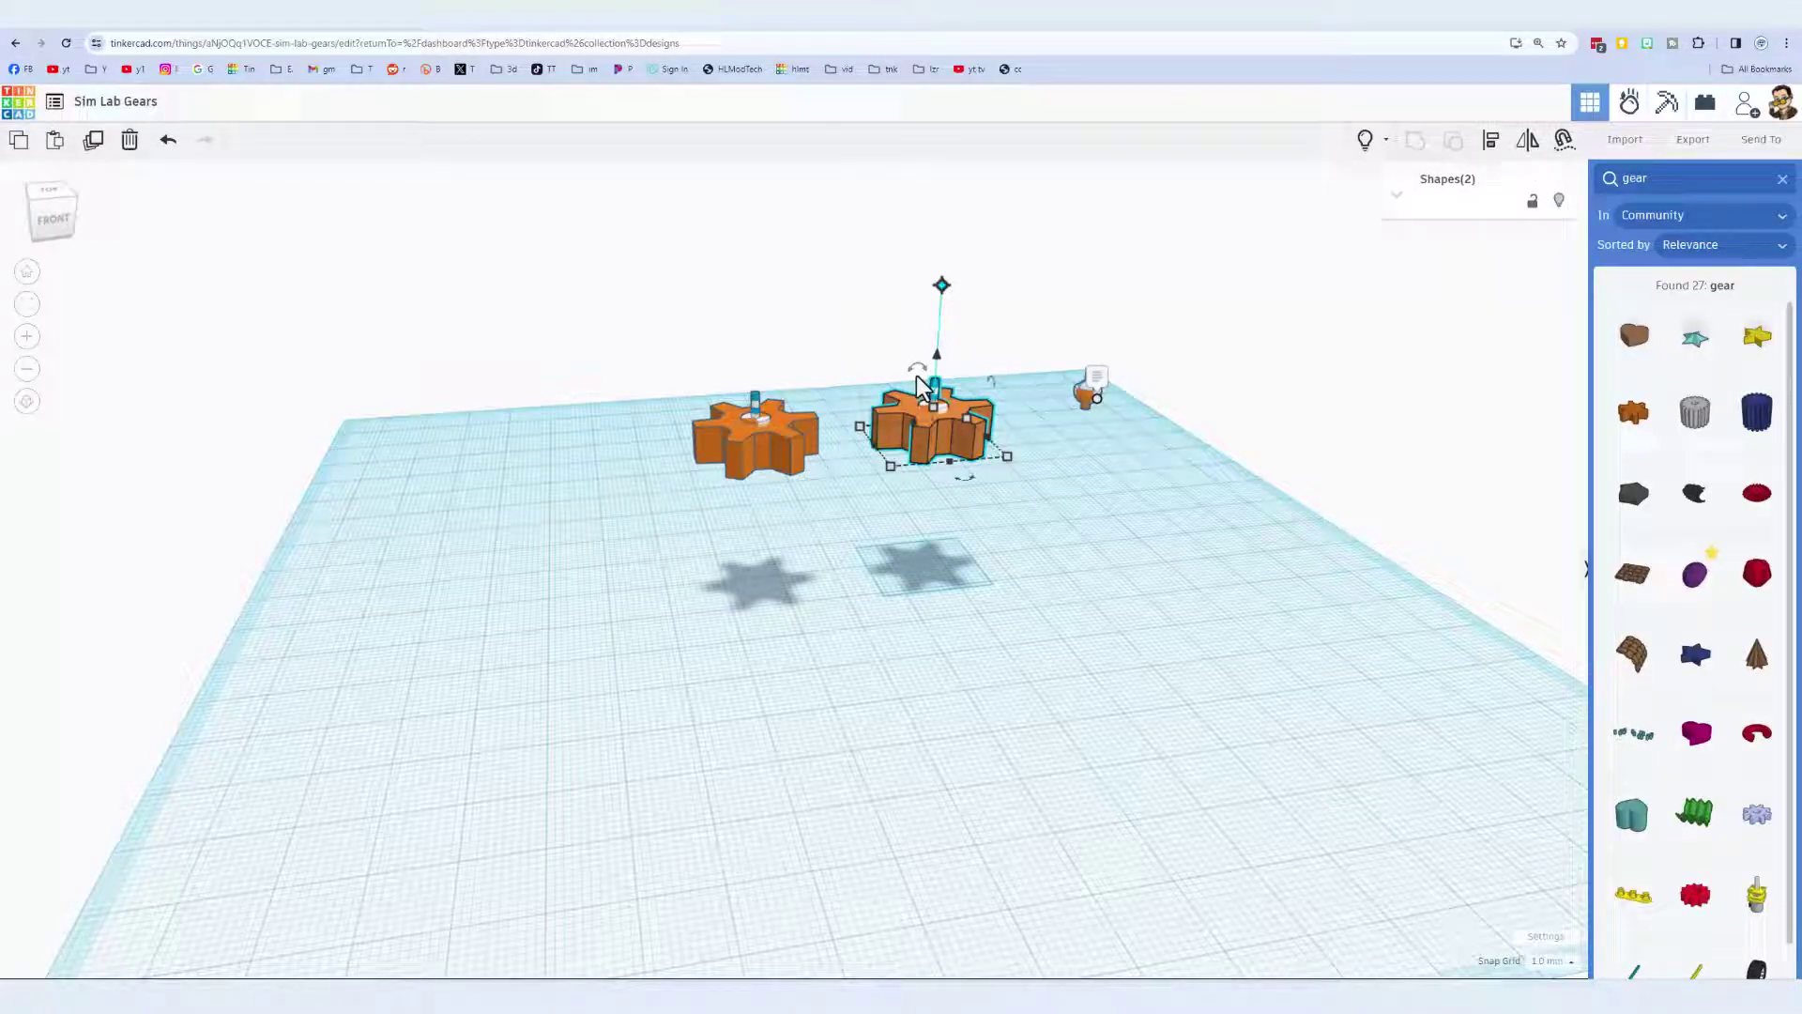
click(33, 216)
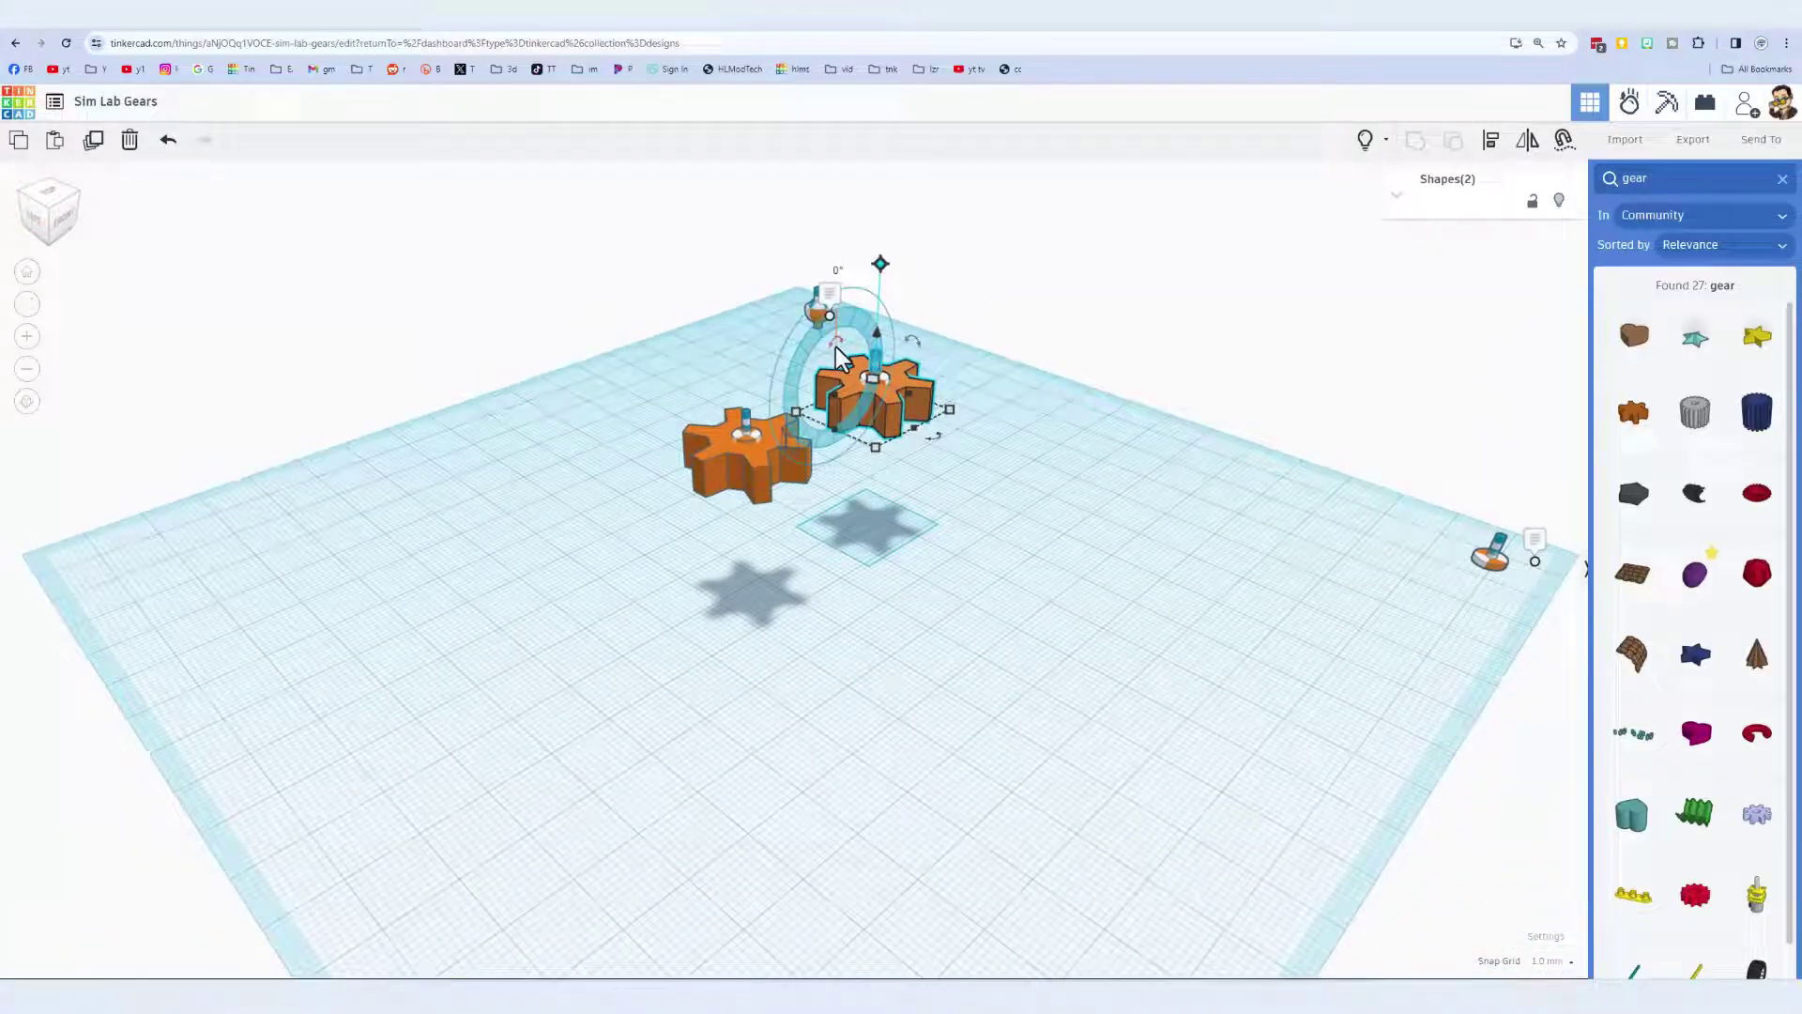
drag(839, 357, 805, 405)
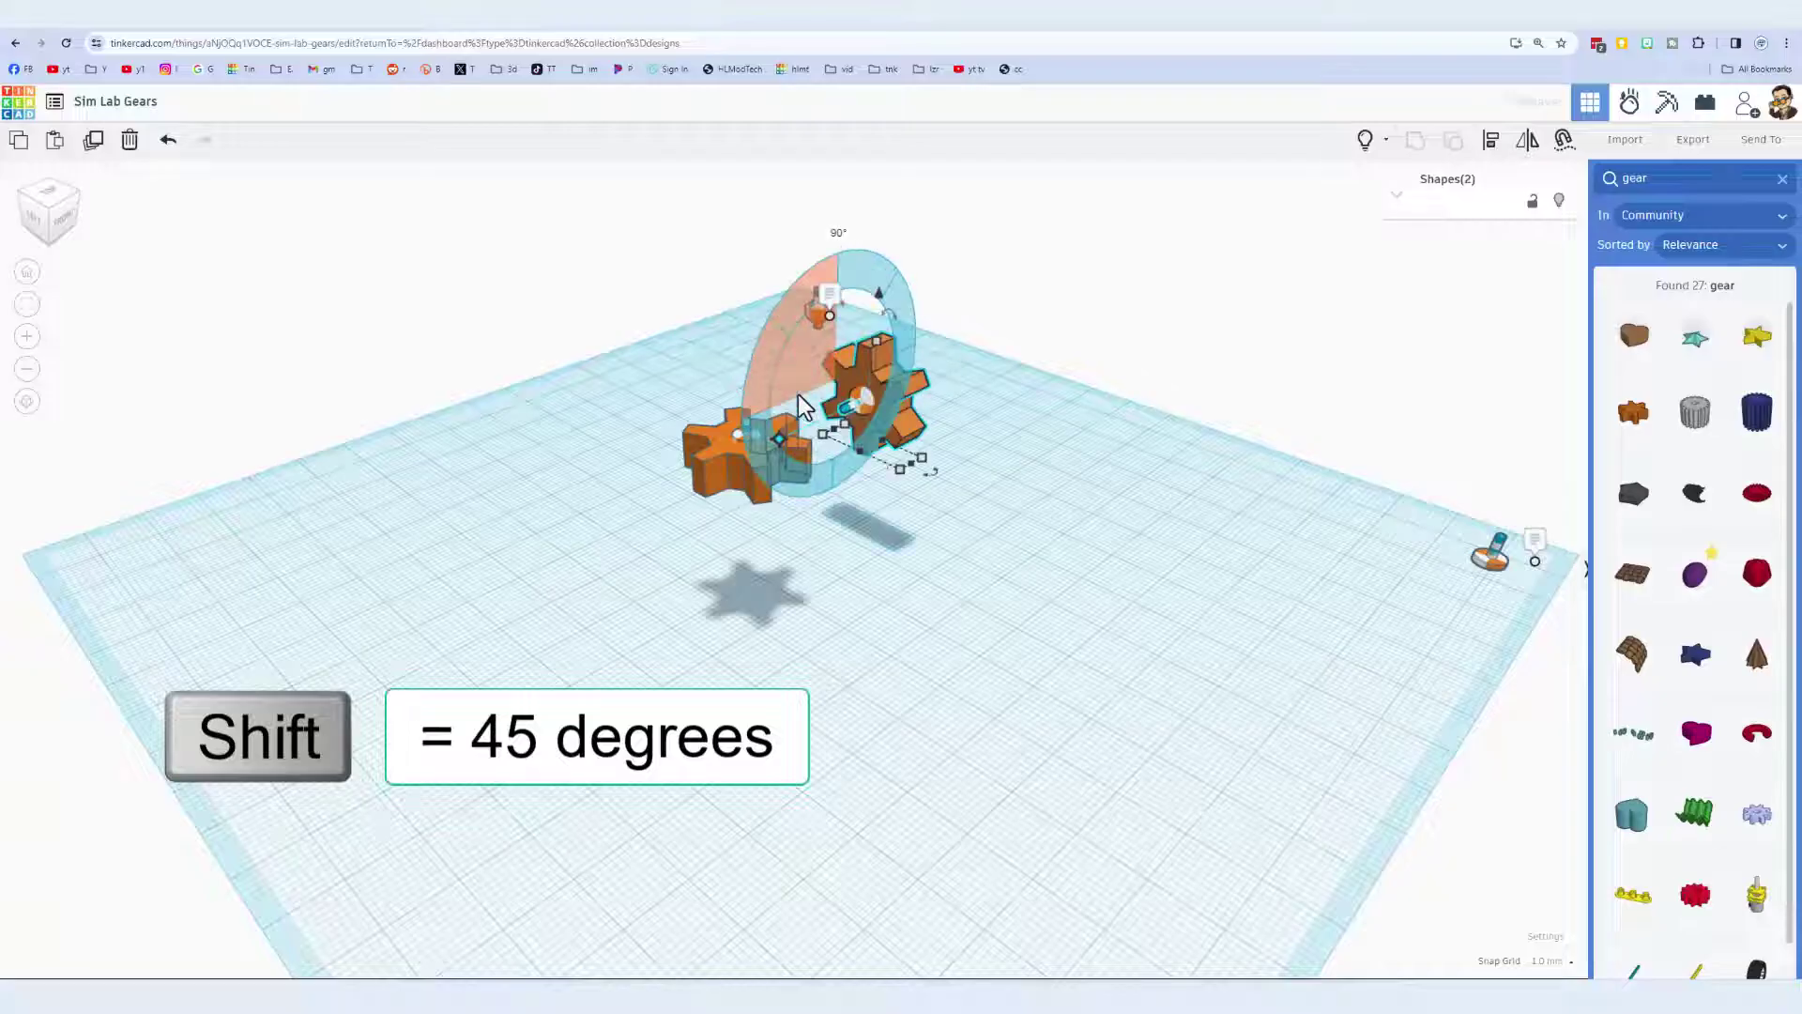
Orbit around the gears to check the upright gear beside the flat one.
click(1036, 512)
right_drag(1027, 512, 765, 475)
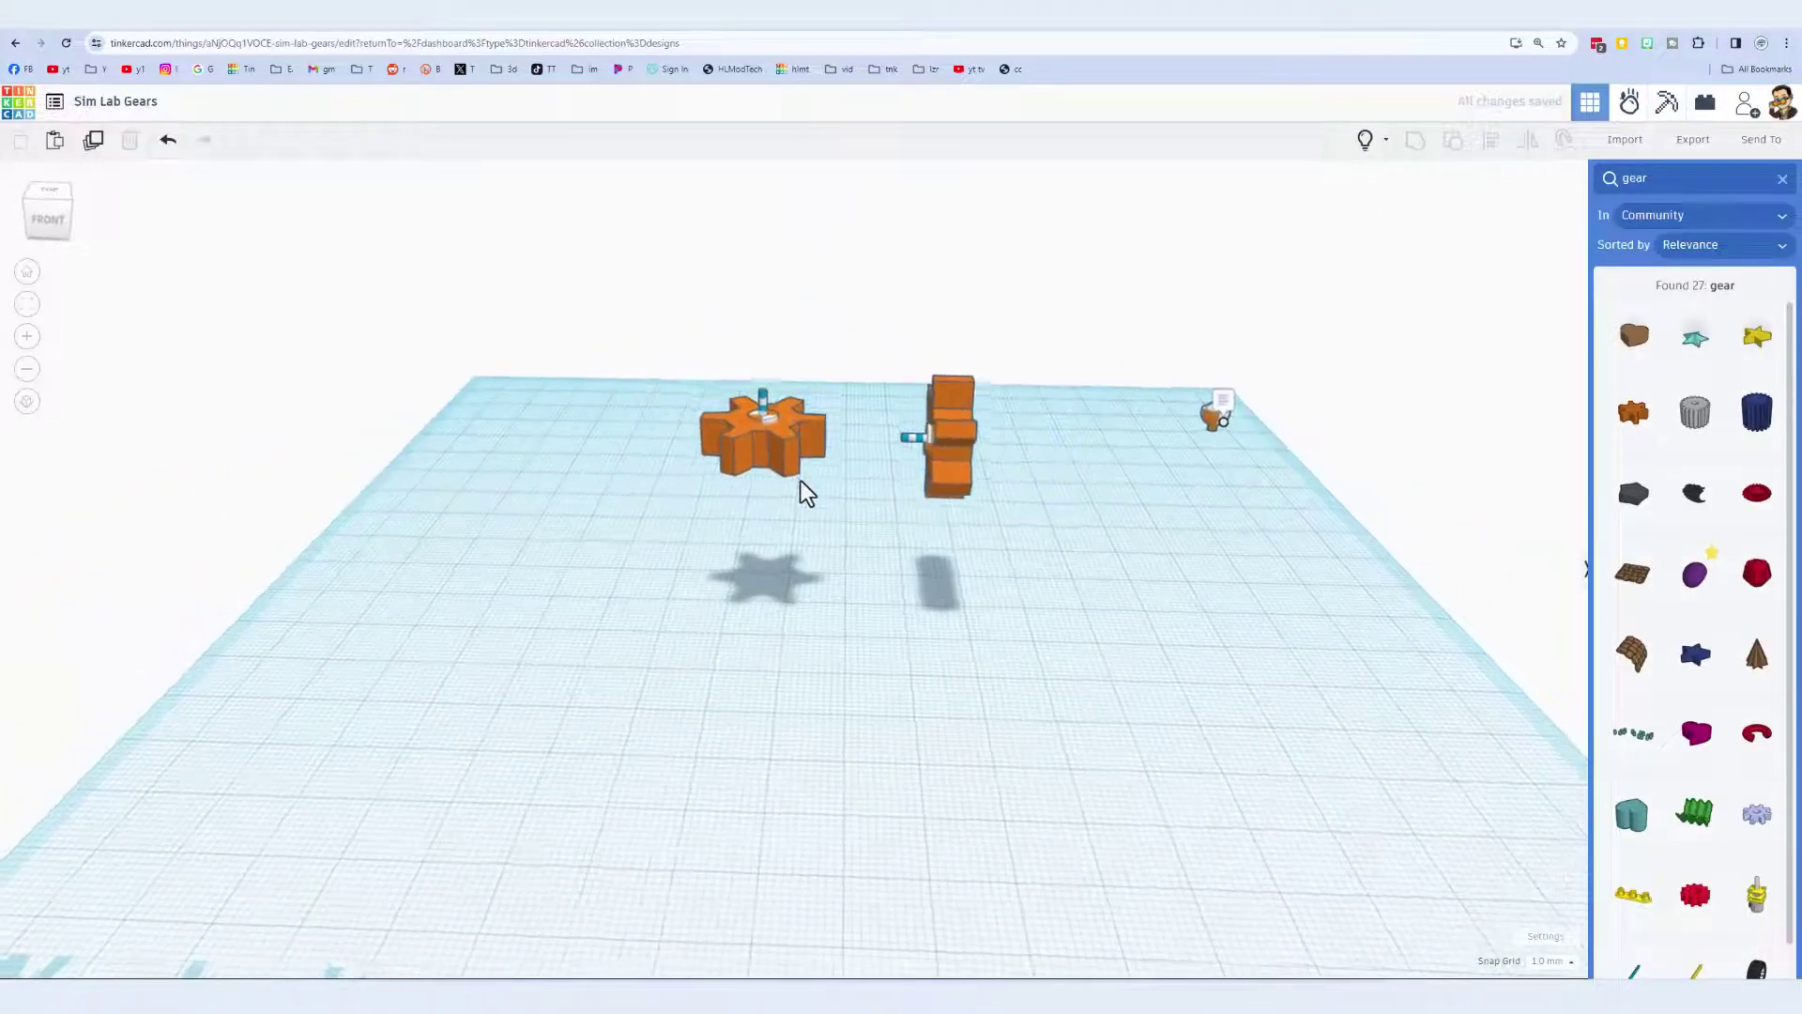
right_drag(576, 390, 882, 385)
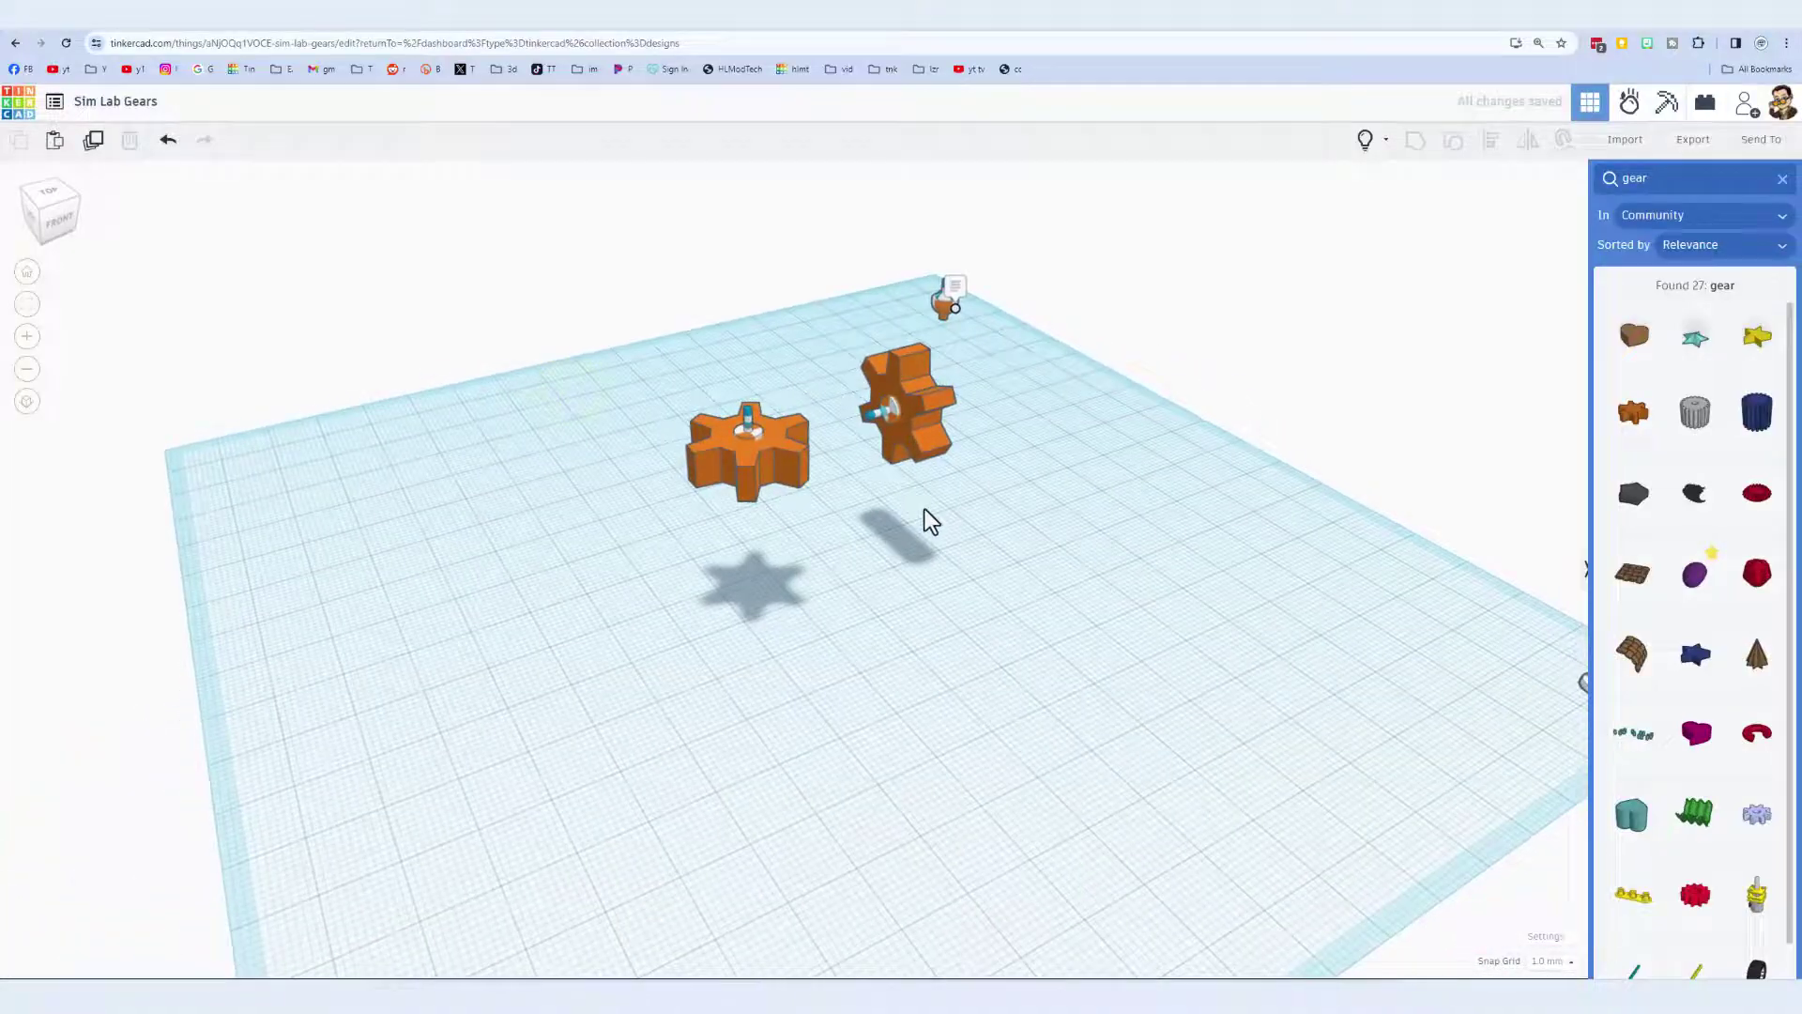
right_drag(841, 487, 1340, 349)
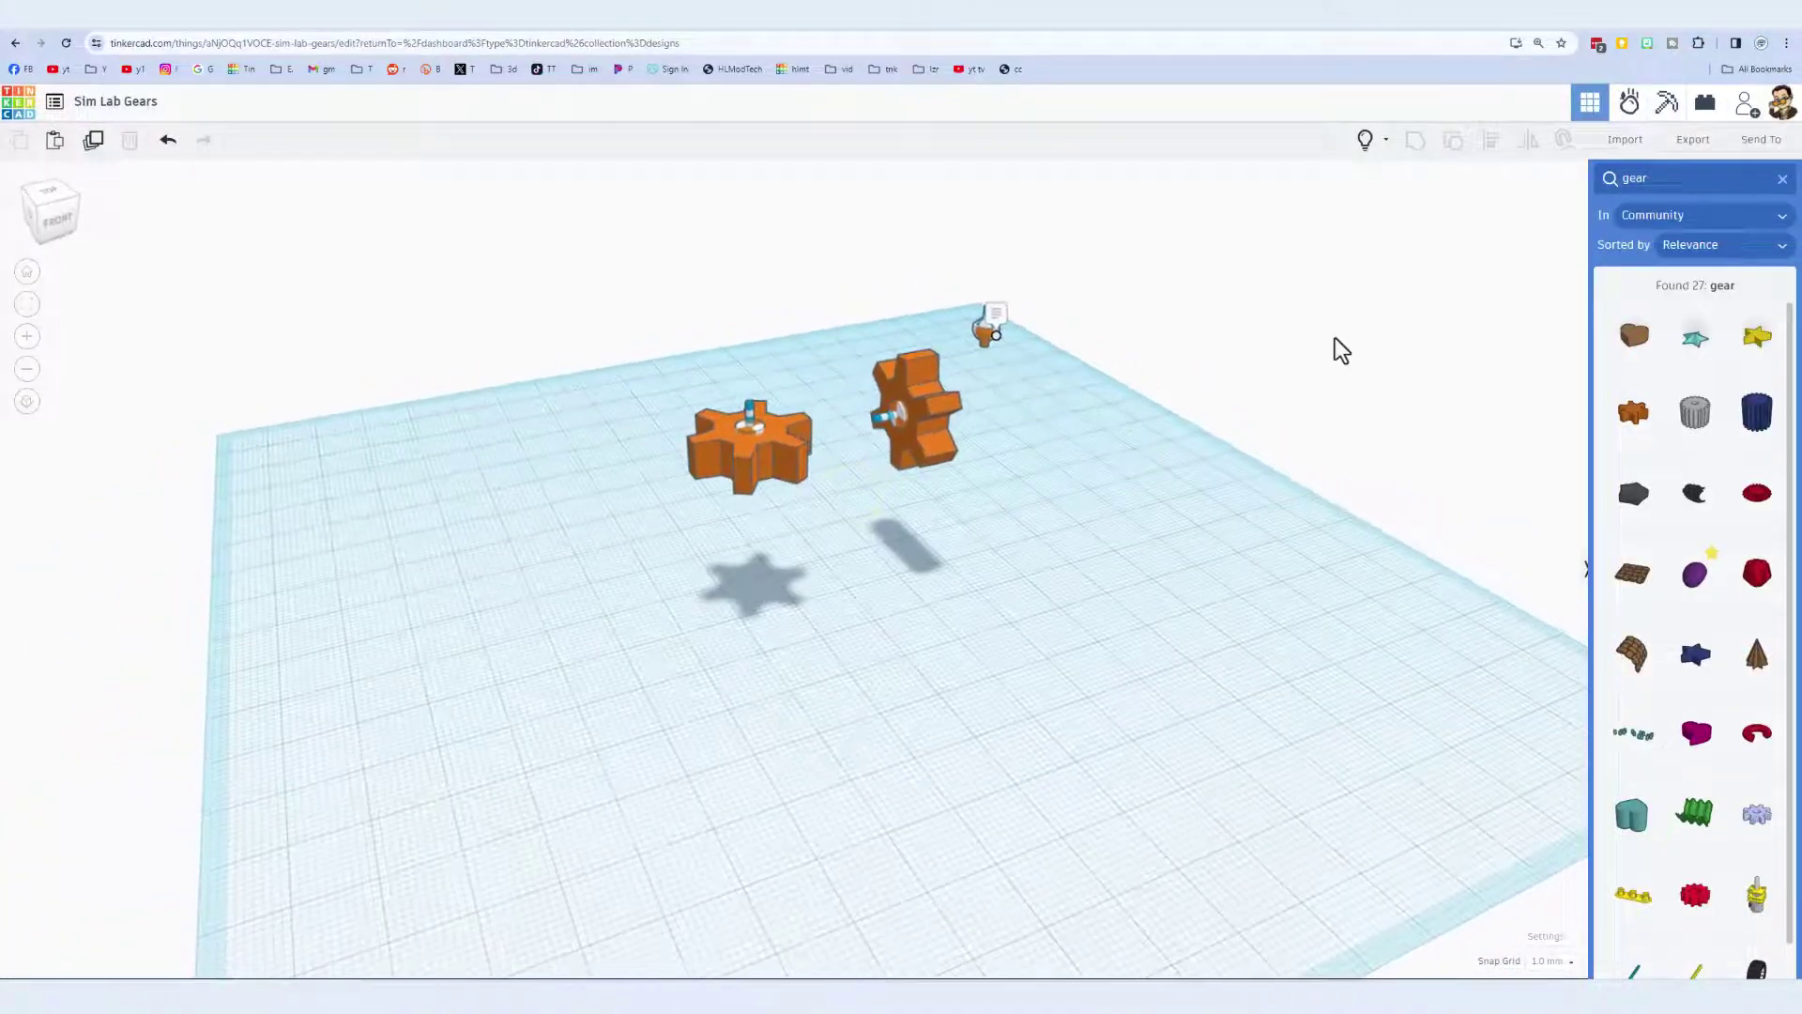
right_drag(915, 425, 1458, 793)
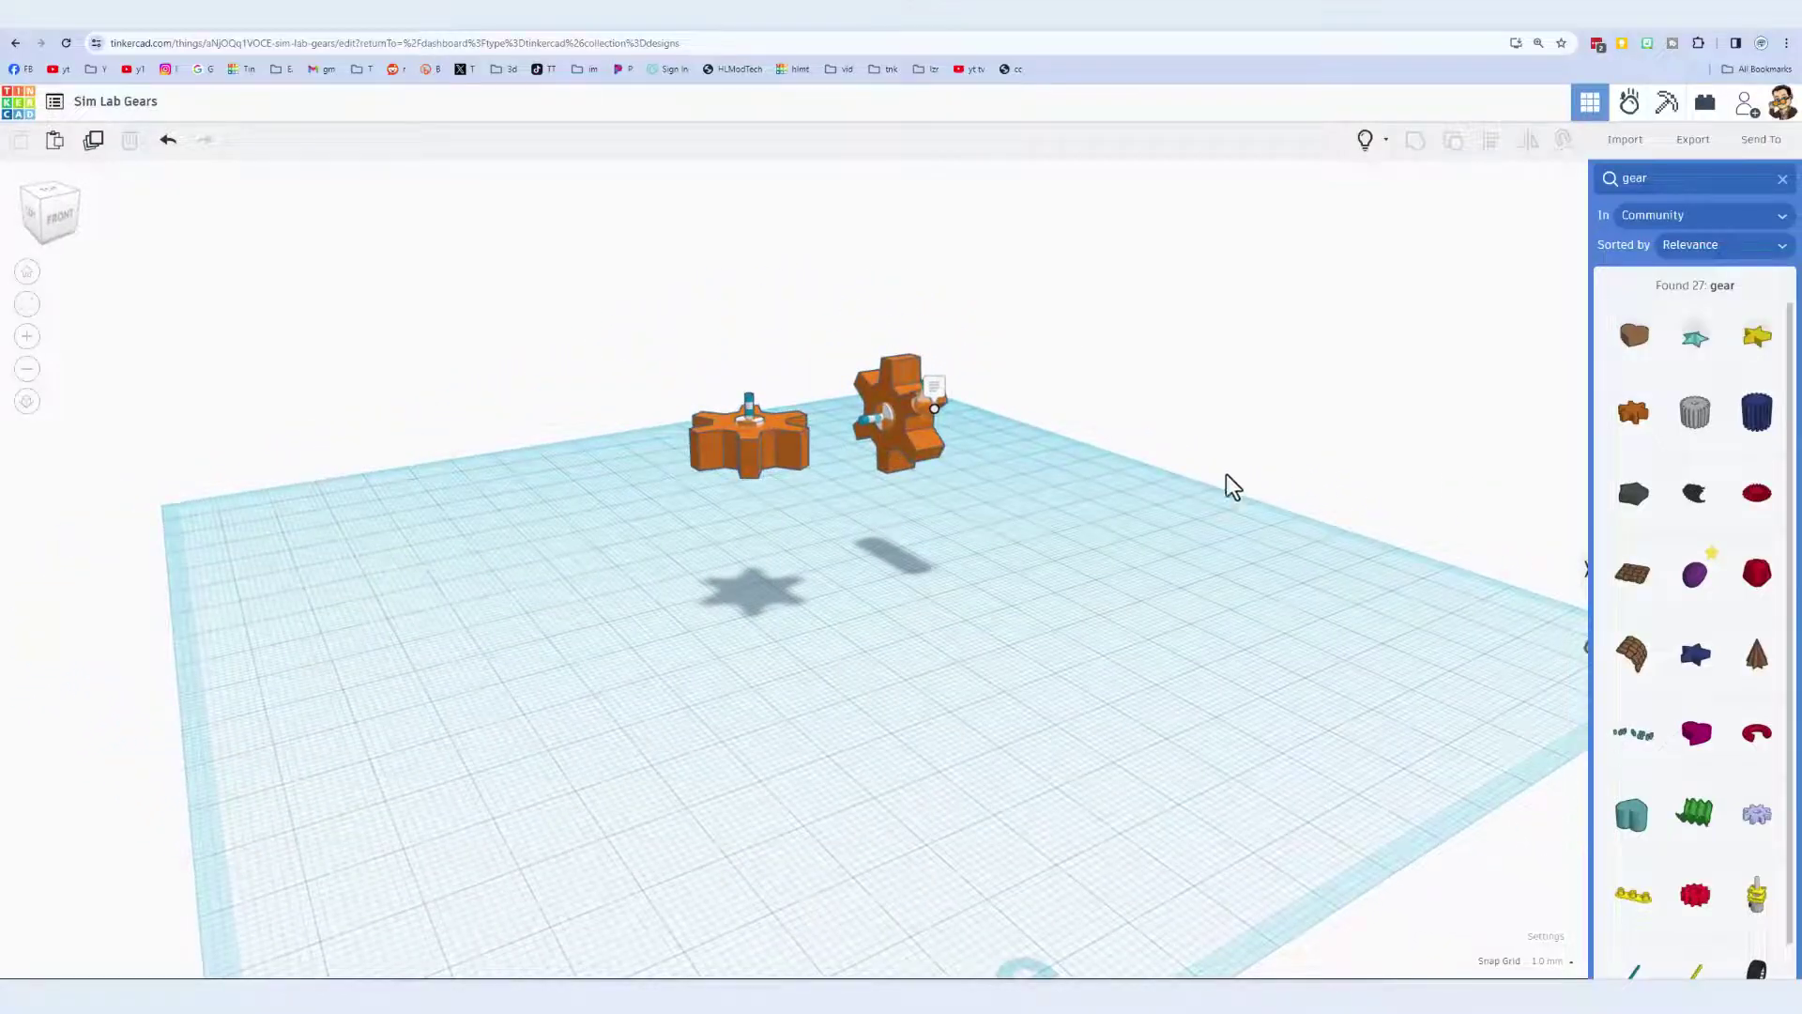
right_drag(1233, 485, 1124, 515)
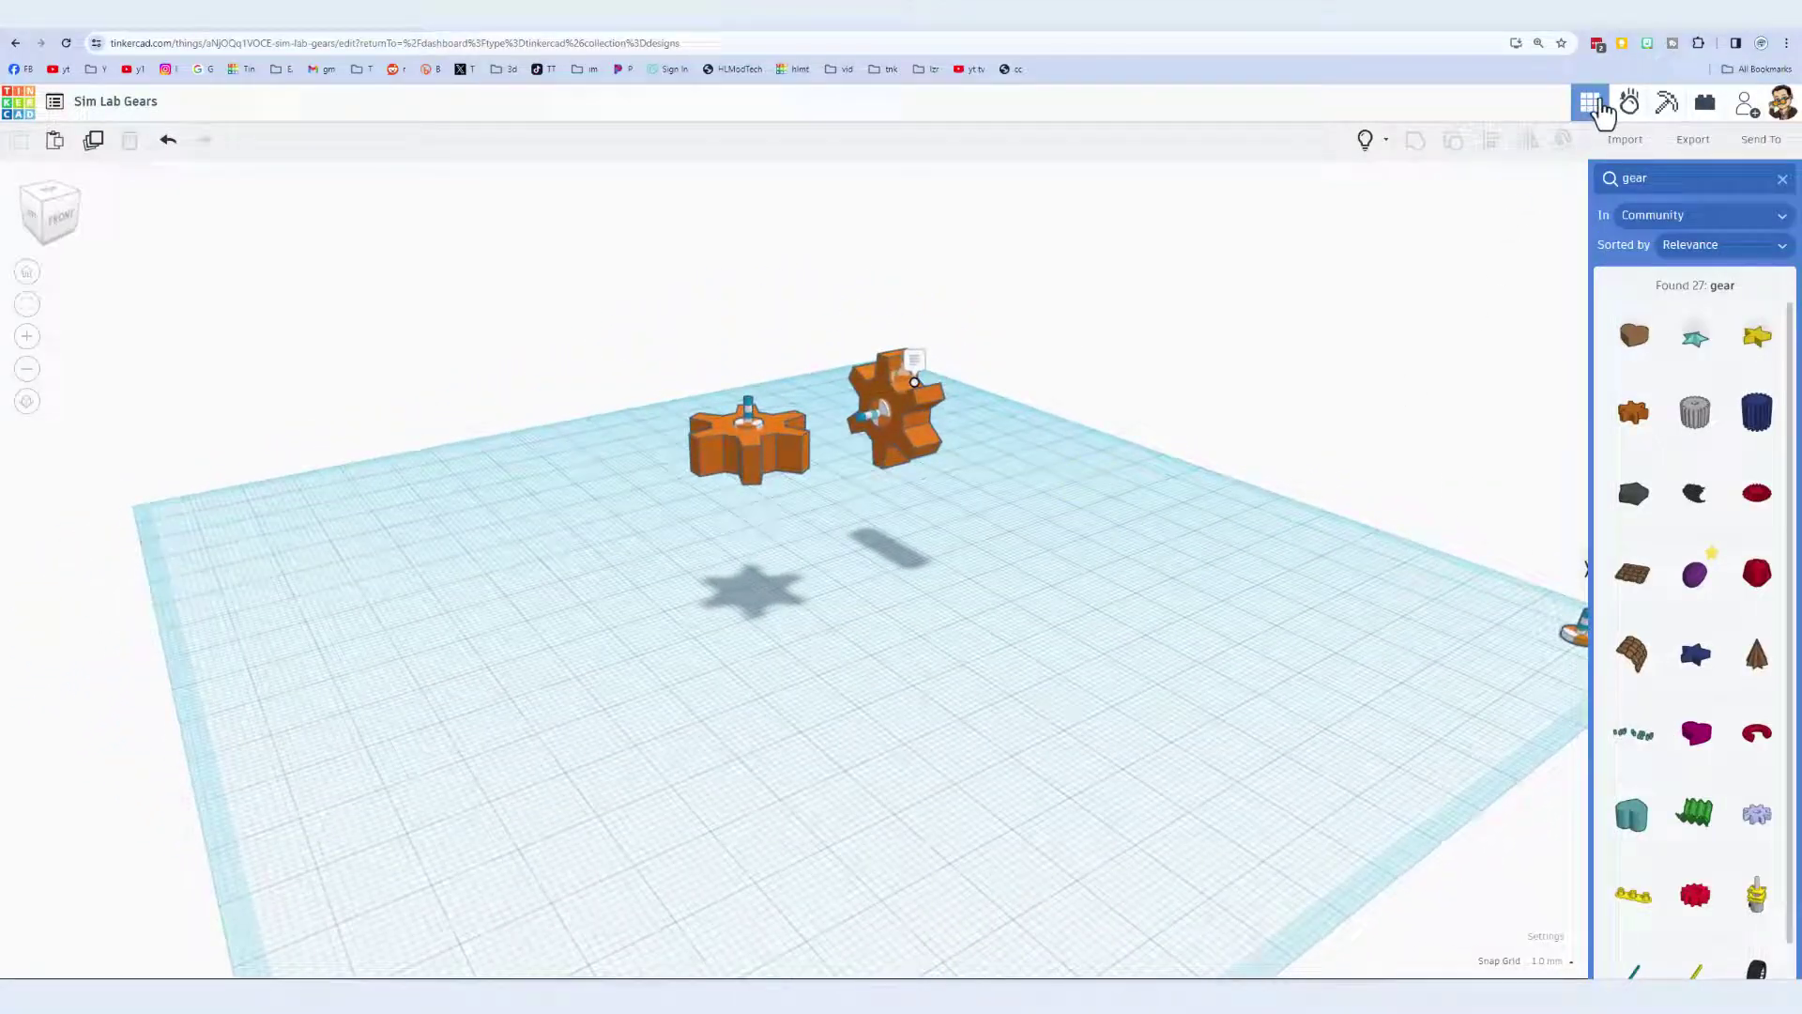
Play a Sim Lab run, drop a pumpkin, lobster and anvil by the gears, then pause.
click(1630, 106)
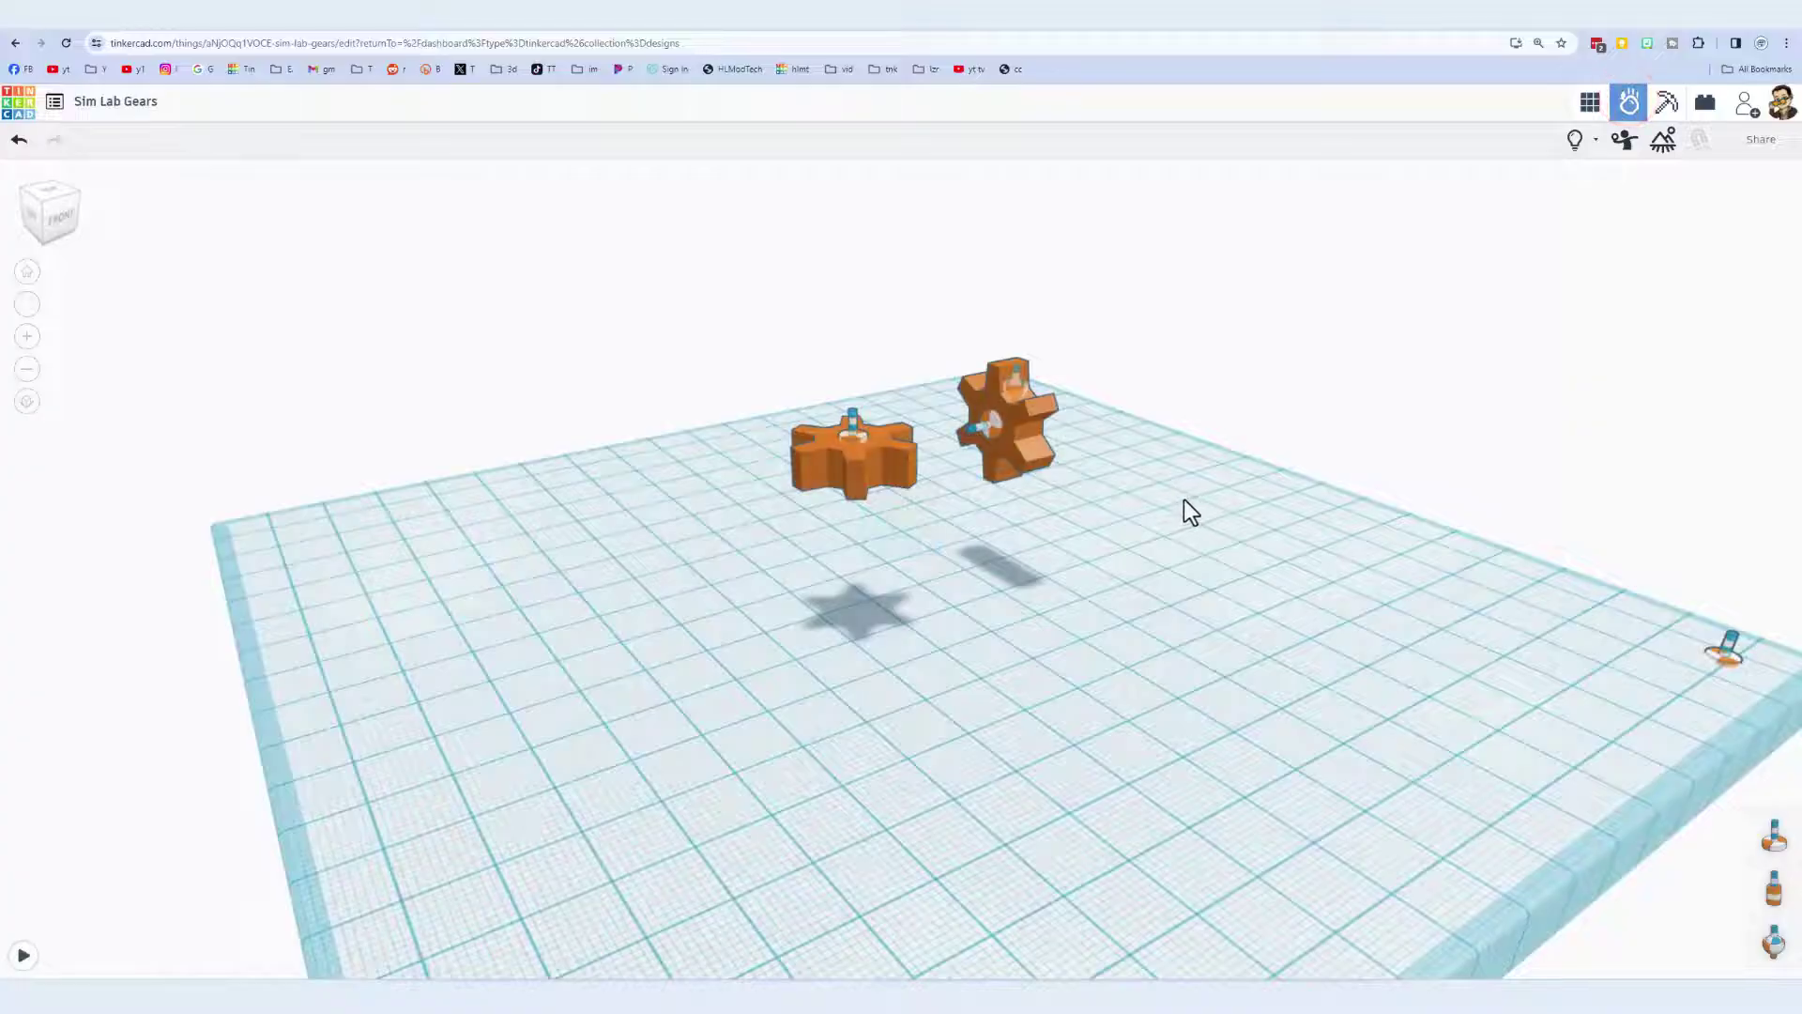
right_drag(1146, 498, 961, 539)
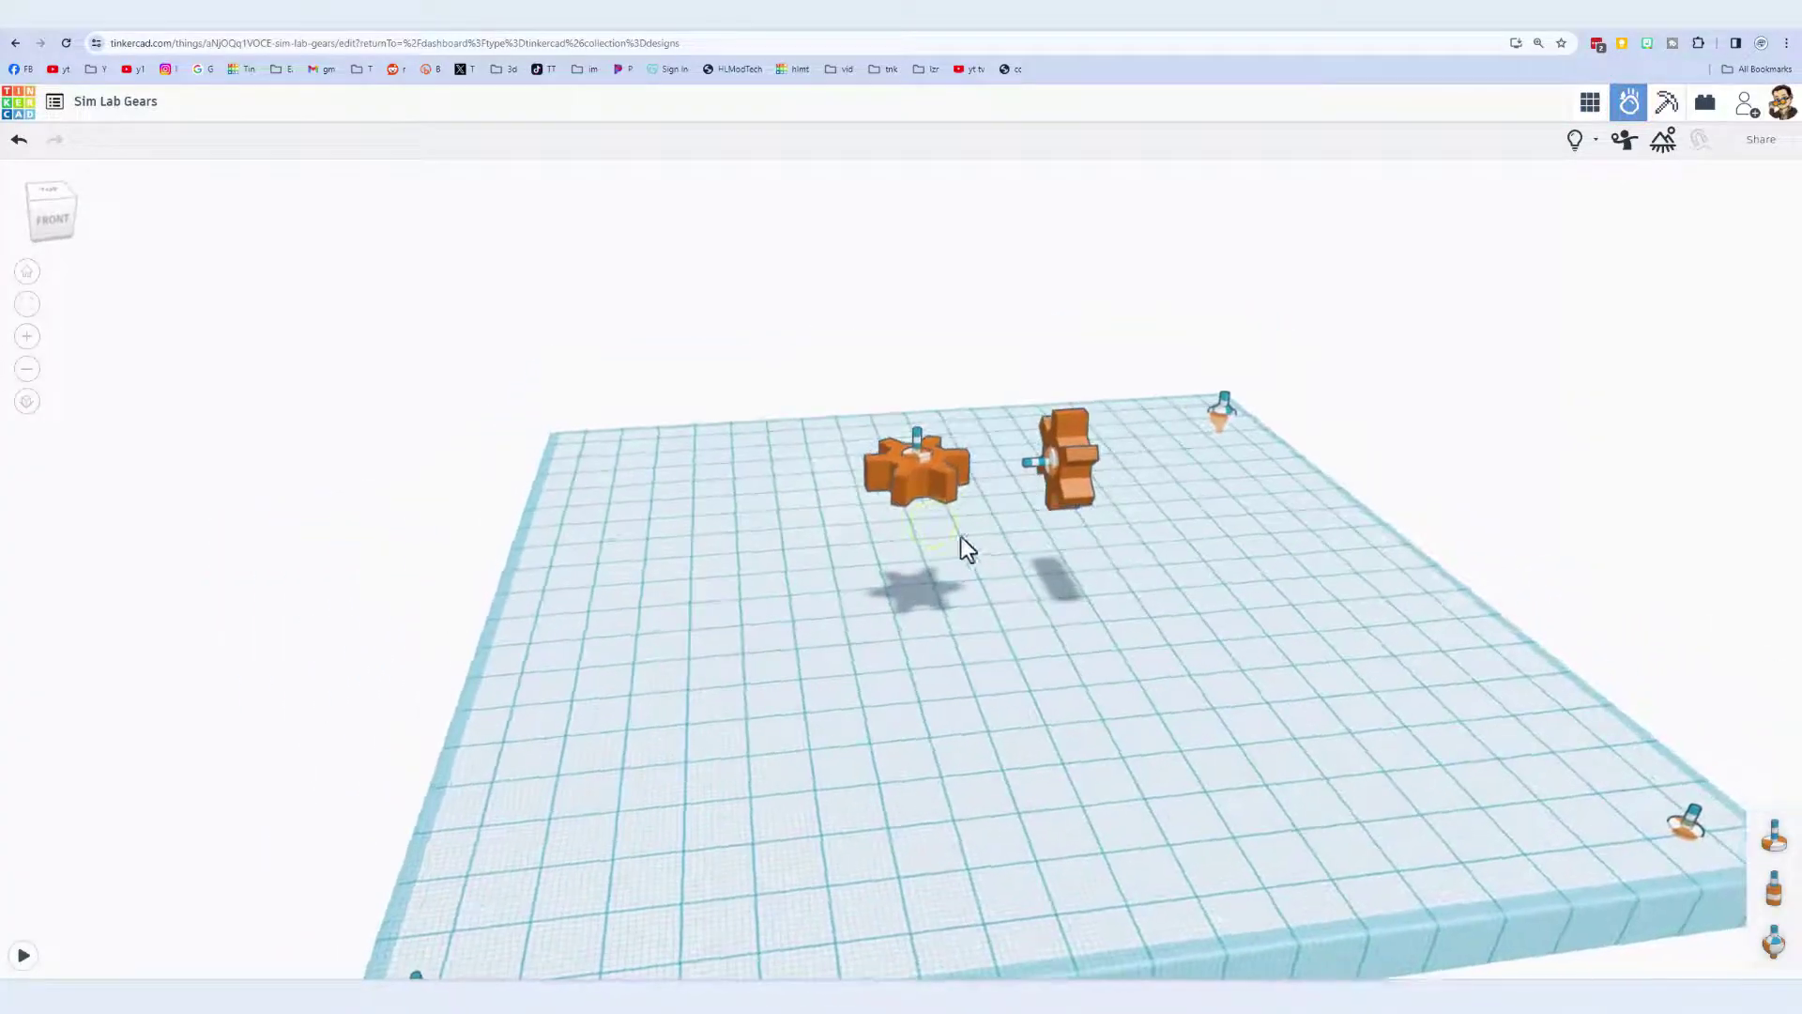
click(23, 956)
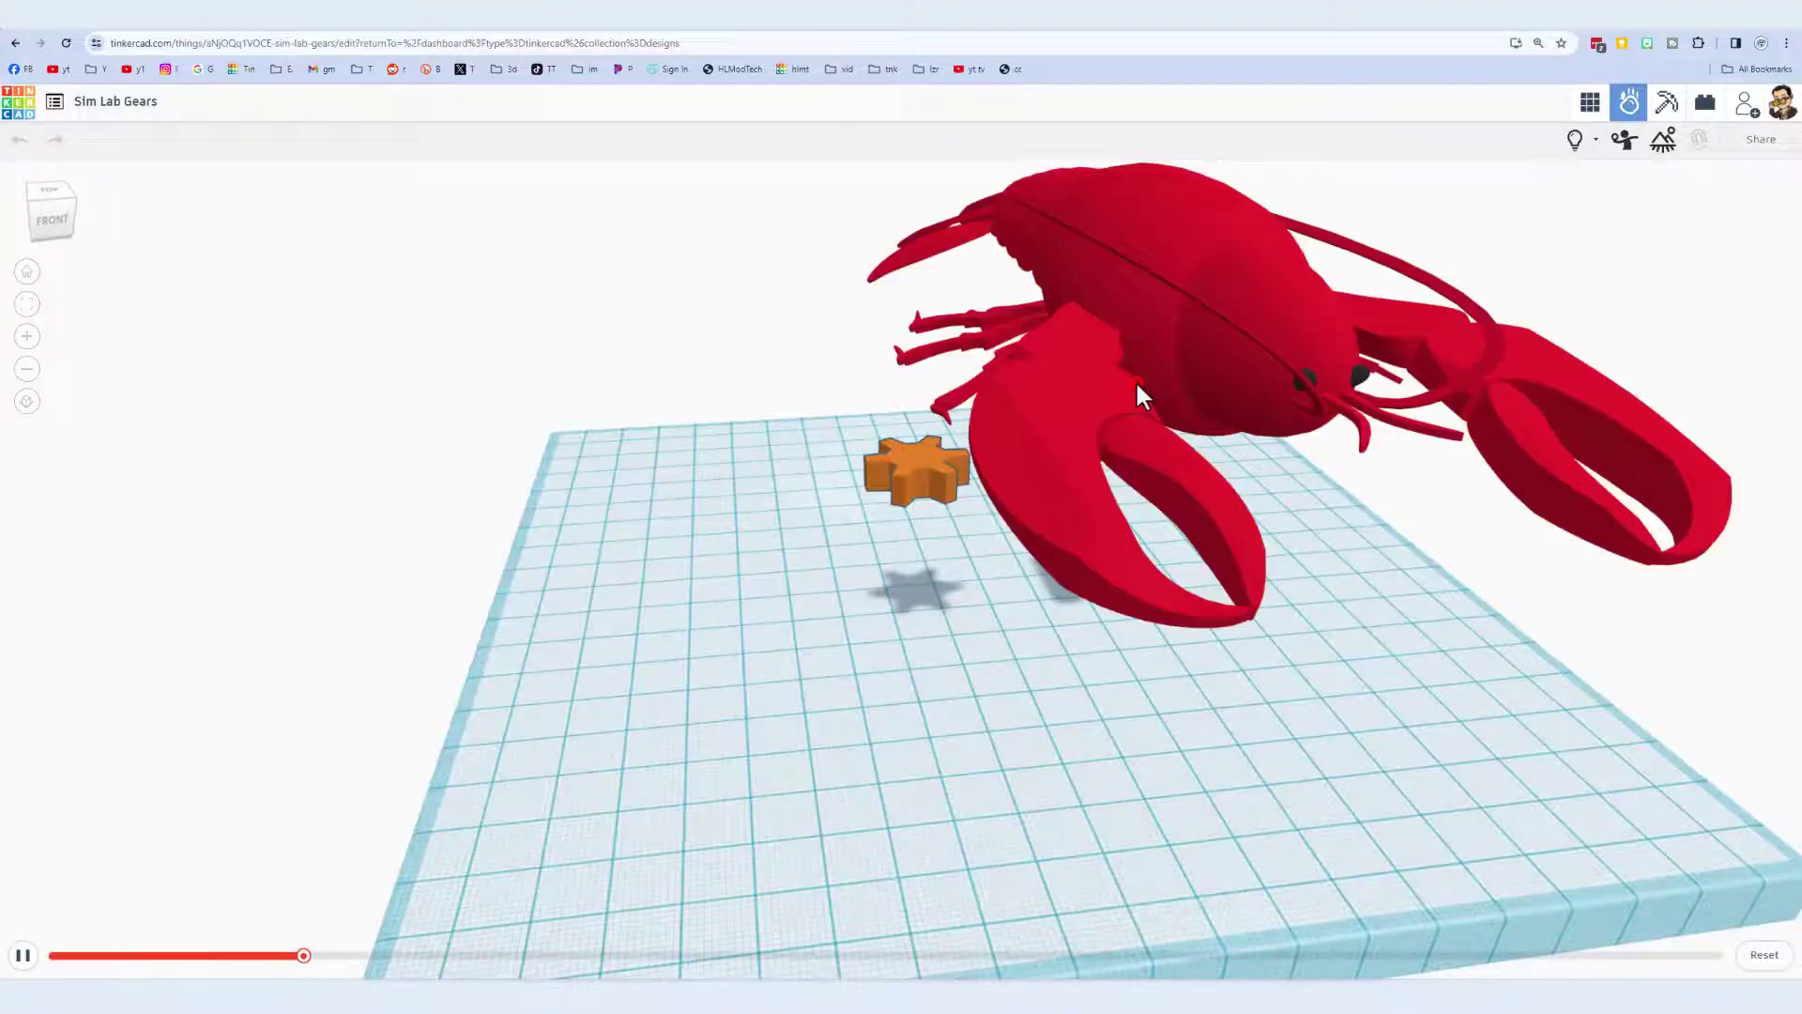
click(1062, 390)
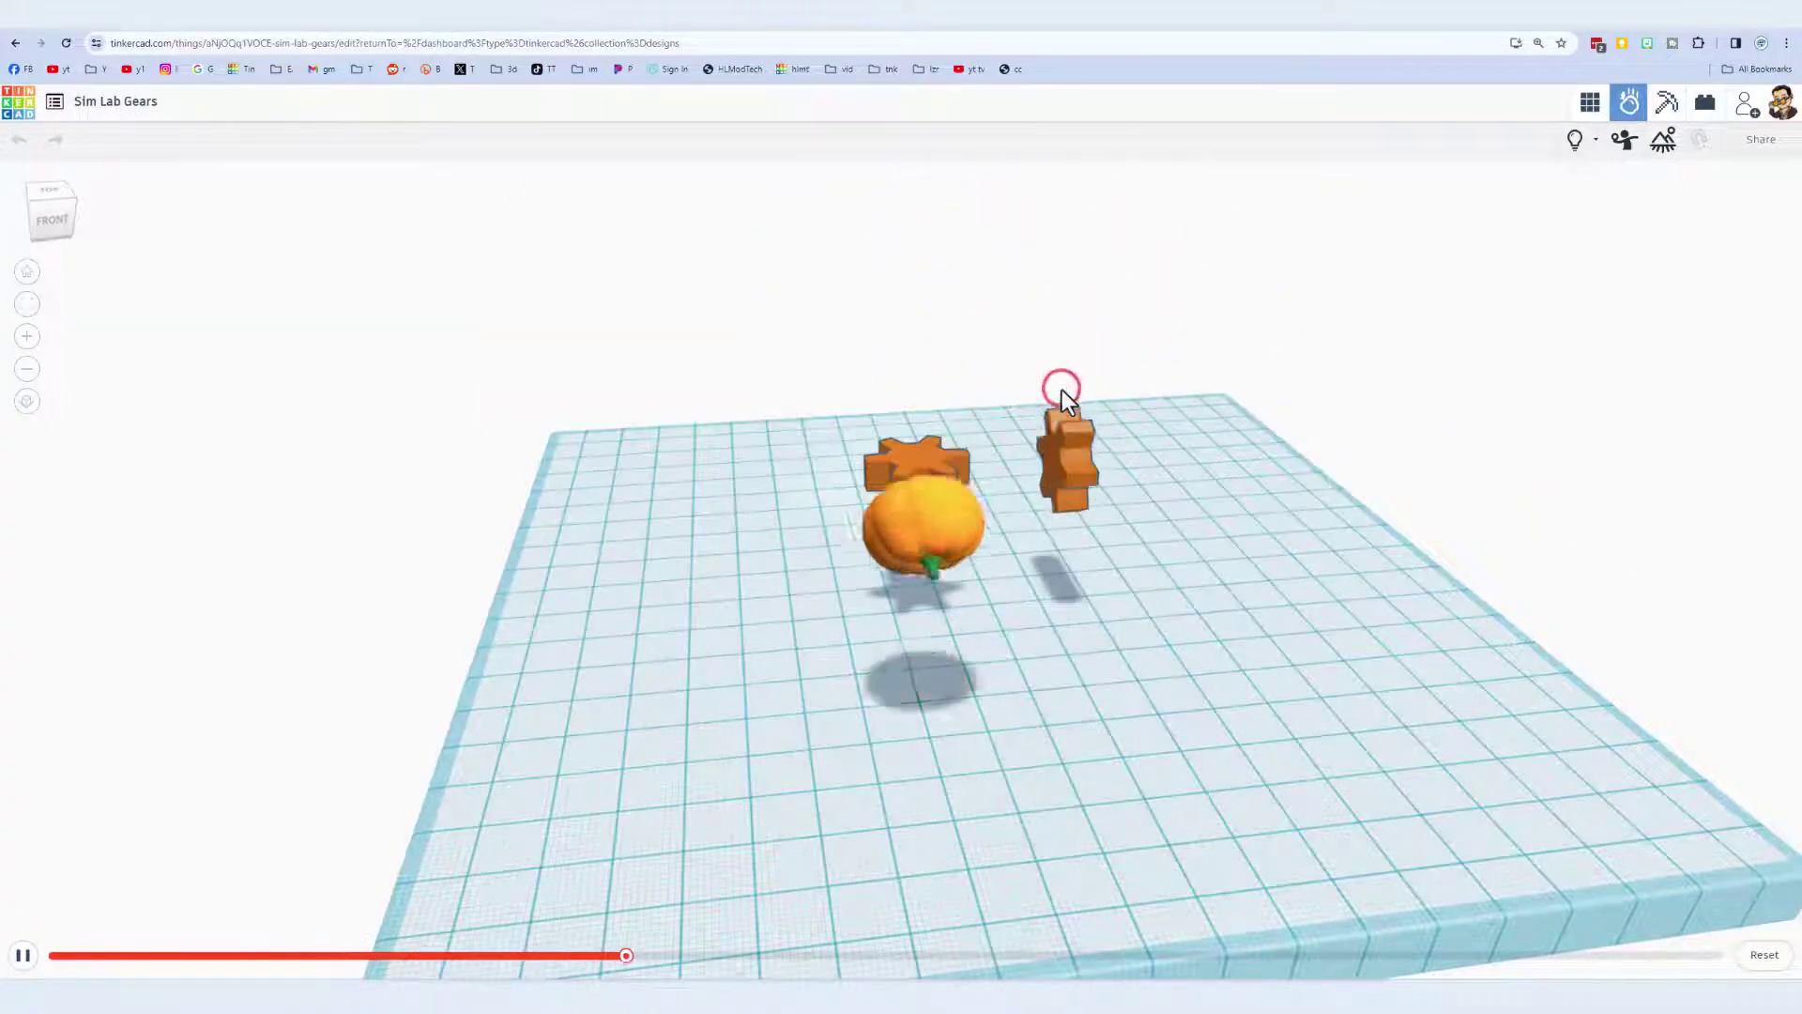
click(1073, 455)
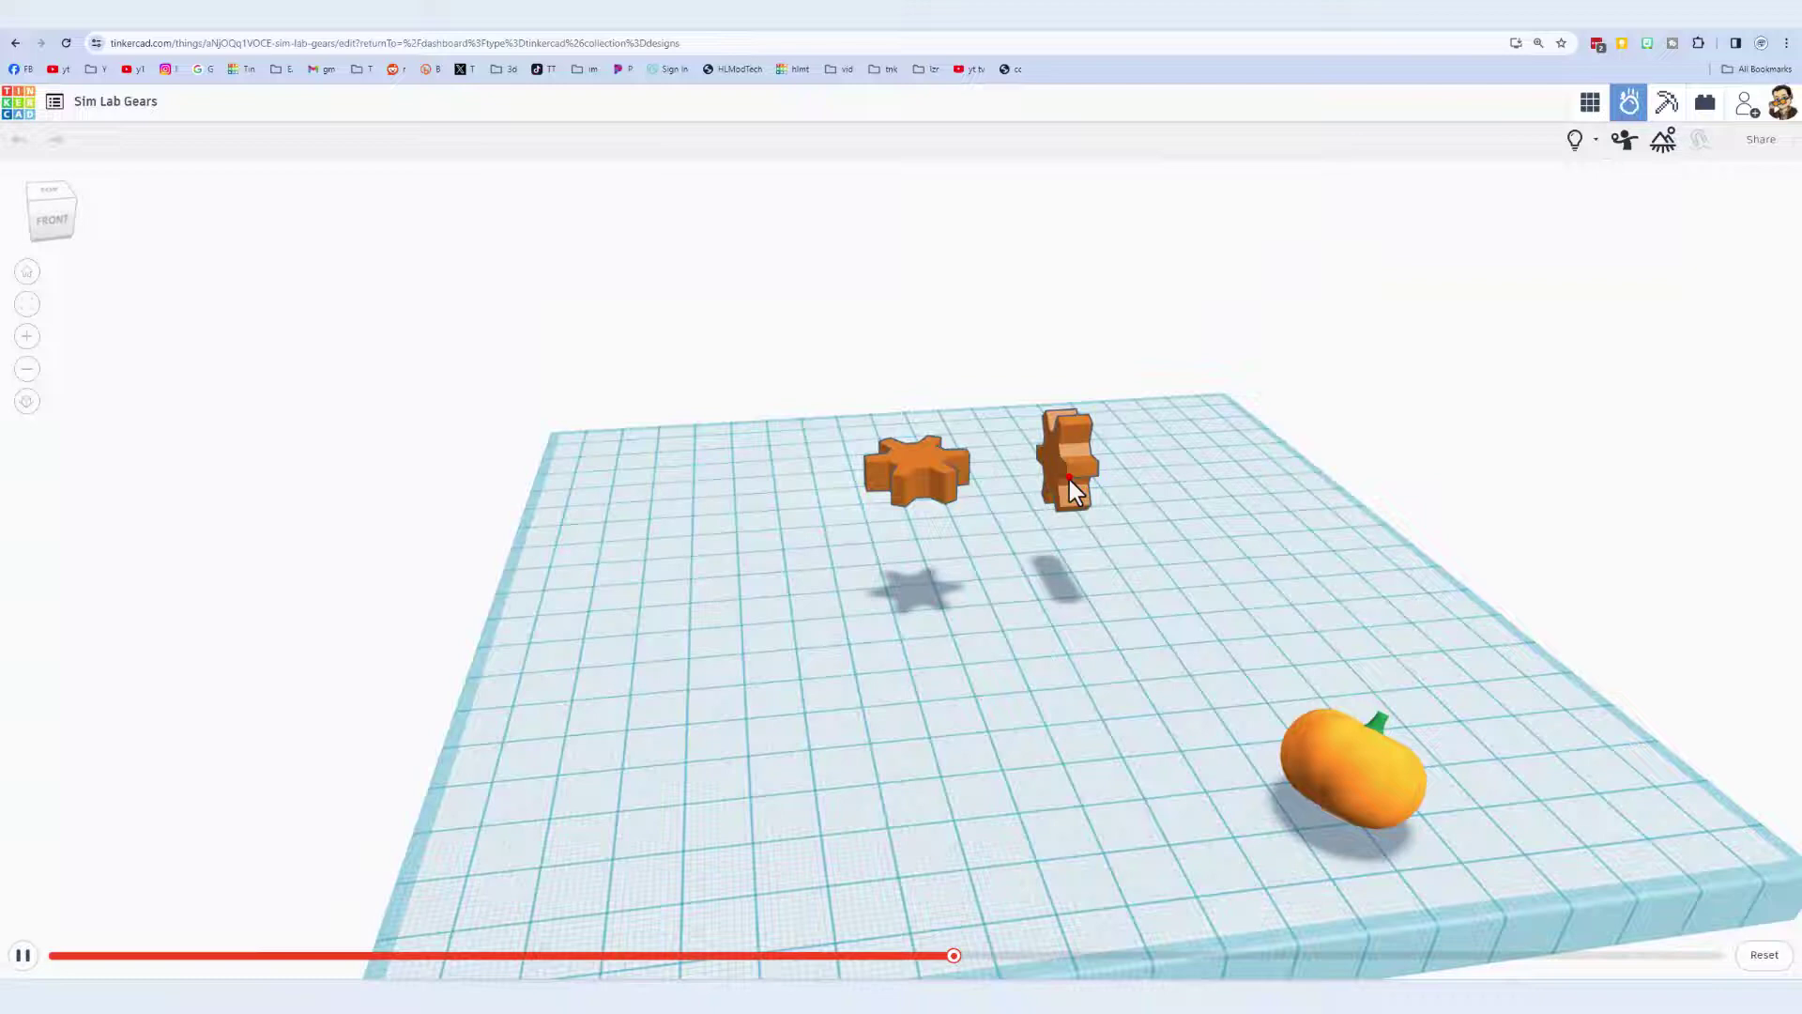
click(1068, 481)
click(947, 449)
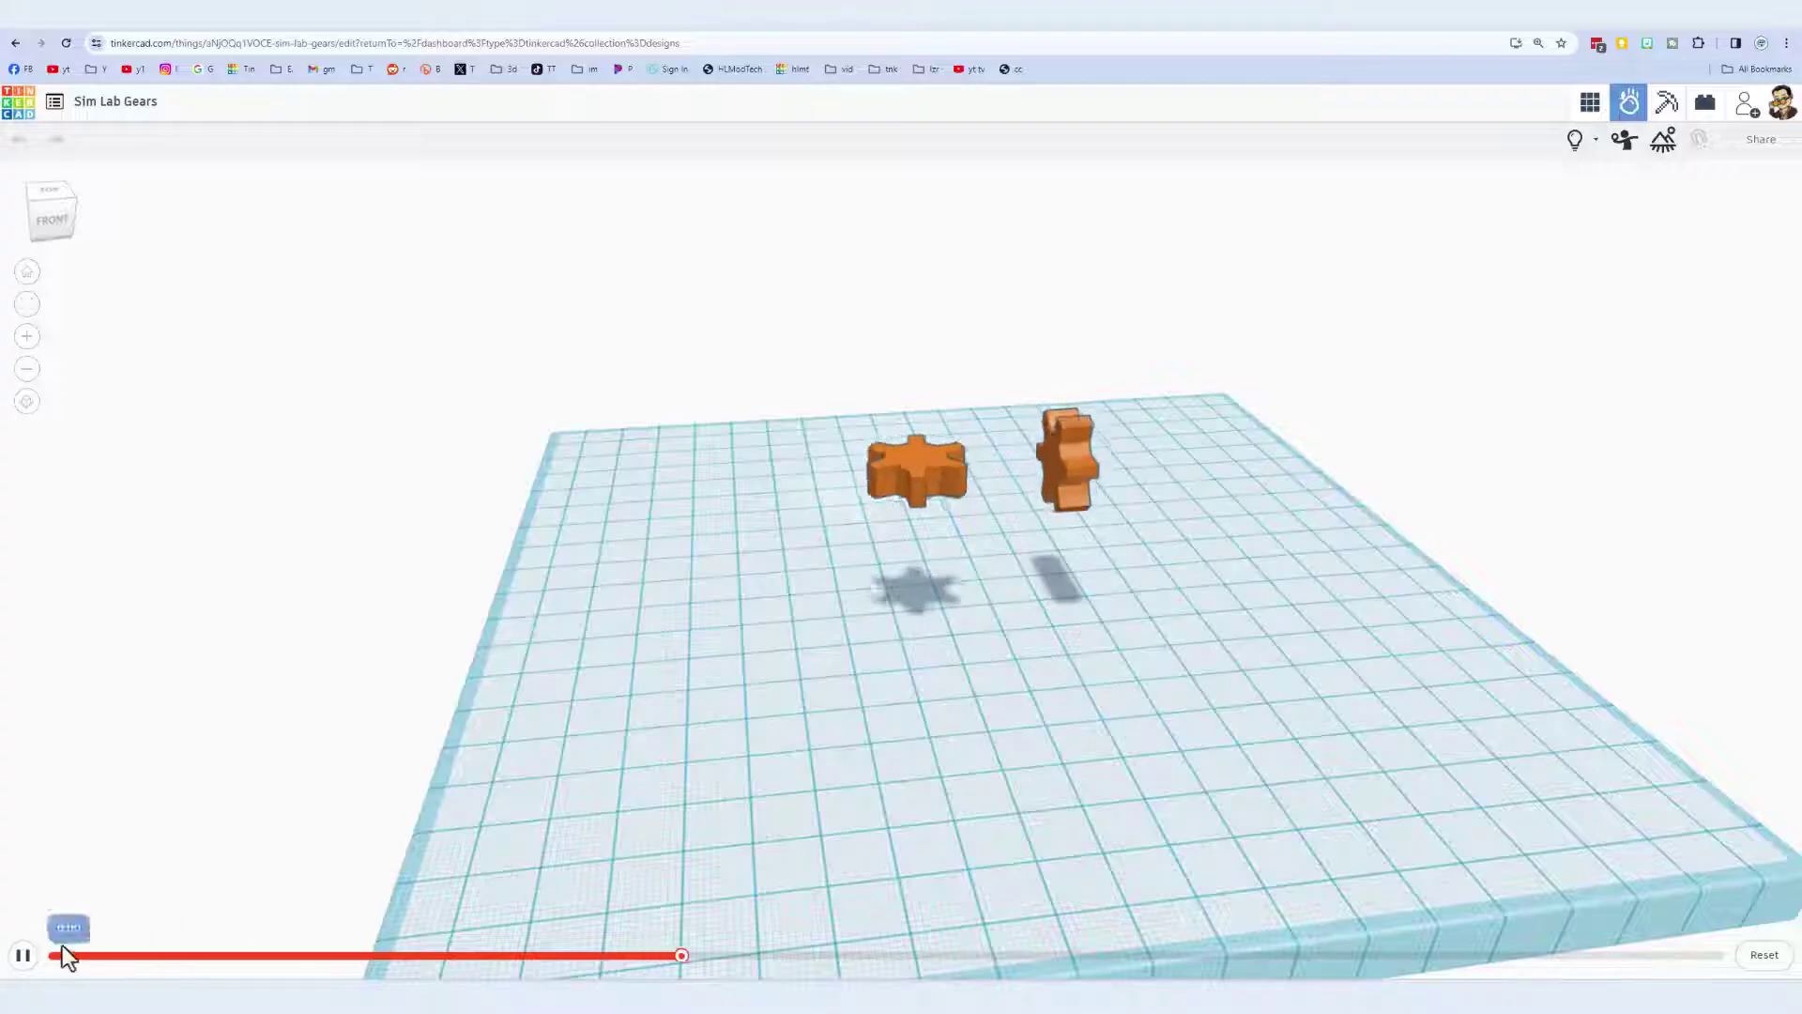
click(23, 955)
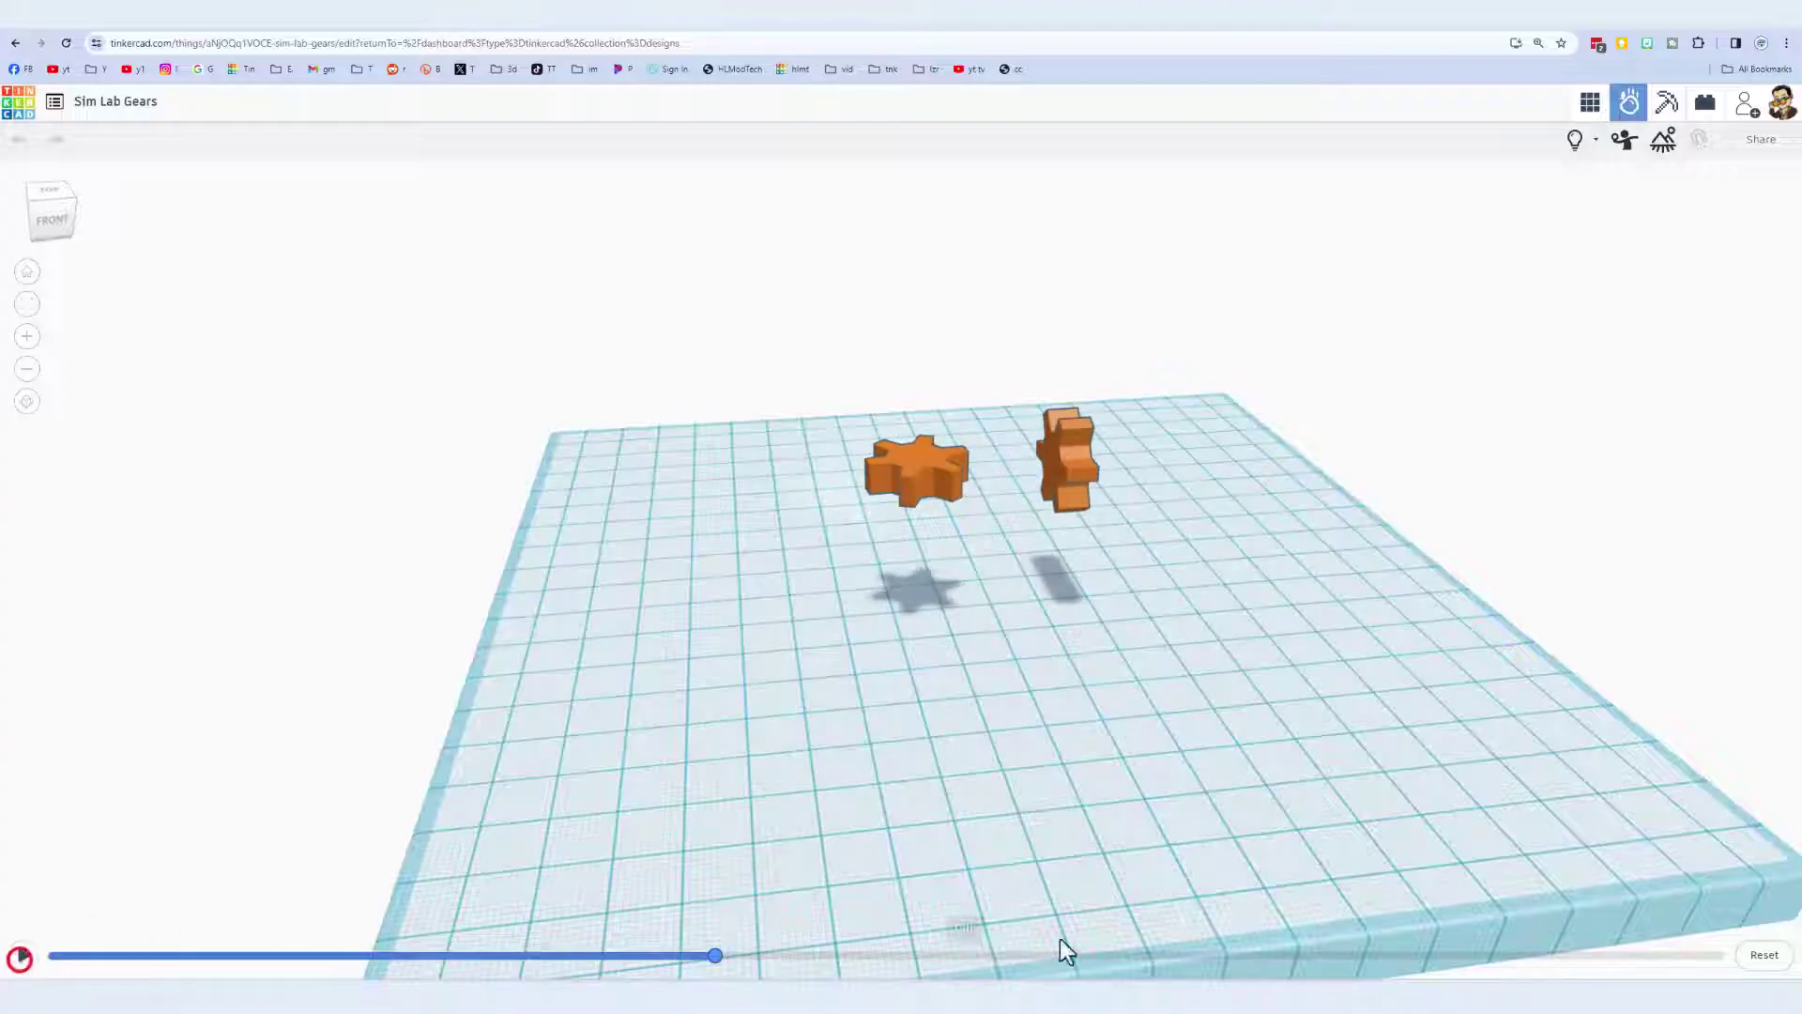
Reset the simulation and slide the upright gear left toward the star gear.
click(1760, 957)
click(1042, 498)
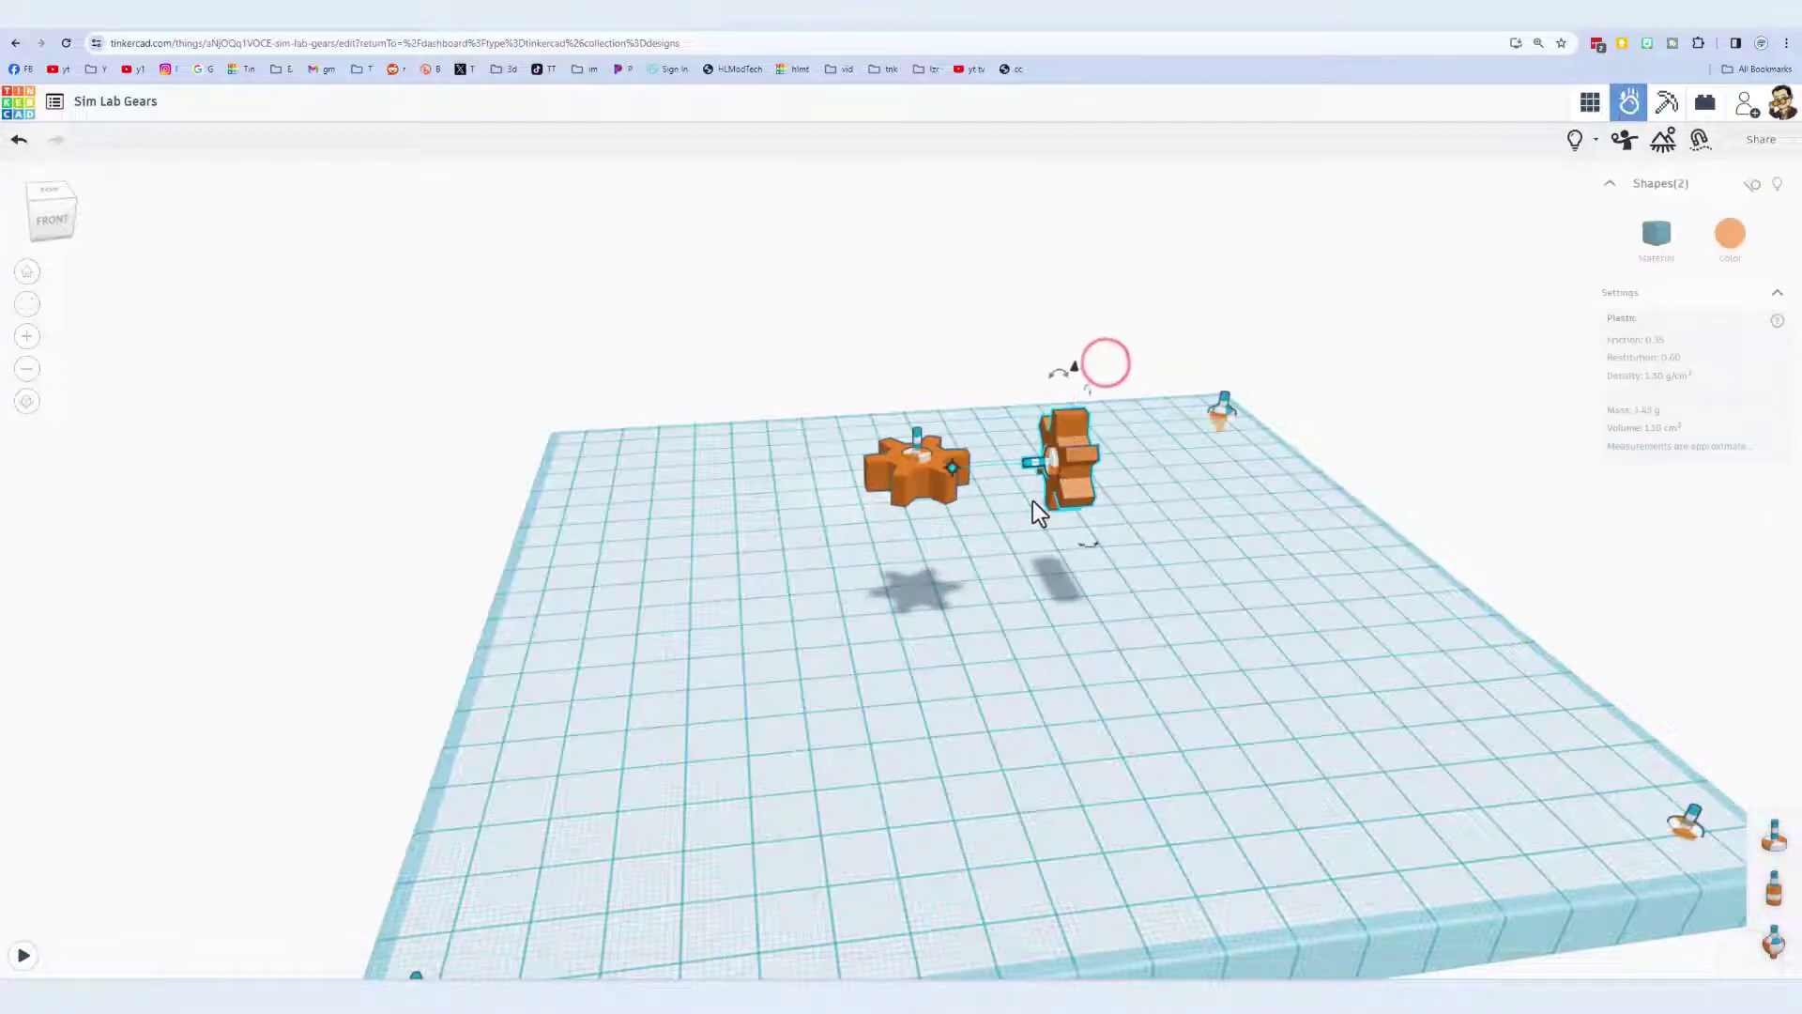
right_drag(1068, 492, 1014, 523)
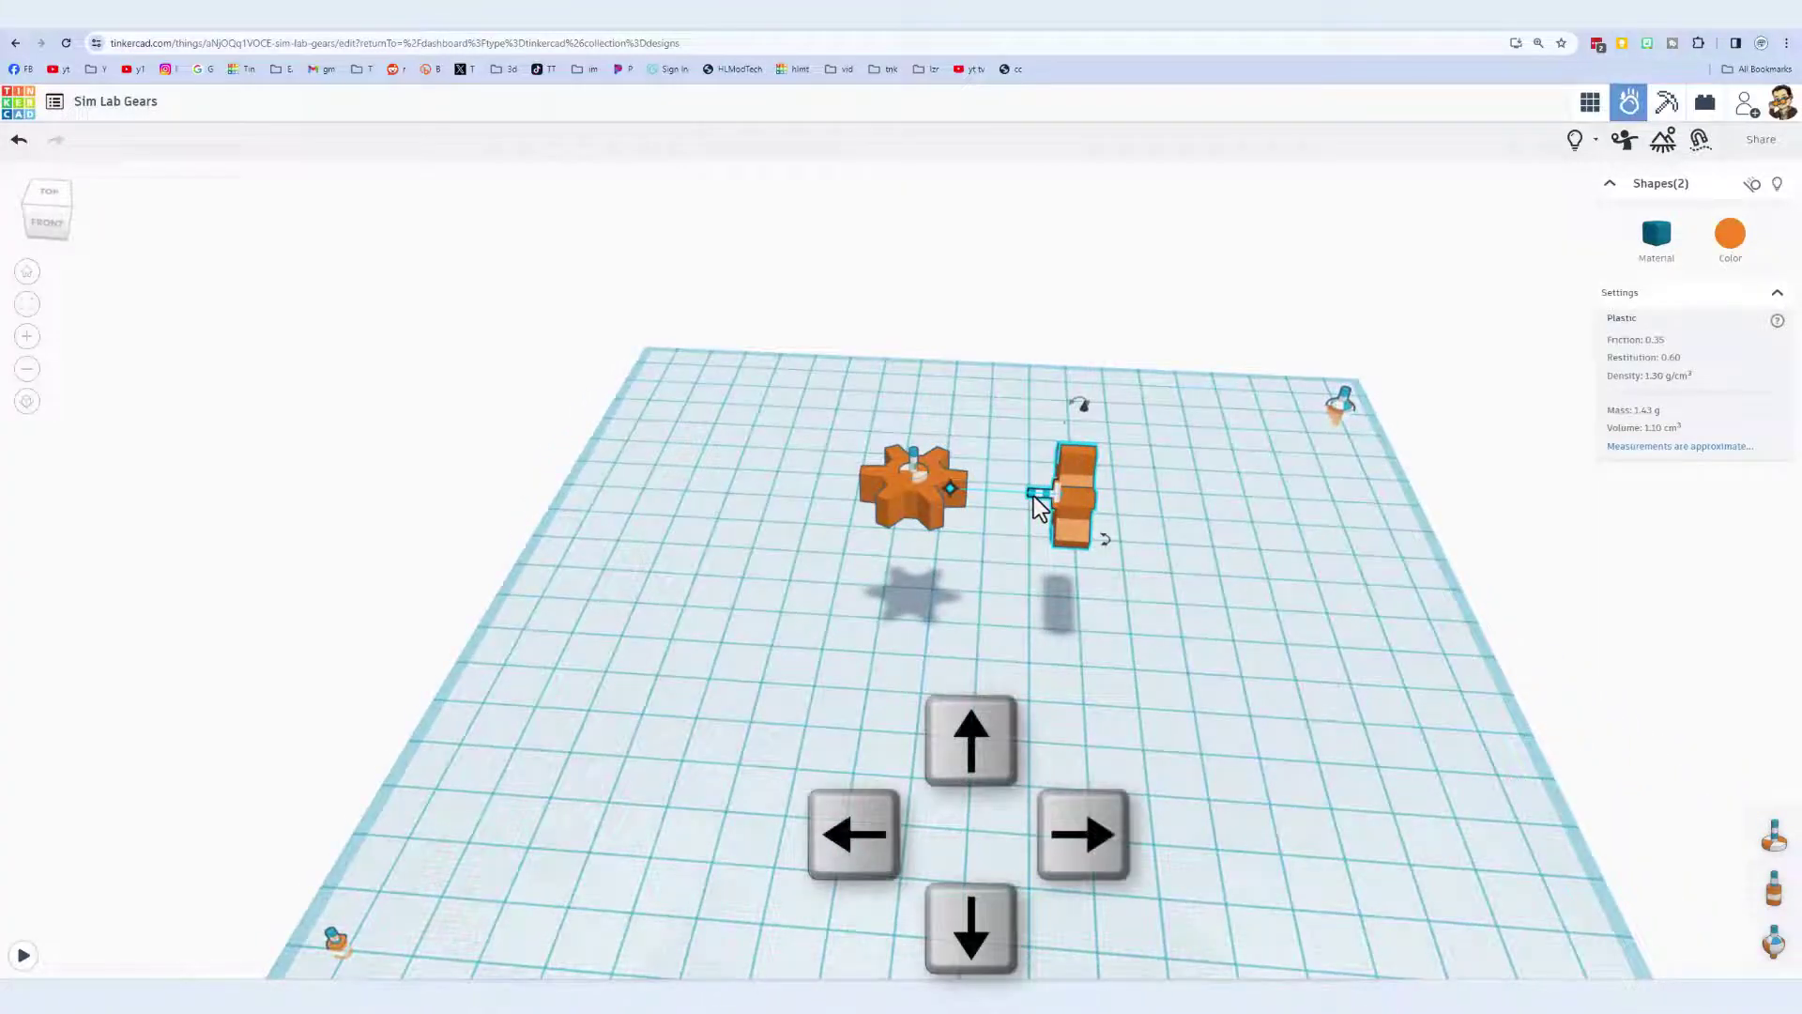
key(Left)
key(Left)
key(Left)
key(Left)
key(Left)
key(Left)
key(Left)
key(Left)
key(Left)
key(Left)
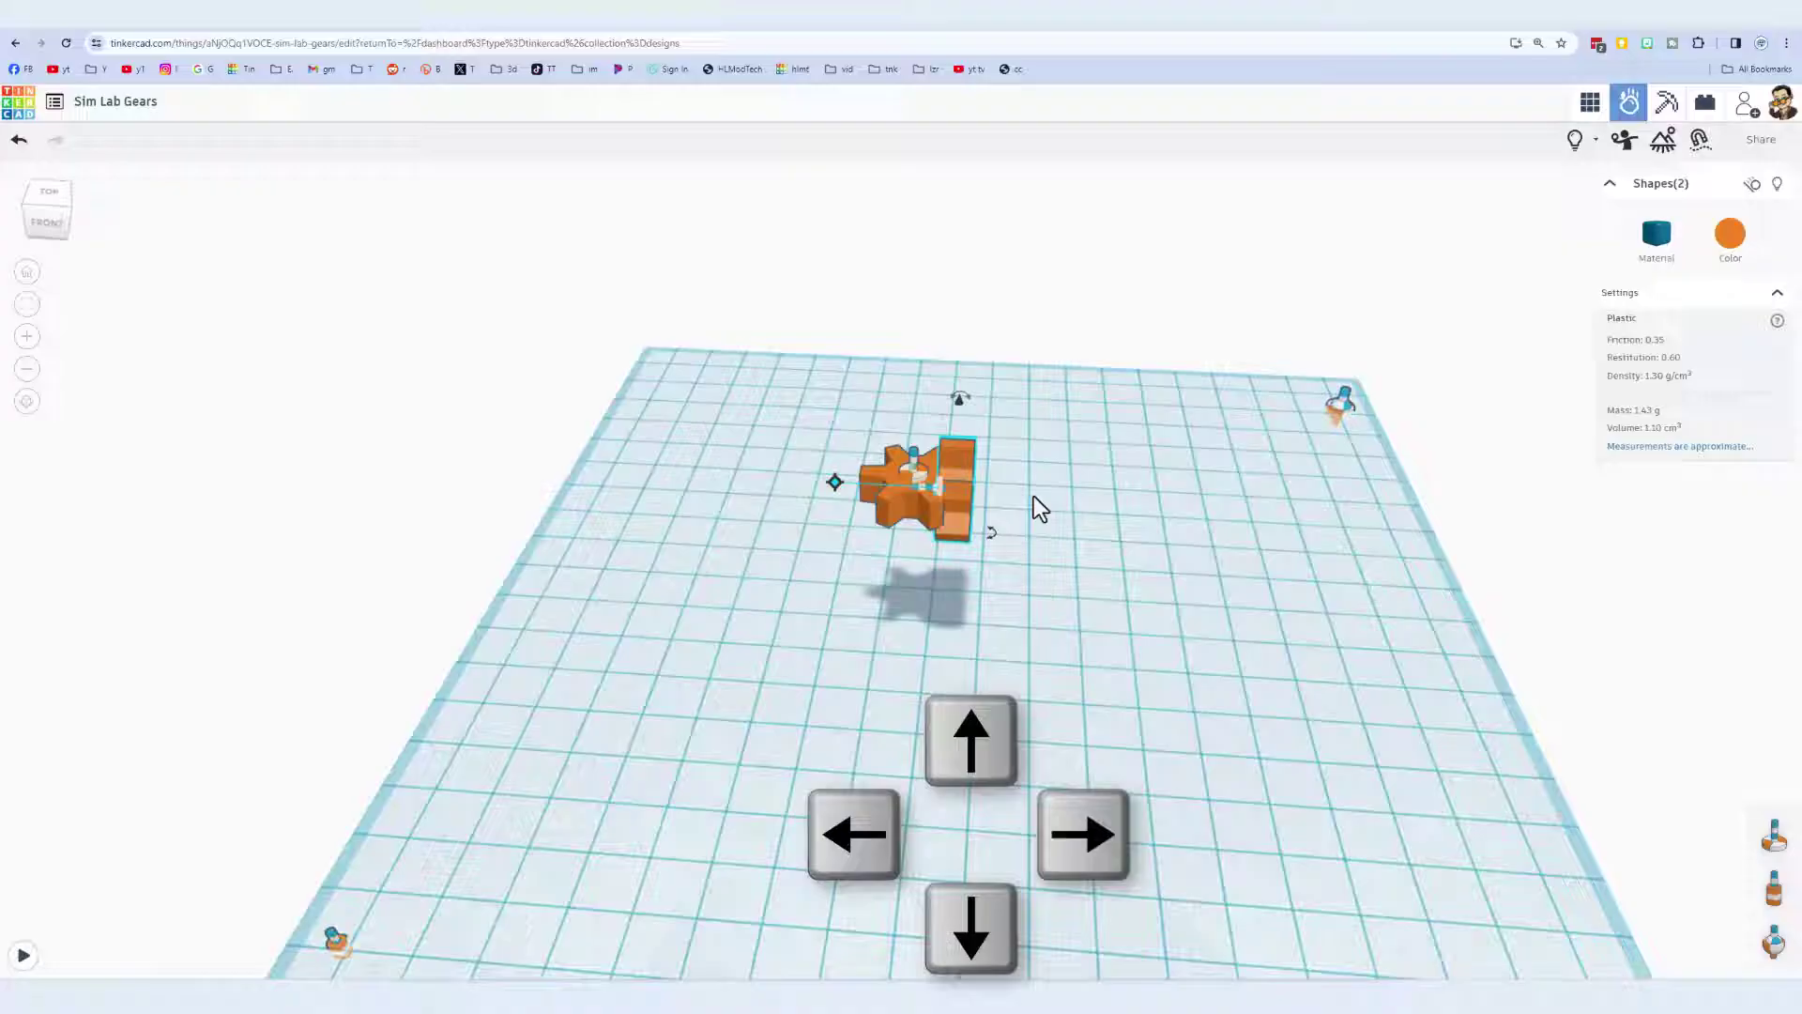
Raise the upright gear with the lift cone and Ctrl+arrows until its teeth meet the flat gear.
drag(959, 400, 965, 338)
right_drag(794, 607, 1156, 612)
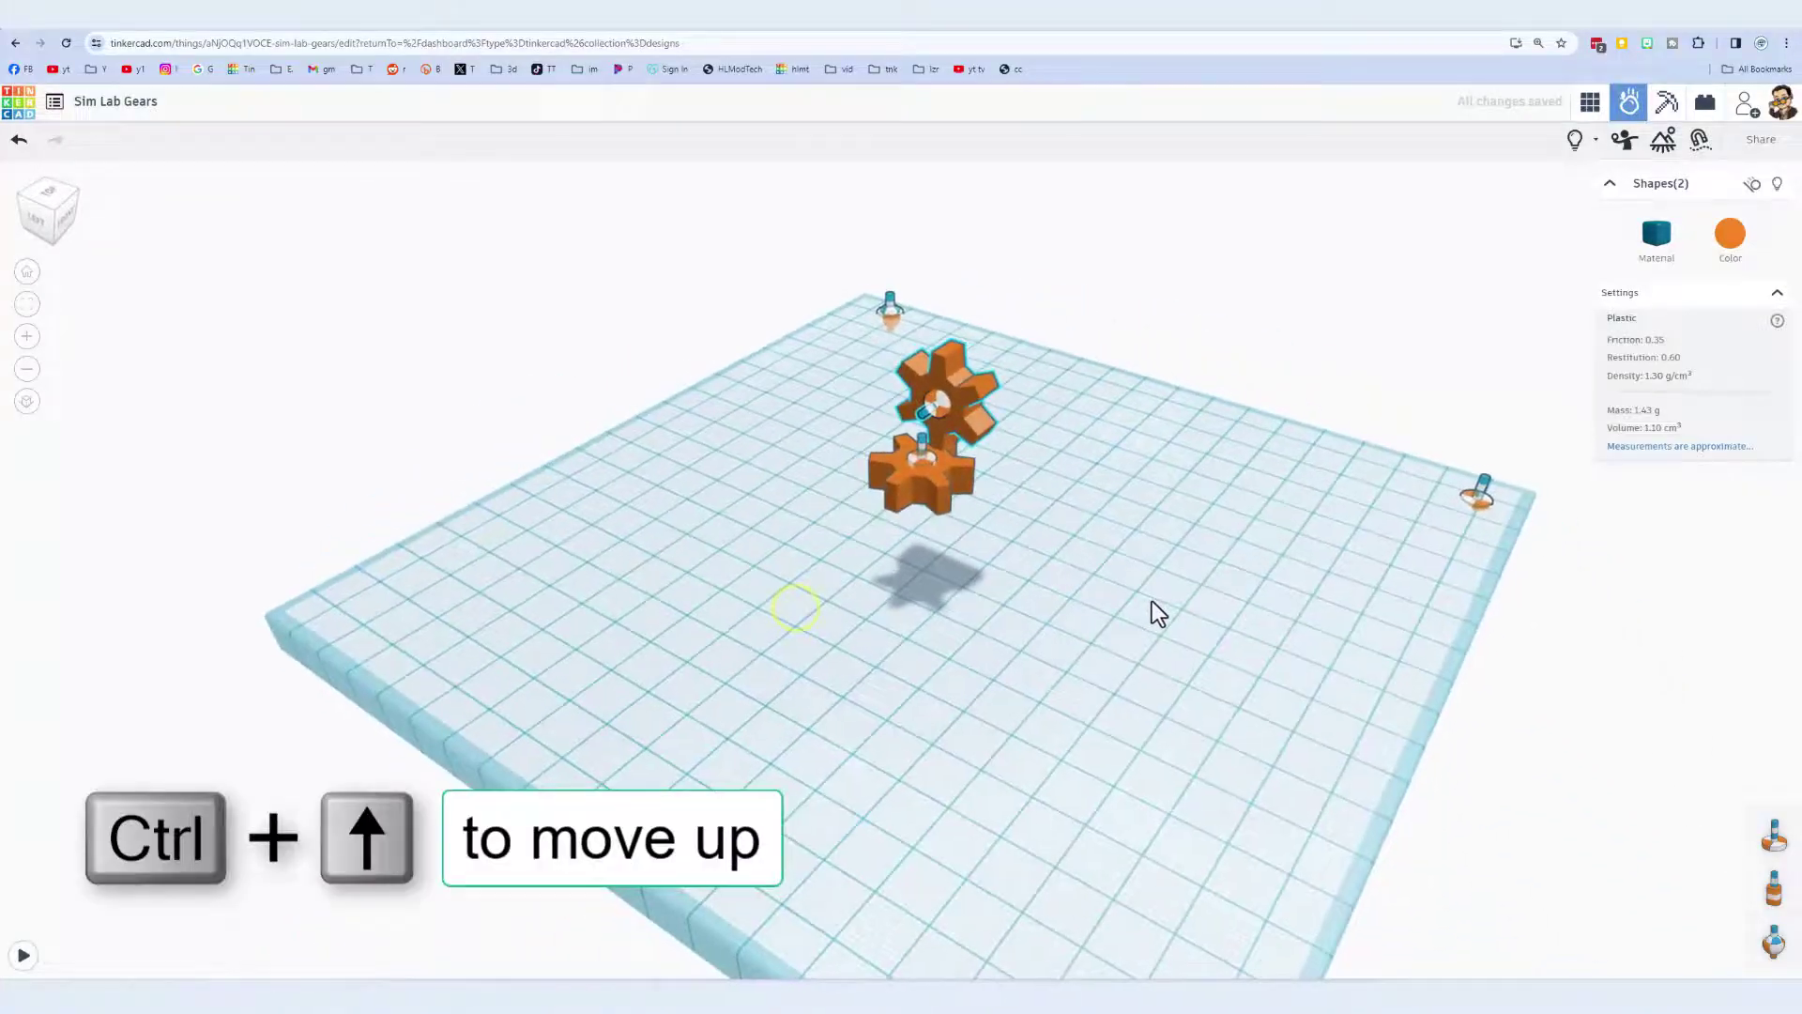
key(ctrl+Up)
key(ctrl+Up)
key(ctrl+Up)
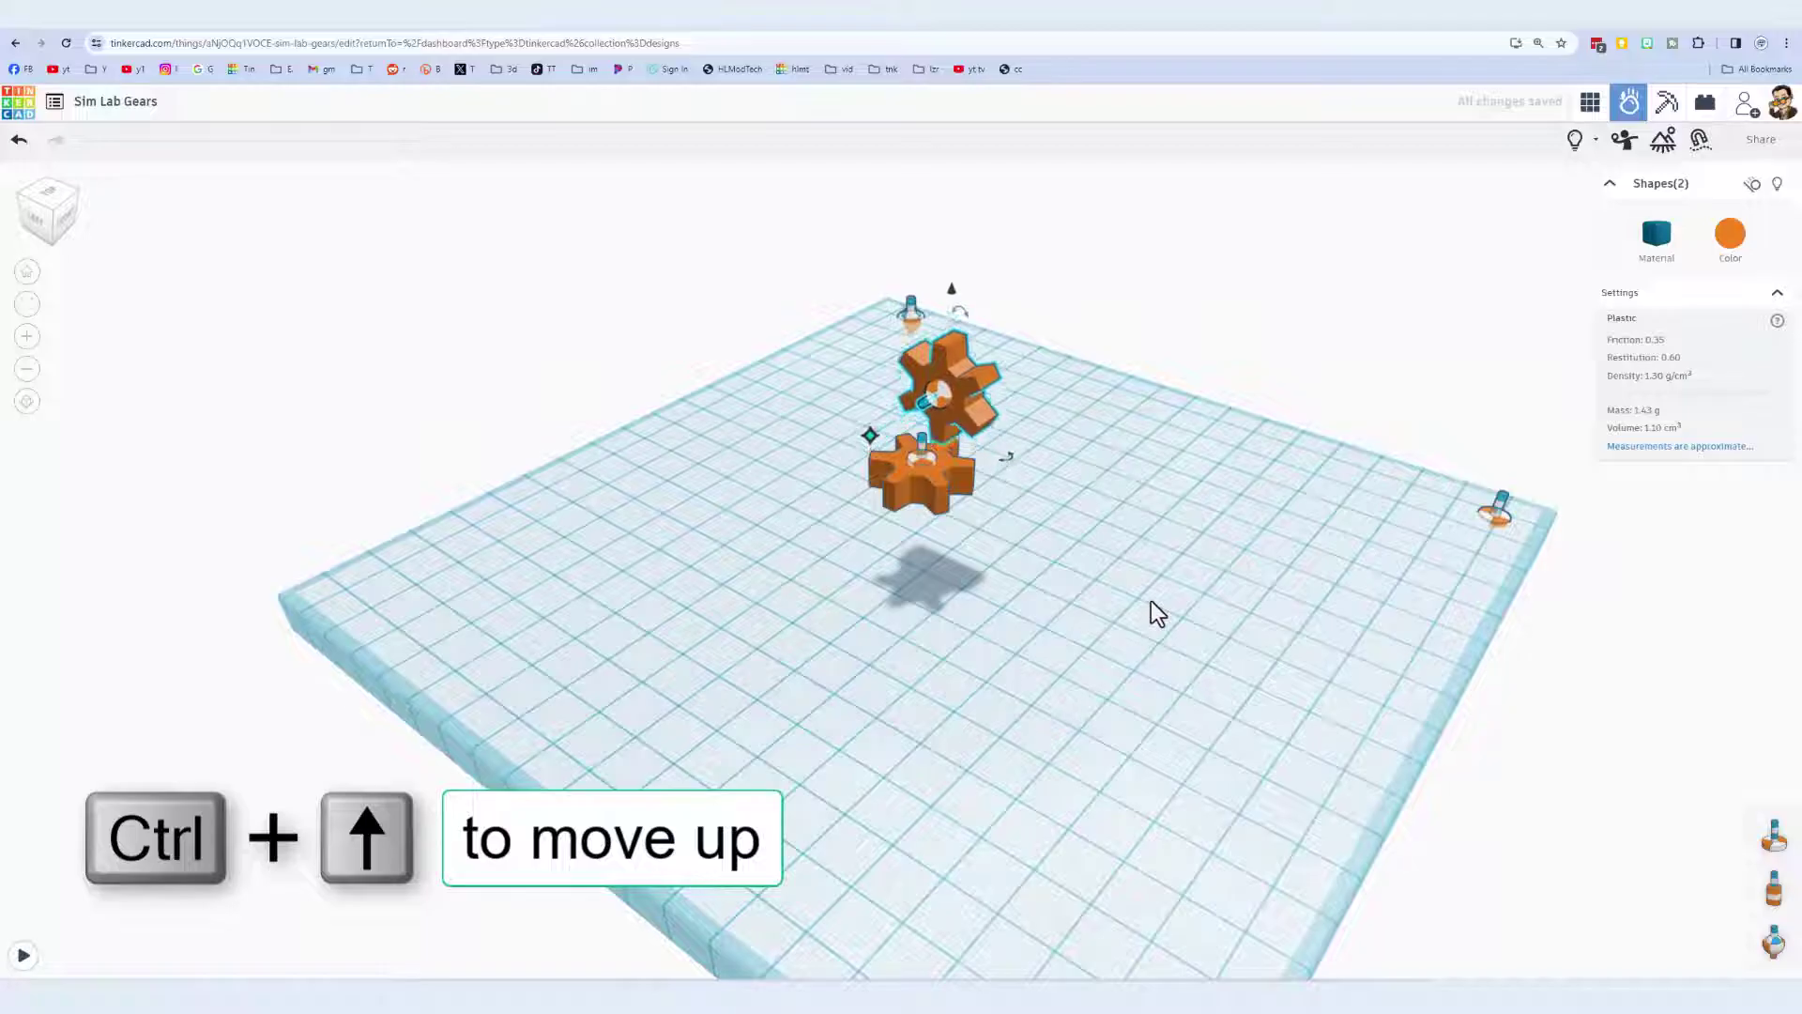
key(Up)
key(Up)
key(Up)
key(Up)
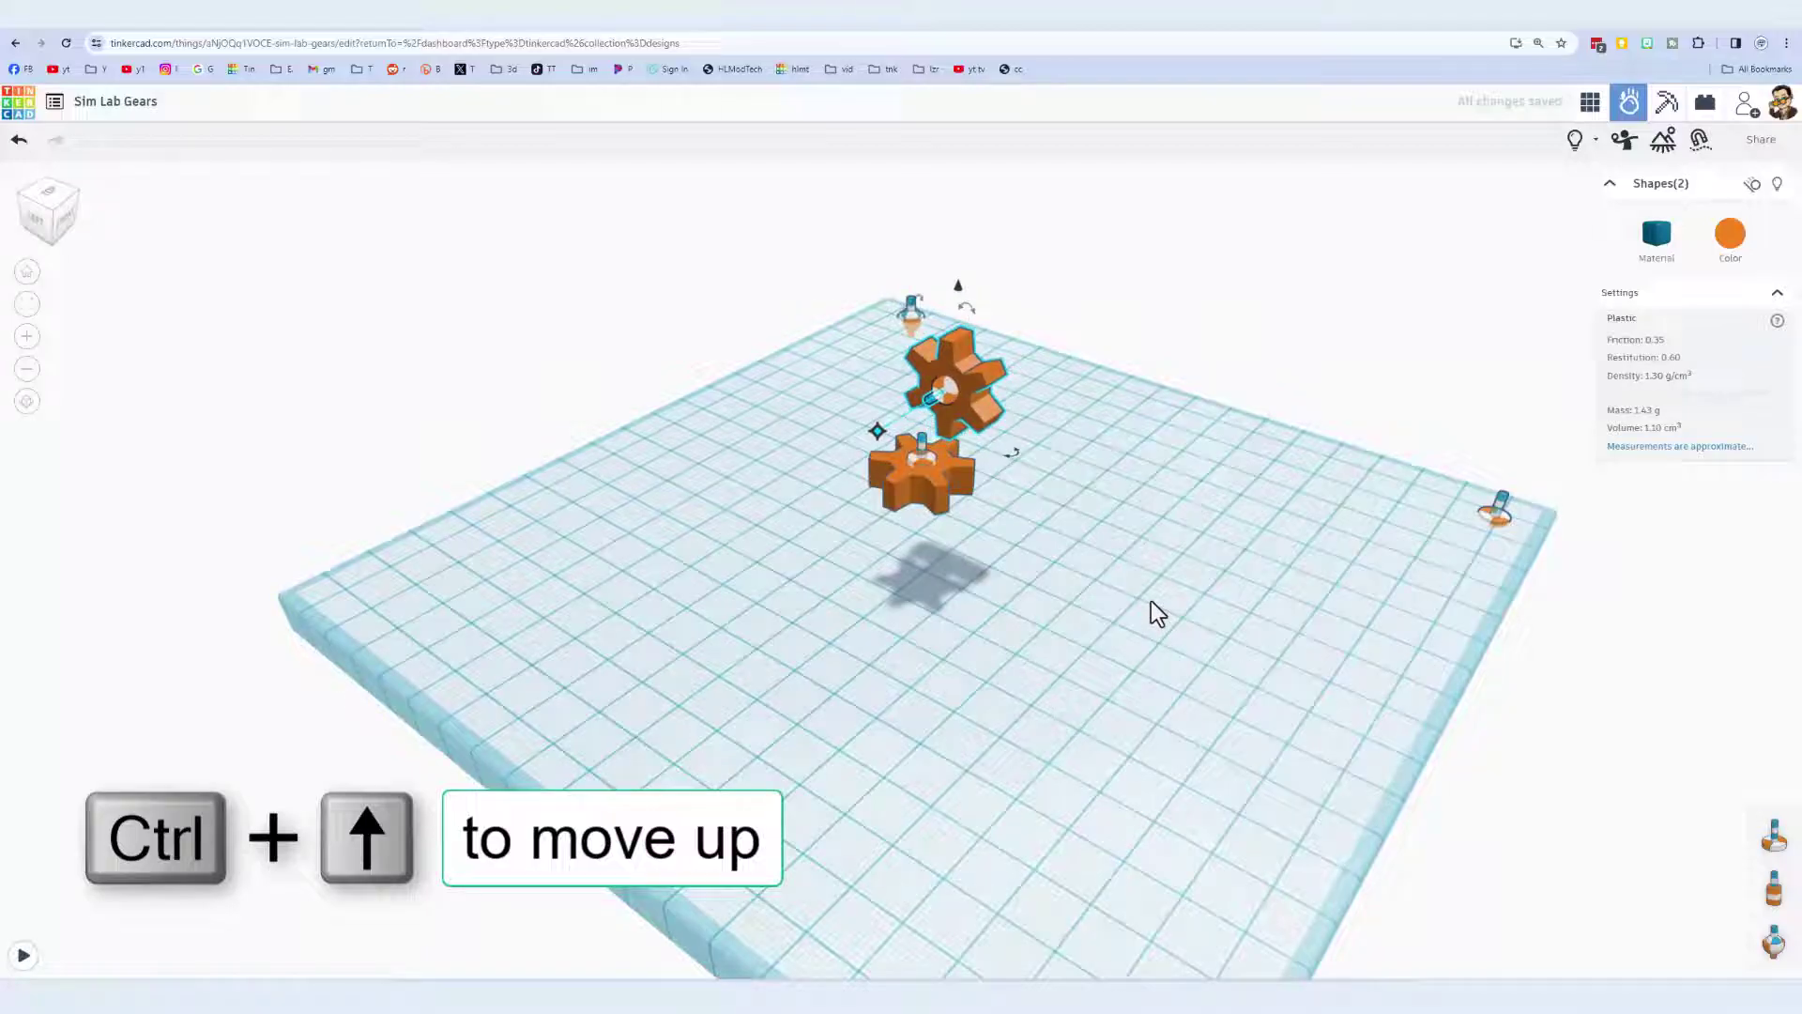
key(ctrl+Down)
key(ctrl+Down)
key(ctrl+Down)
key(ctrl+Down)
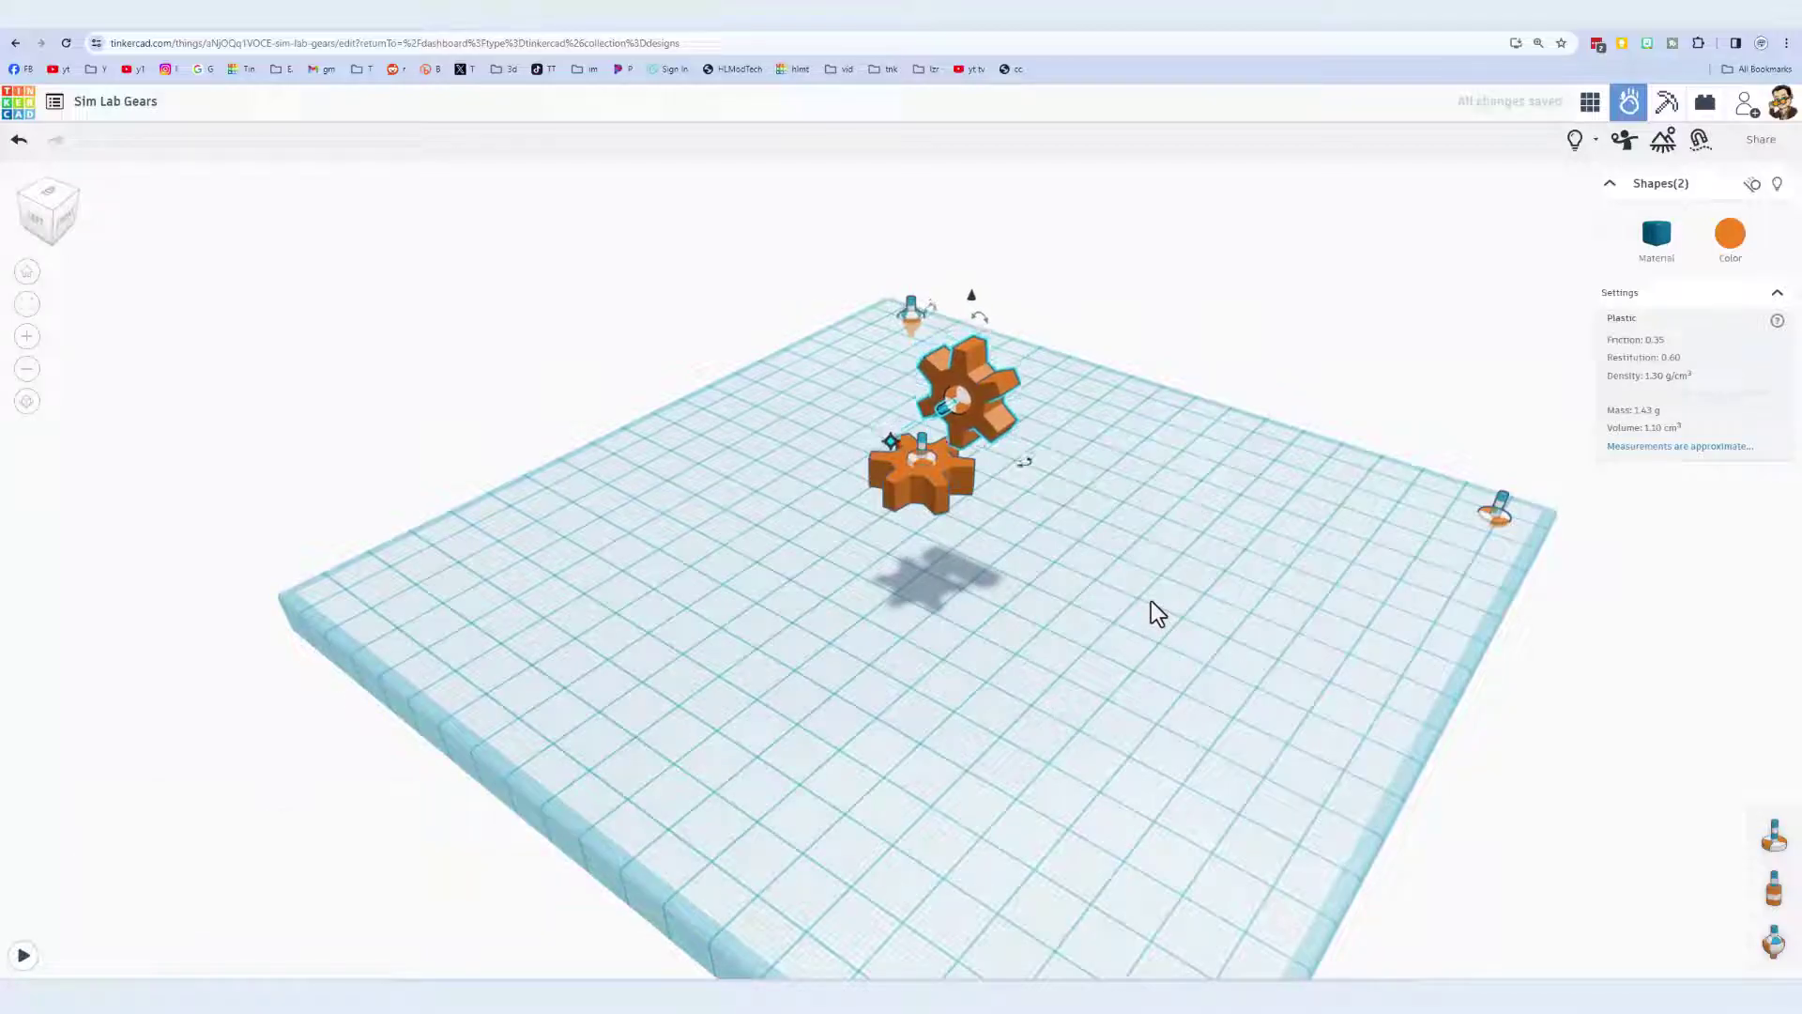
key(f)
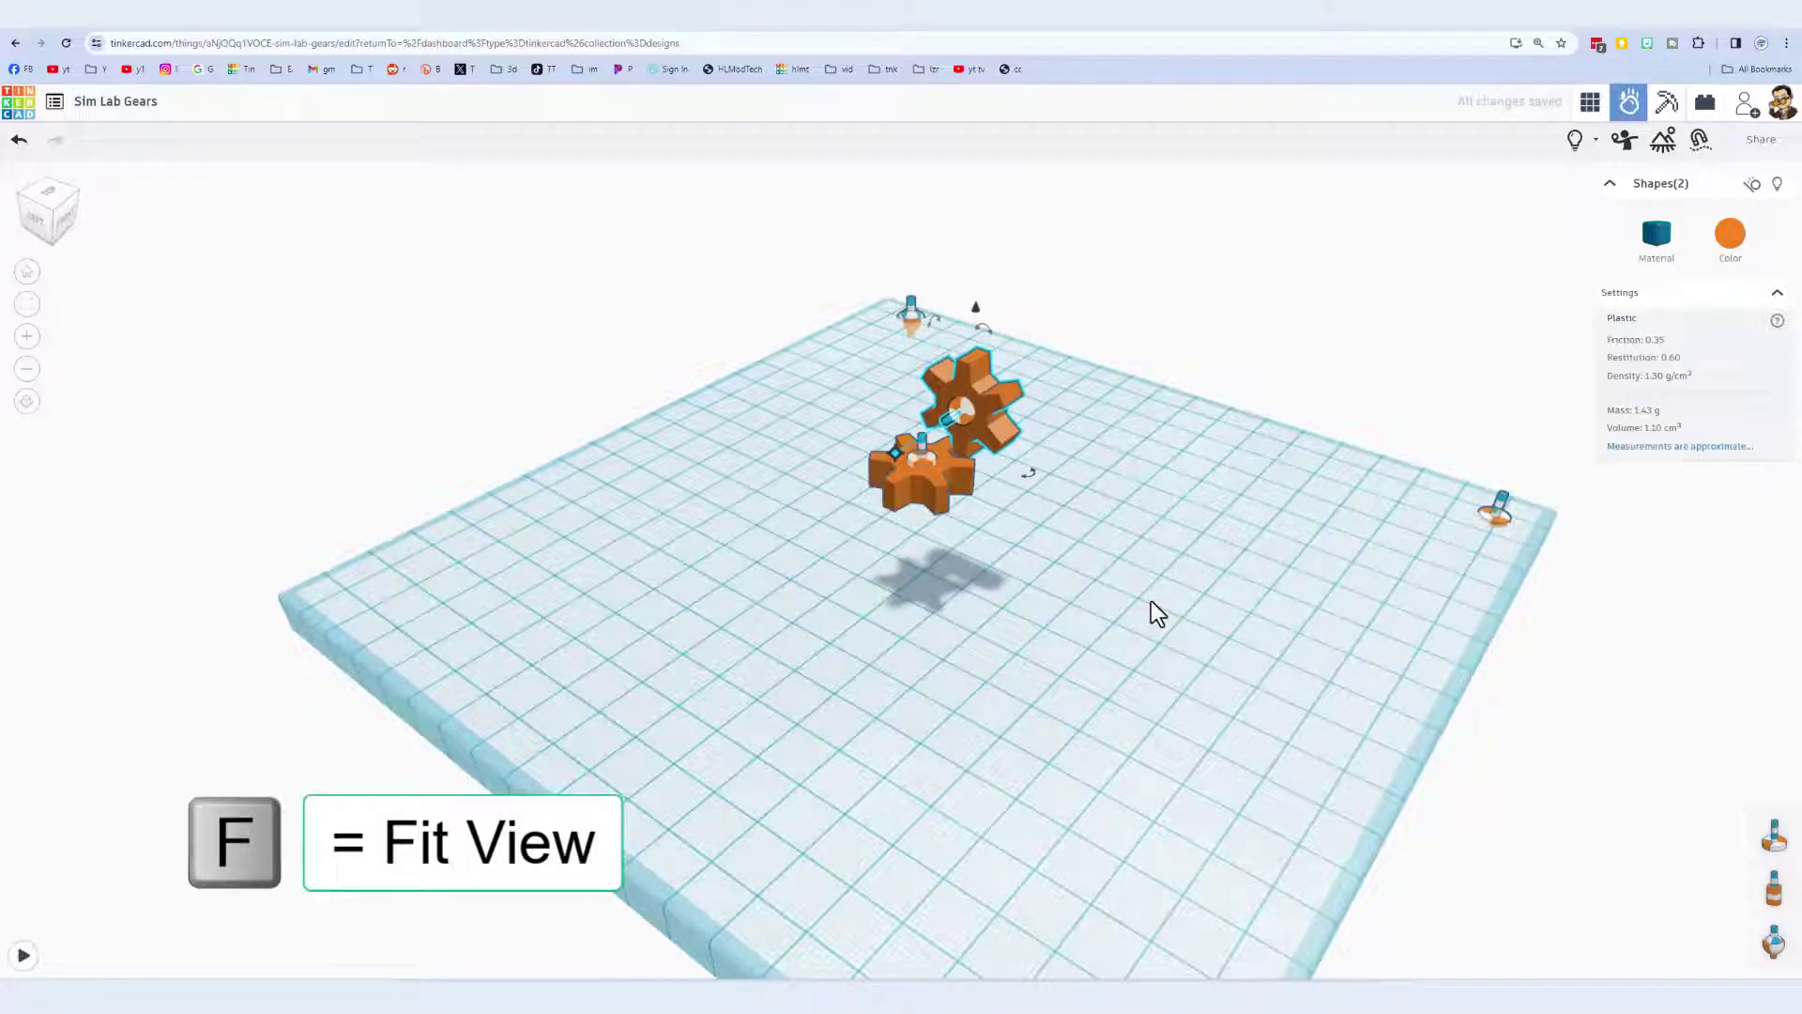
right_drag(1045, 589, 1005, 704)
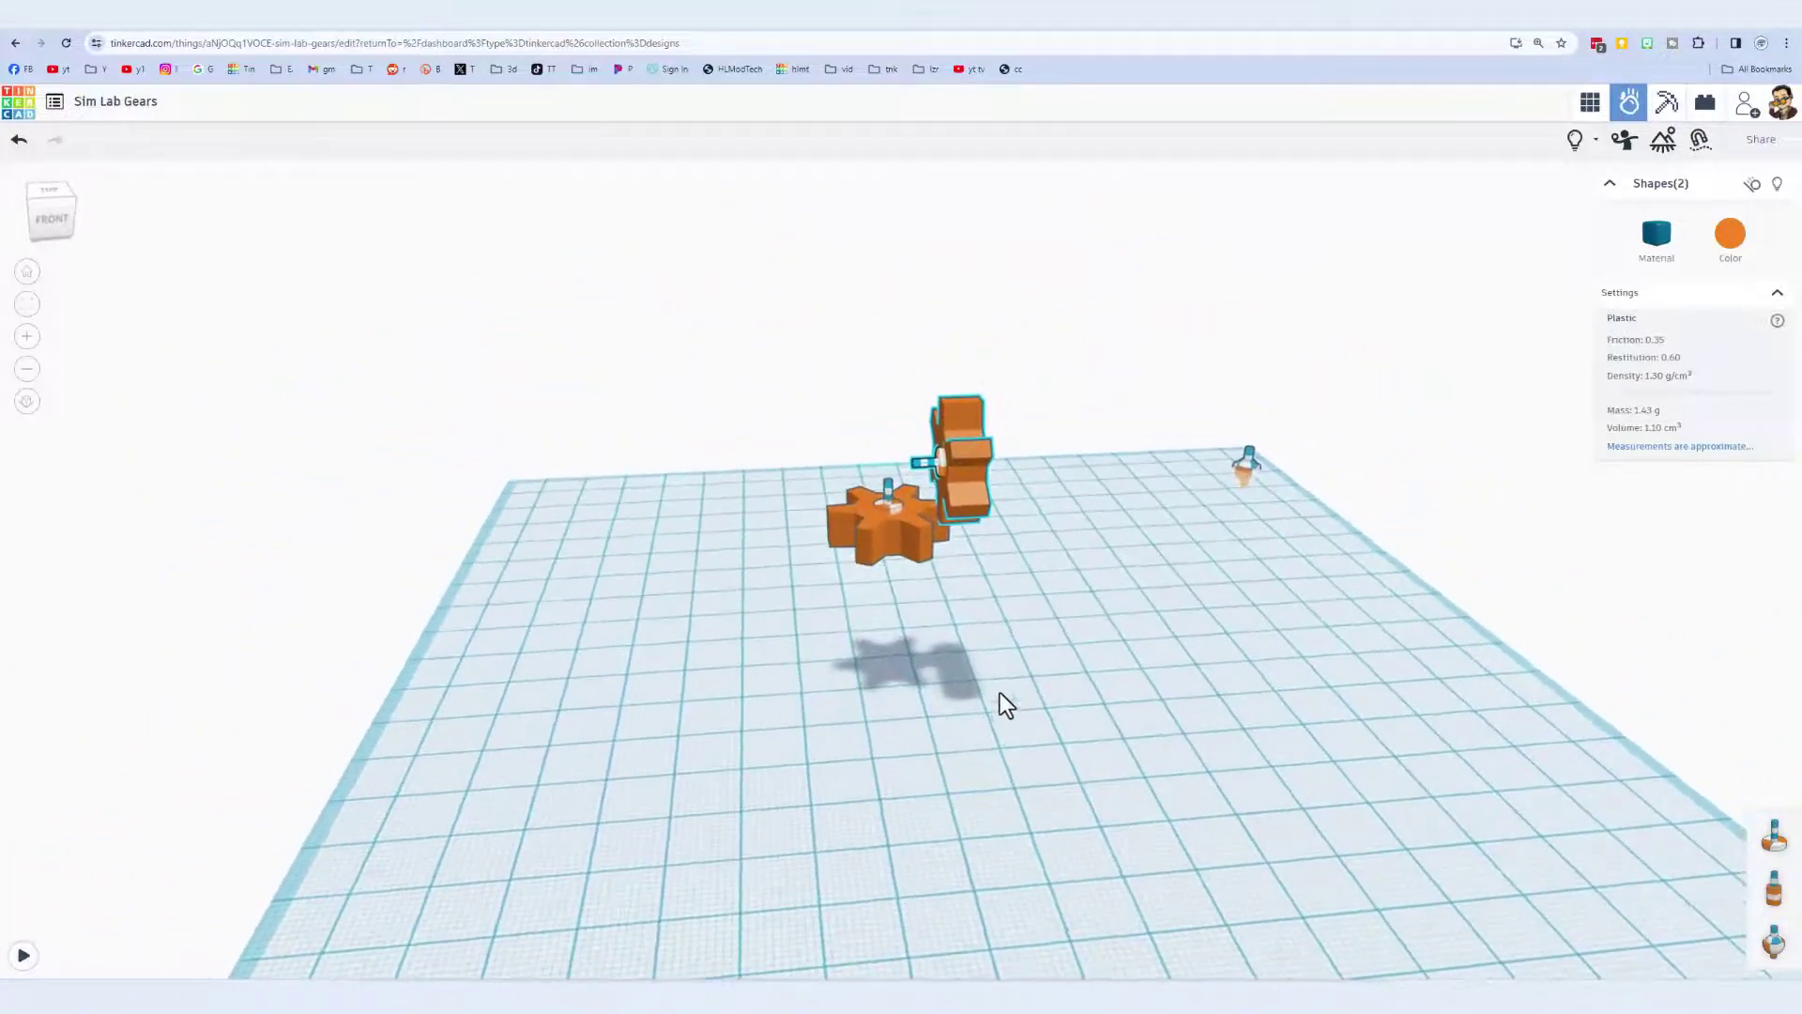
Play the simulation and drop a mushroom, pig, soccer ball, pumpkin and more onto the meshed gears.
click(20, 960)
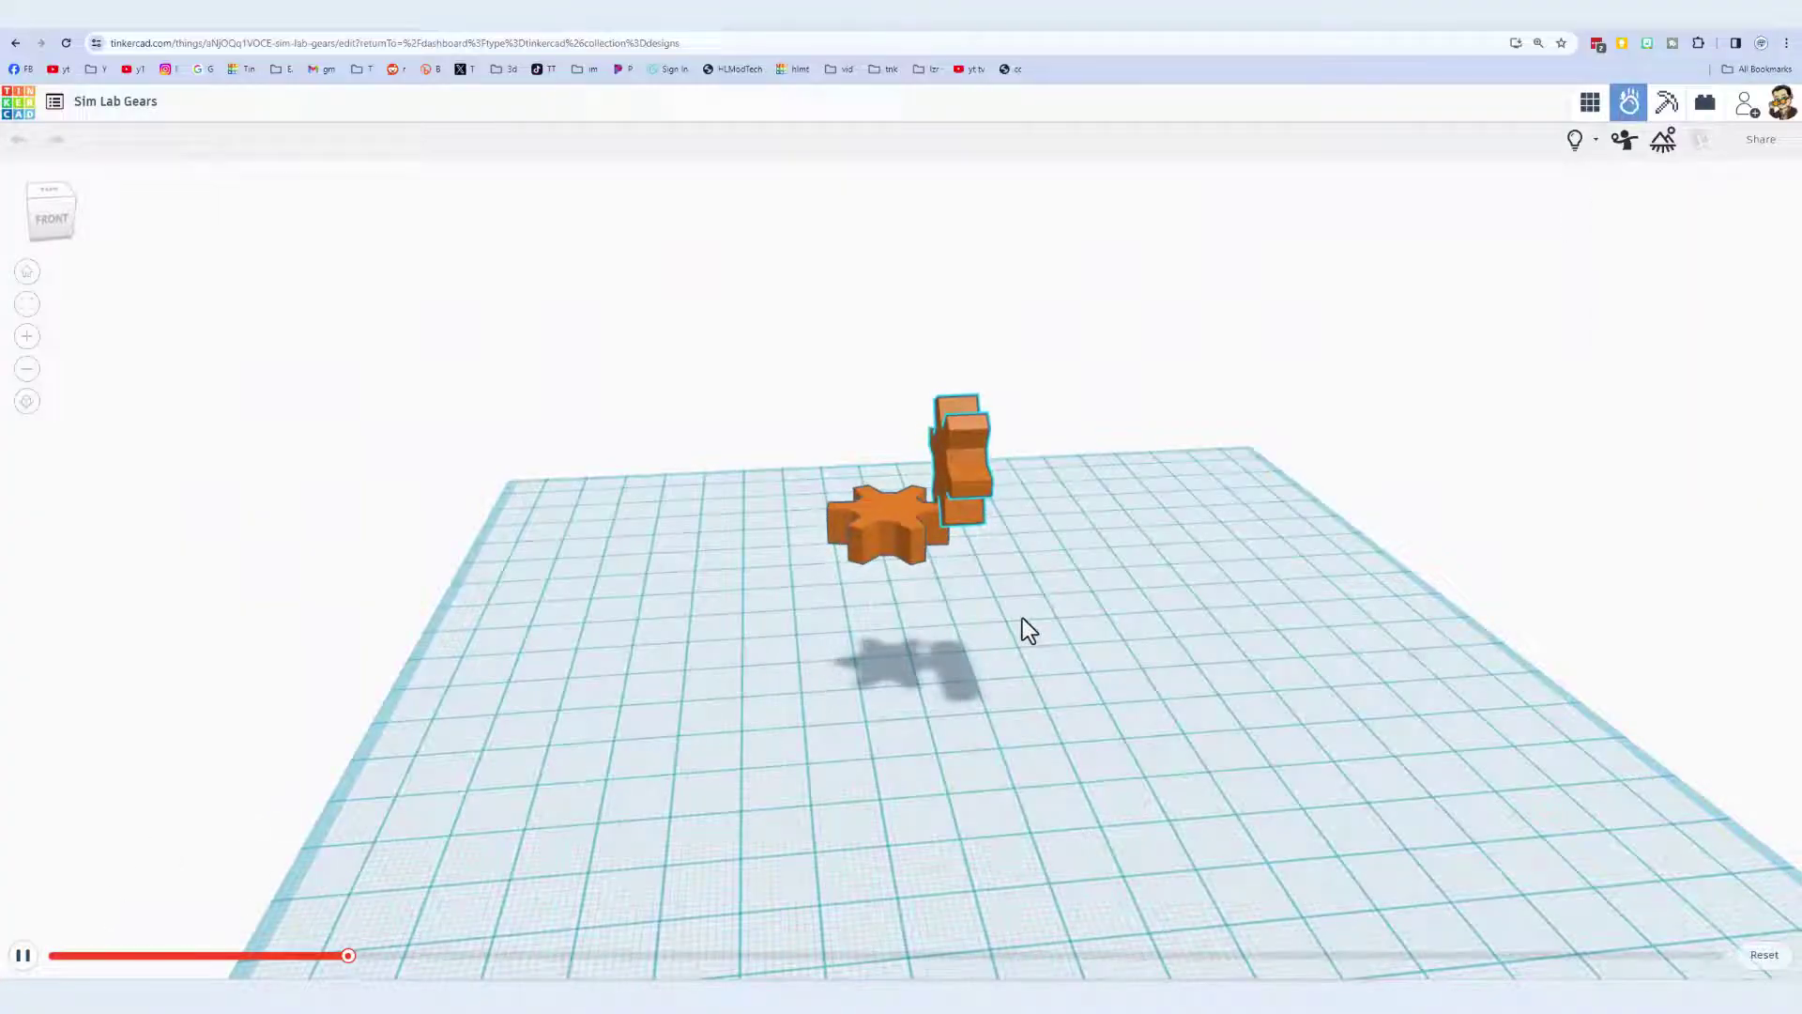
click(973, 463)
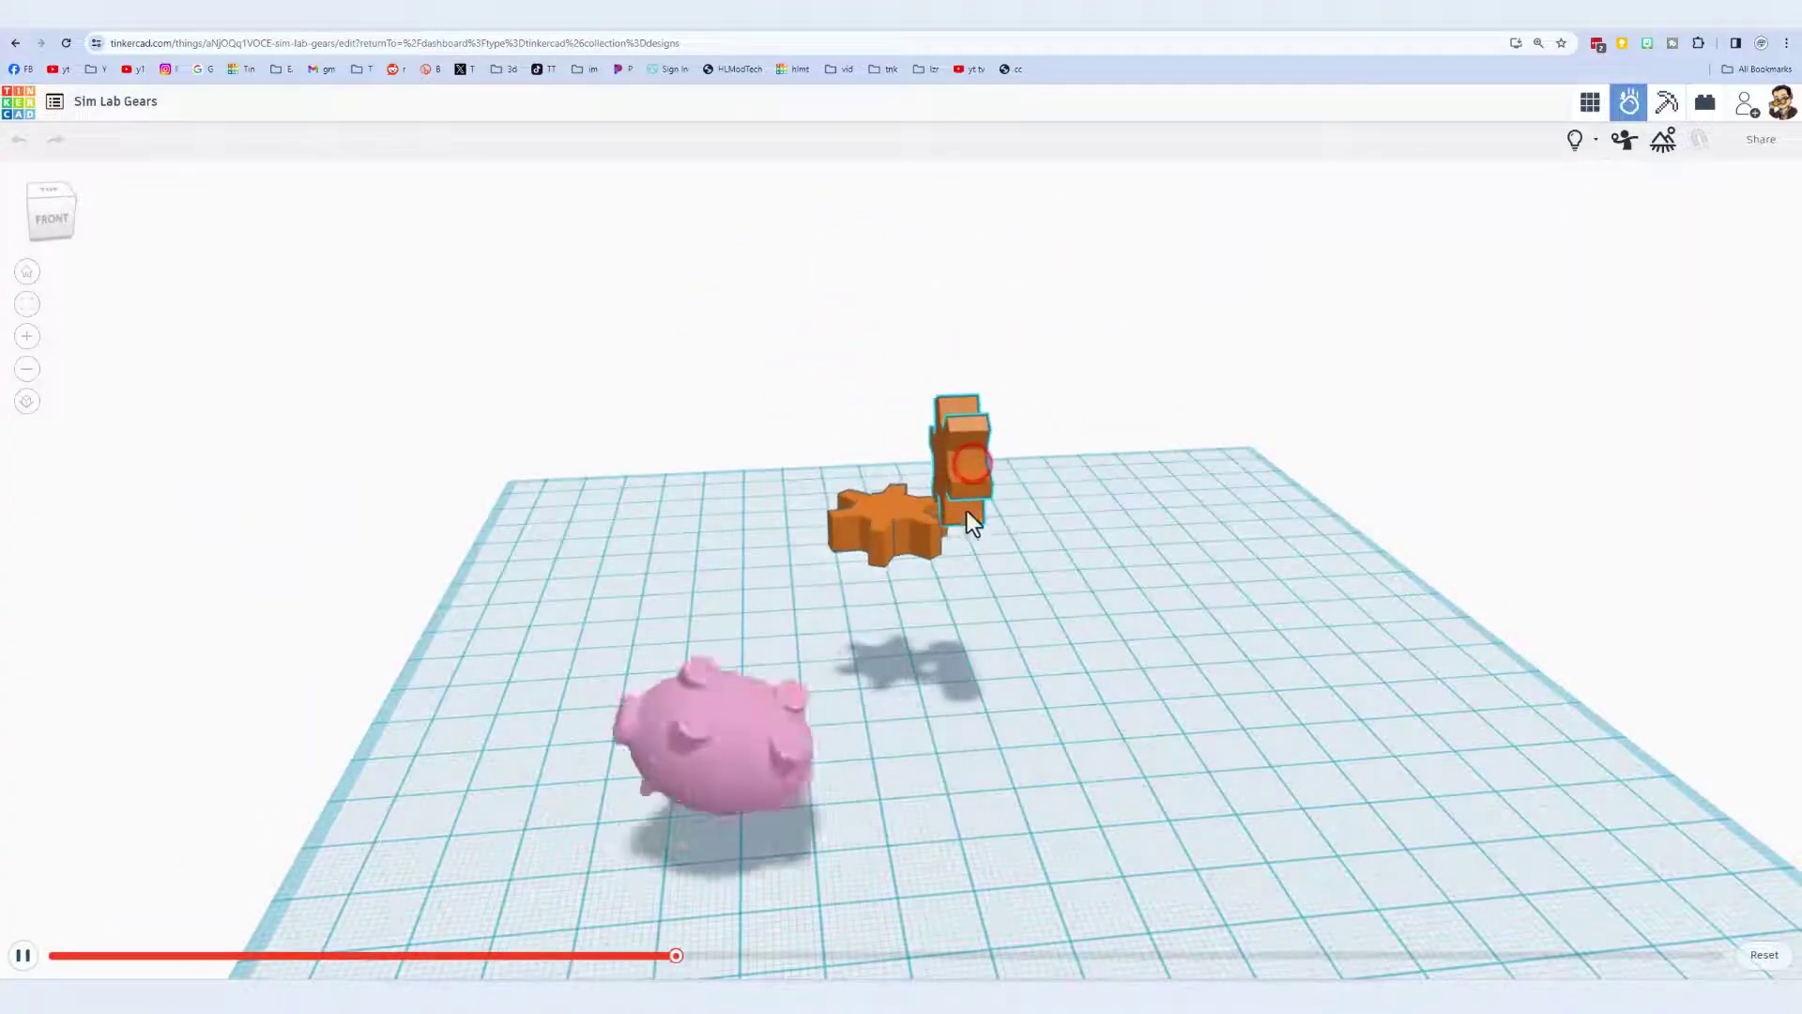
click(967, 375)
click(948, 381)
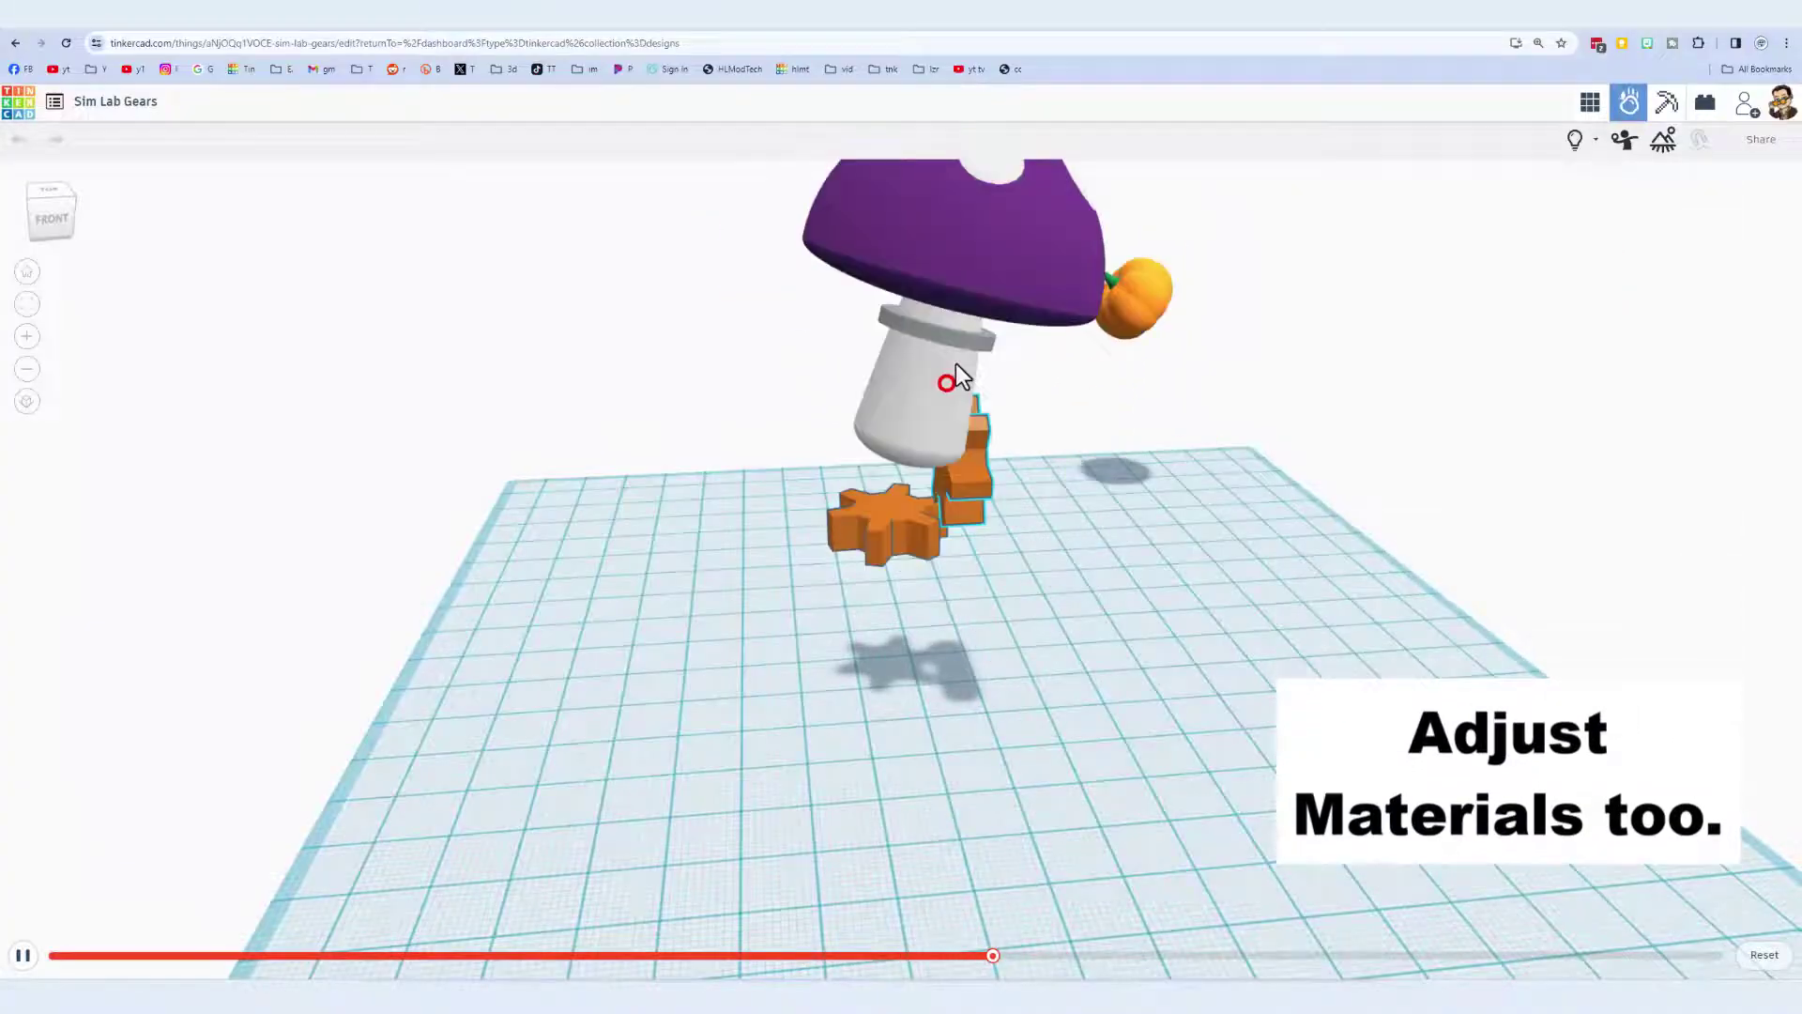
click(958, 365)
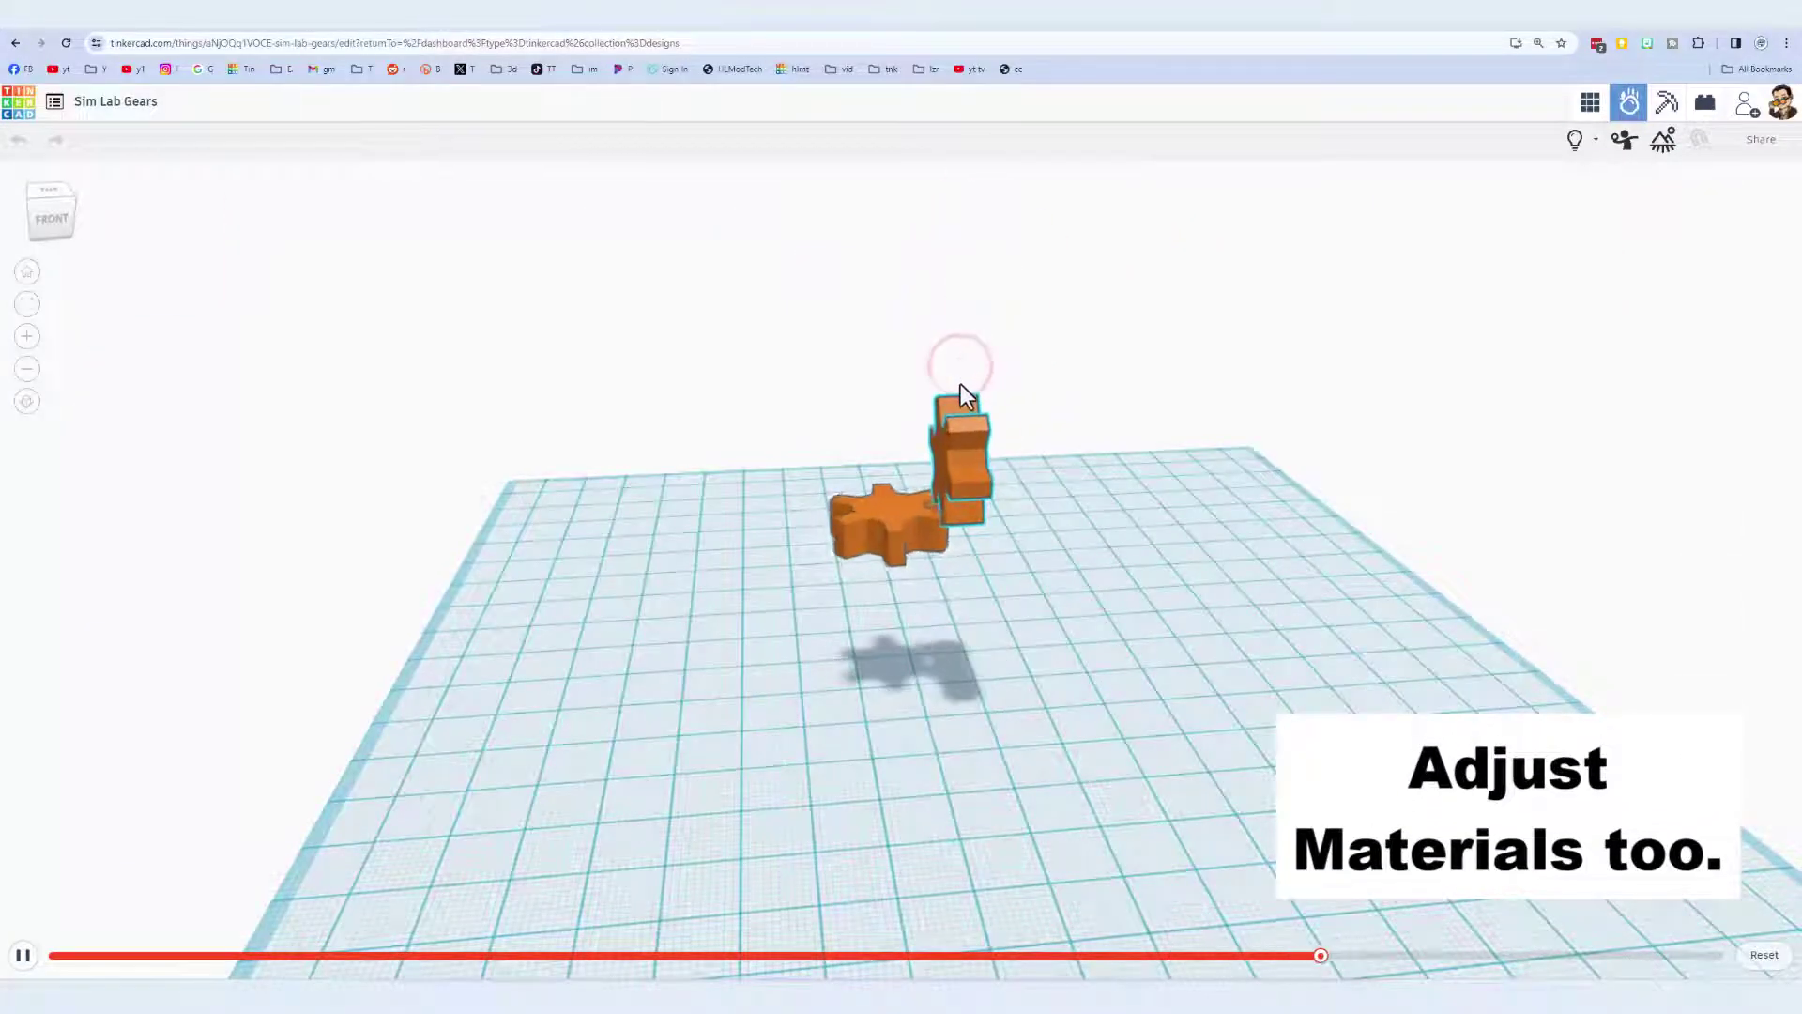
click(961, 385)
click(960, 385)
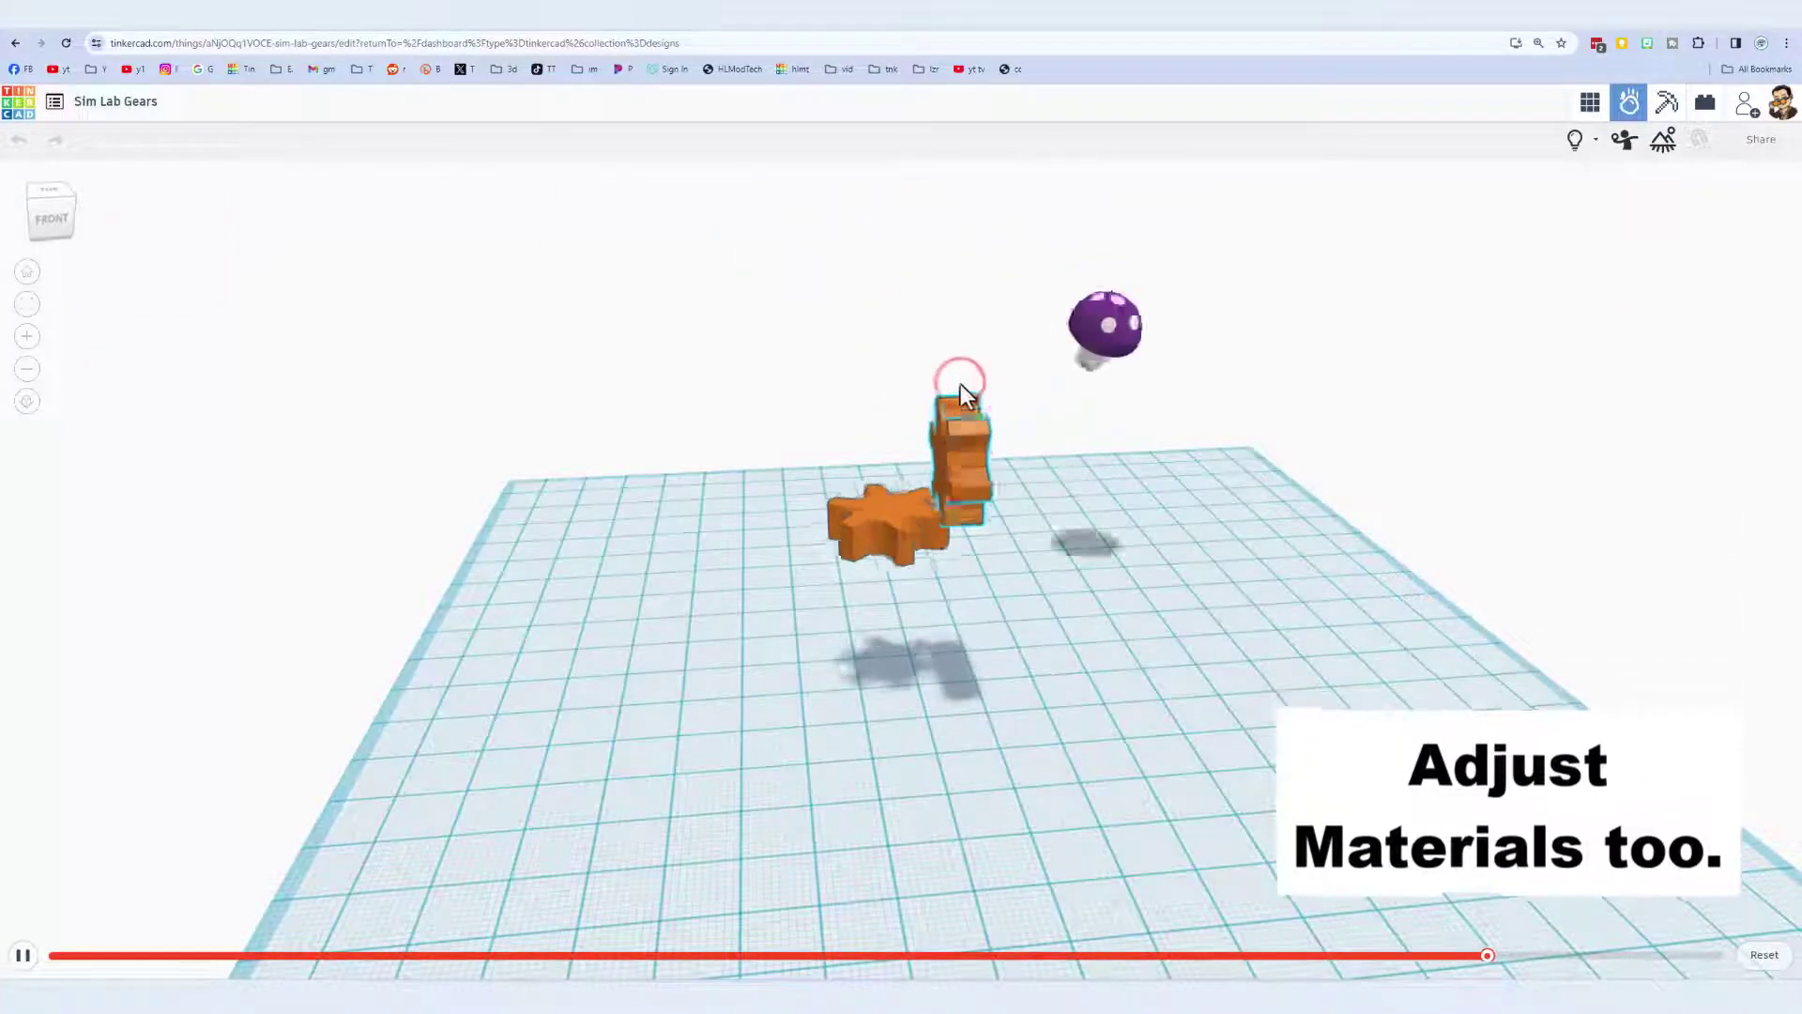
click(950, 483)
click(960, 477)
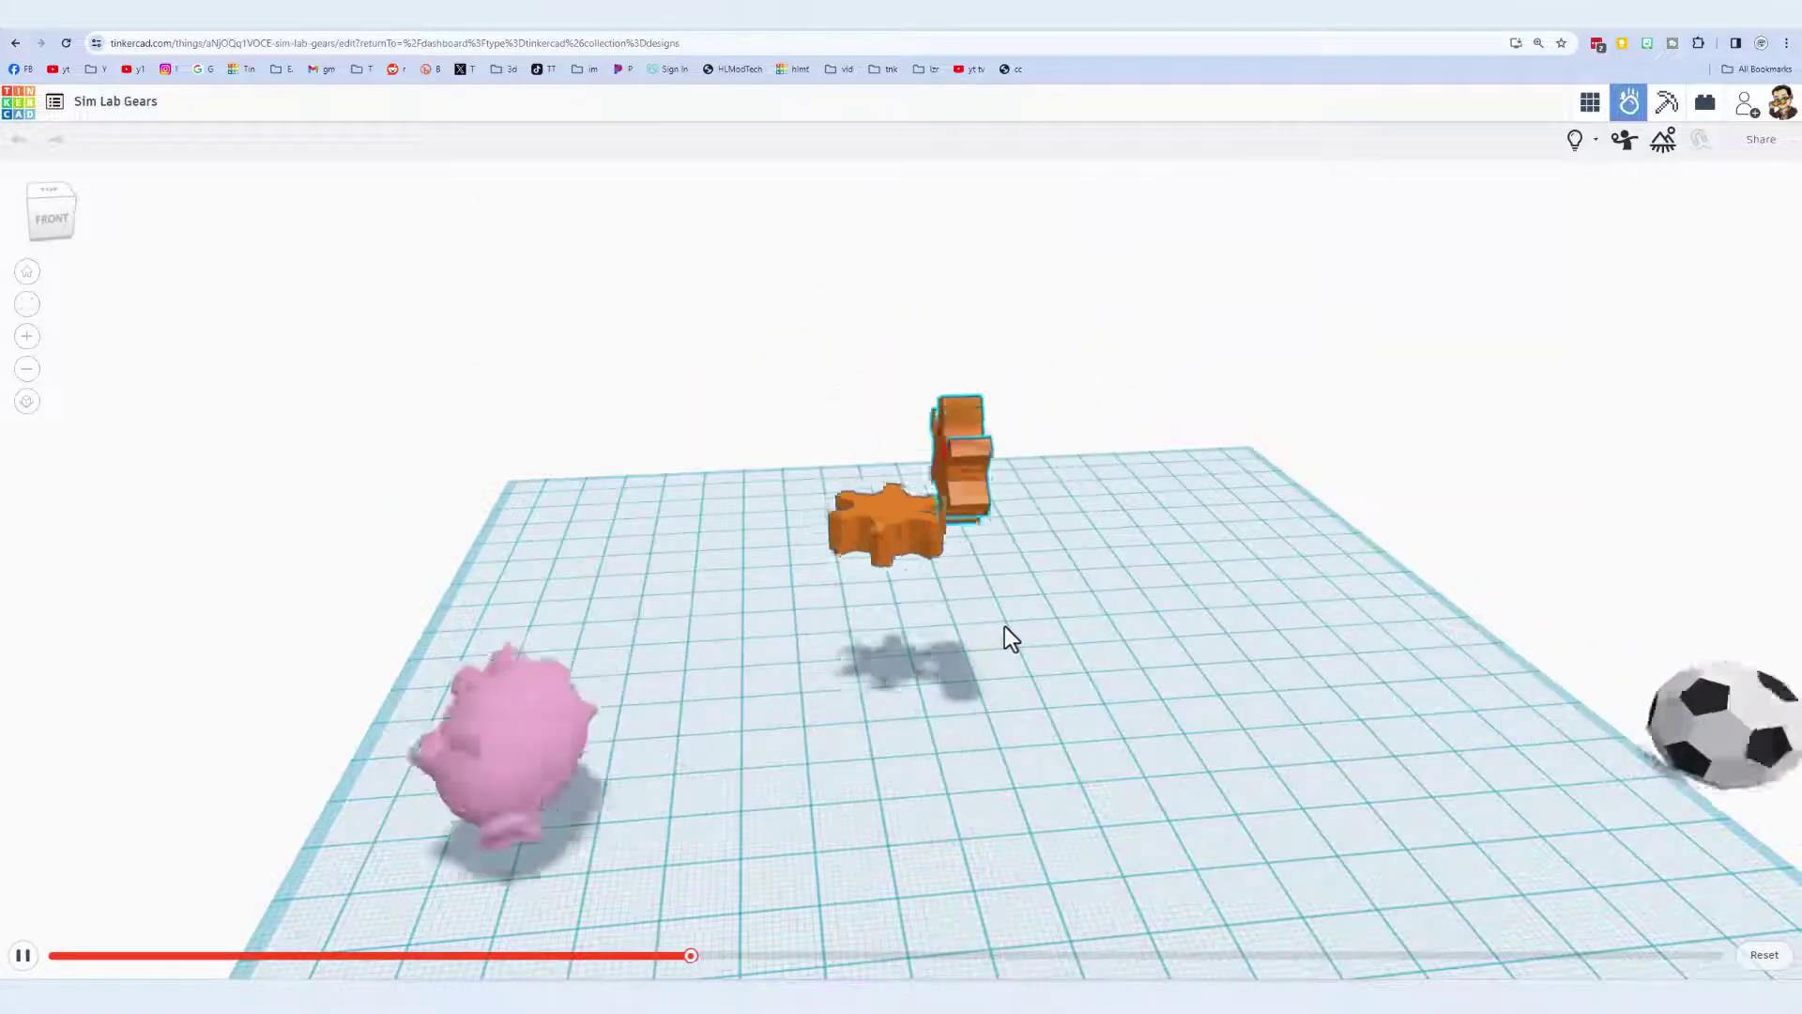
click(994, 441)
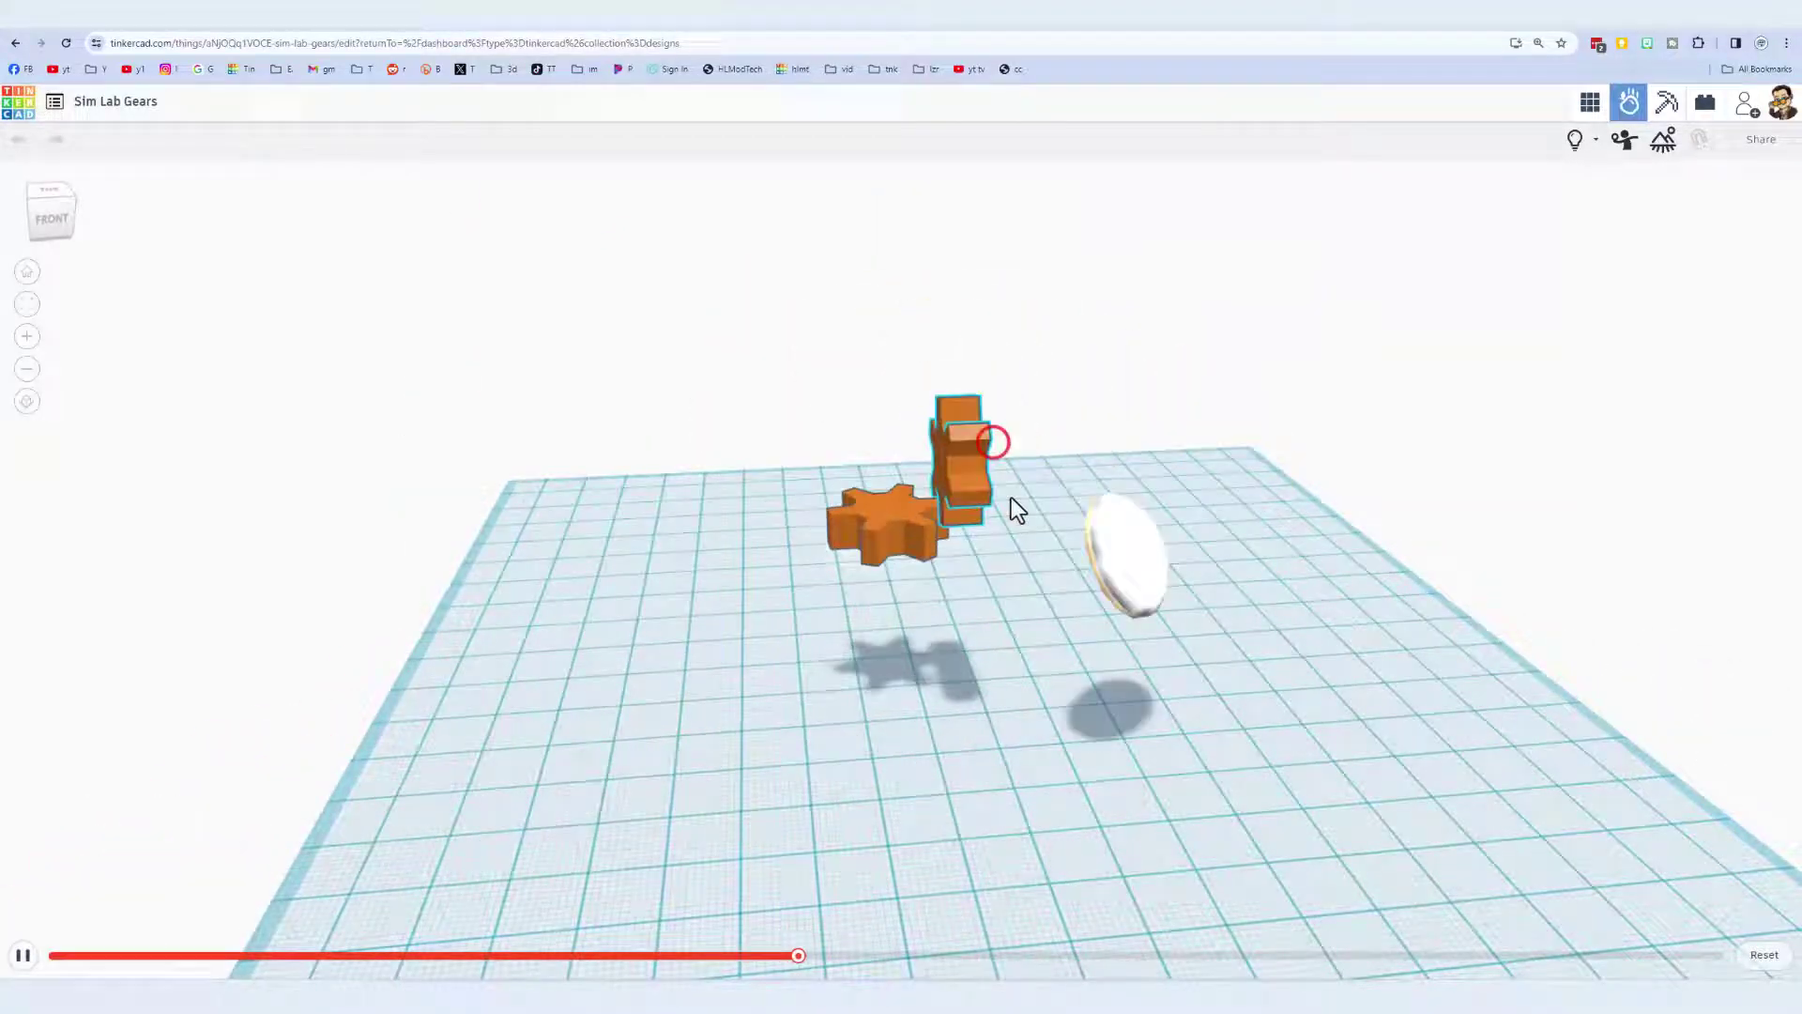
click(996, 481)
click(978, 484)
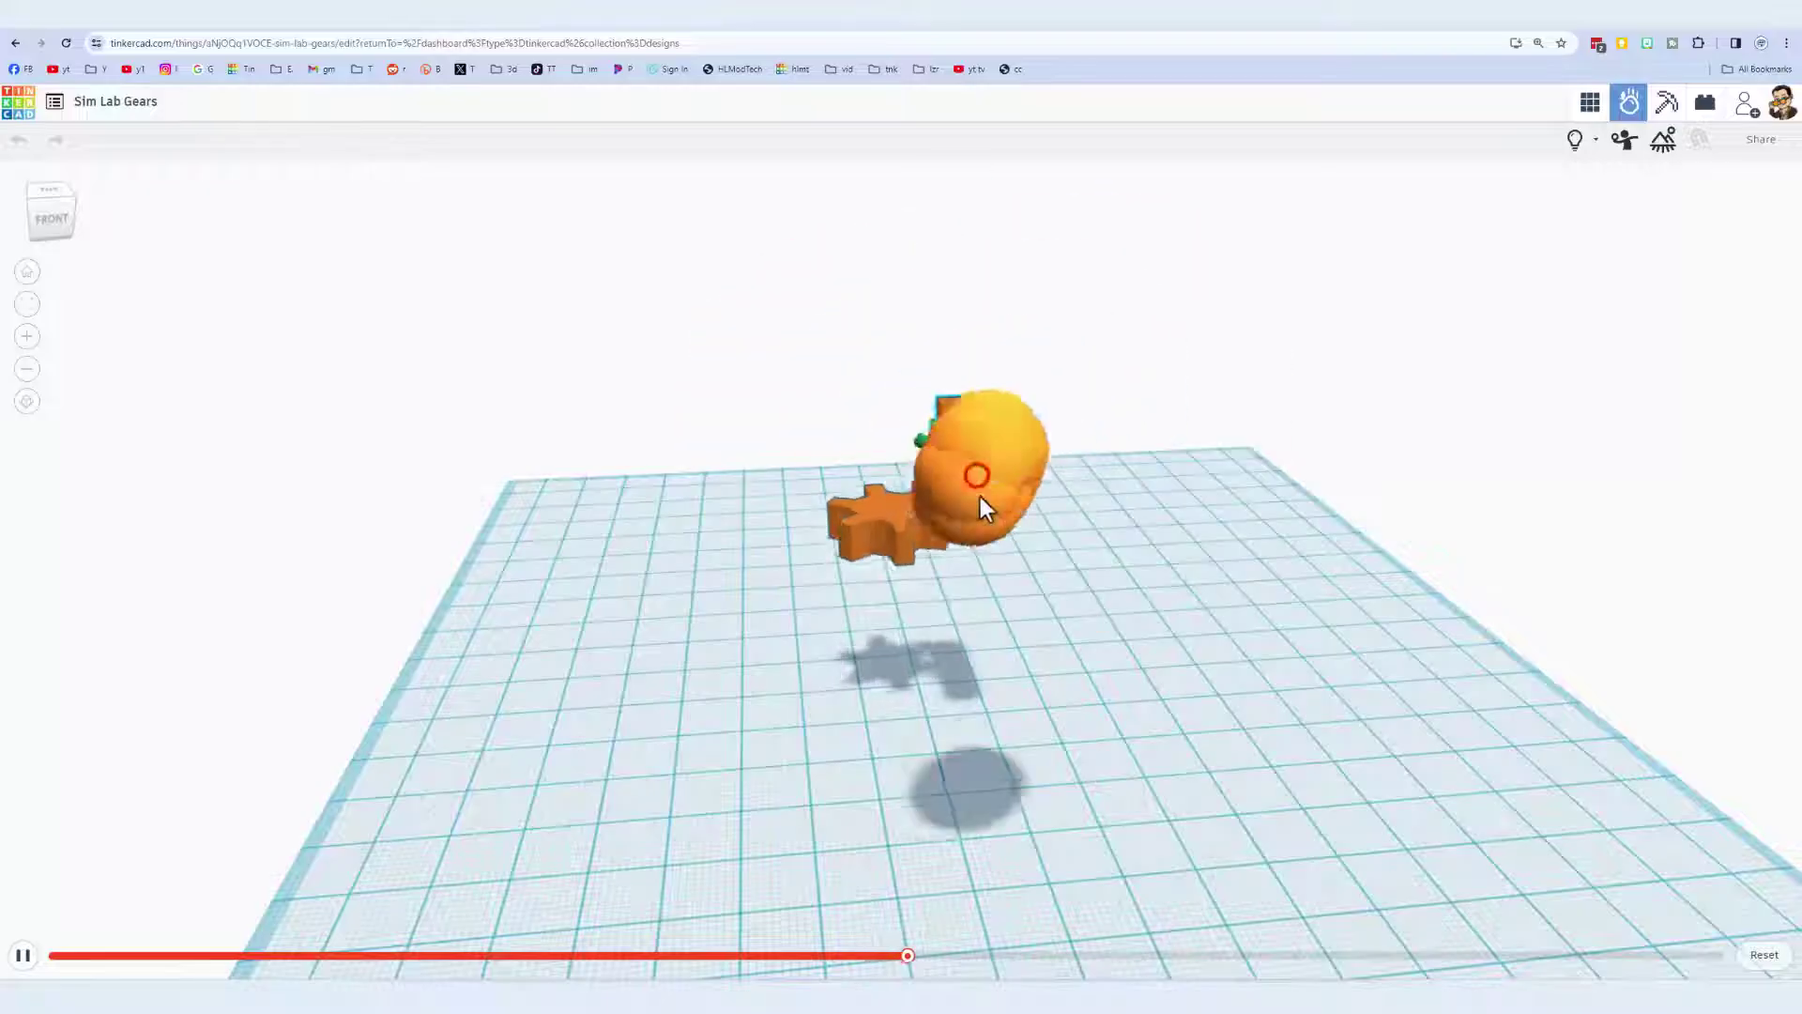
click(988, 484)
click(992, 504)
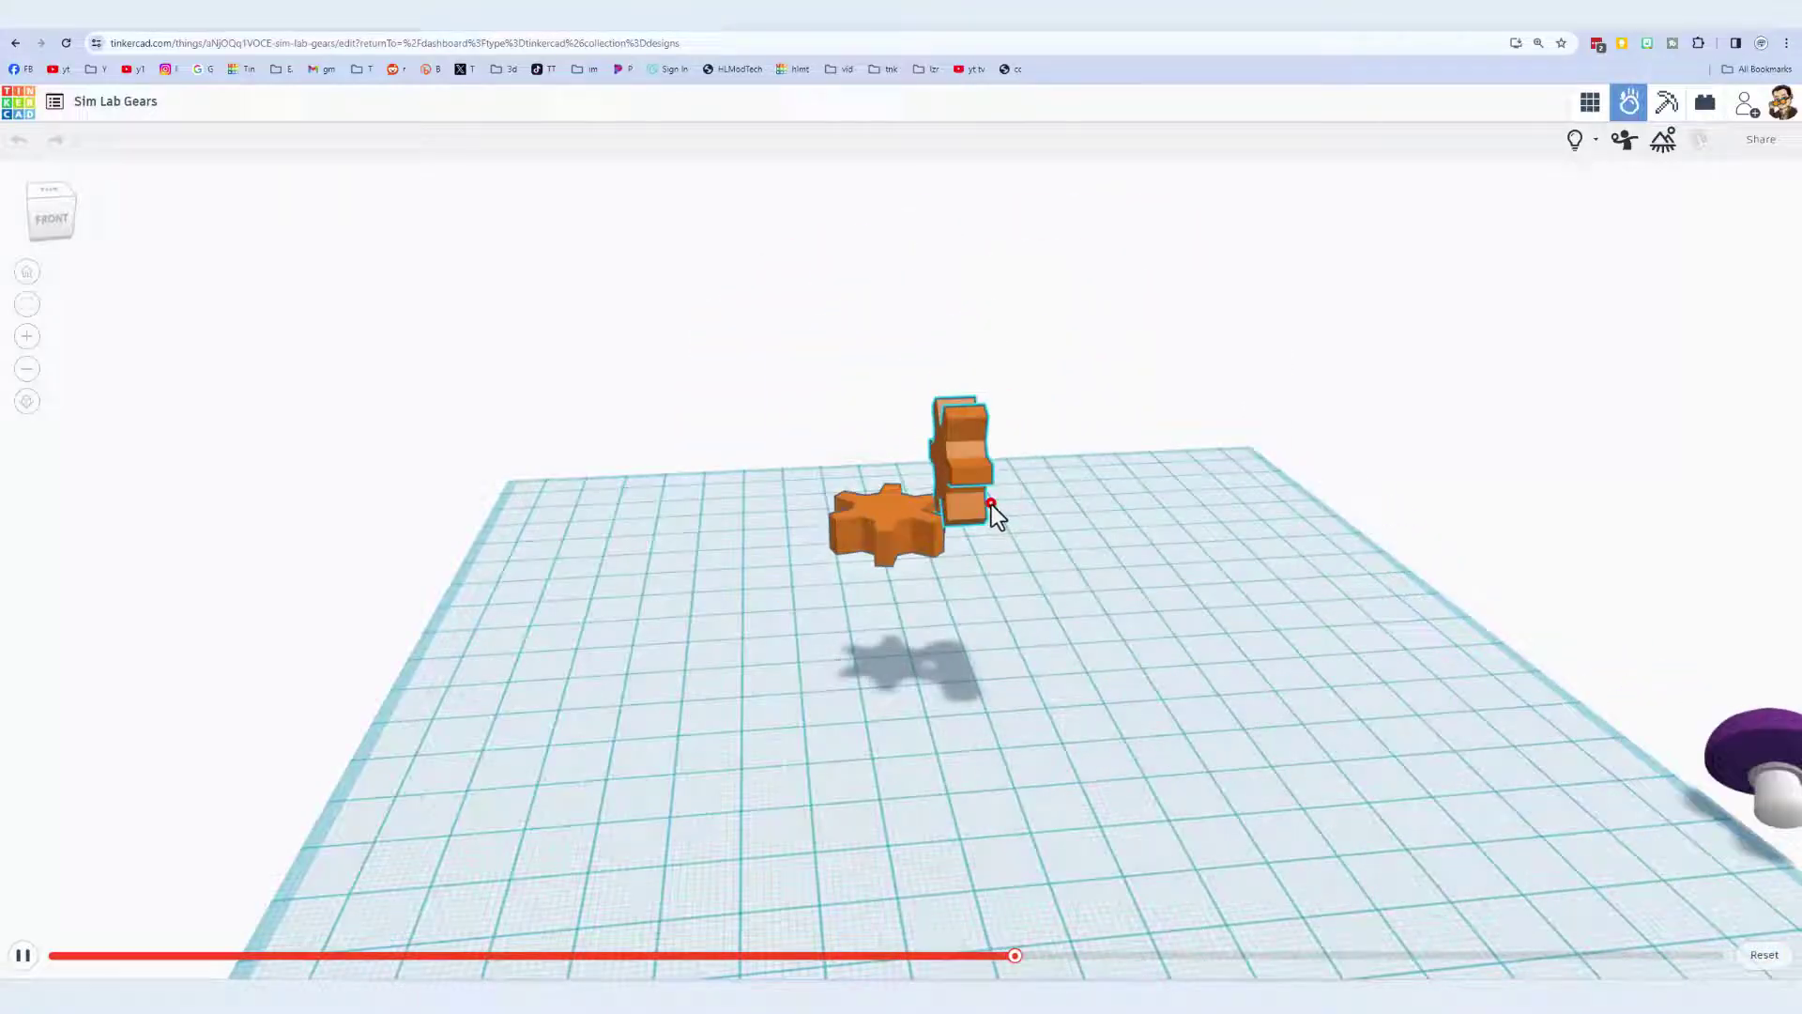
Reset the simulation and select the upright gear together with its axle.
click(1737, 959)
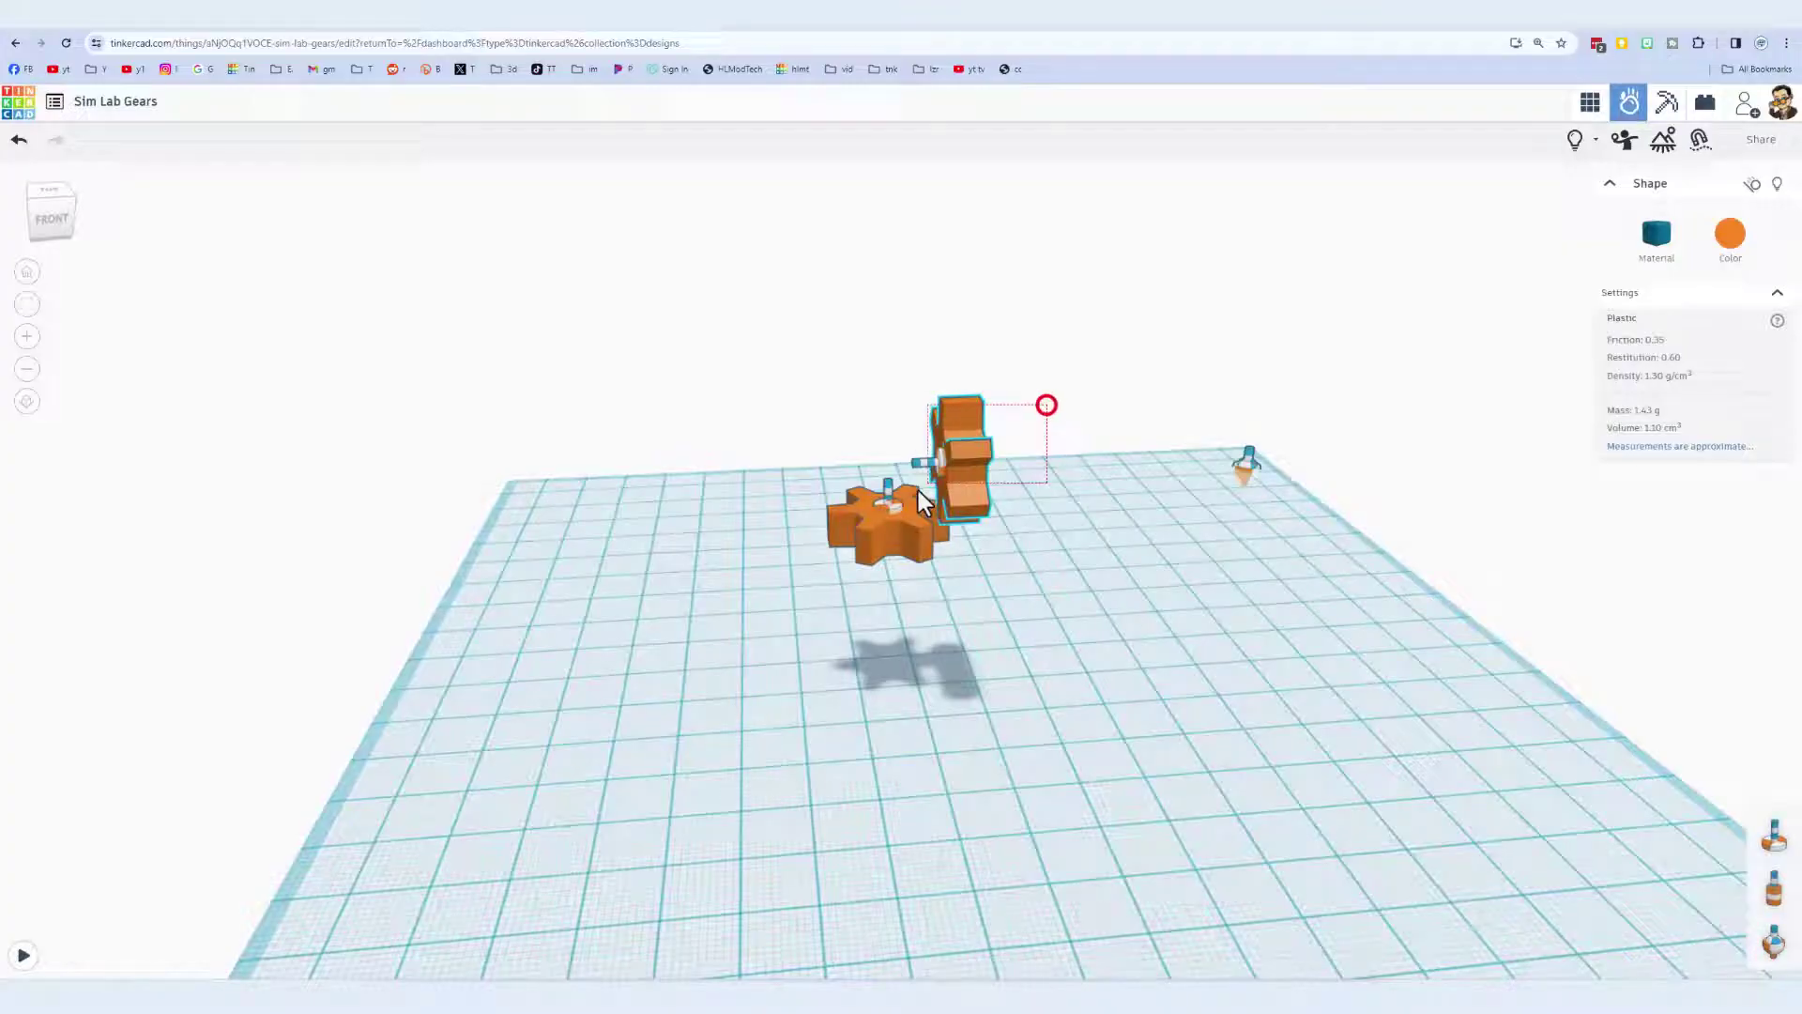
click(1081, 529)
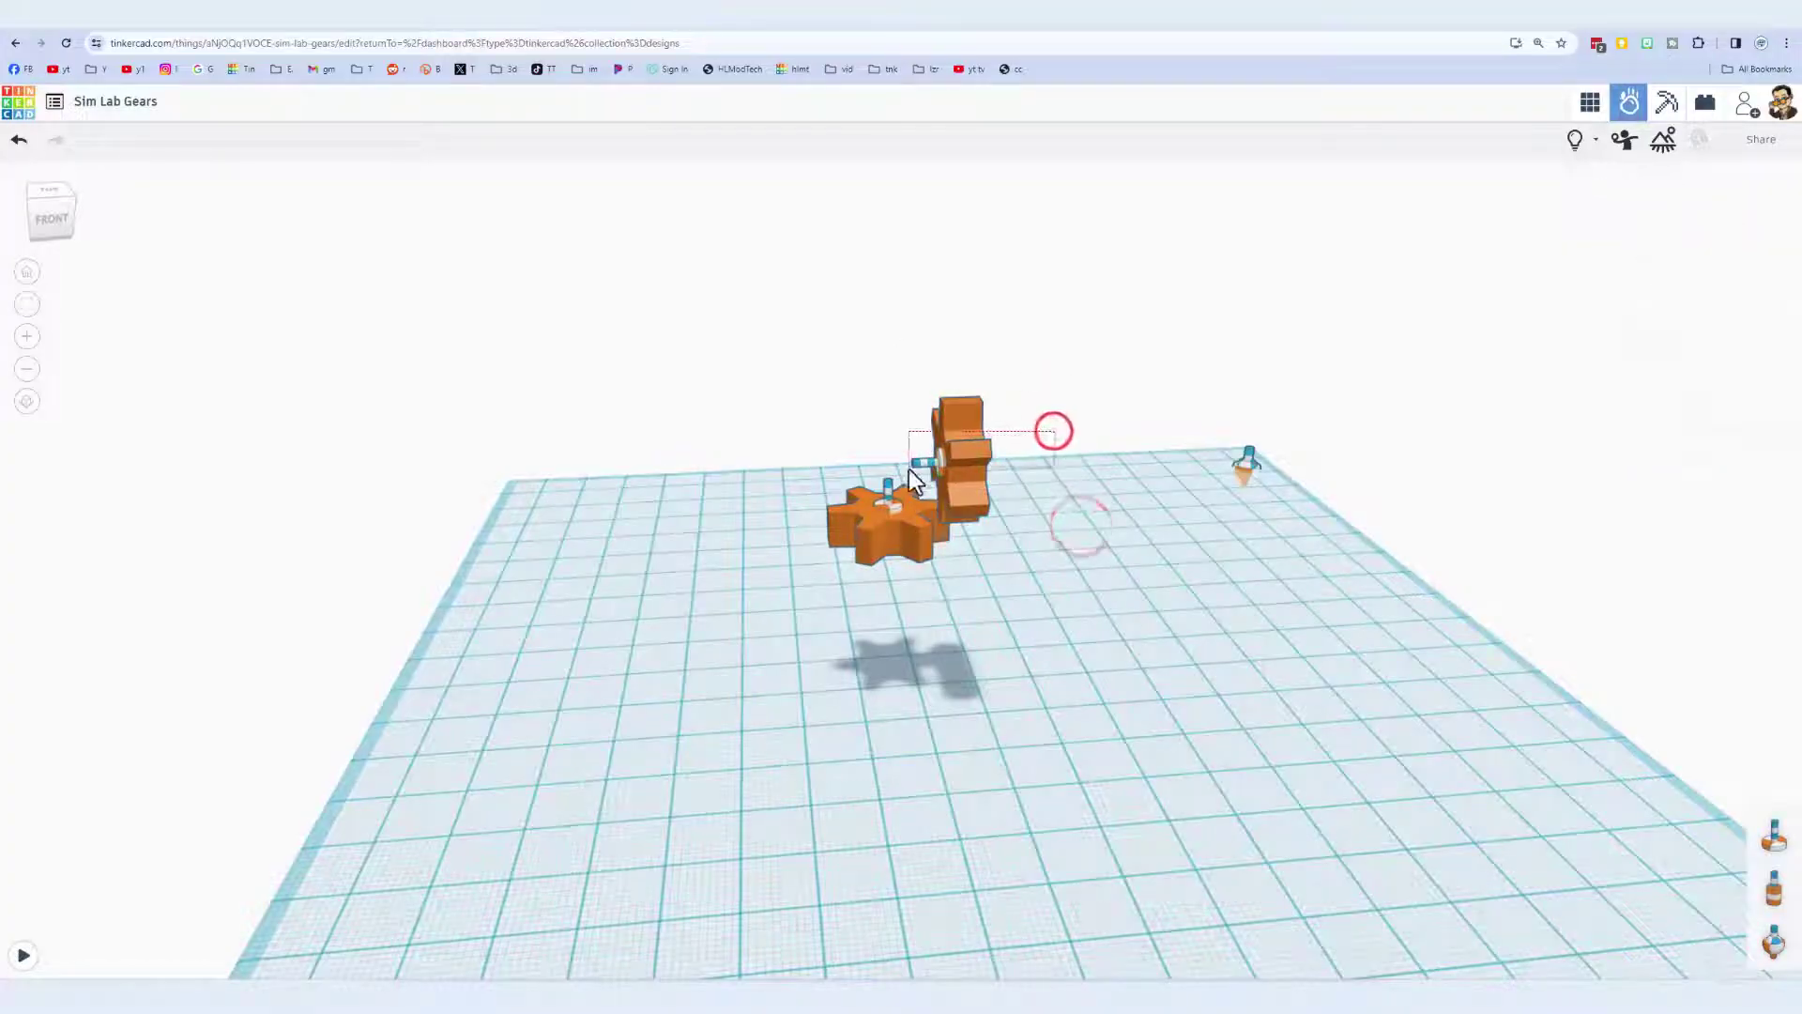
drag(908, 470, 910, 467)
scroll(1010, 588, up, 3)
right_drag(1014, 536, 1034, 504)
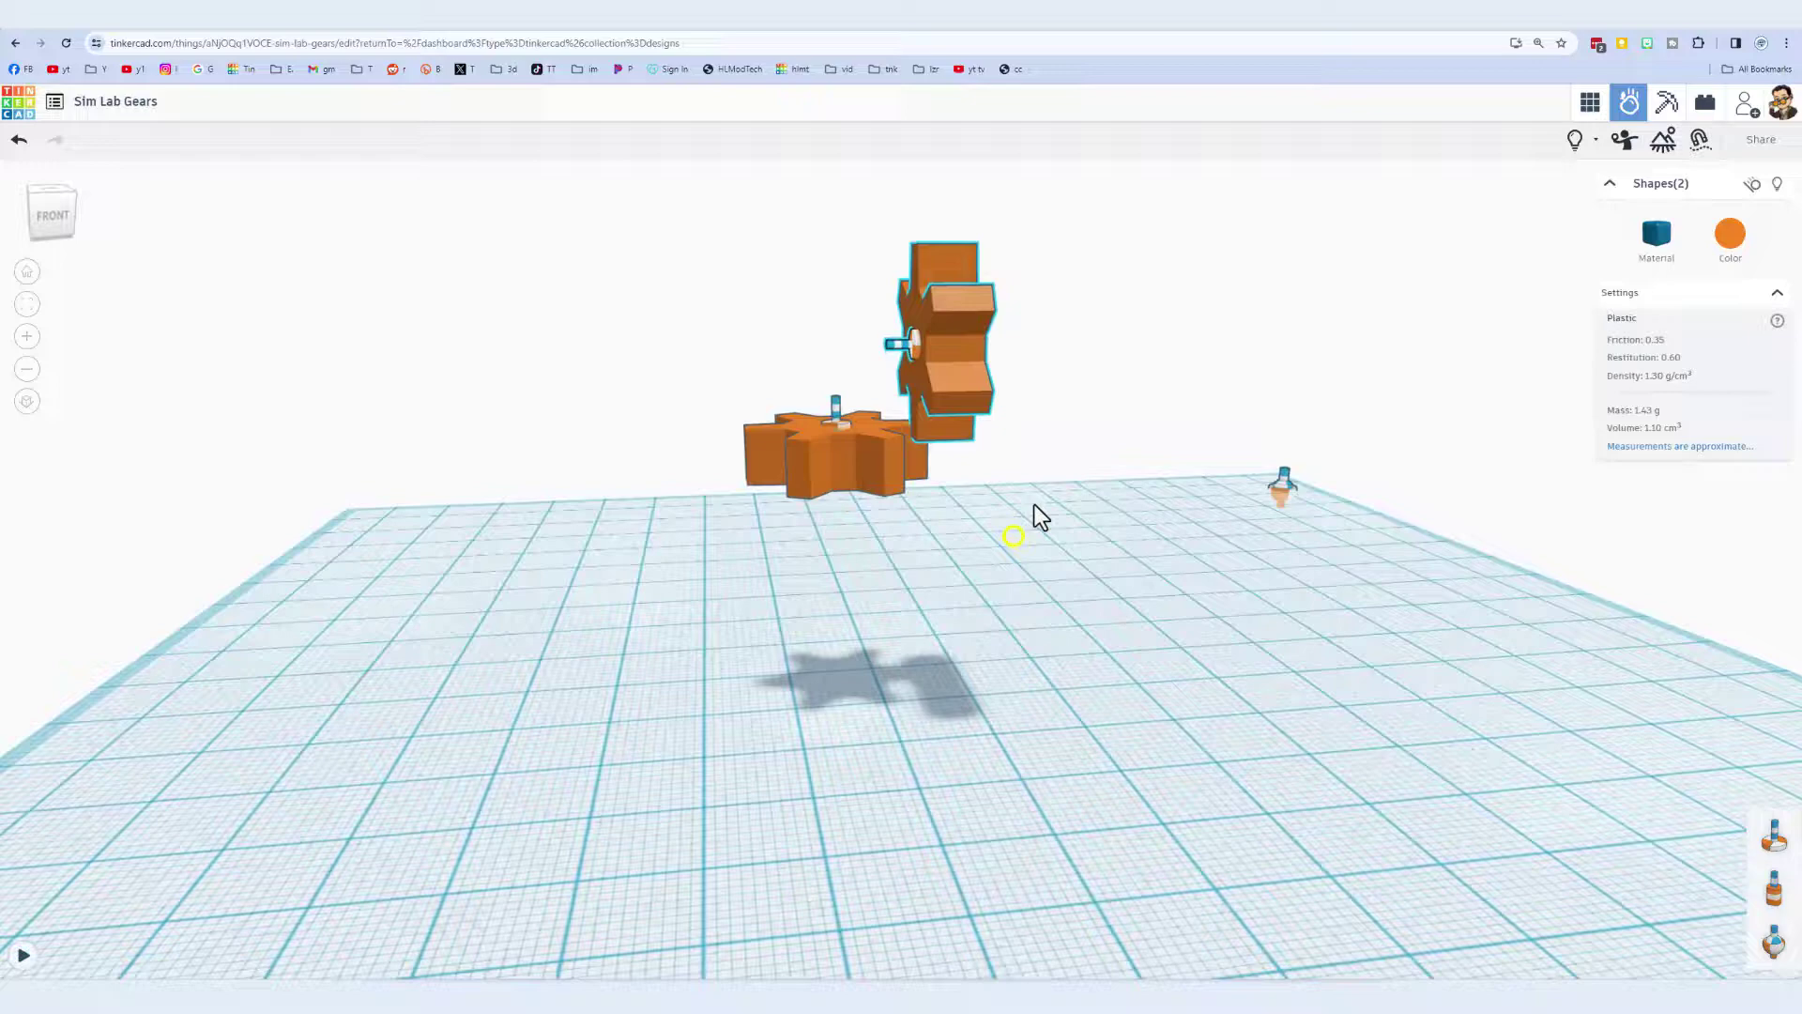
Lower the upright gear 1 mm and nudge it sideways to mesh tighter with the flat gear.
drag(948, 186, 948, 176)
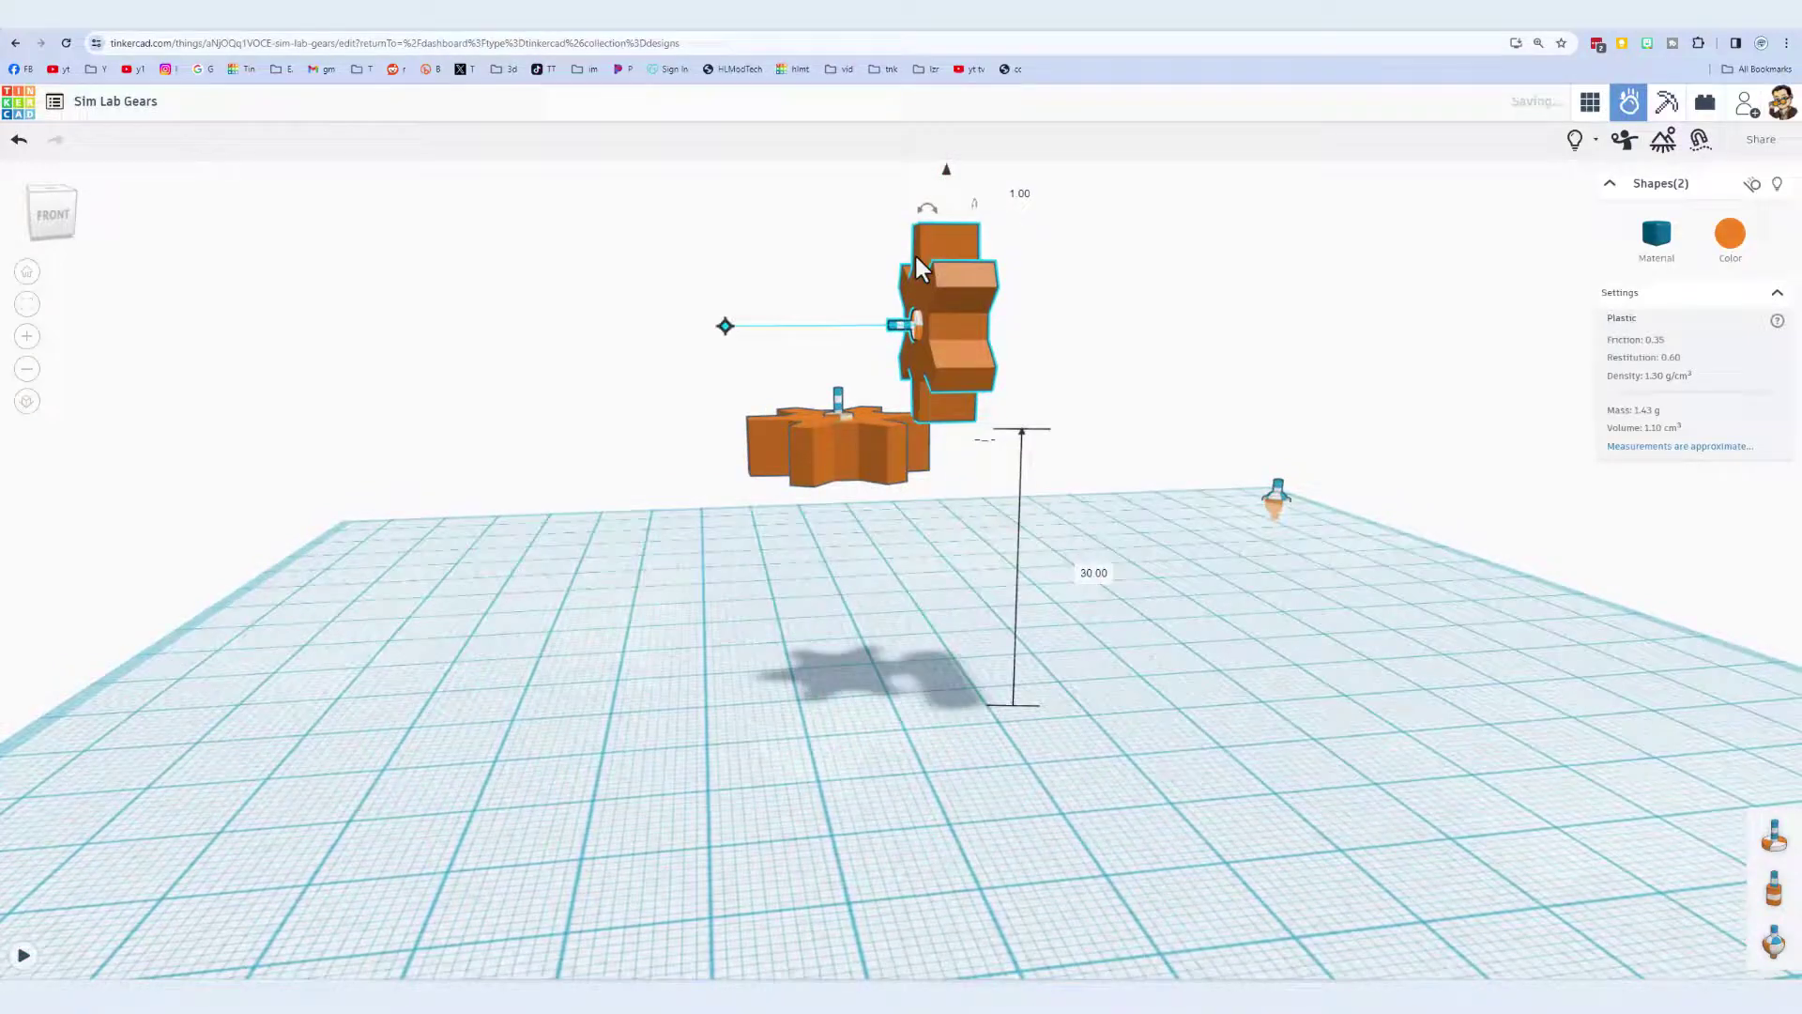
right_drag(917, 266, 937, 381)
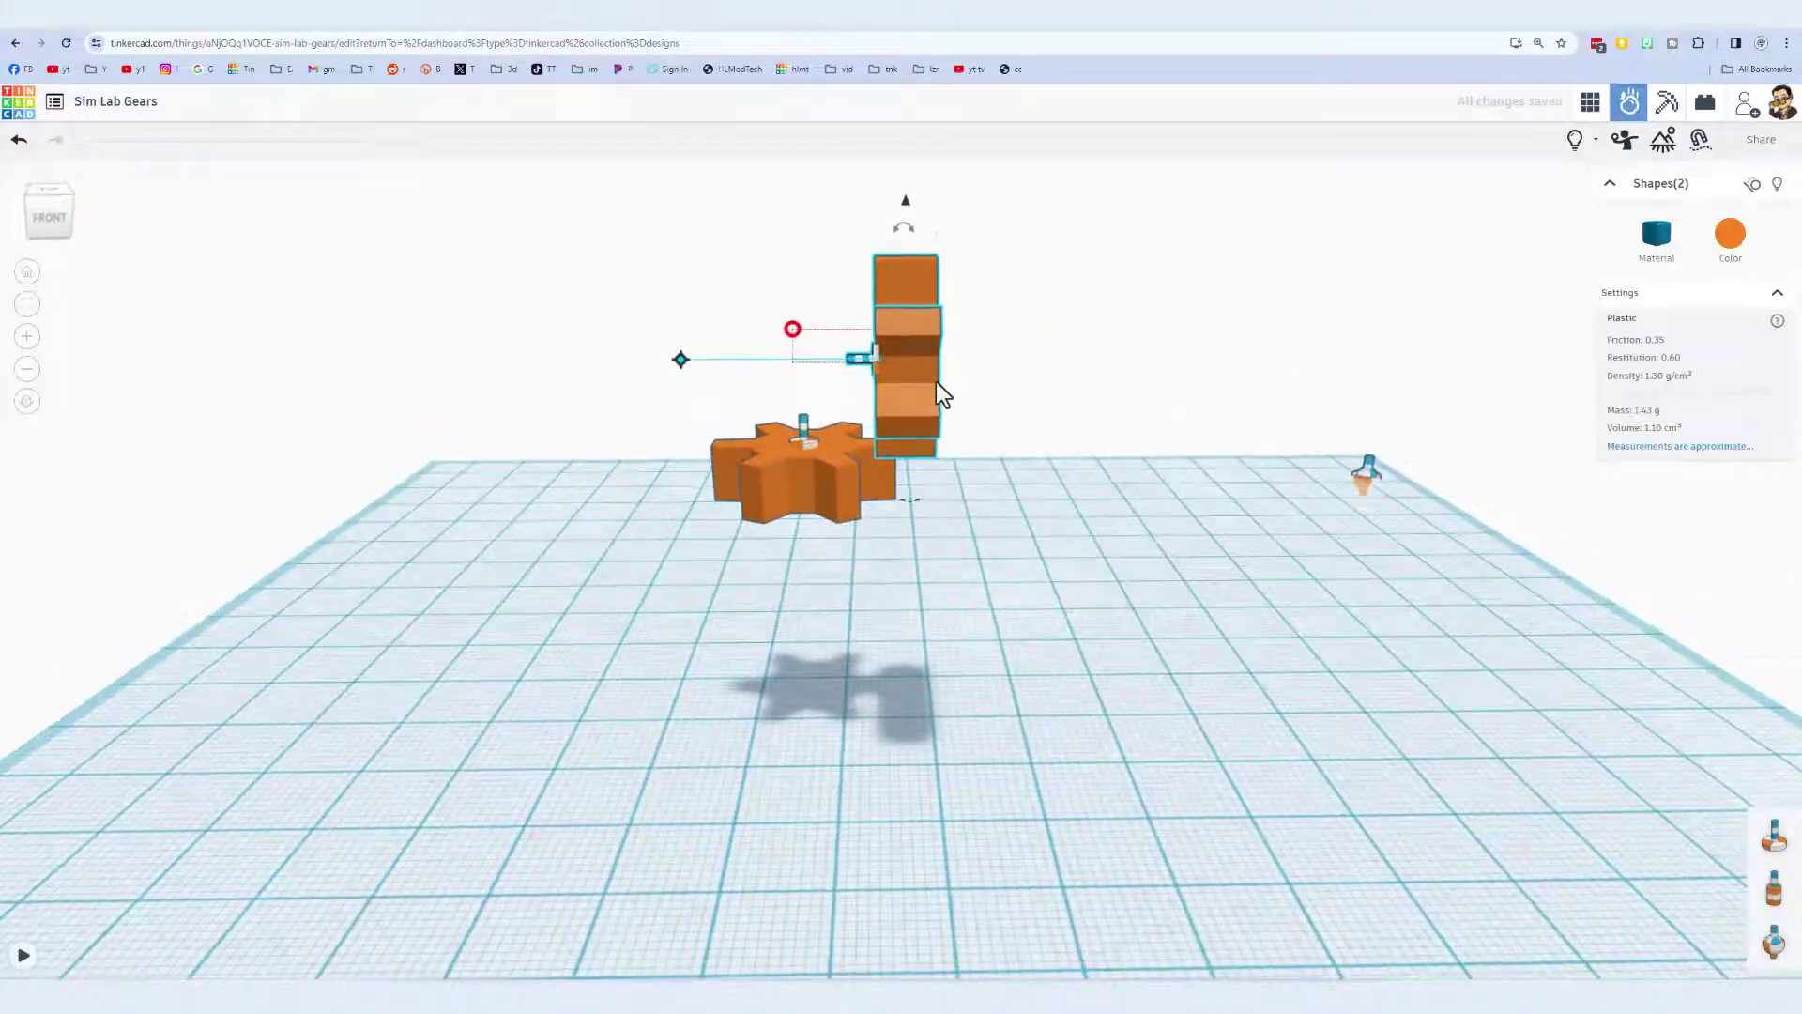
key(Right)
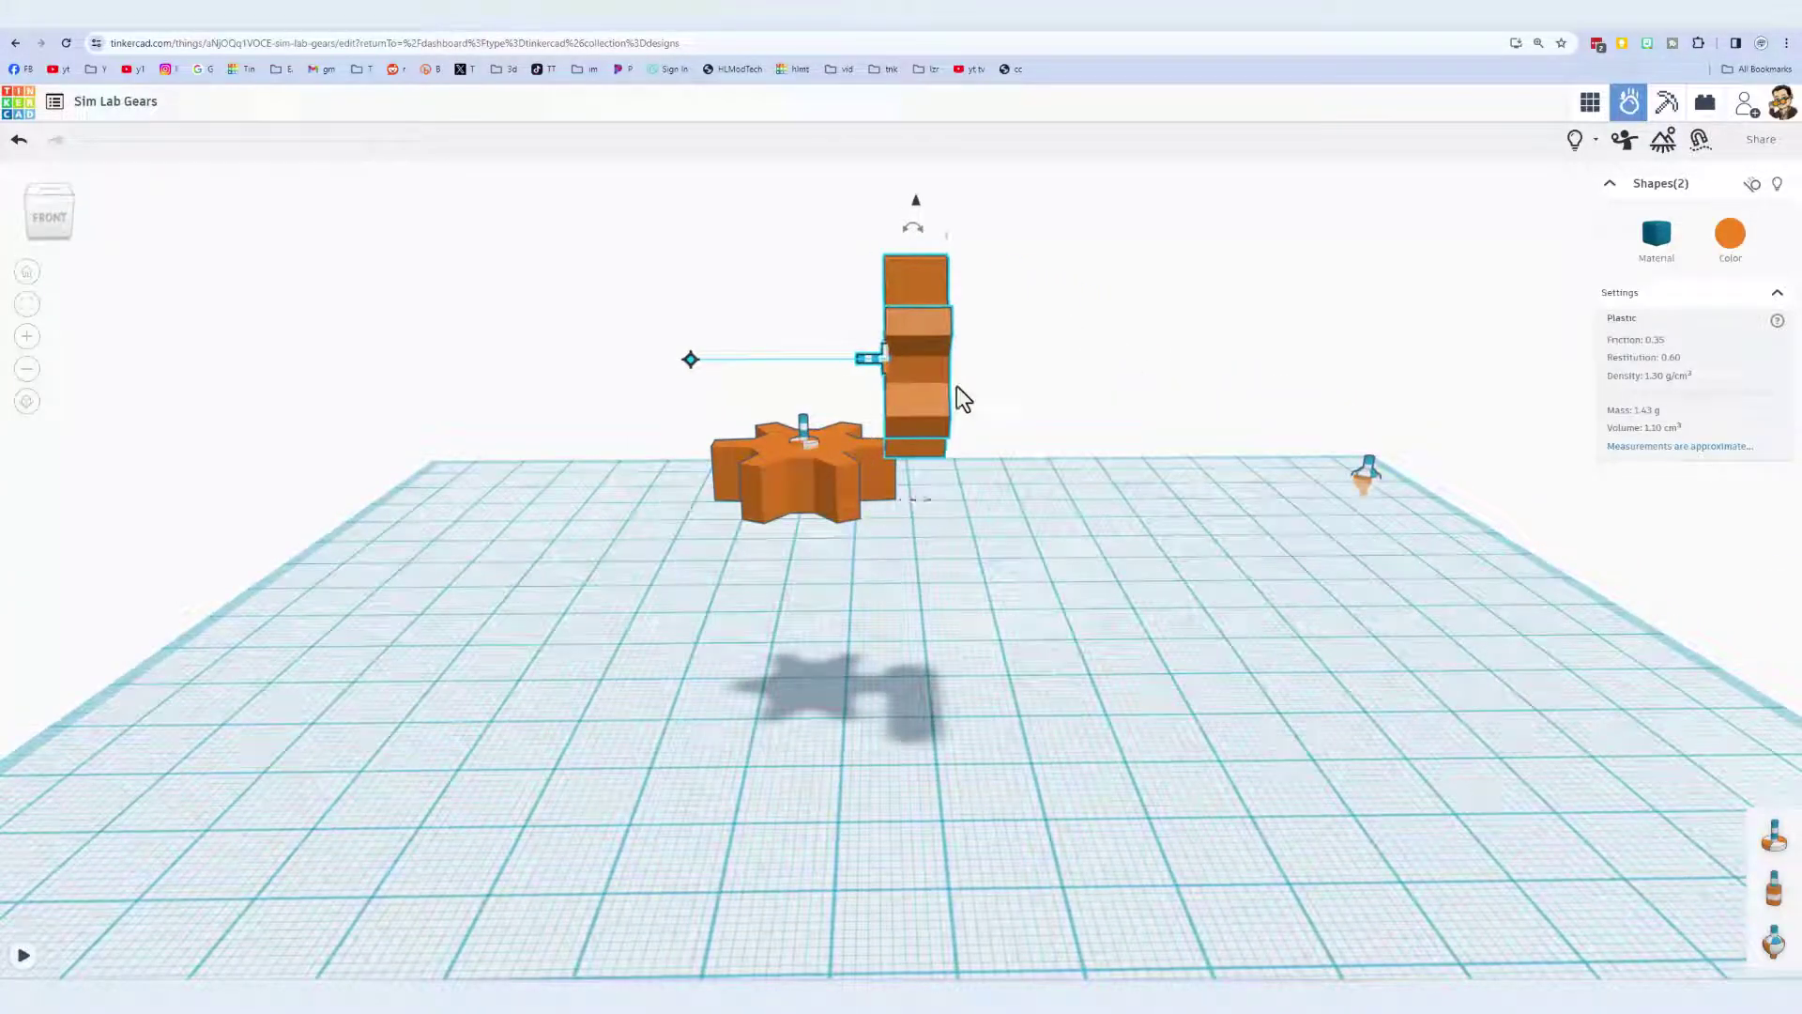
drag(919, 205, 916, 213)
right_drag(837, 623, 977, 696)
right_drag(1108, 762, 880, 842)
Restart the simulation and drop seven physics objects, including a soccer ball, onto the spinning gears.
click(26, 958)
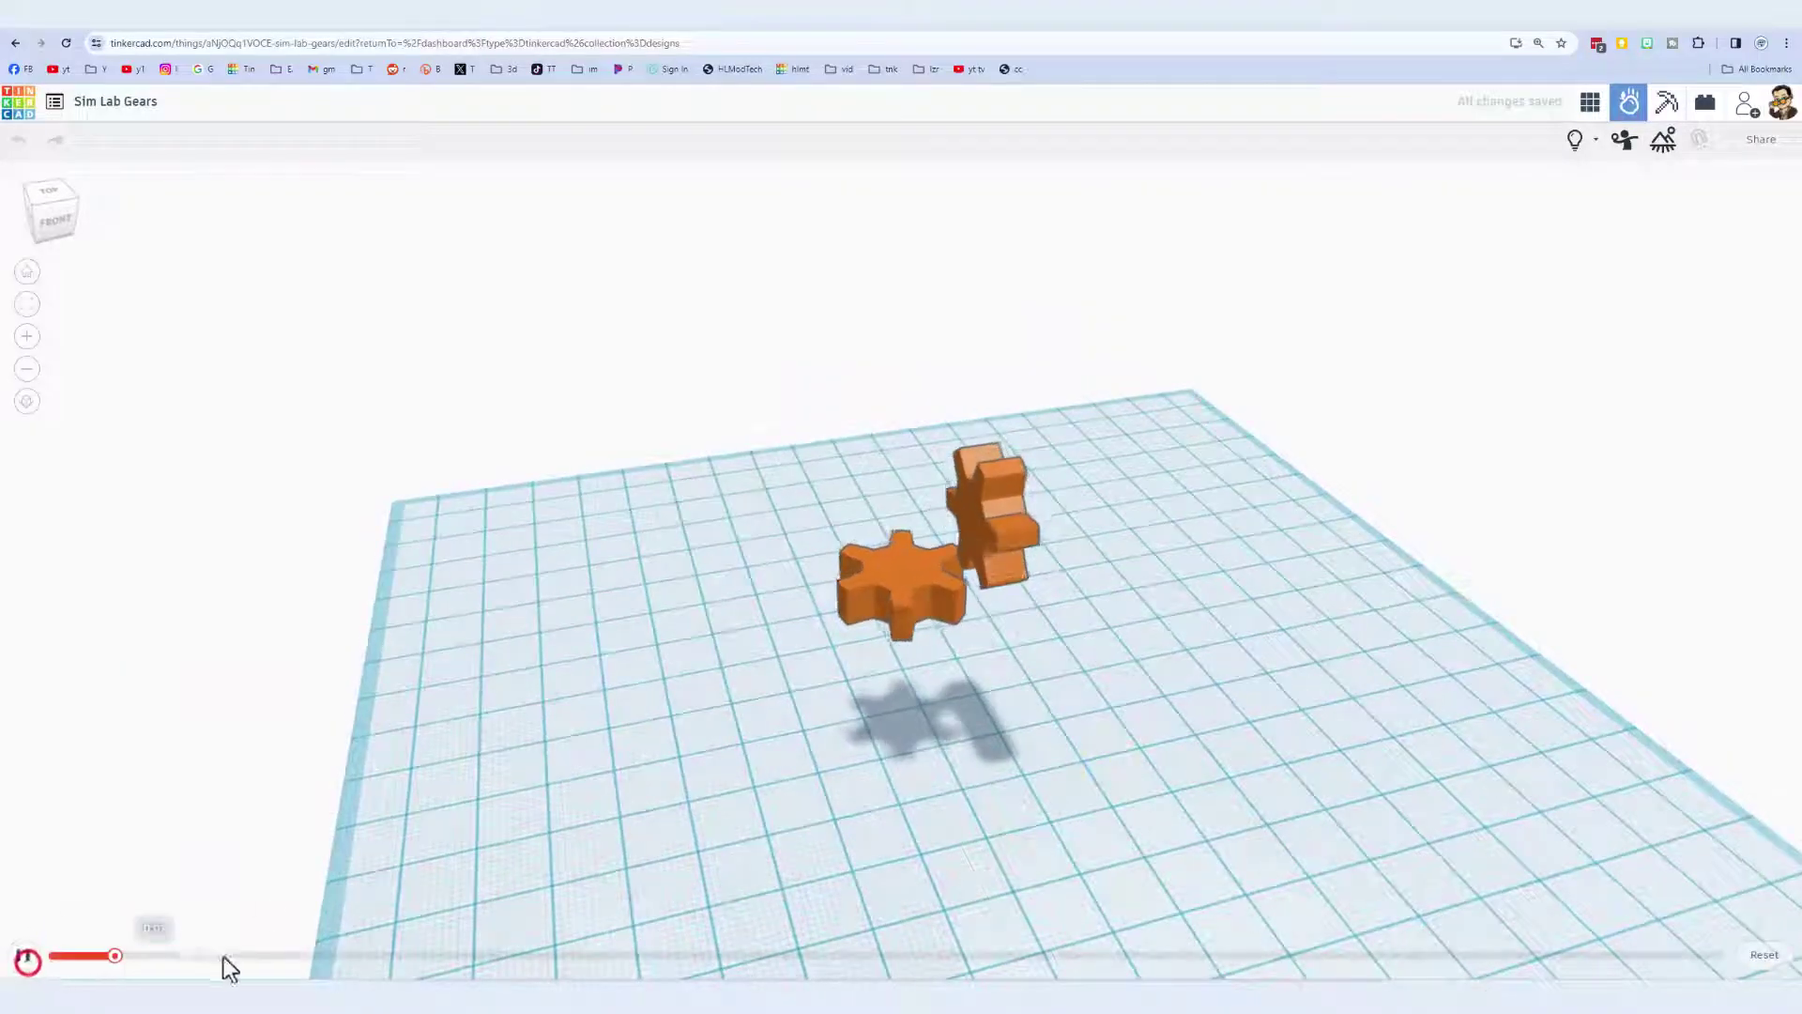
click(1037, 540)
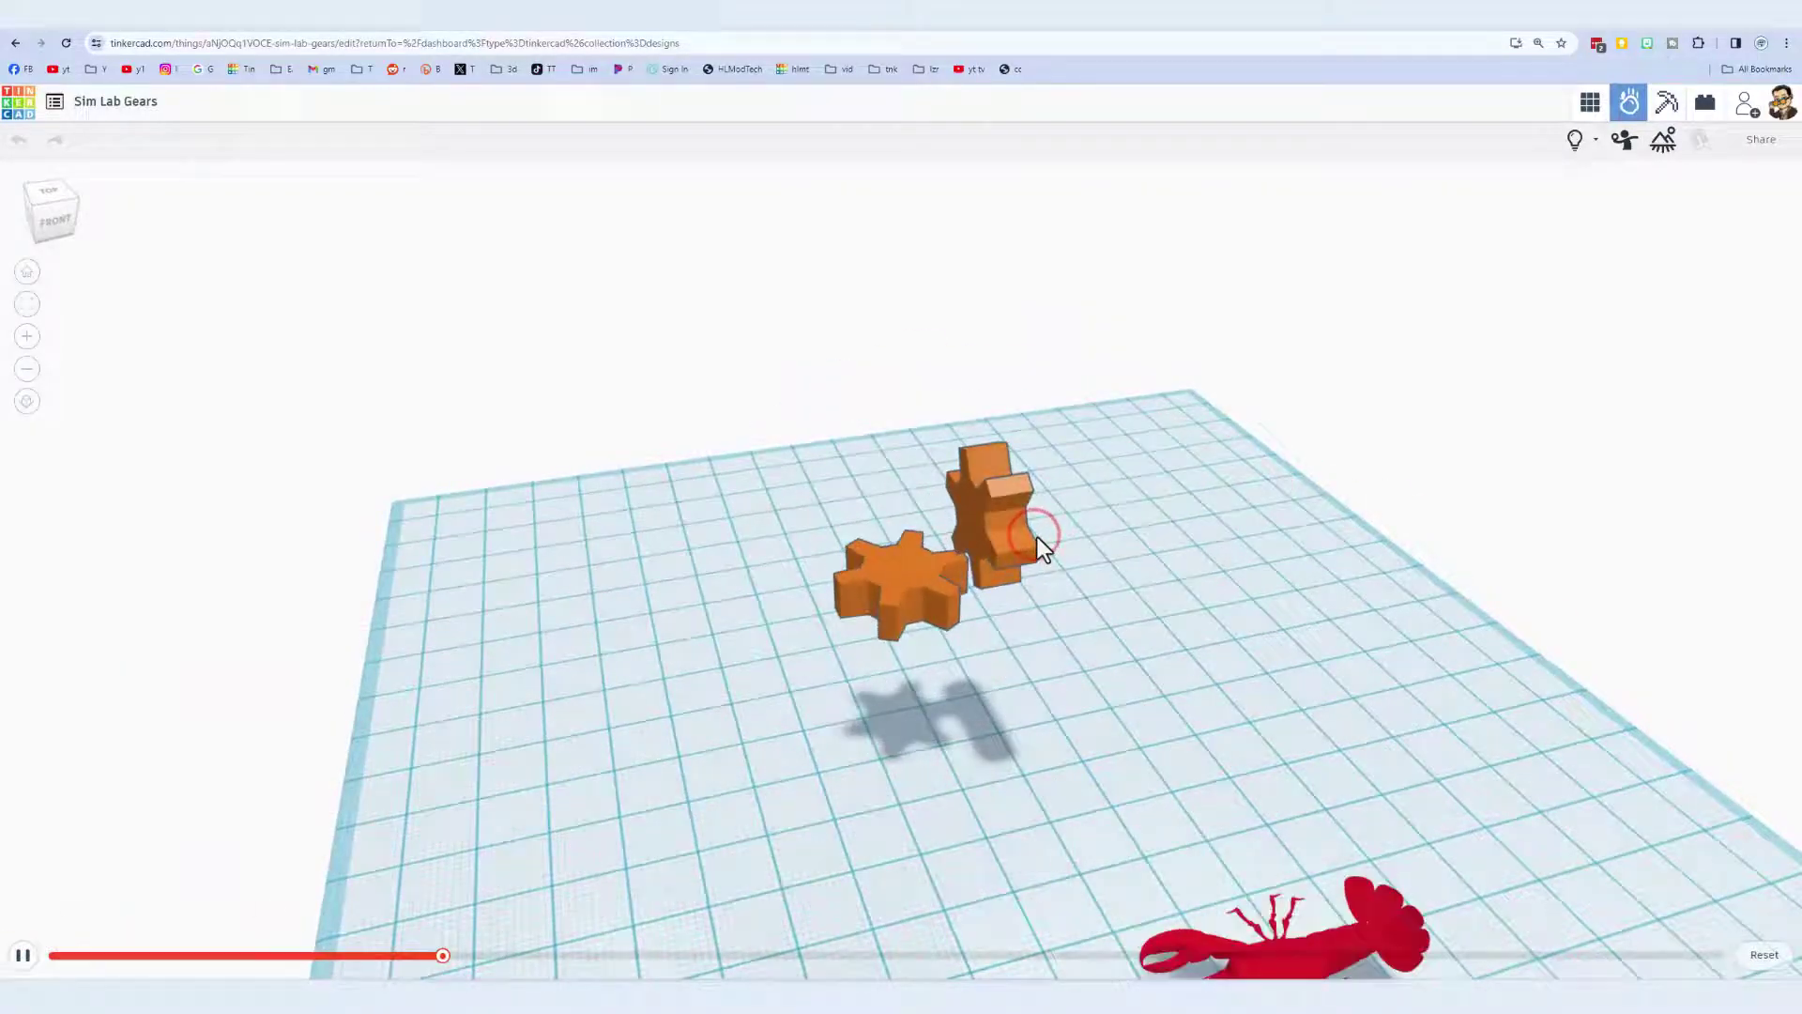
click(1044, 526)
click(1051, 475)
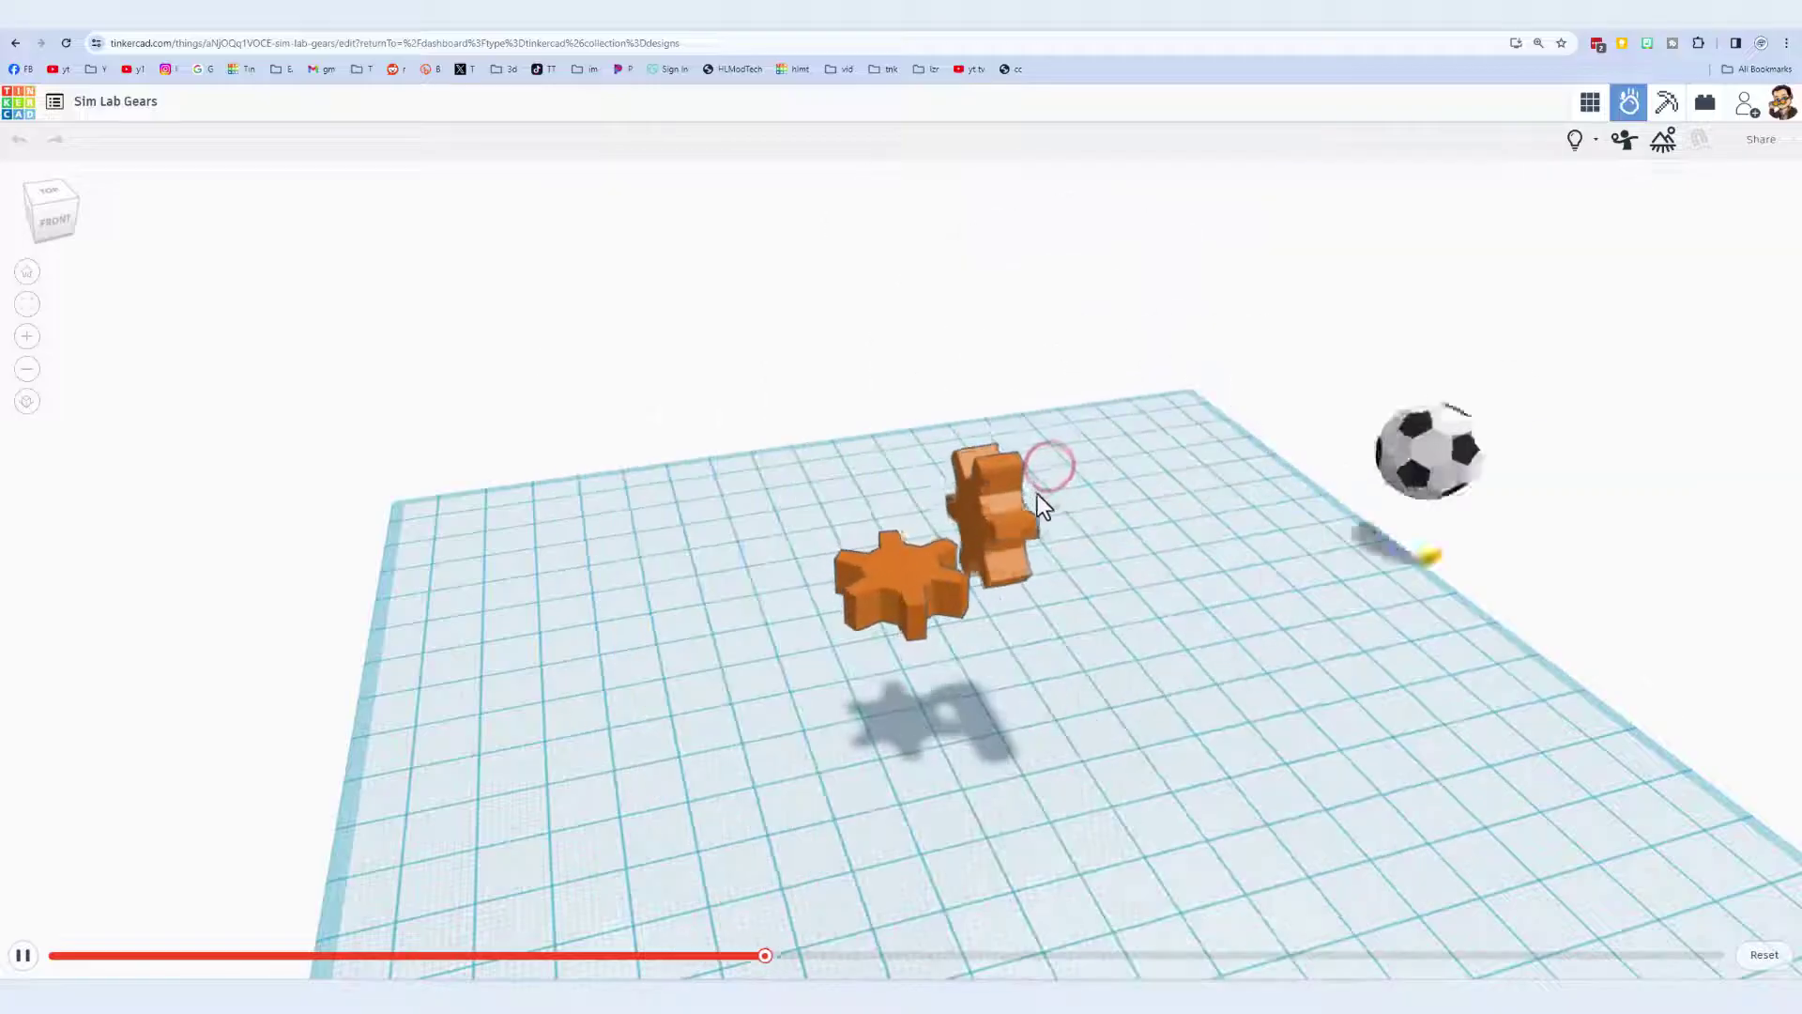
click(991, 438)
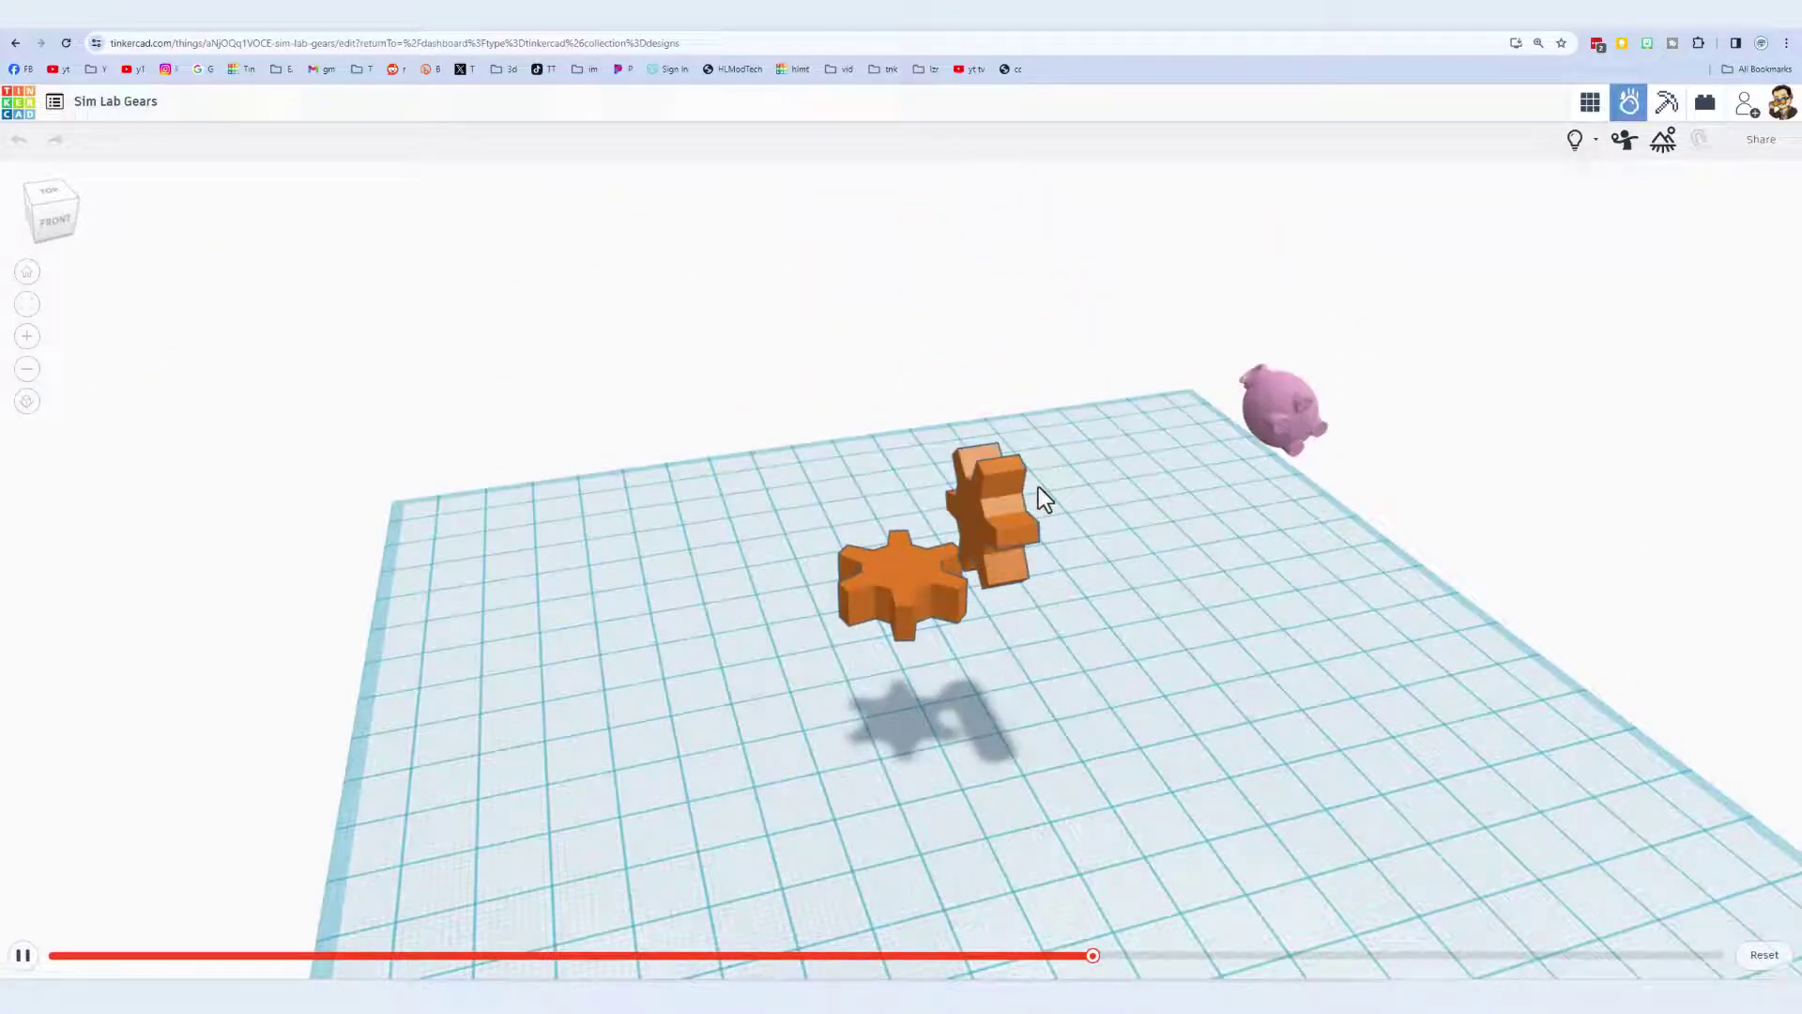
click(1039, 486)
click(988, 415)
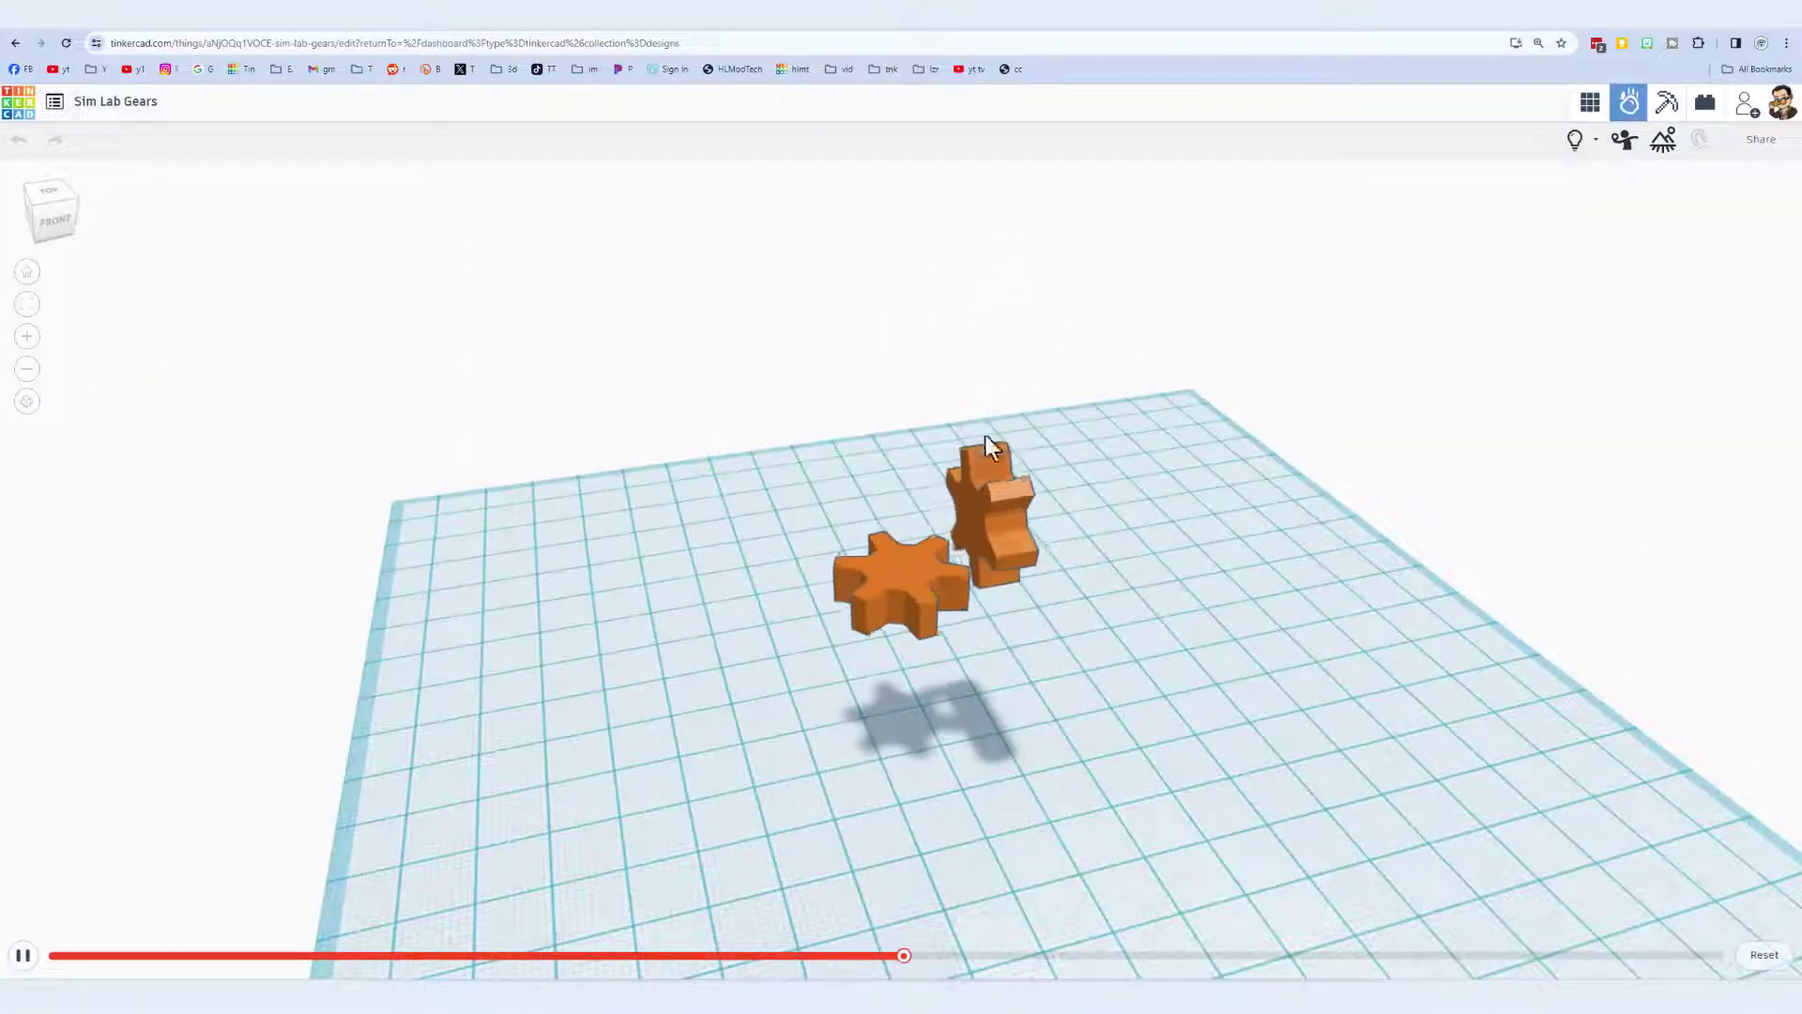
click(1012, 486)
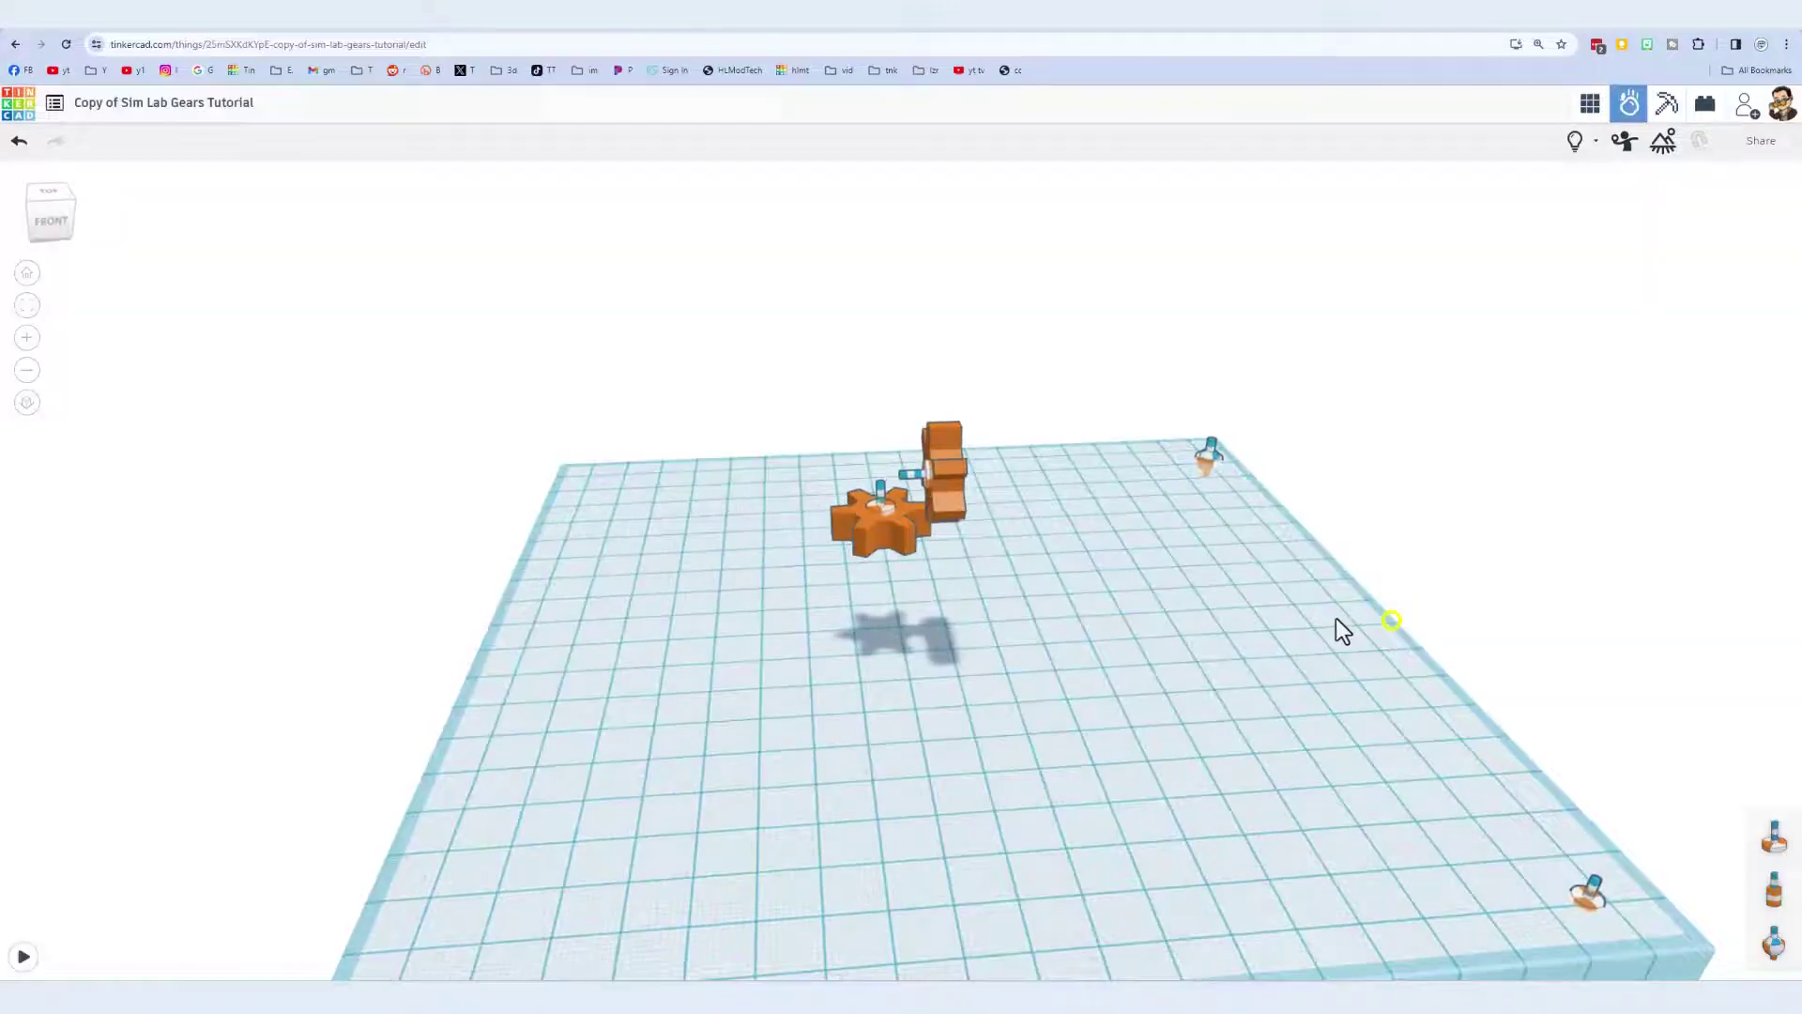
Change the editor's snap grid to 0.1 mm, then reselect both gears back in Sim Lab.
right_drag(1403, 640, 1387, 628)
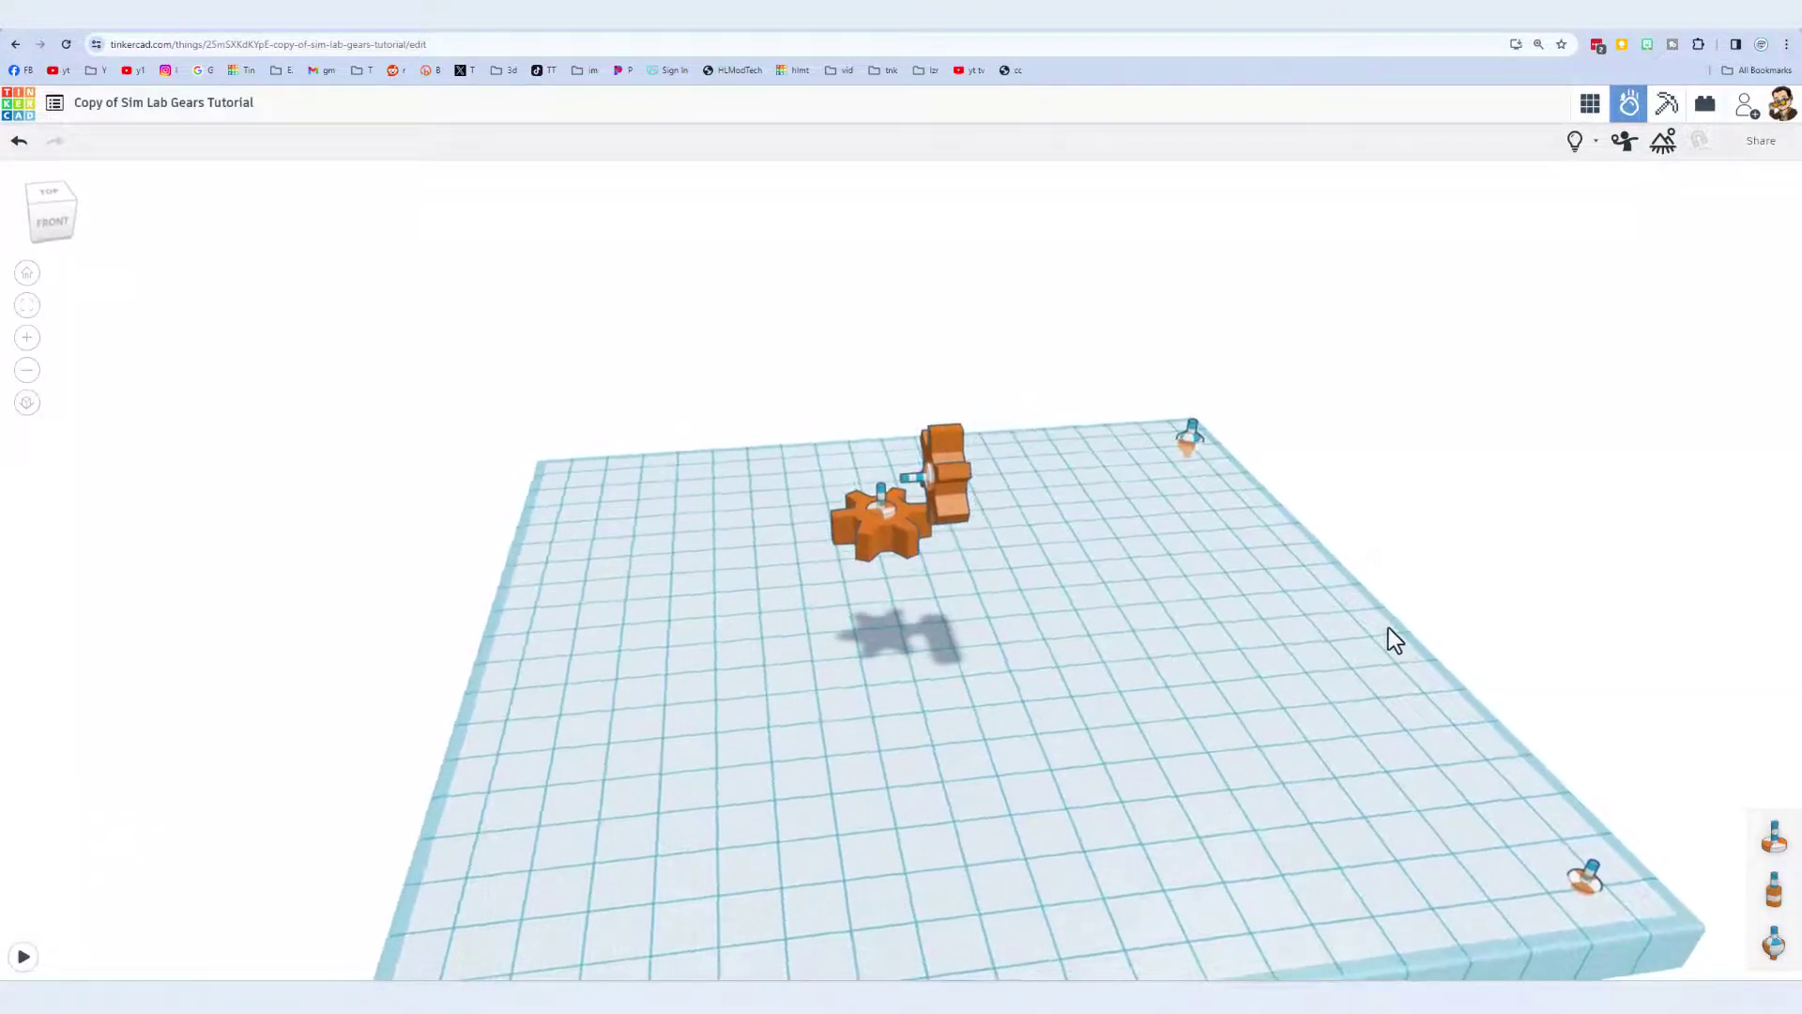
click(1589, 106)
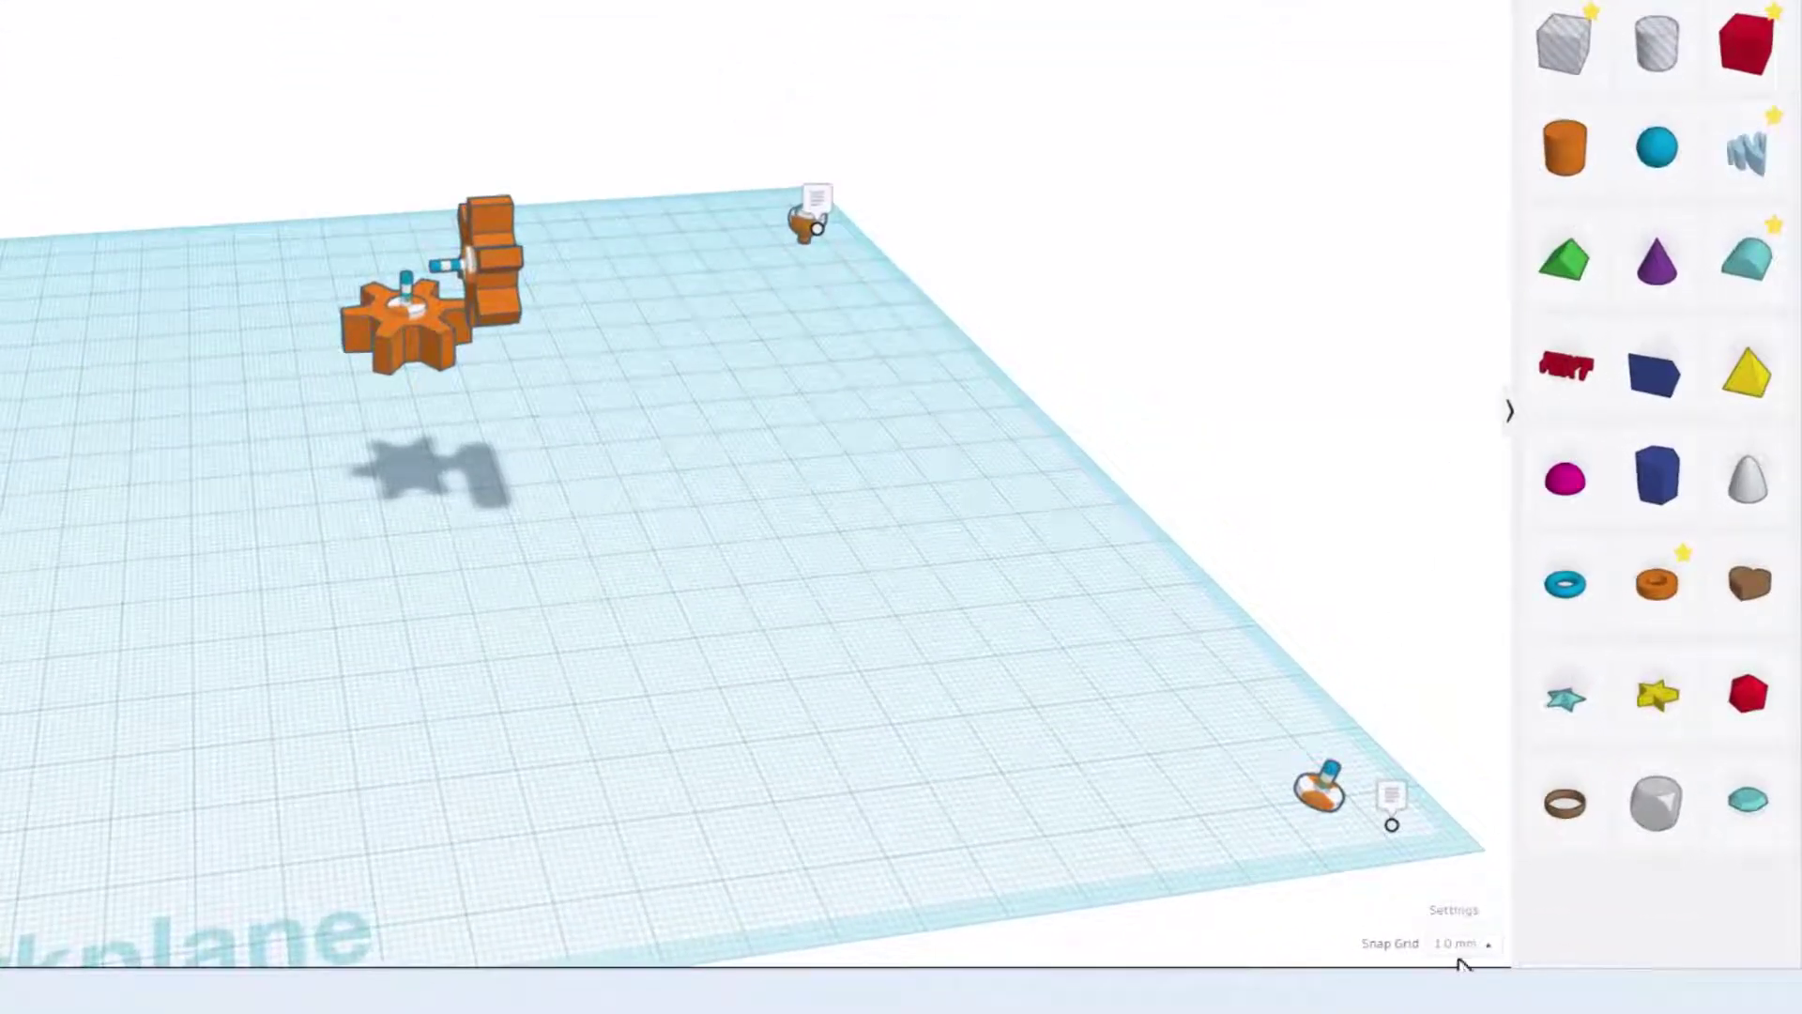
click(1459, 948)
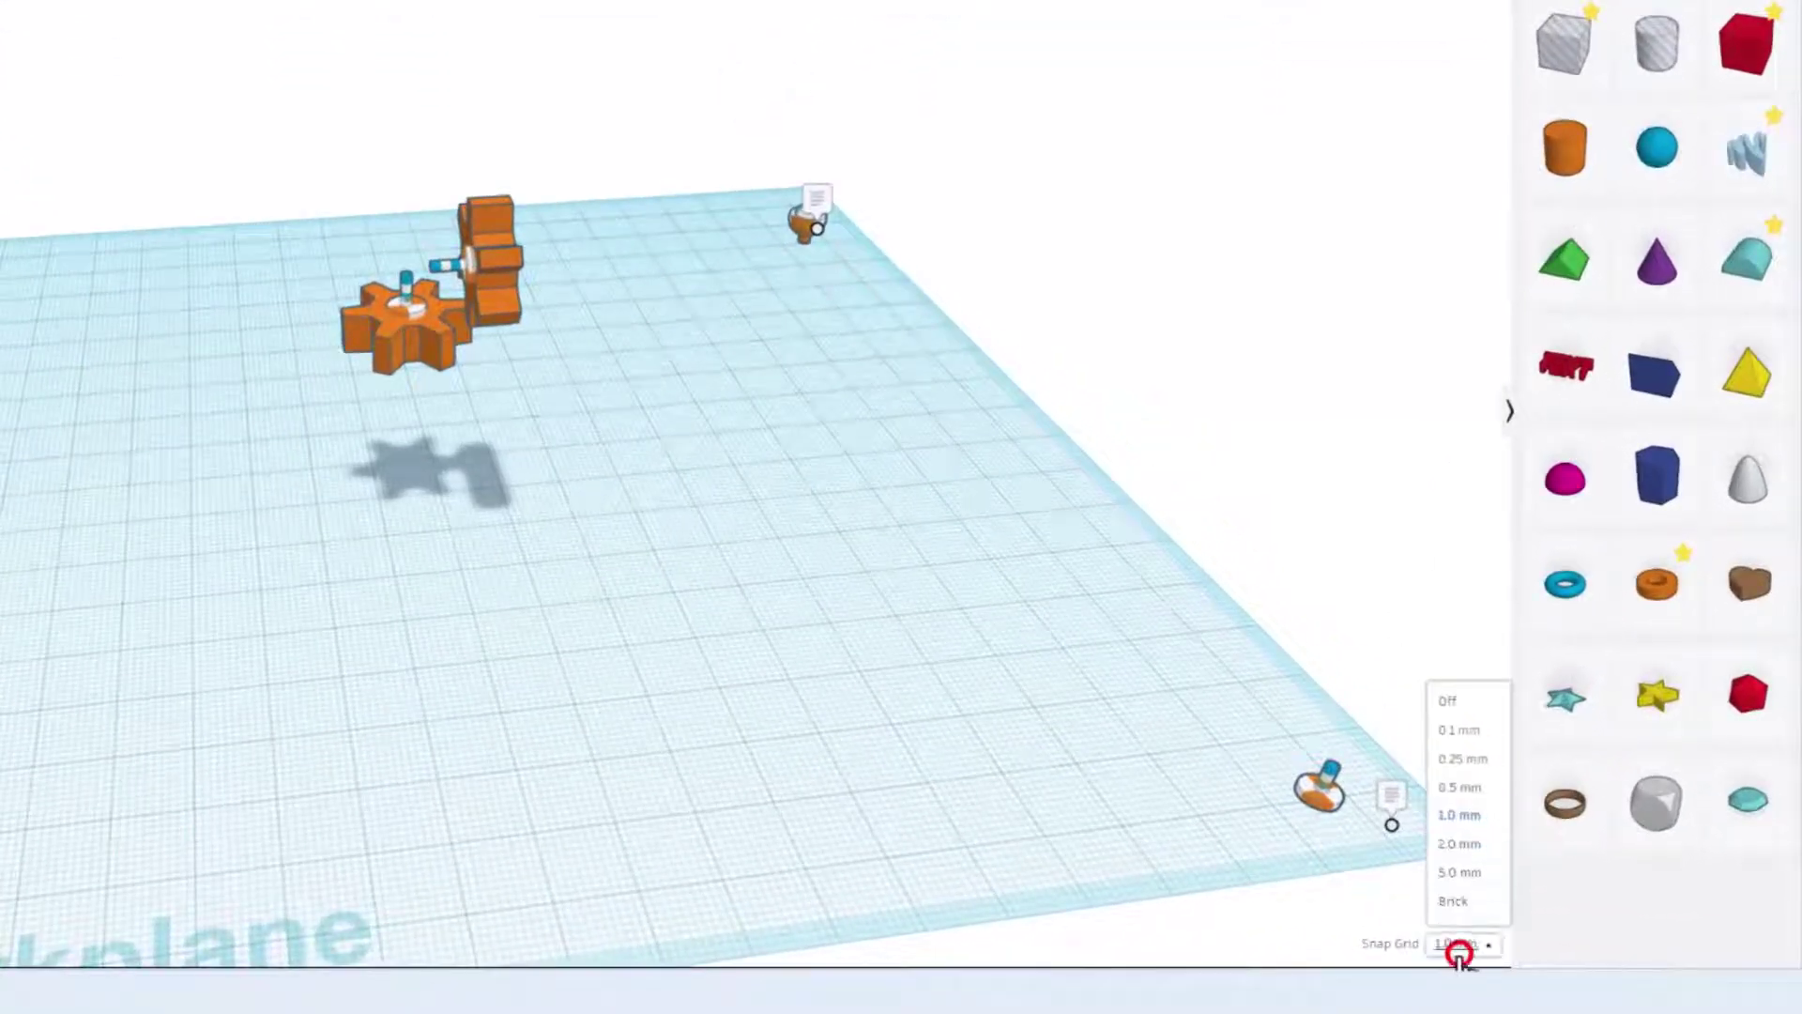
click(1469, 731)
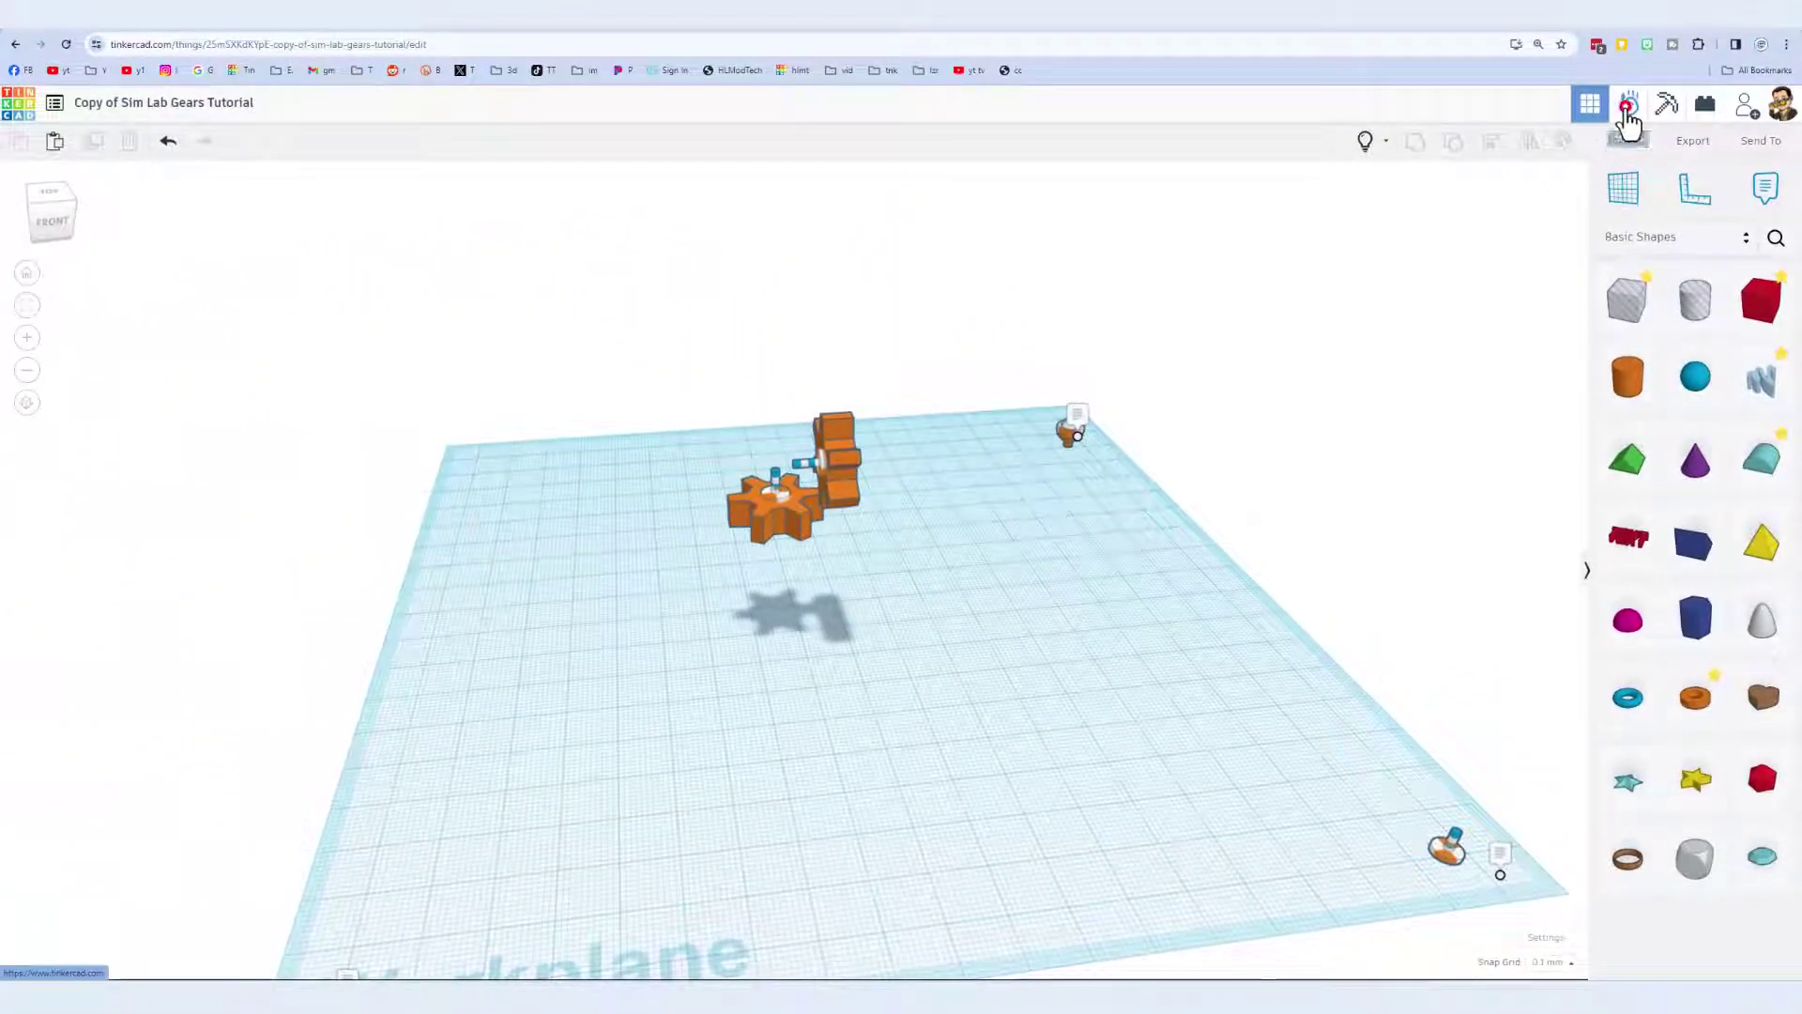
click(1628, 105)
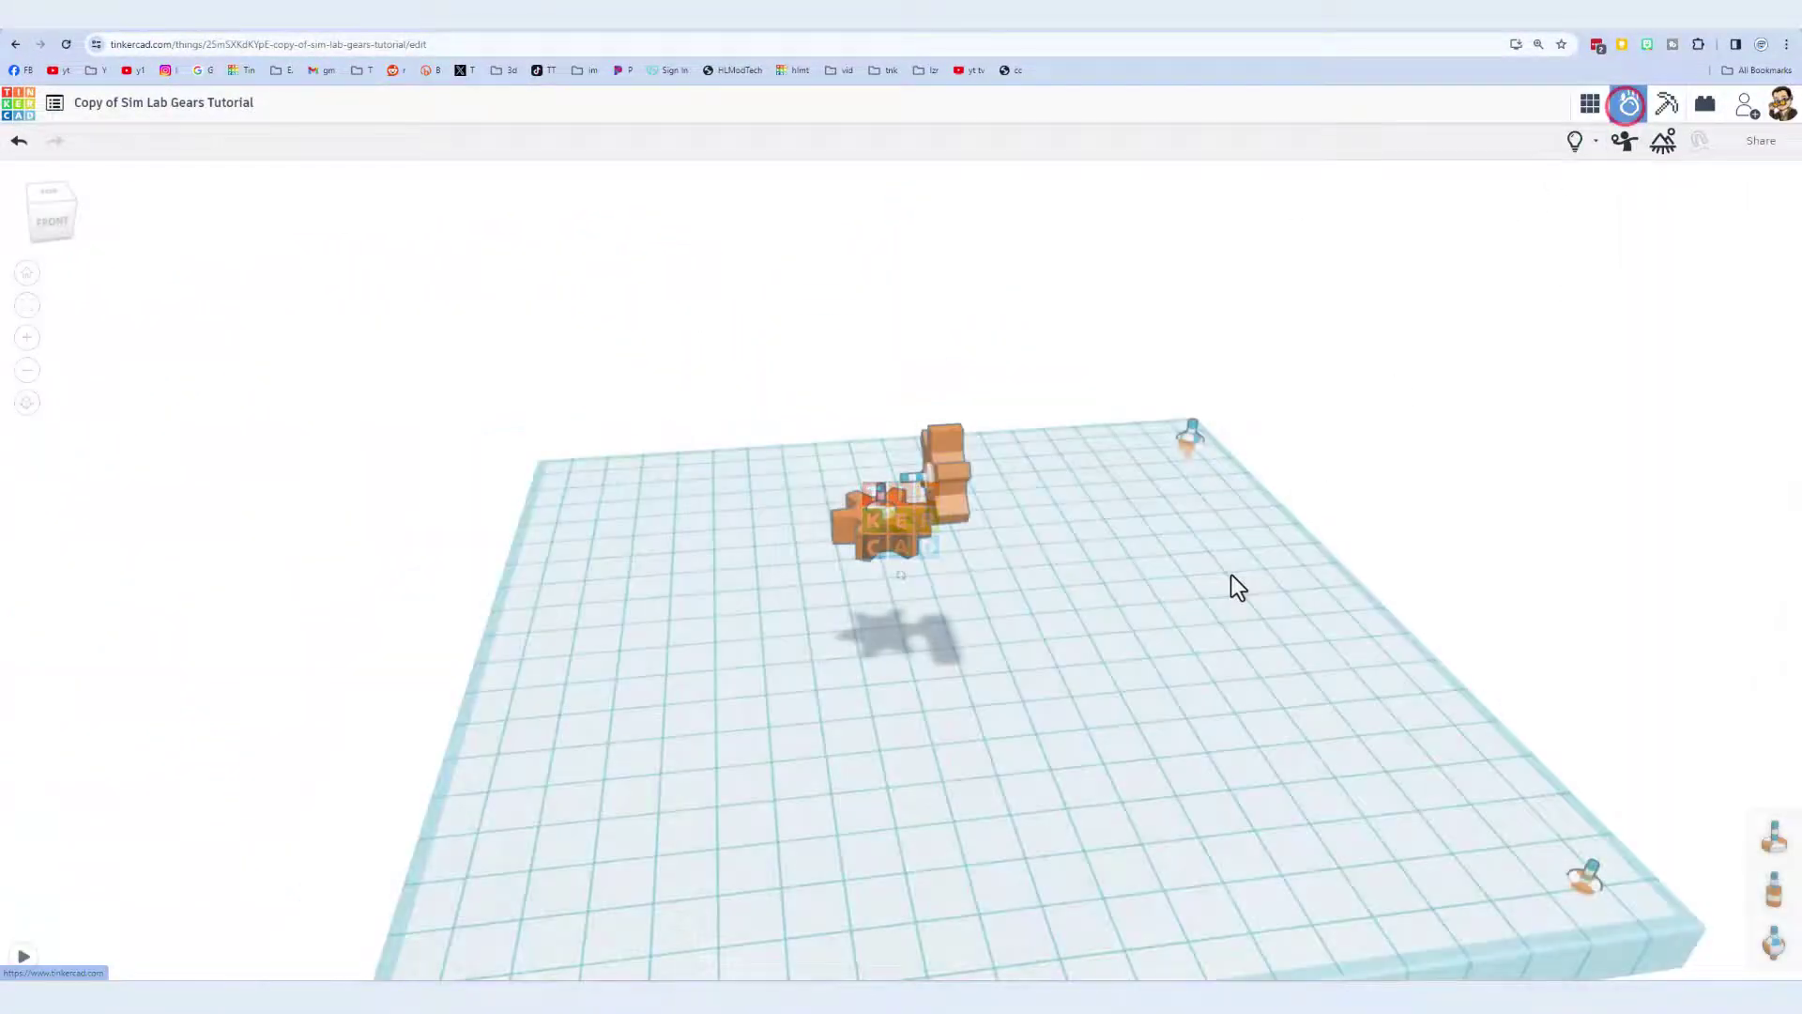
click(1012, 428)
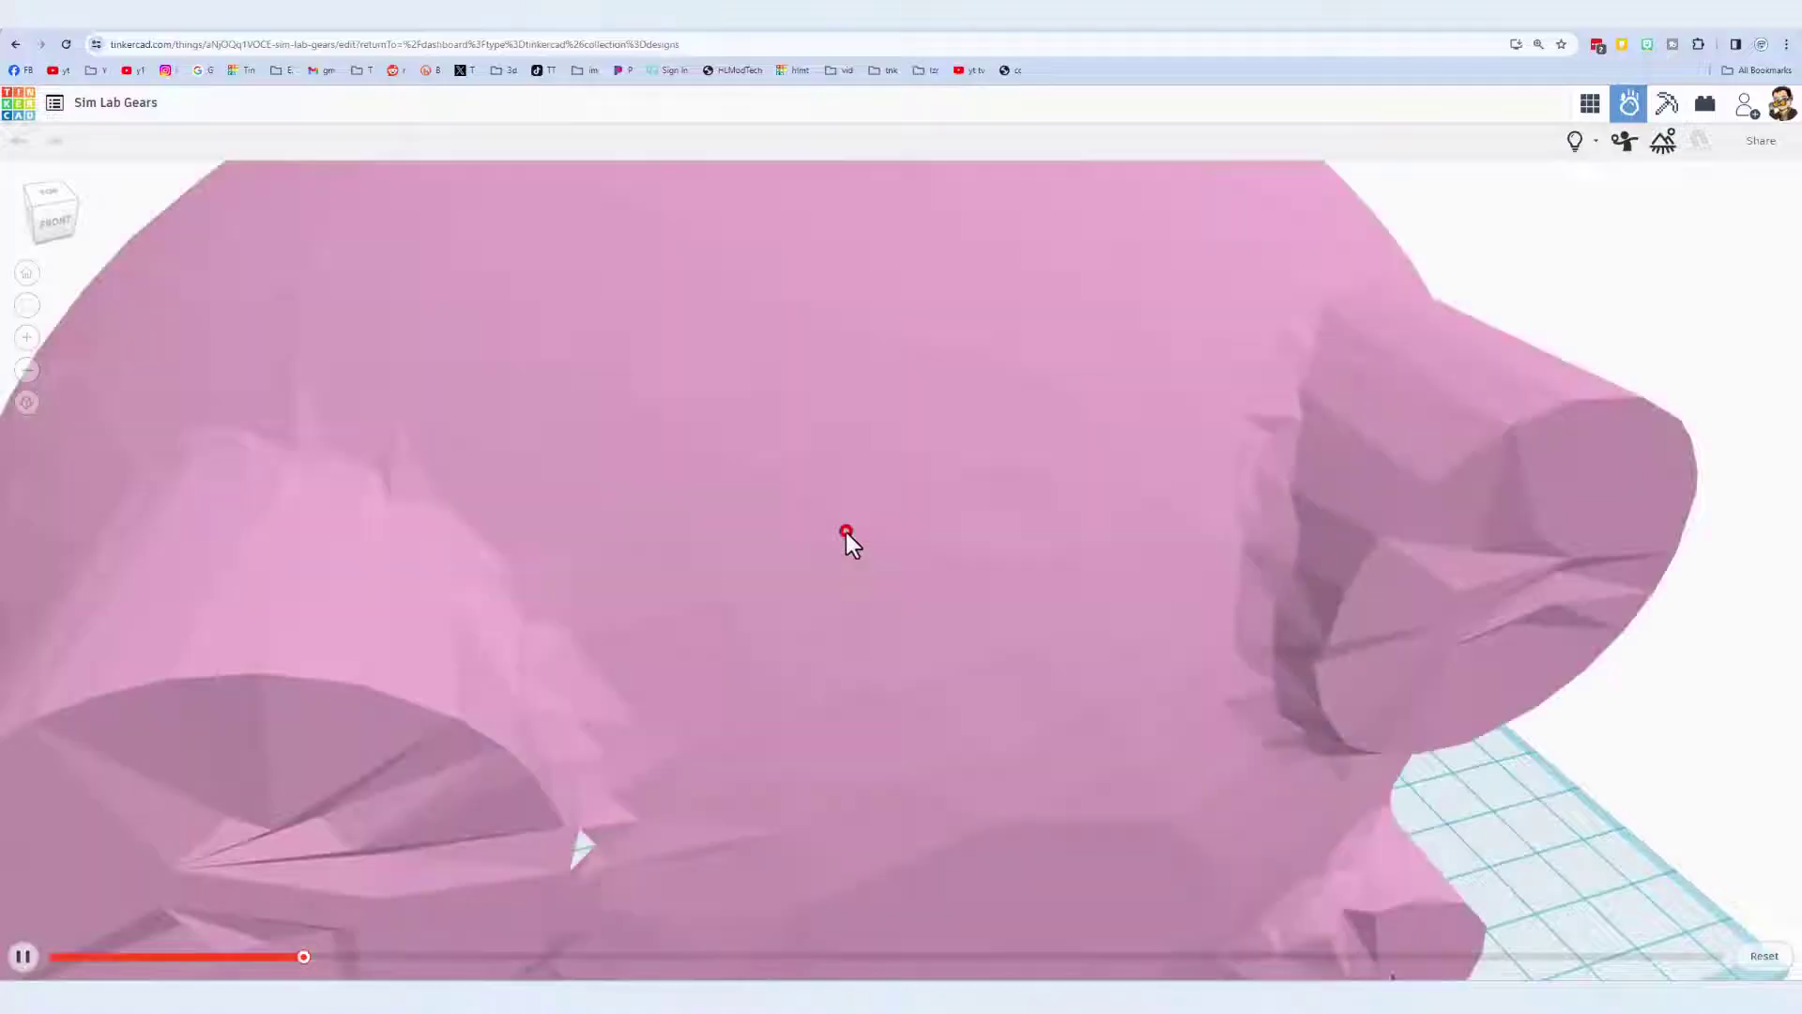
Drop the pig and another object, then pause and scrub back to the pig mid-flight.
click(847, 532)
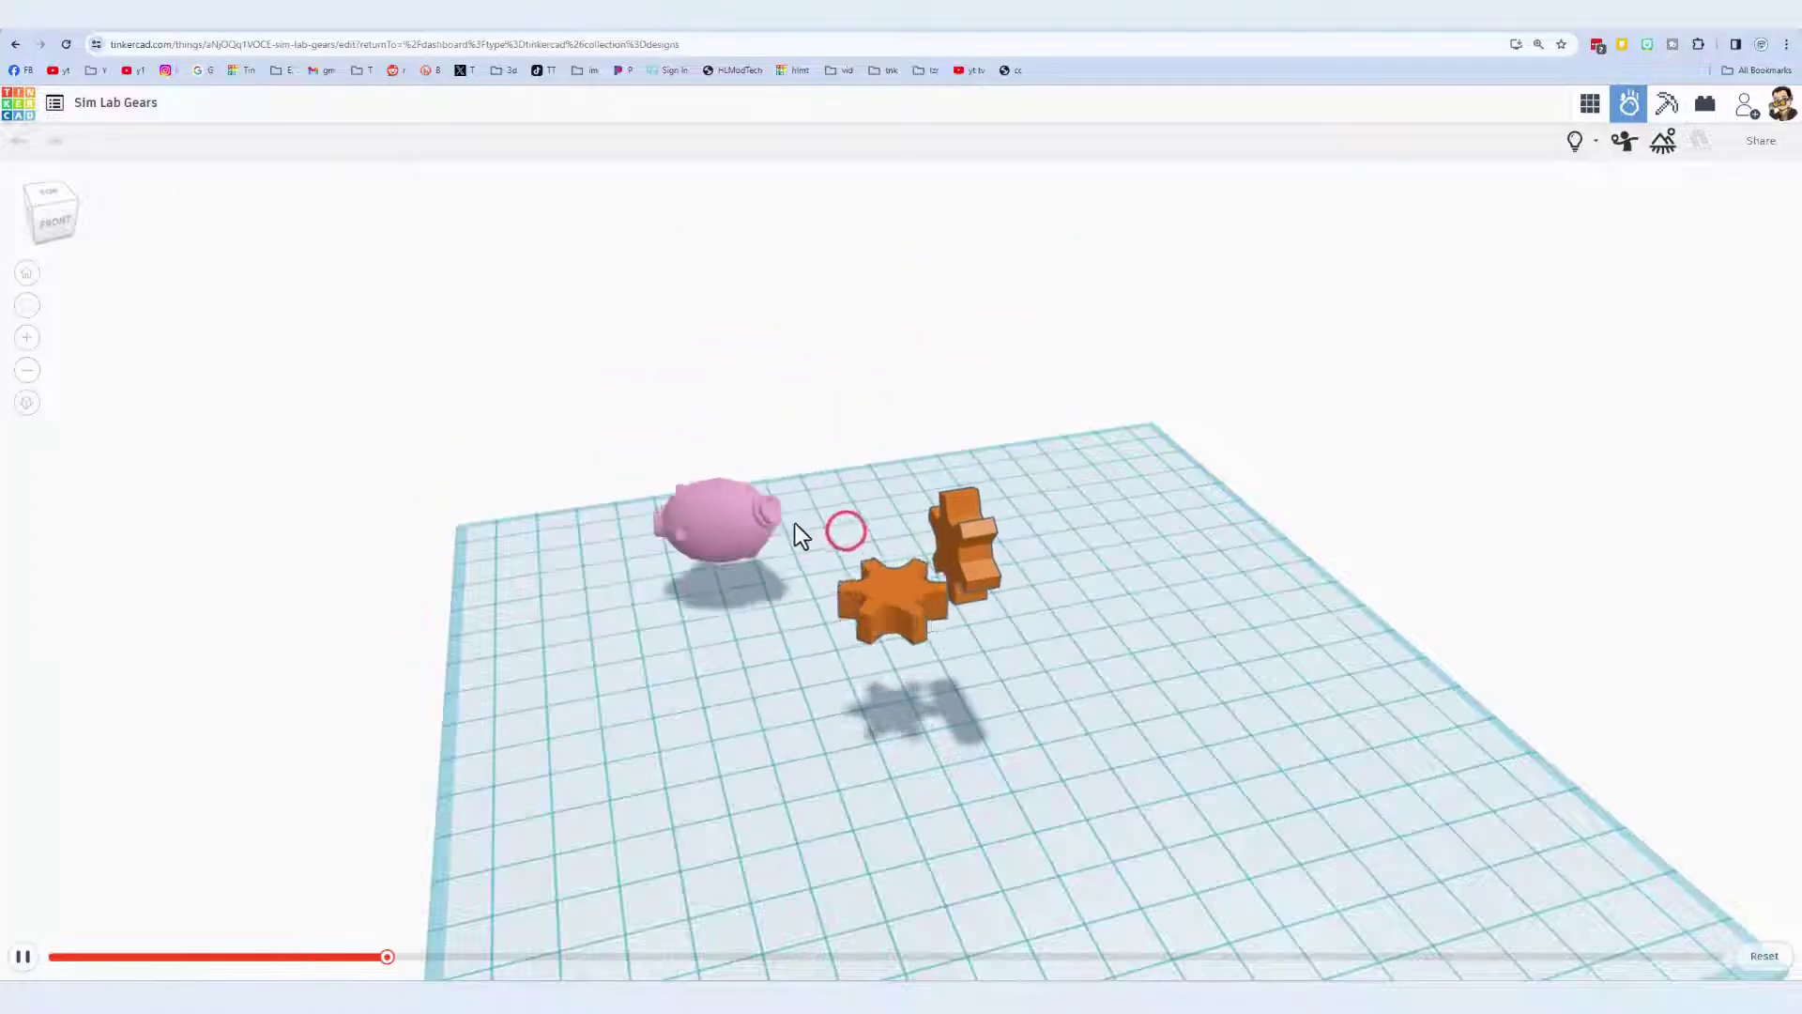
click(830, 558)
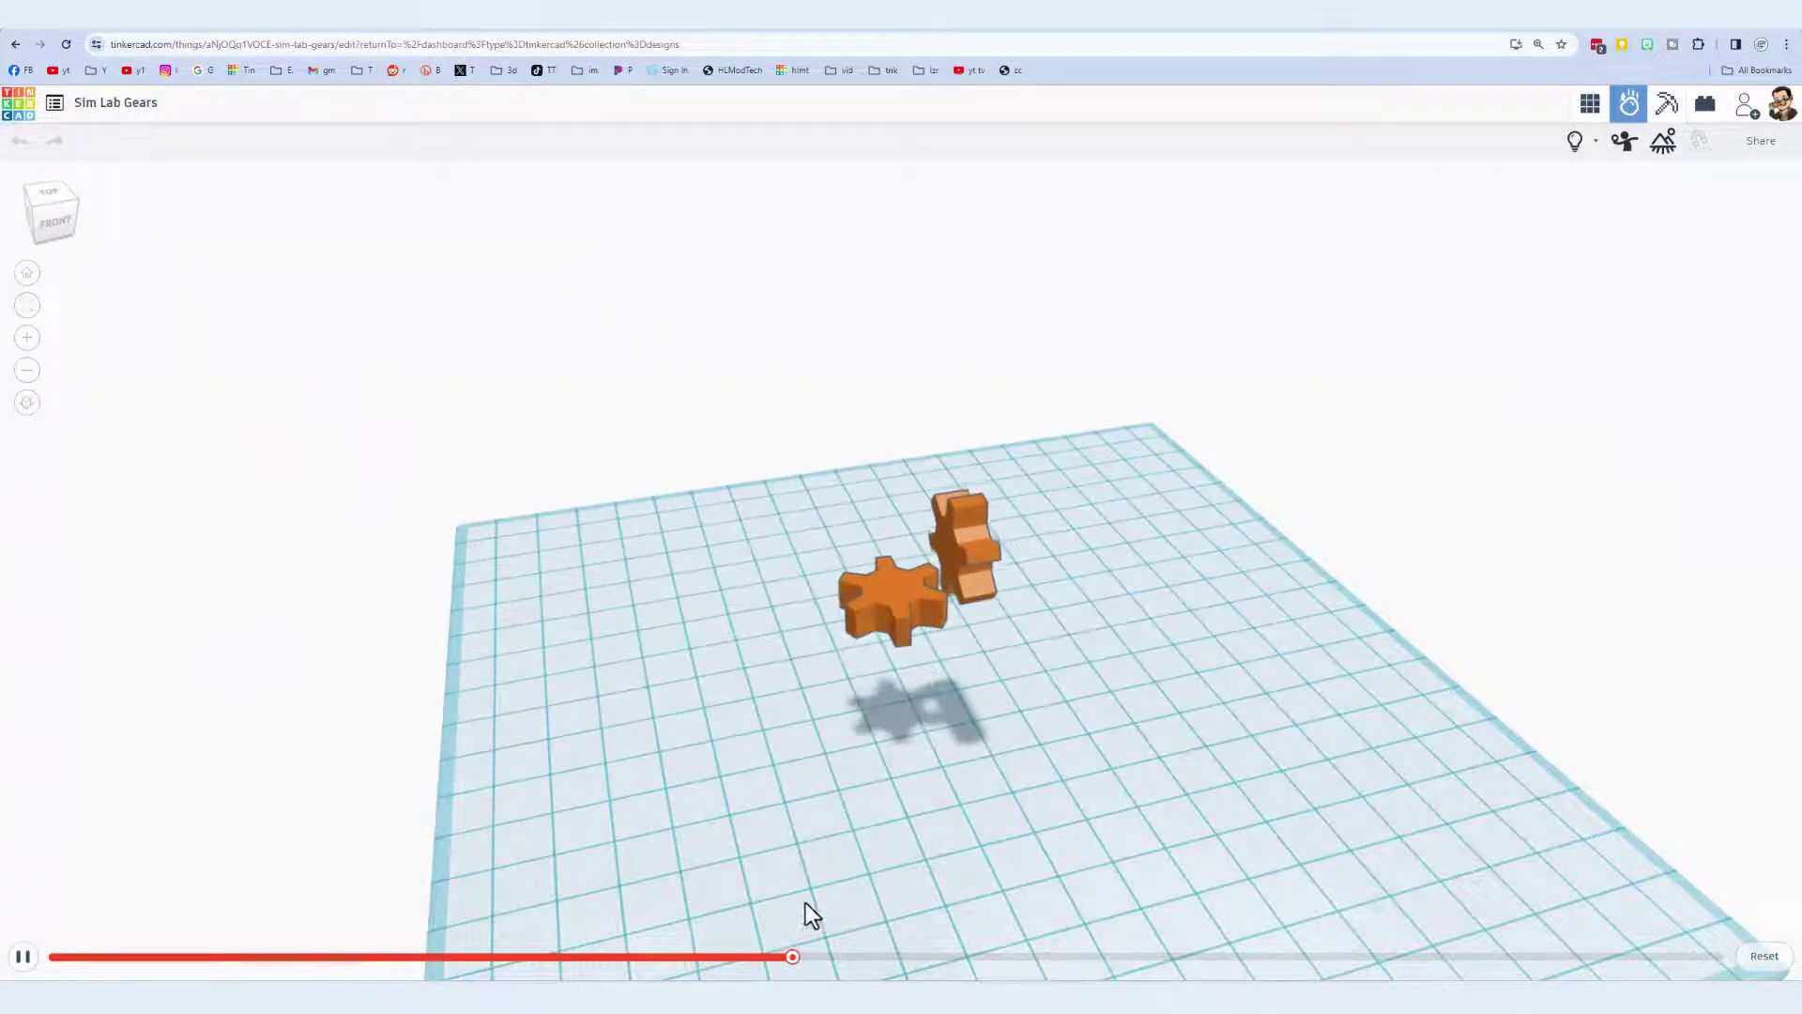
click(24, 958)
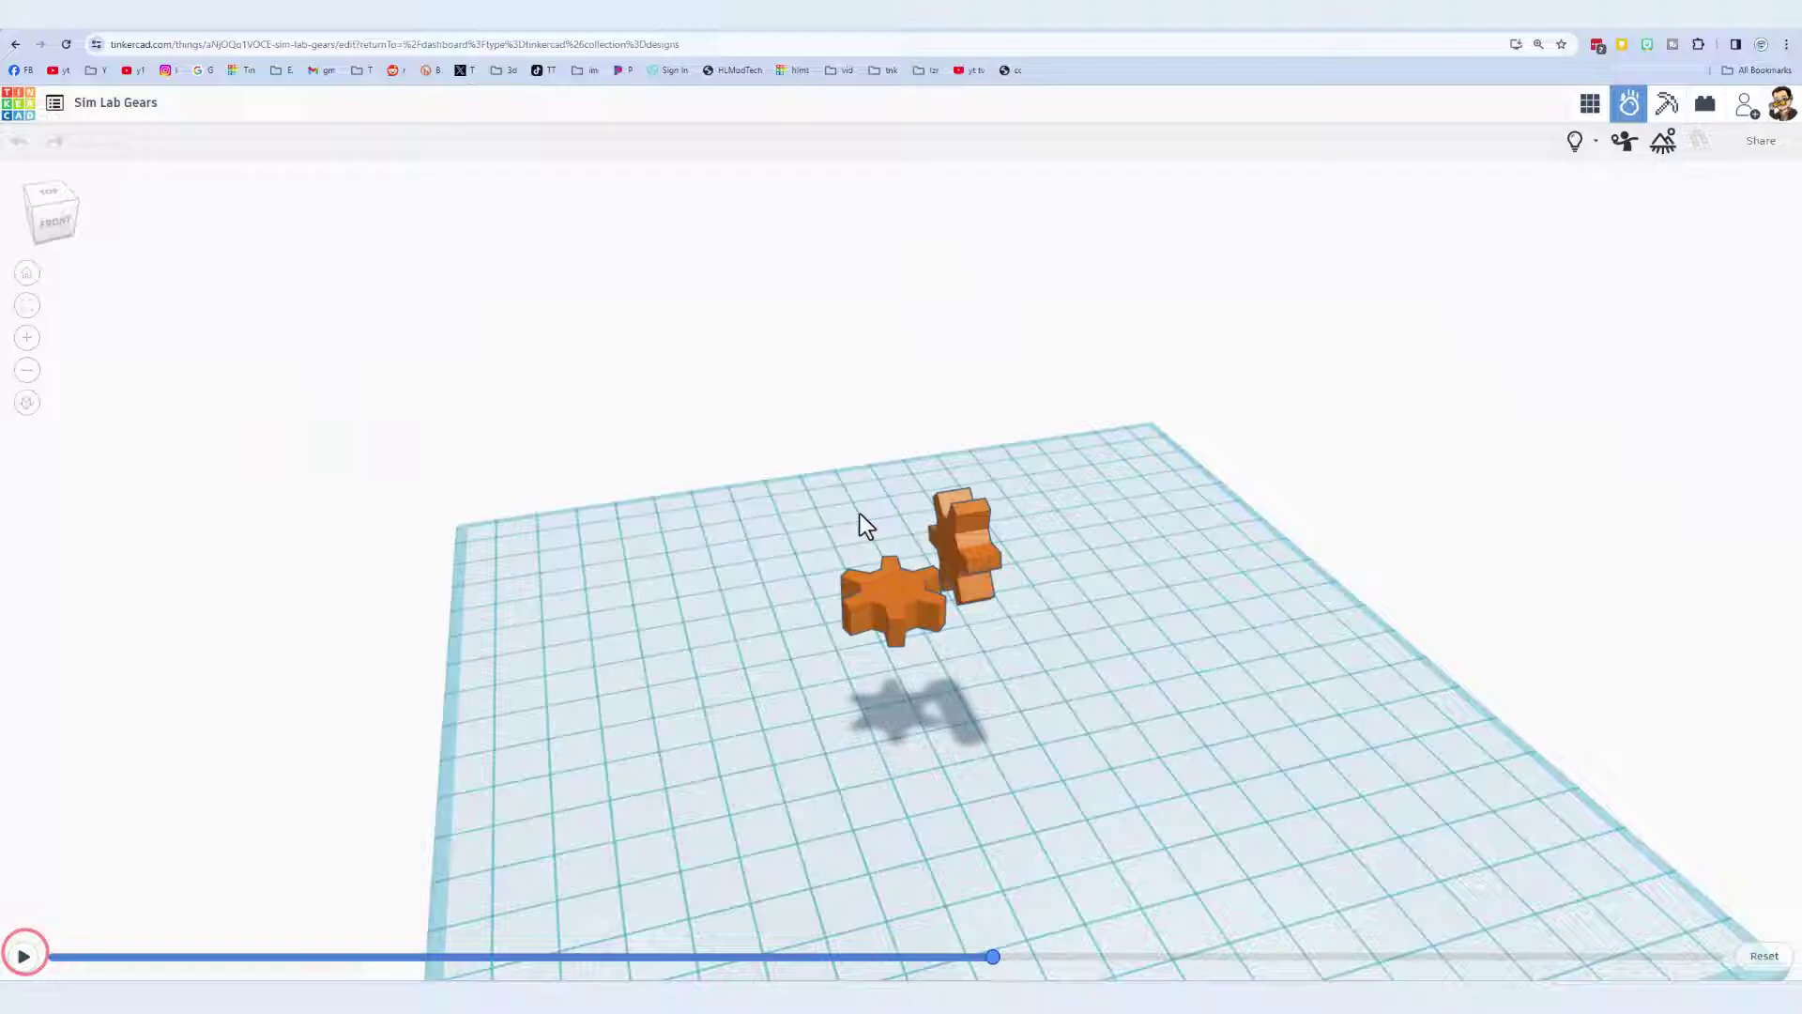
drag(993, 955, 593, 957)
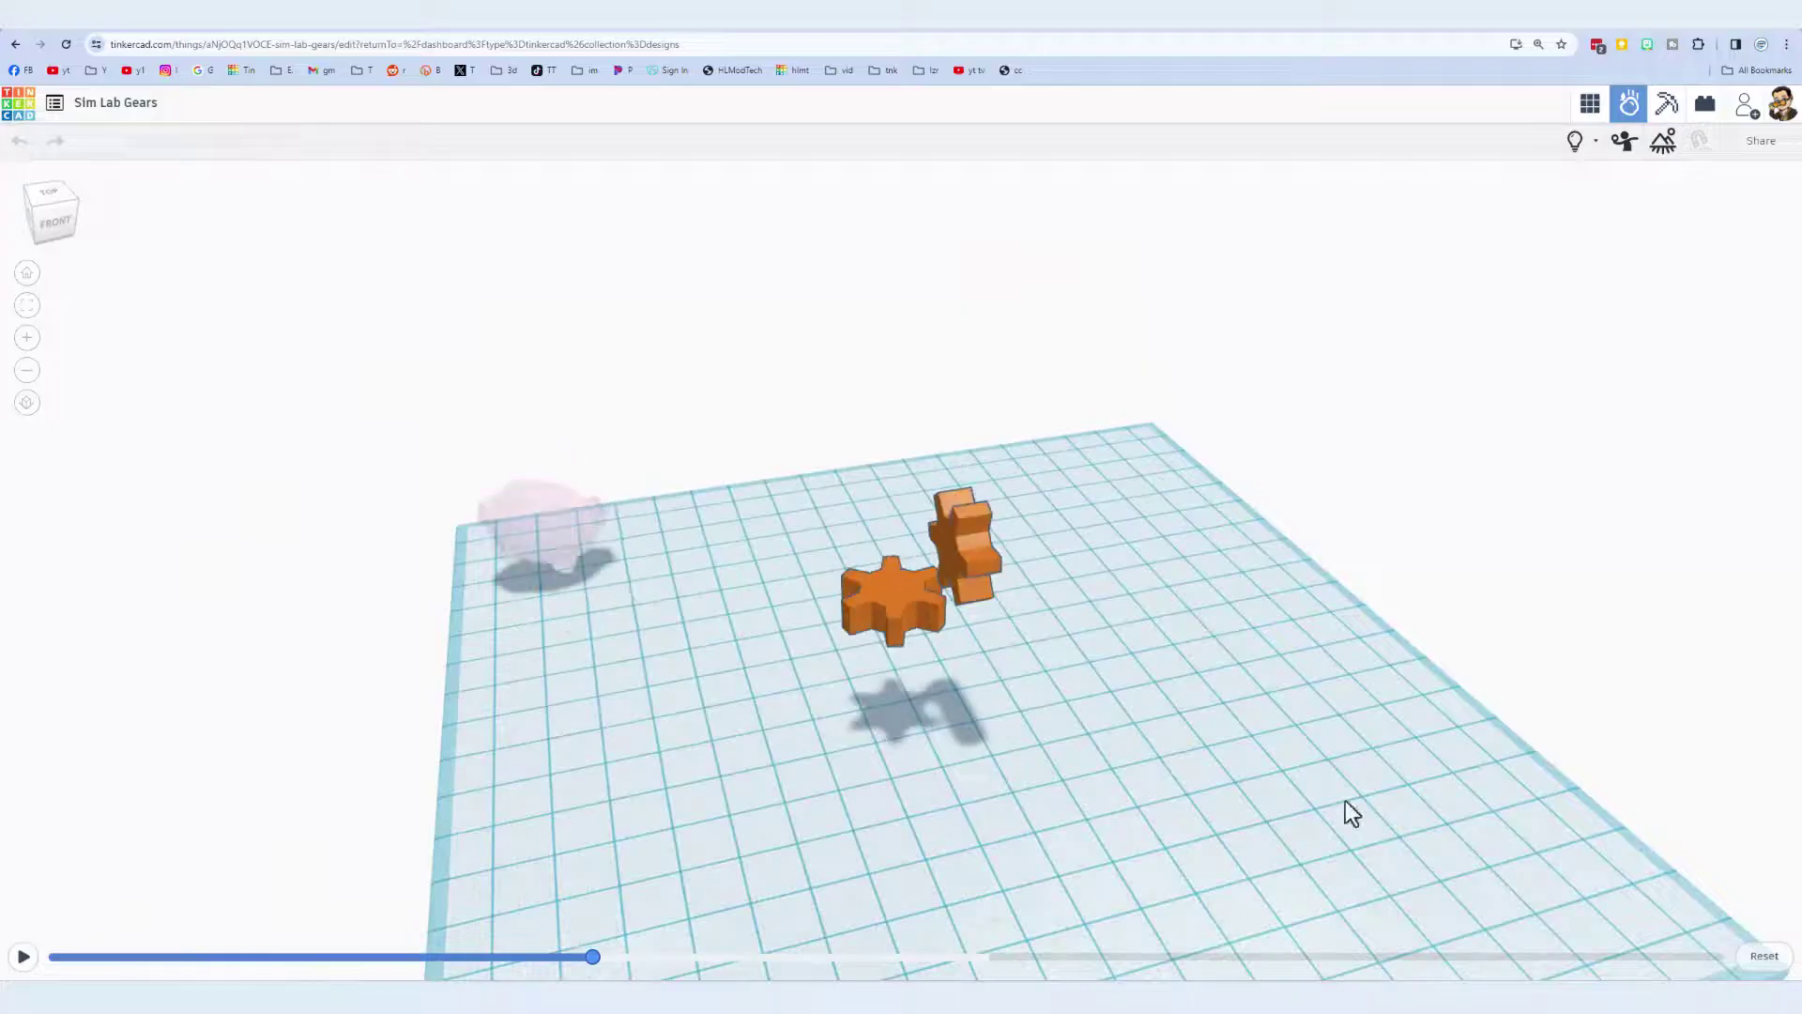
click(1752, 143)
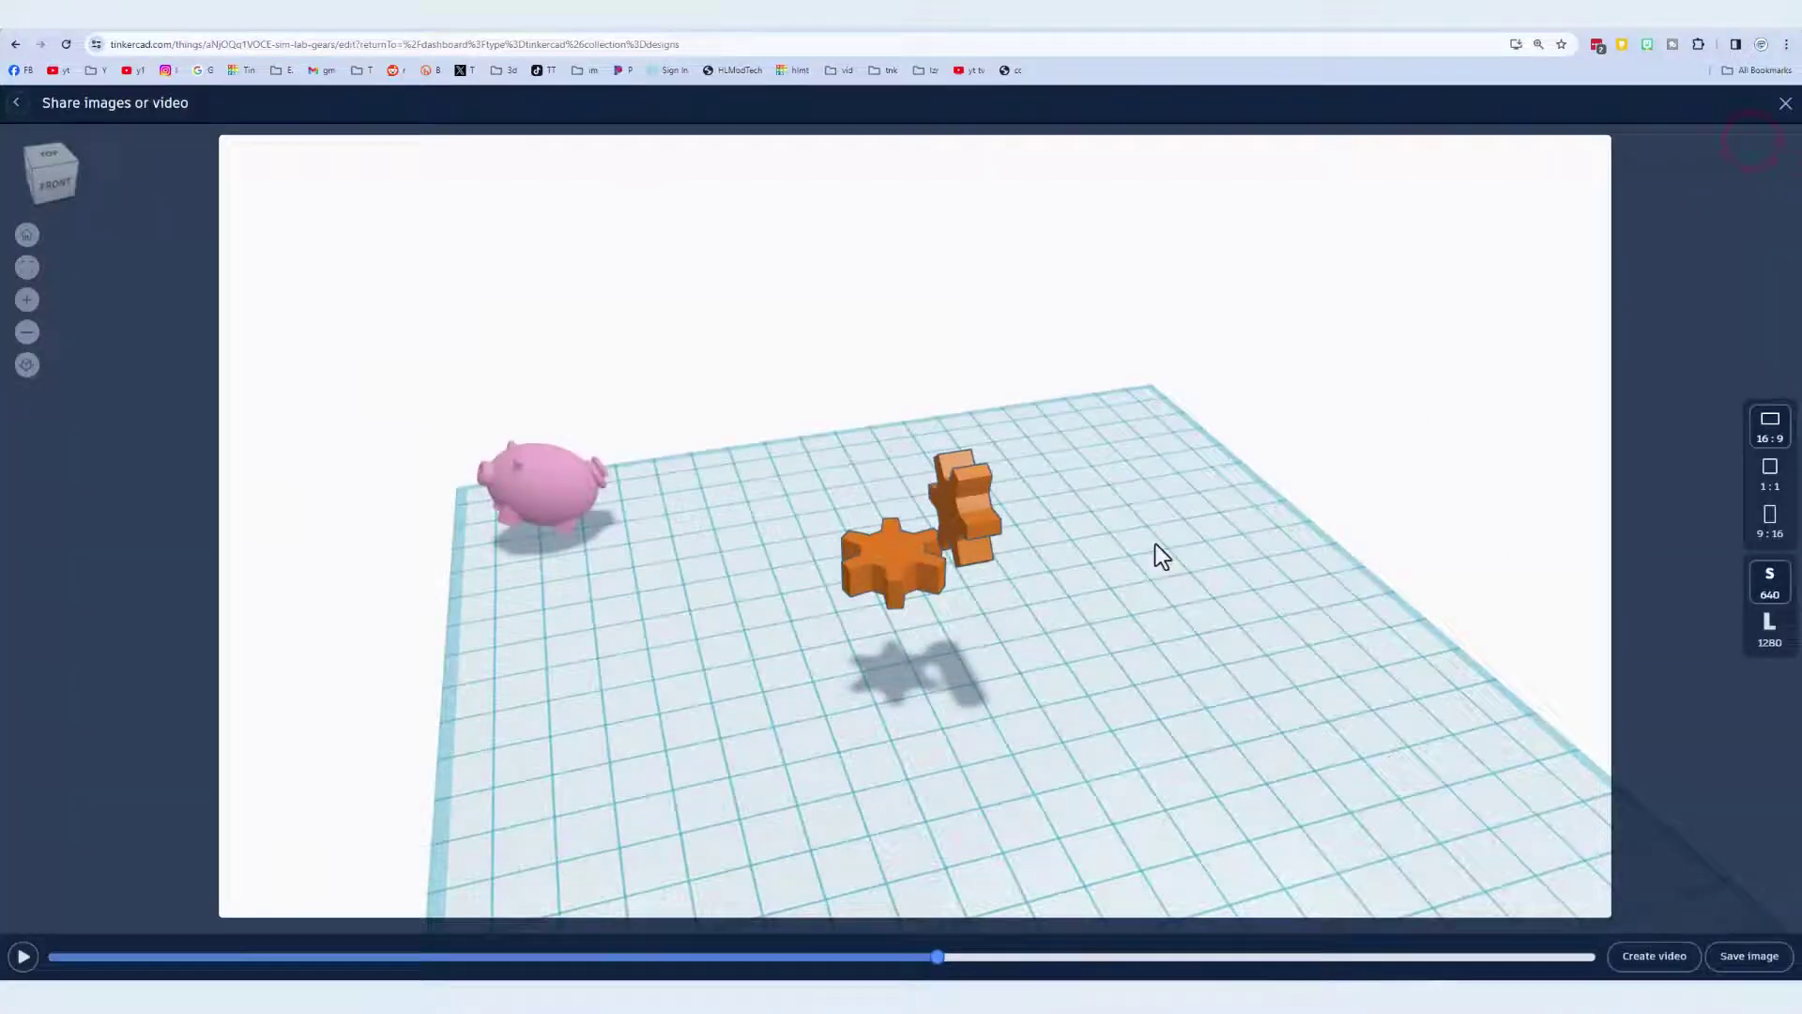
click(1771, 474)
click(1771, 518)
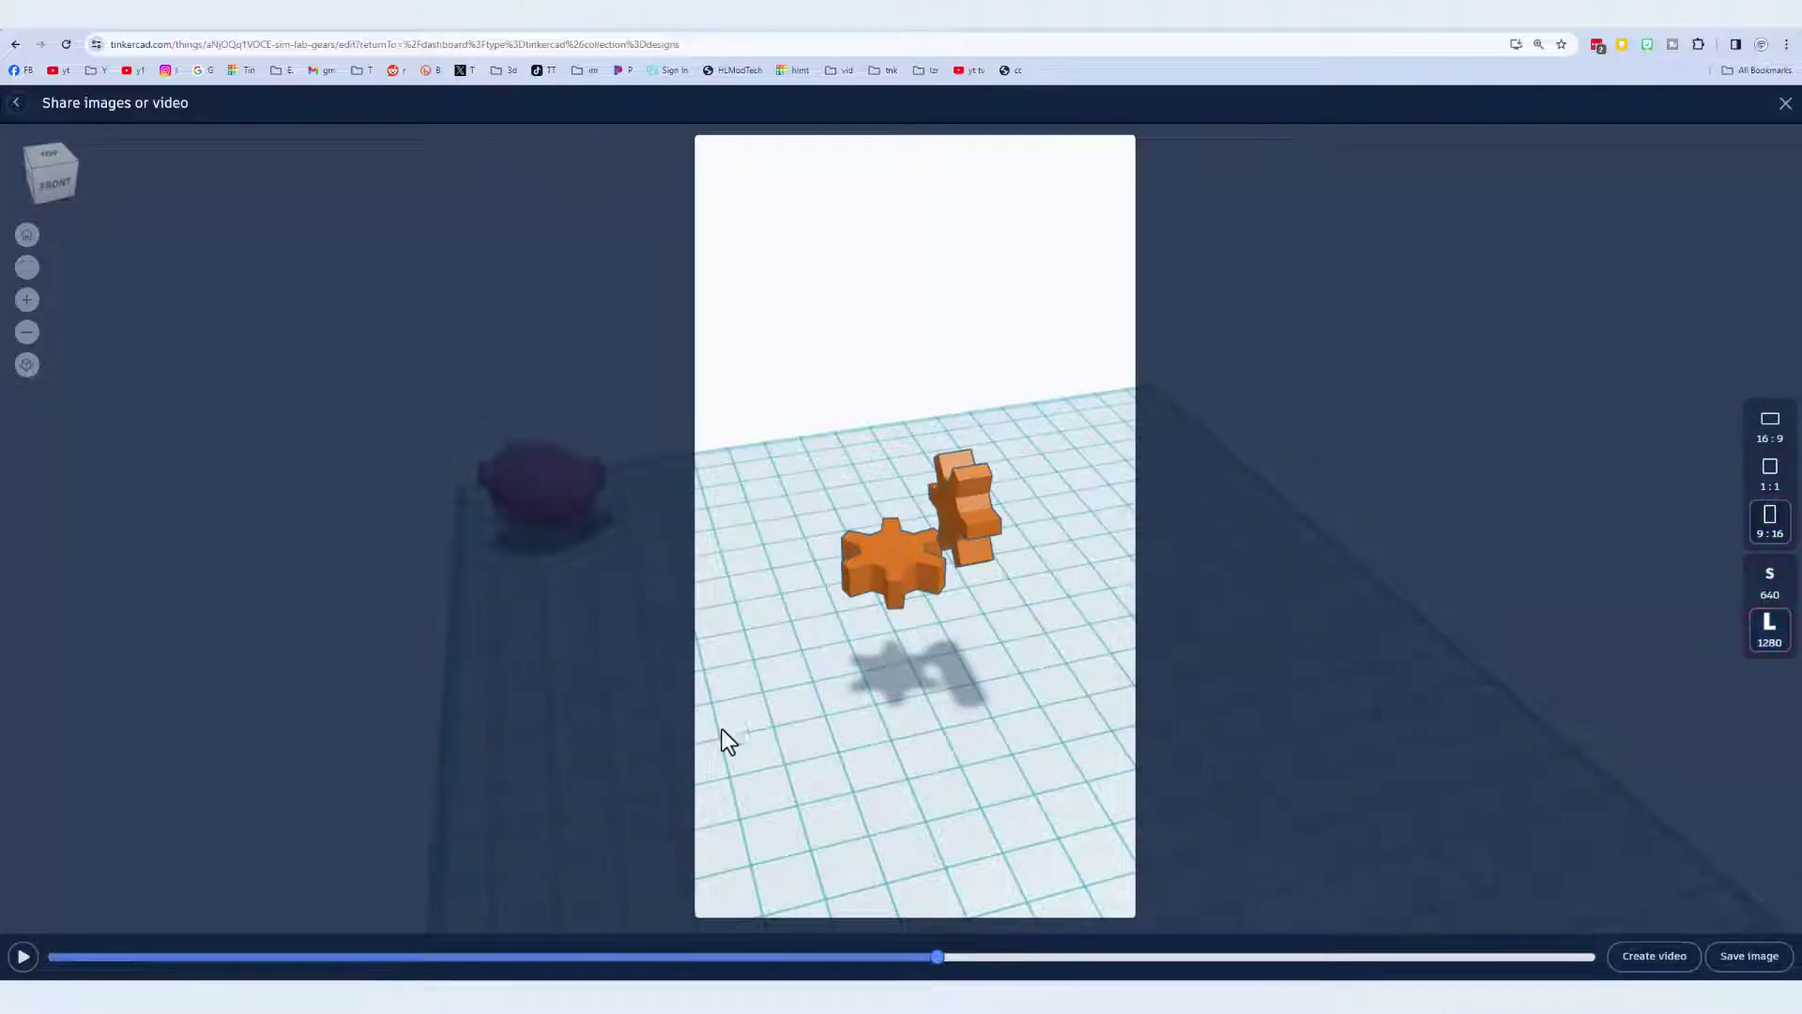
right_drag(723, 729, 796, 717)
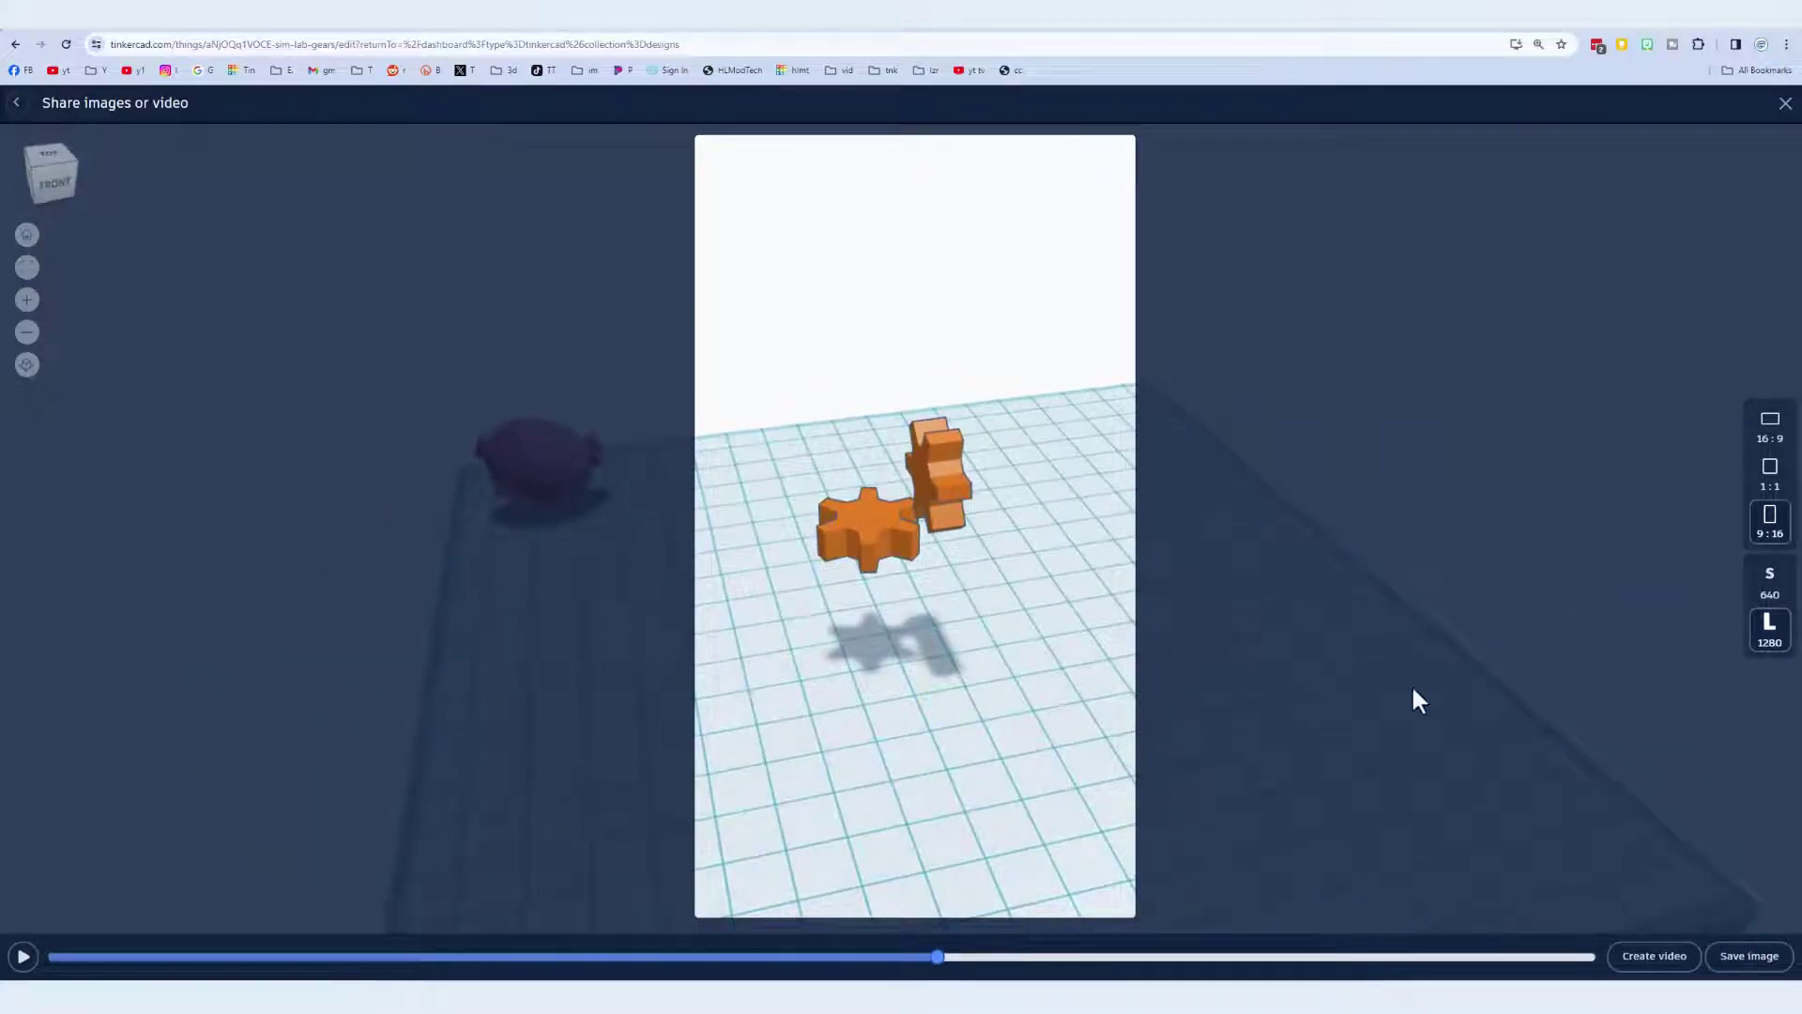
click(1756, 430)
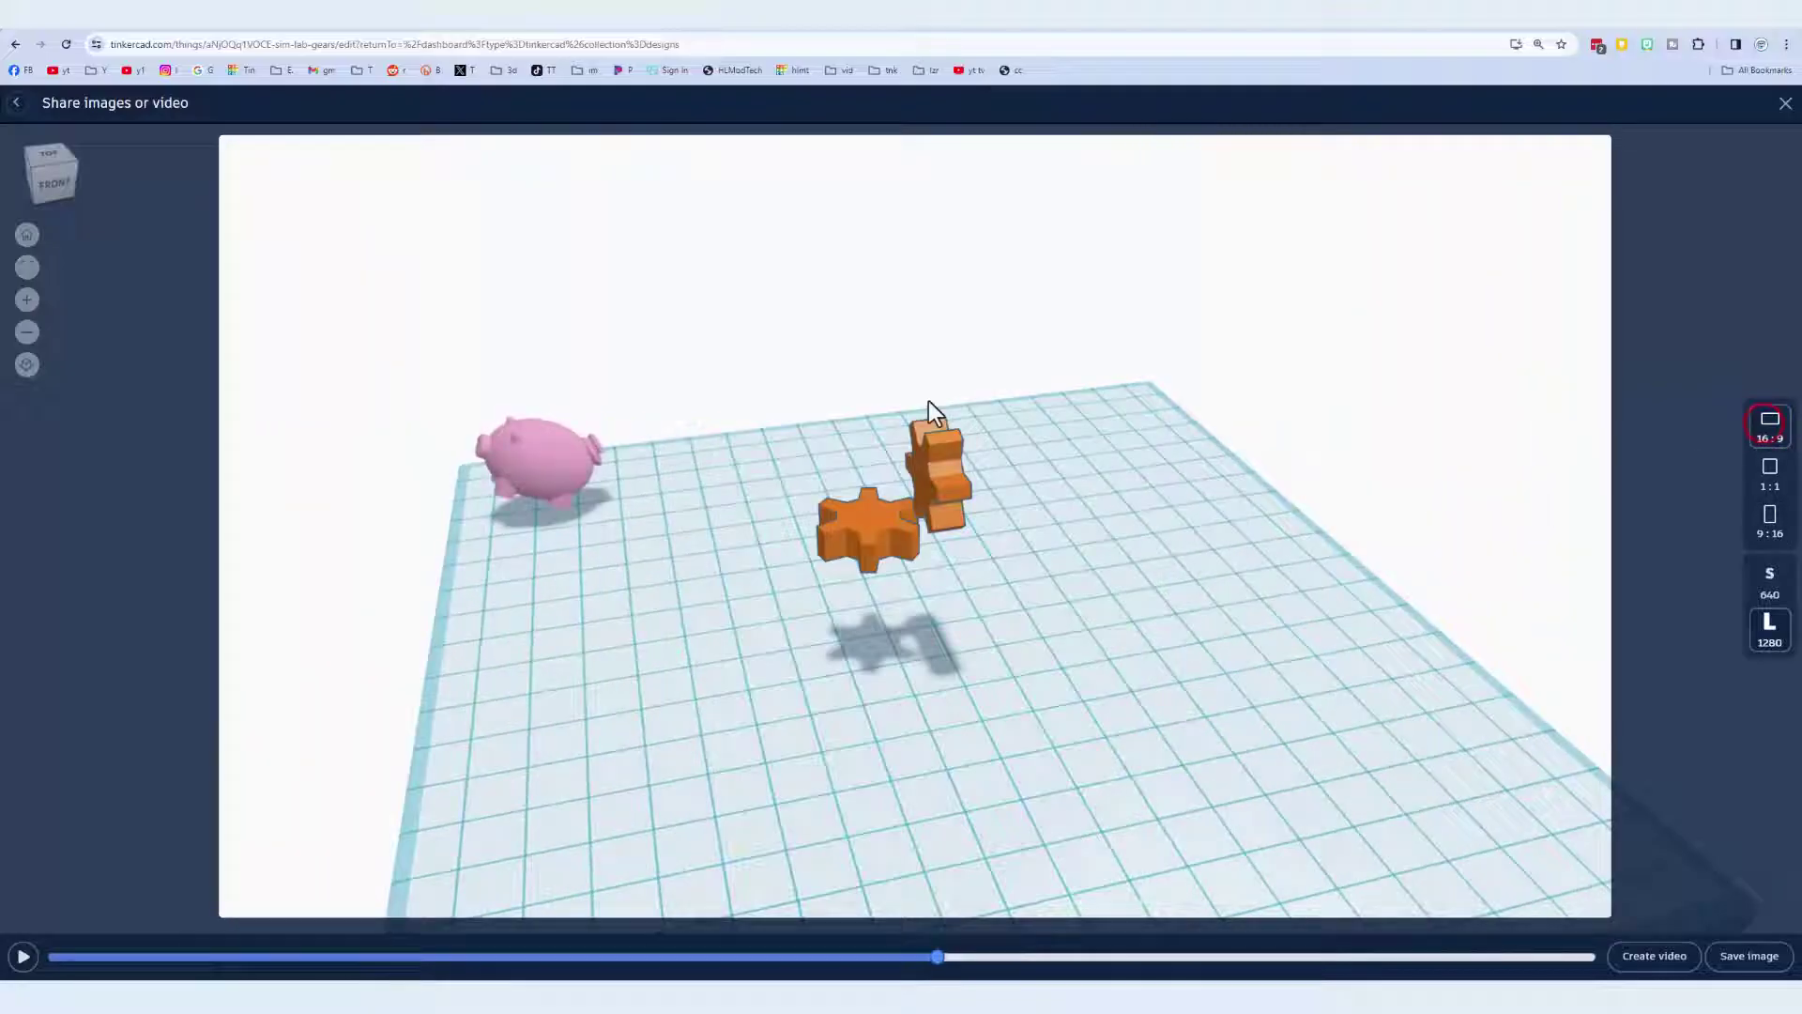
right_drag(1131, 696, 1080, 728)
right_drag(441, 779, 381, 701)
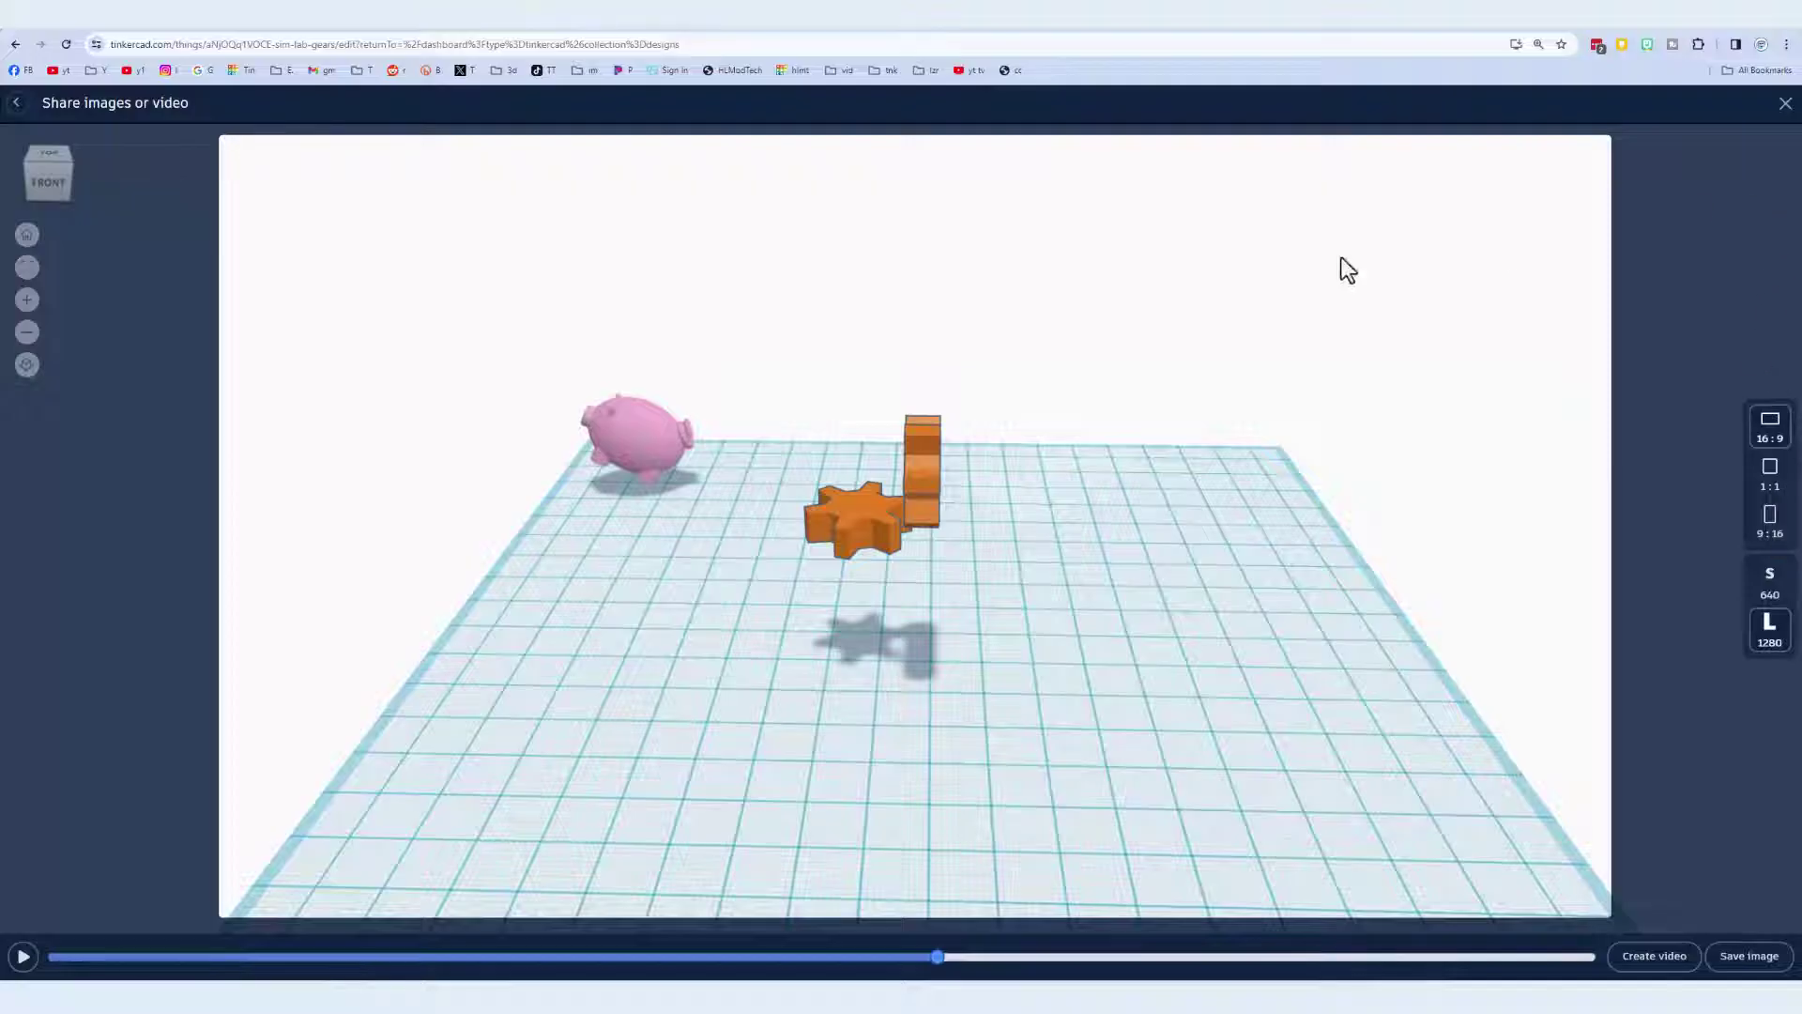
click(14, 103)
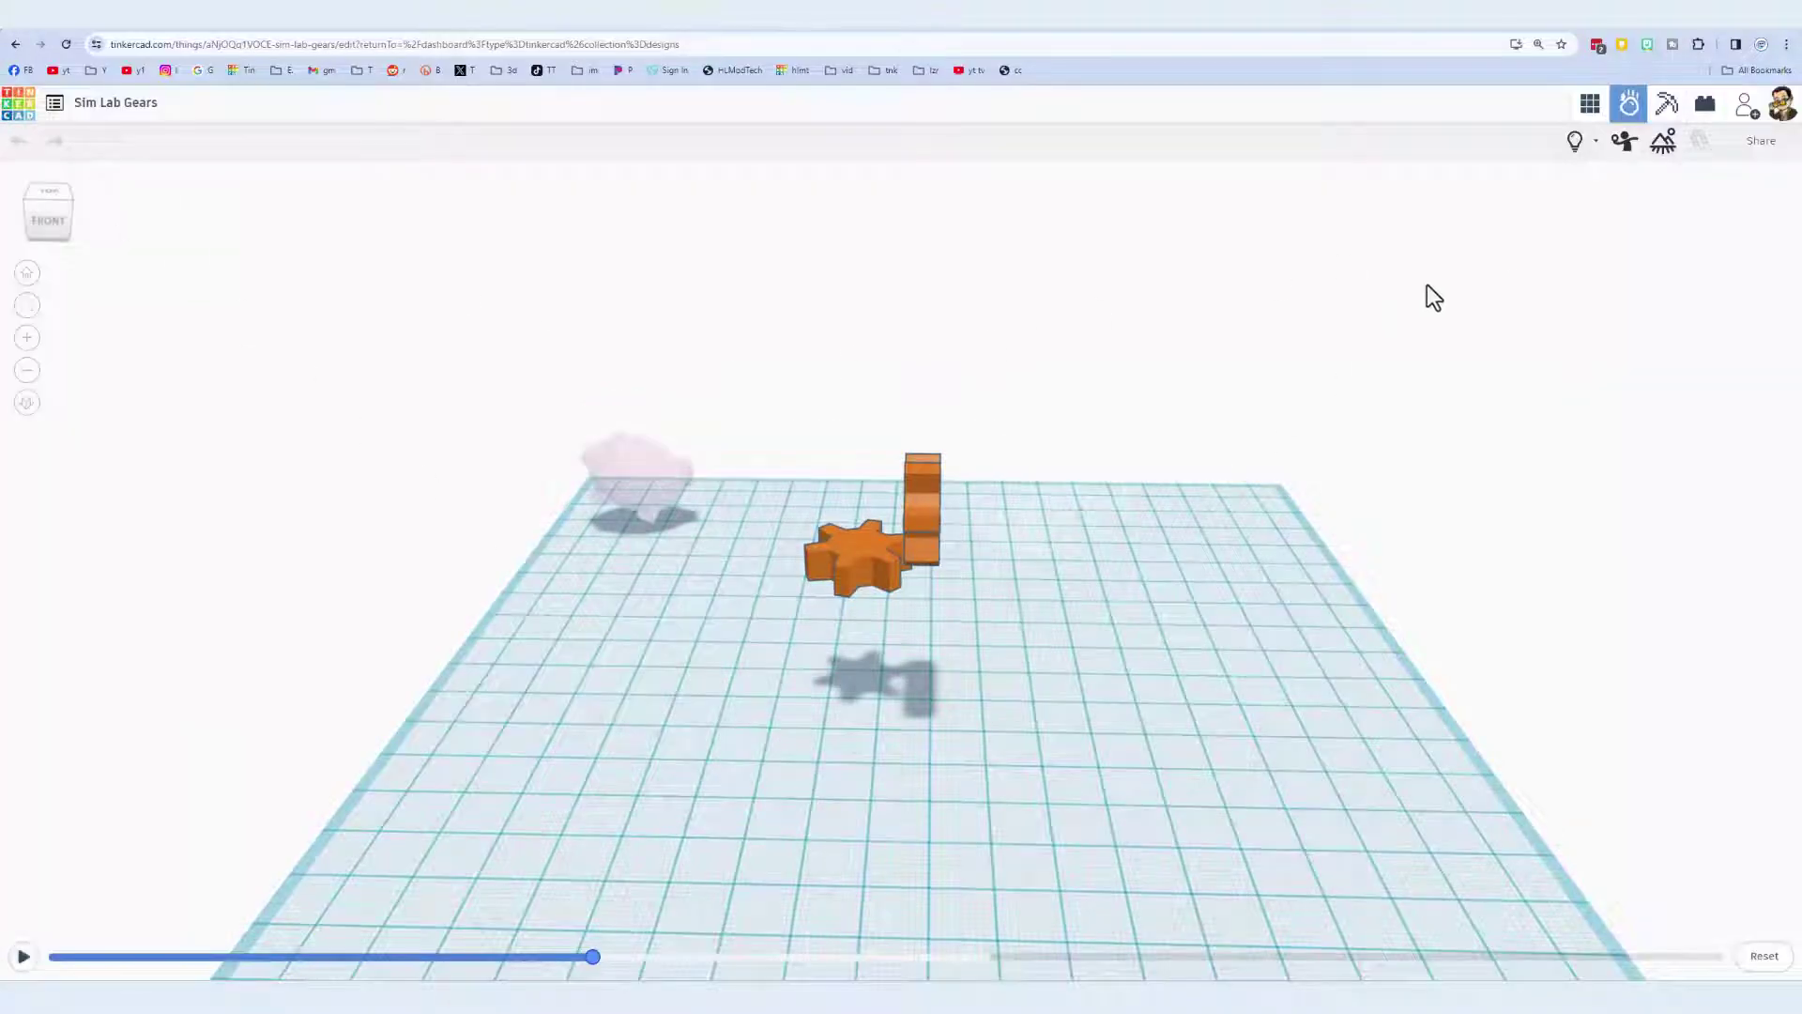
Place the blue Metric gear and a 20-tooth grey UsefulGear beside the orange gears.
click(1589, 115)
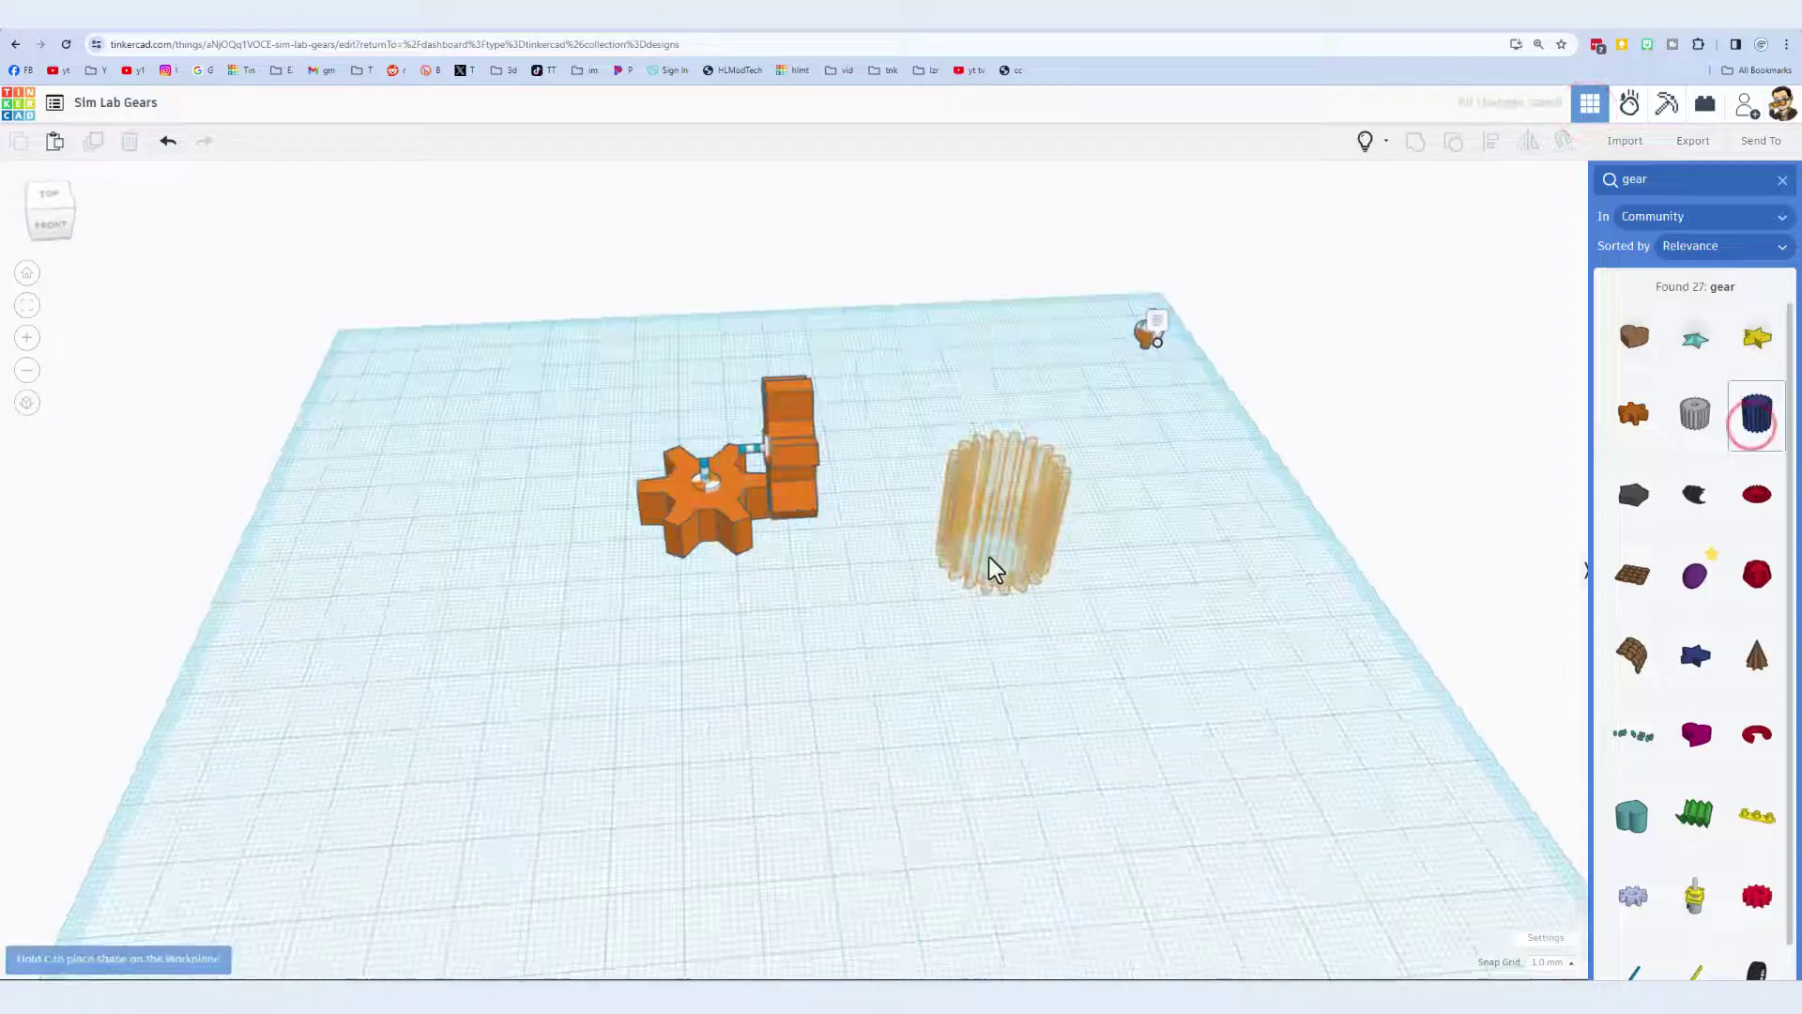
click(919, 542)
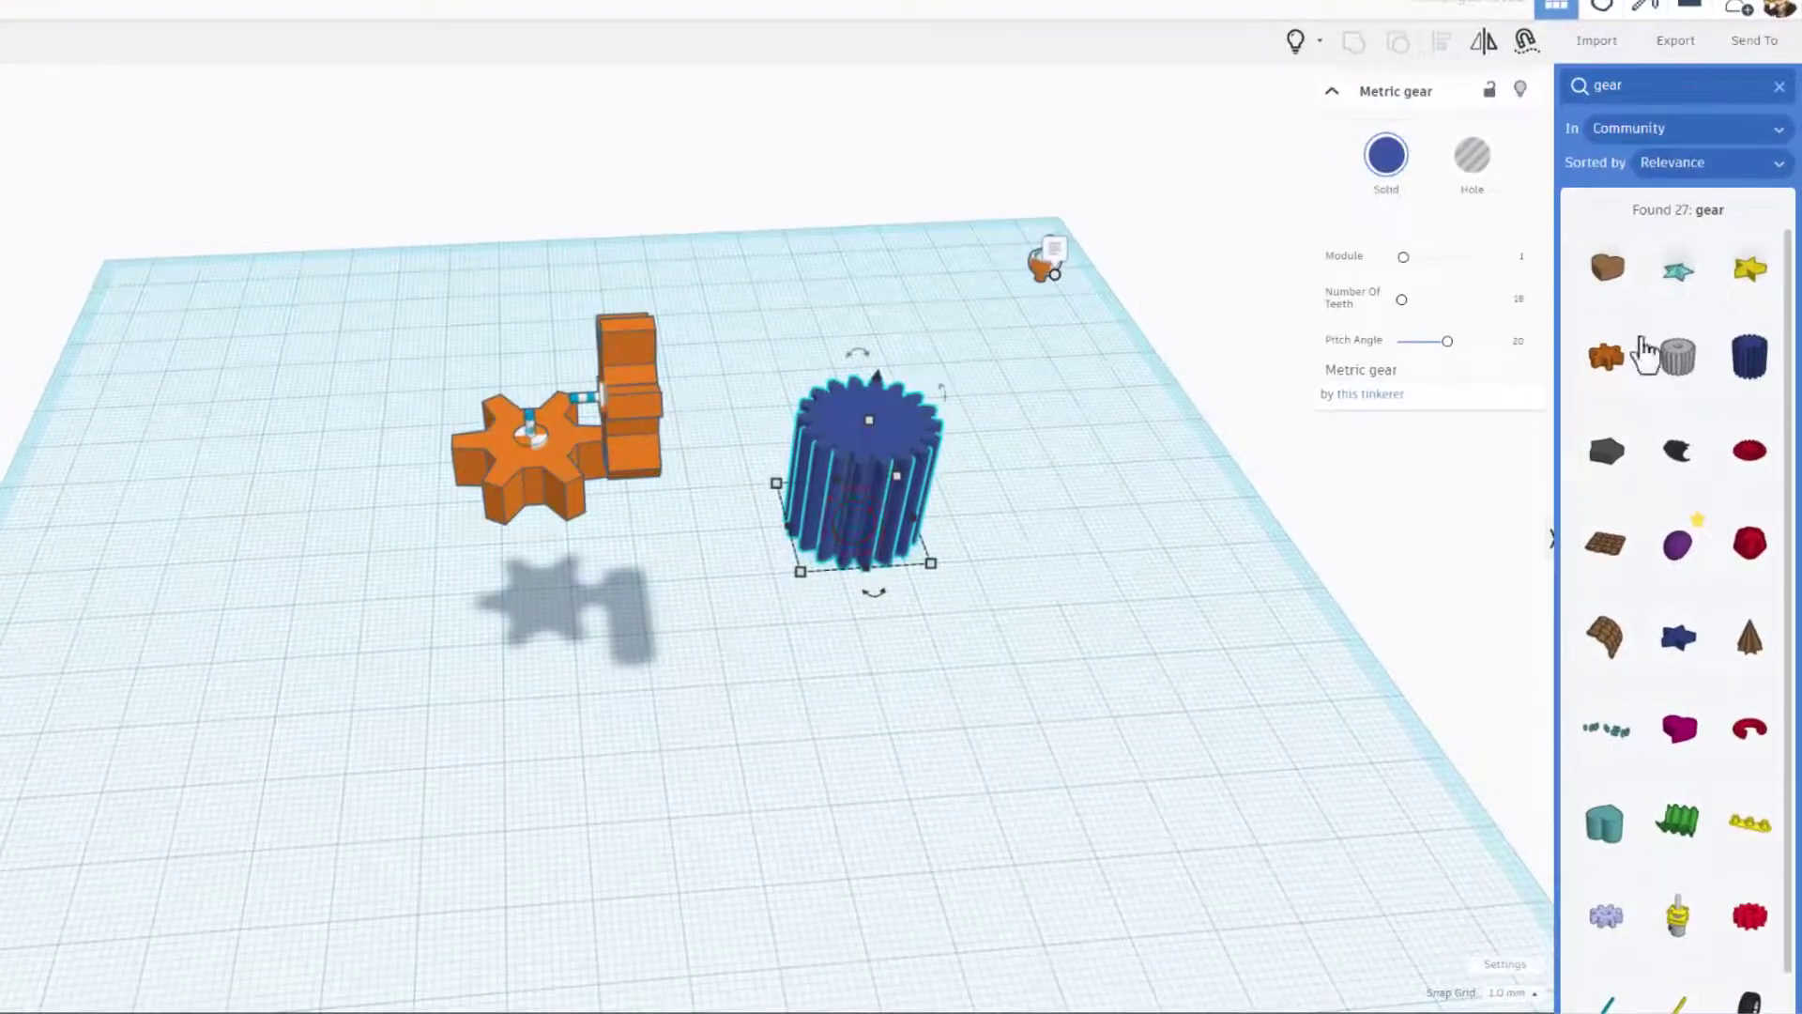
click(1681, 383)
click(1099, 610)
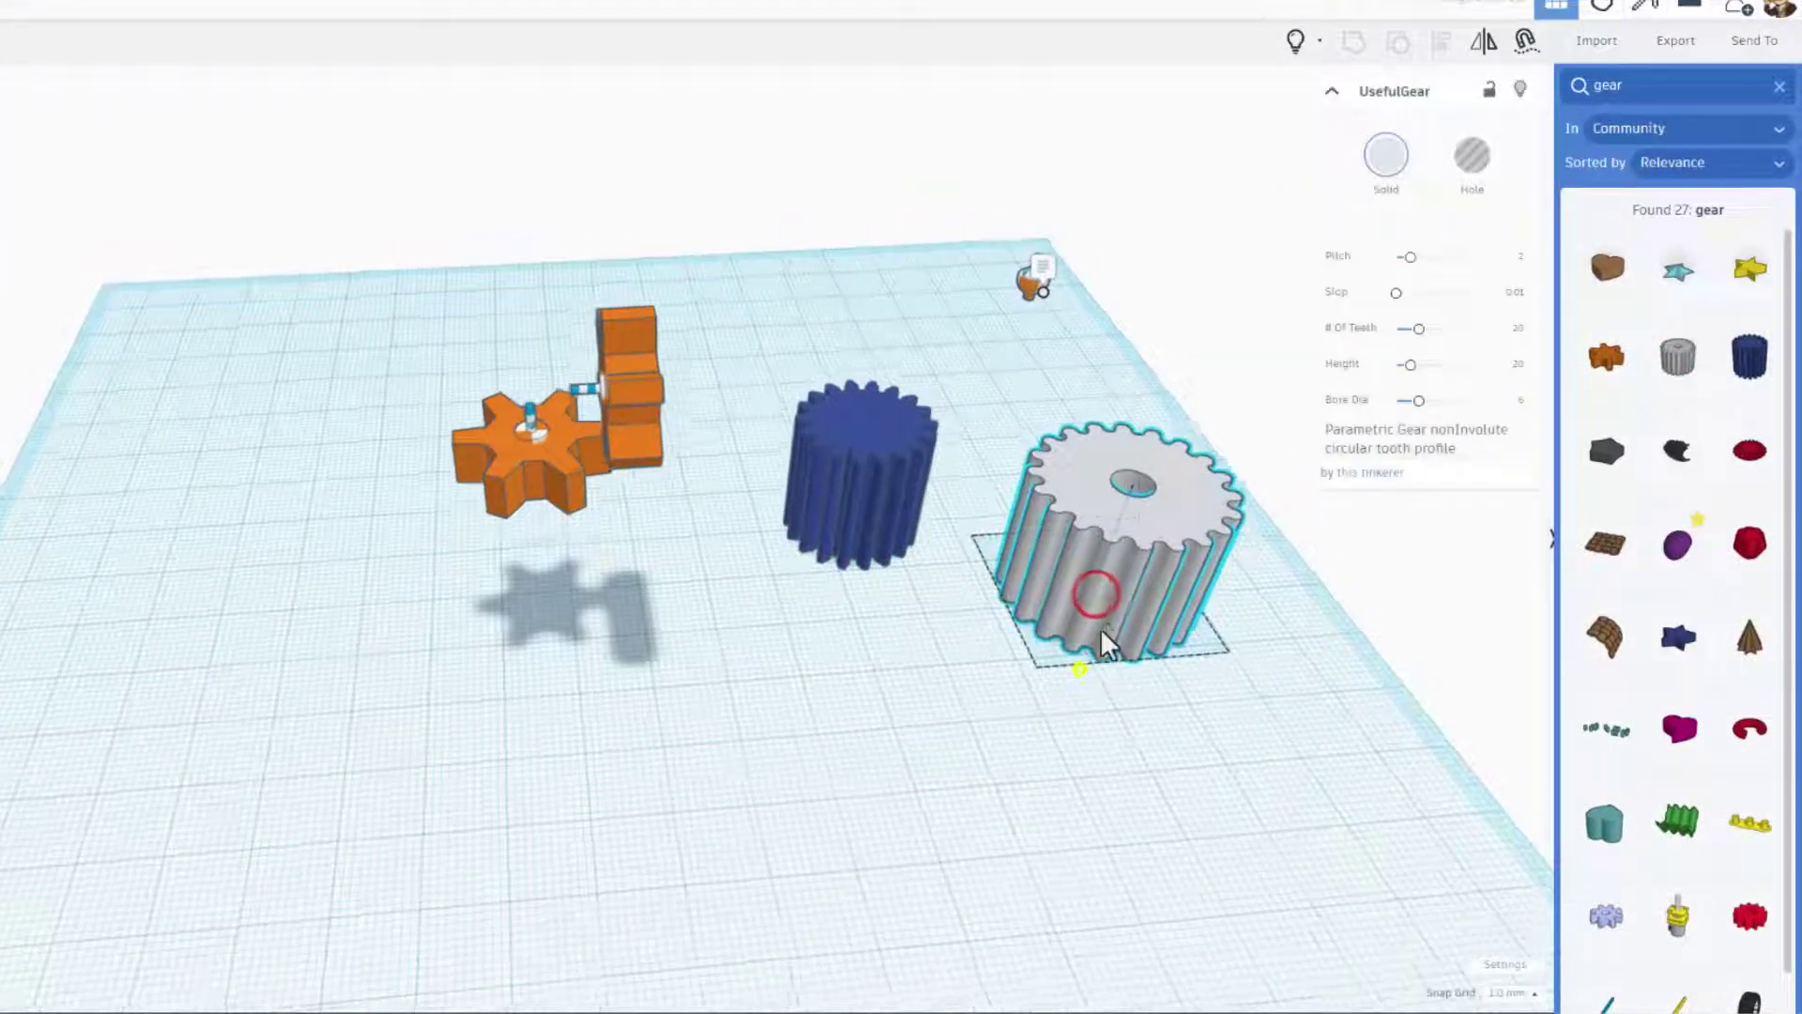
click(1132, 635)
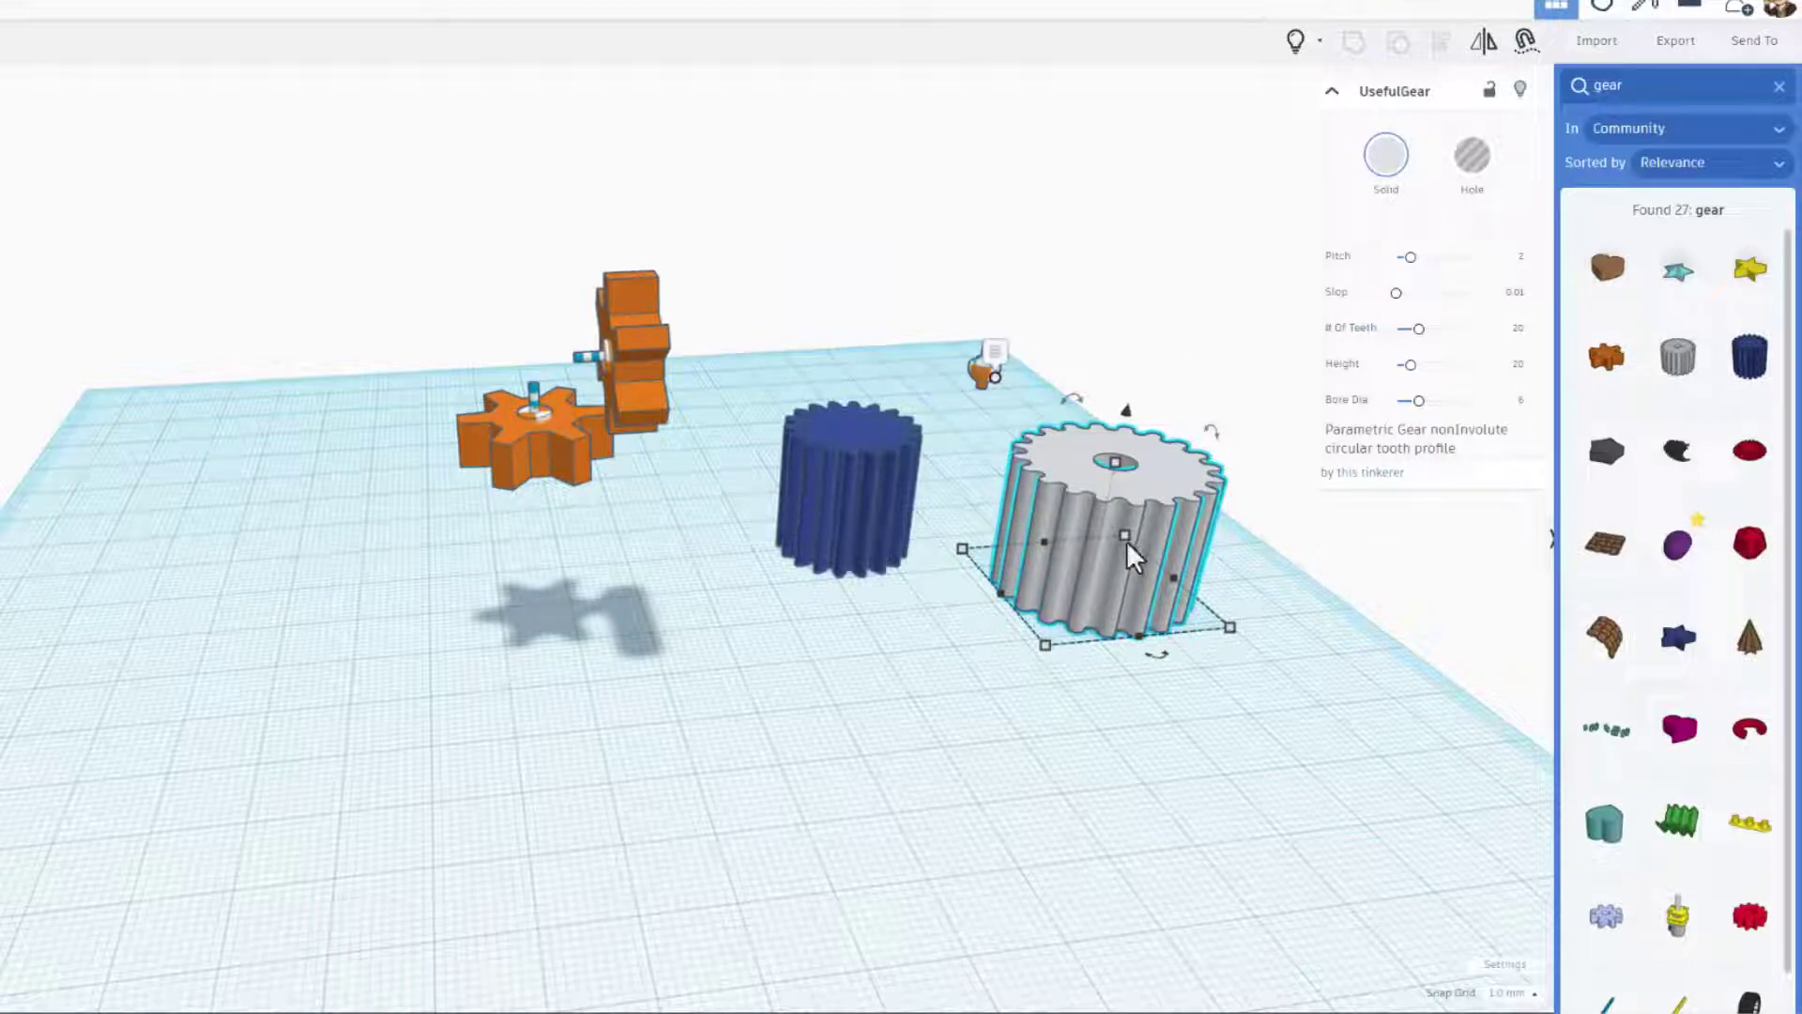
right_drag(1007, 528, 747, 543)
right_drag(775, 632, 832, 676)
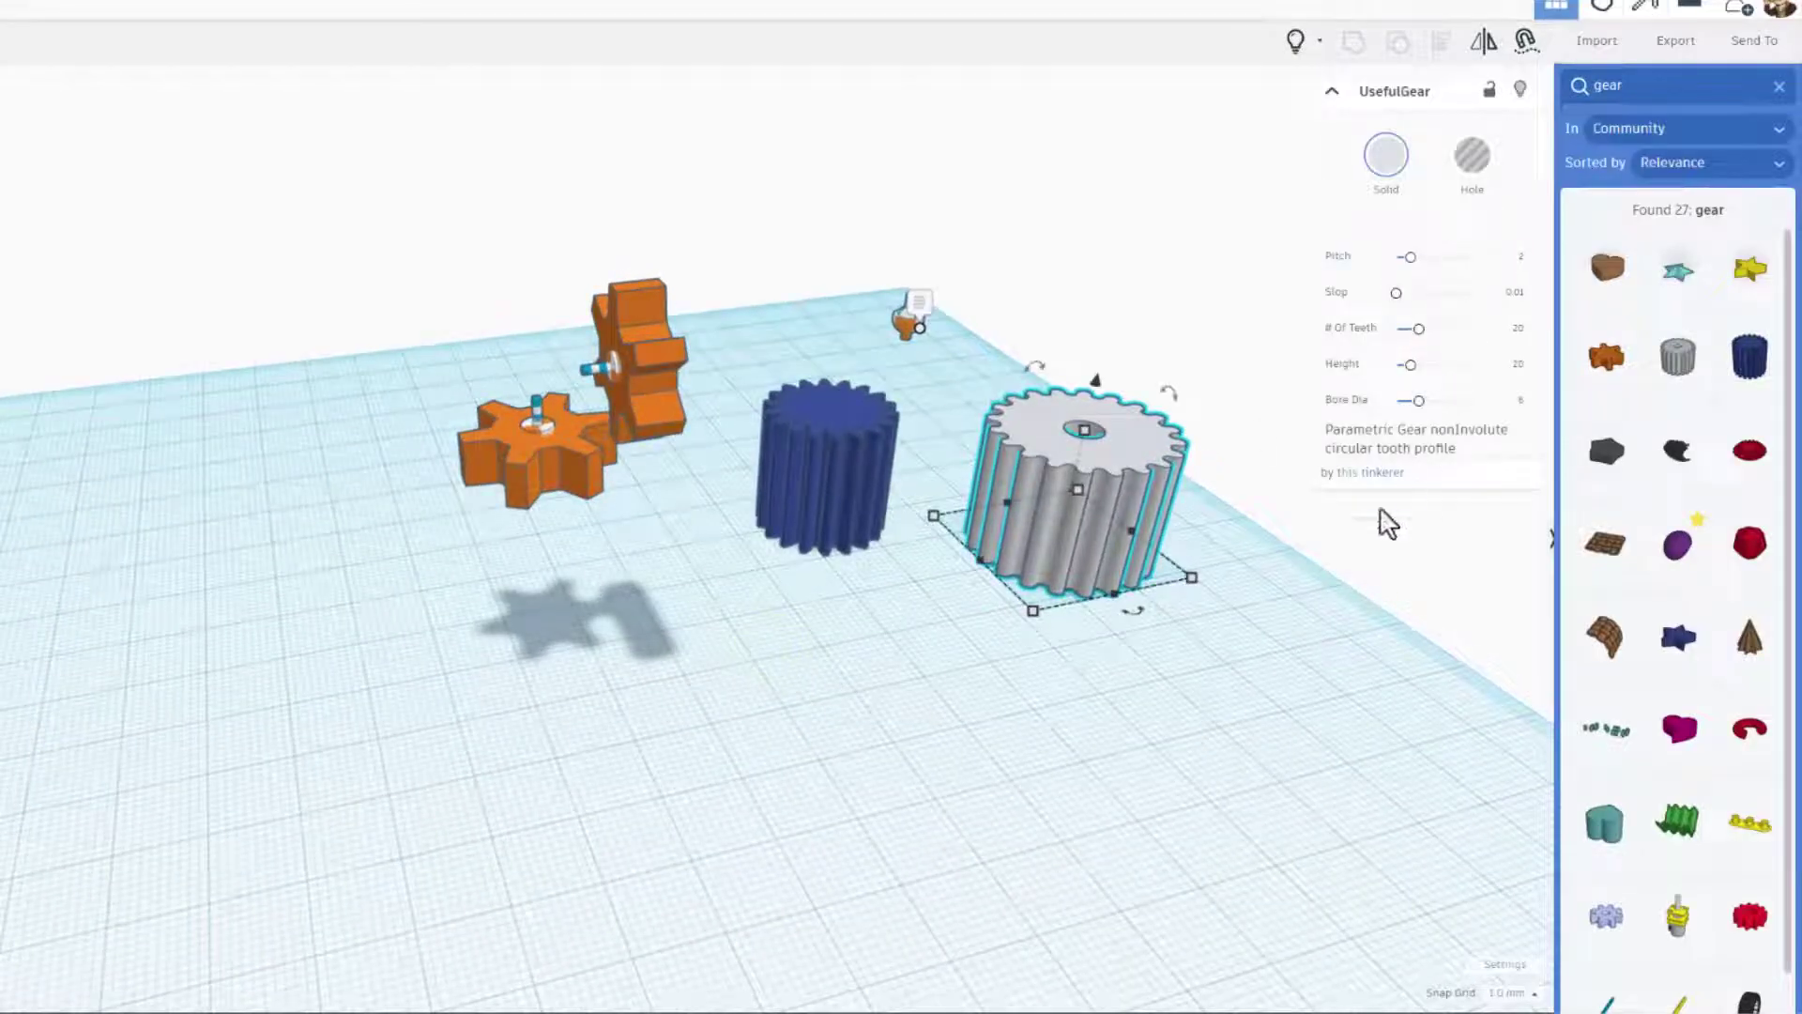
right_drag(933, 611, 826, 668)
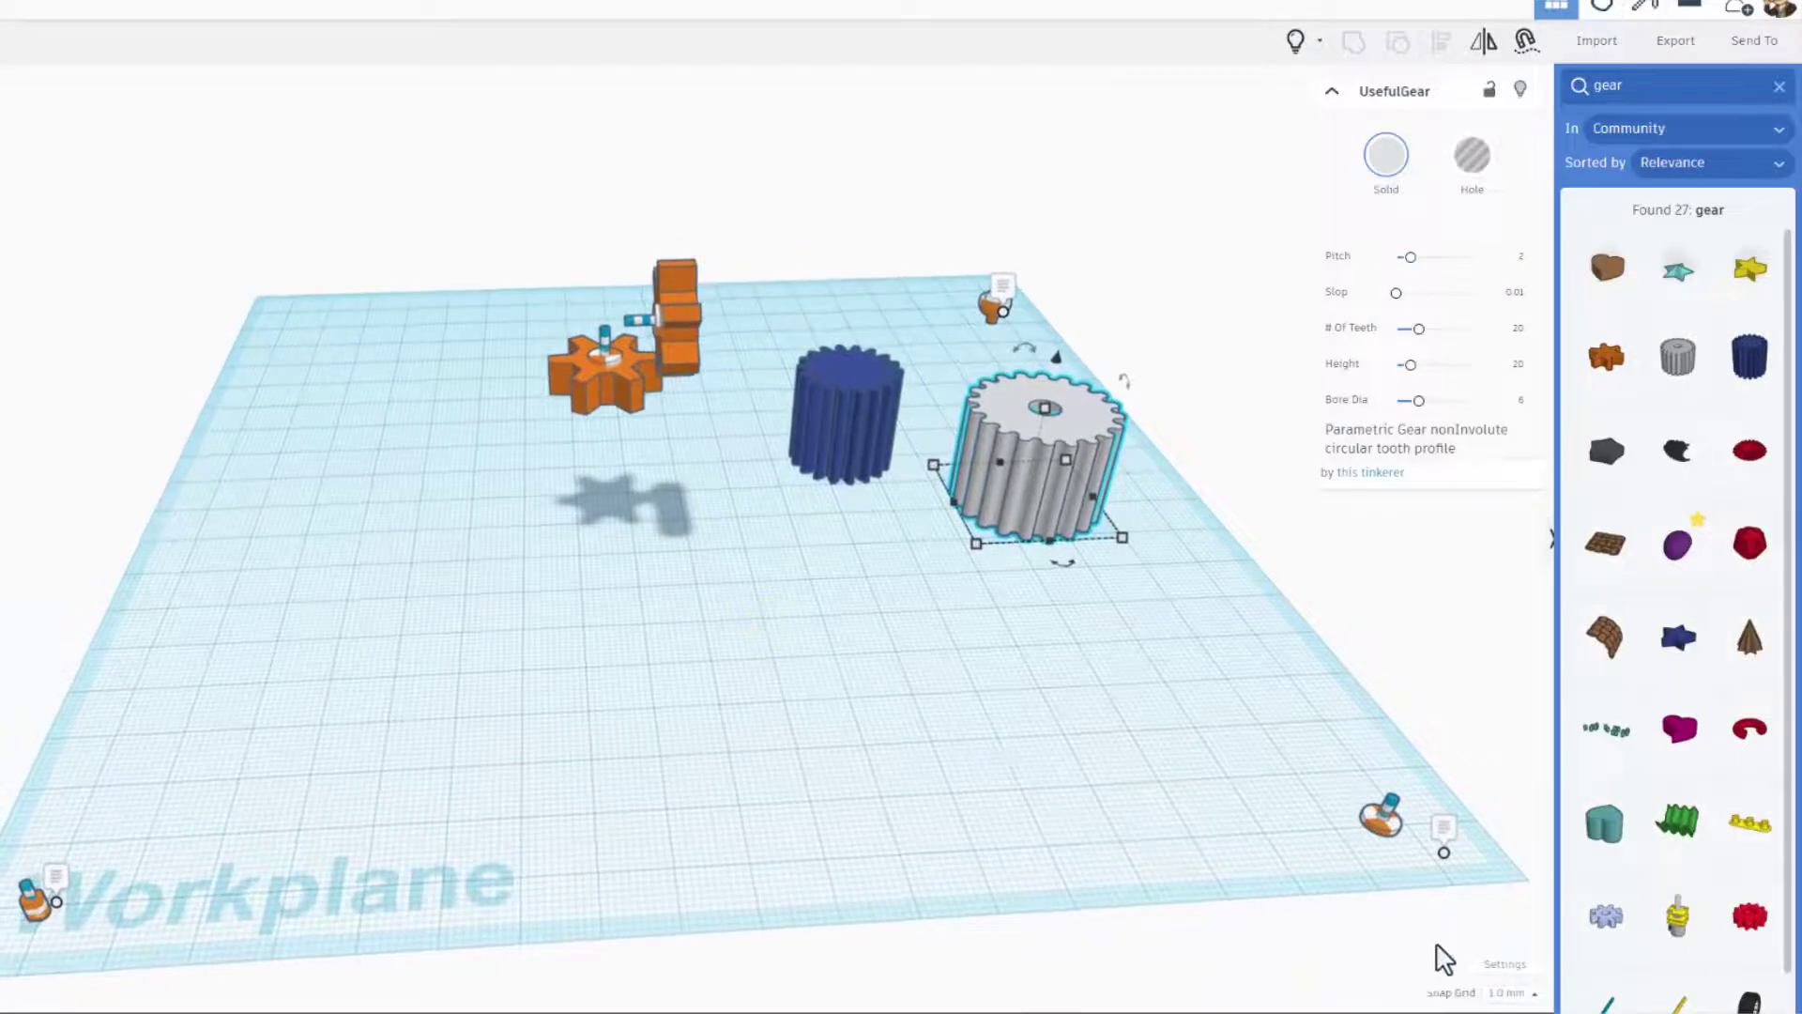
right_drag(1086, 797, 1166, 797)
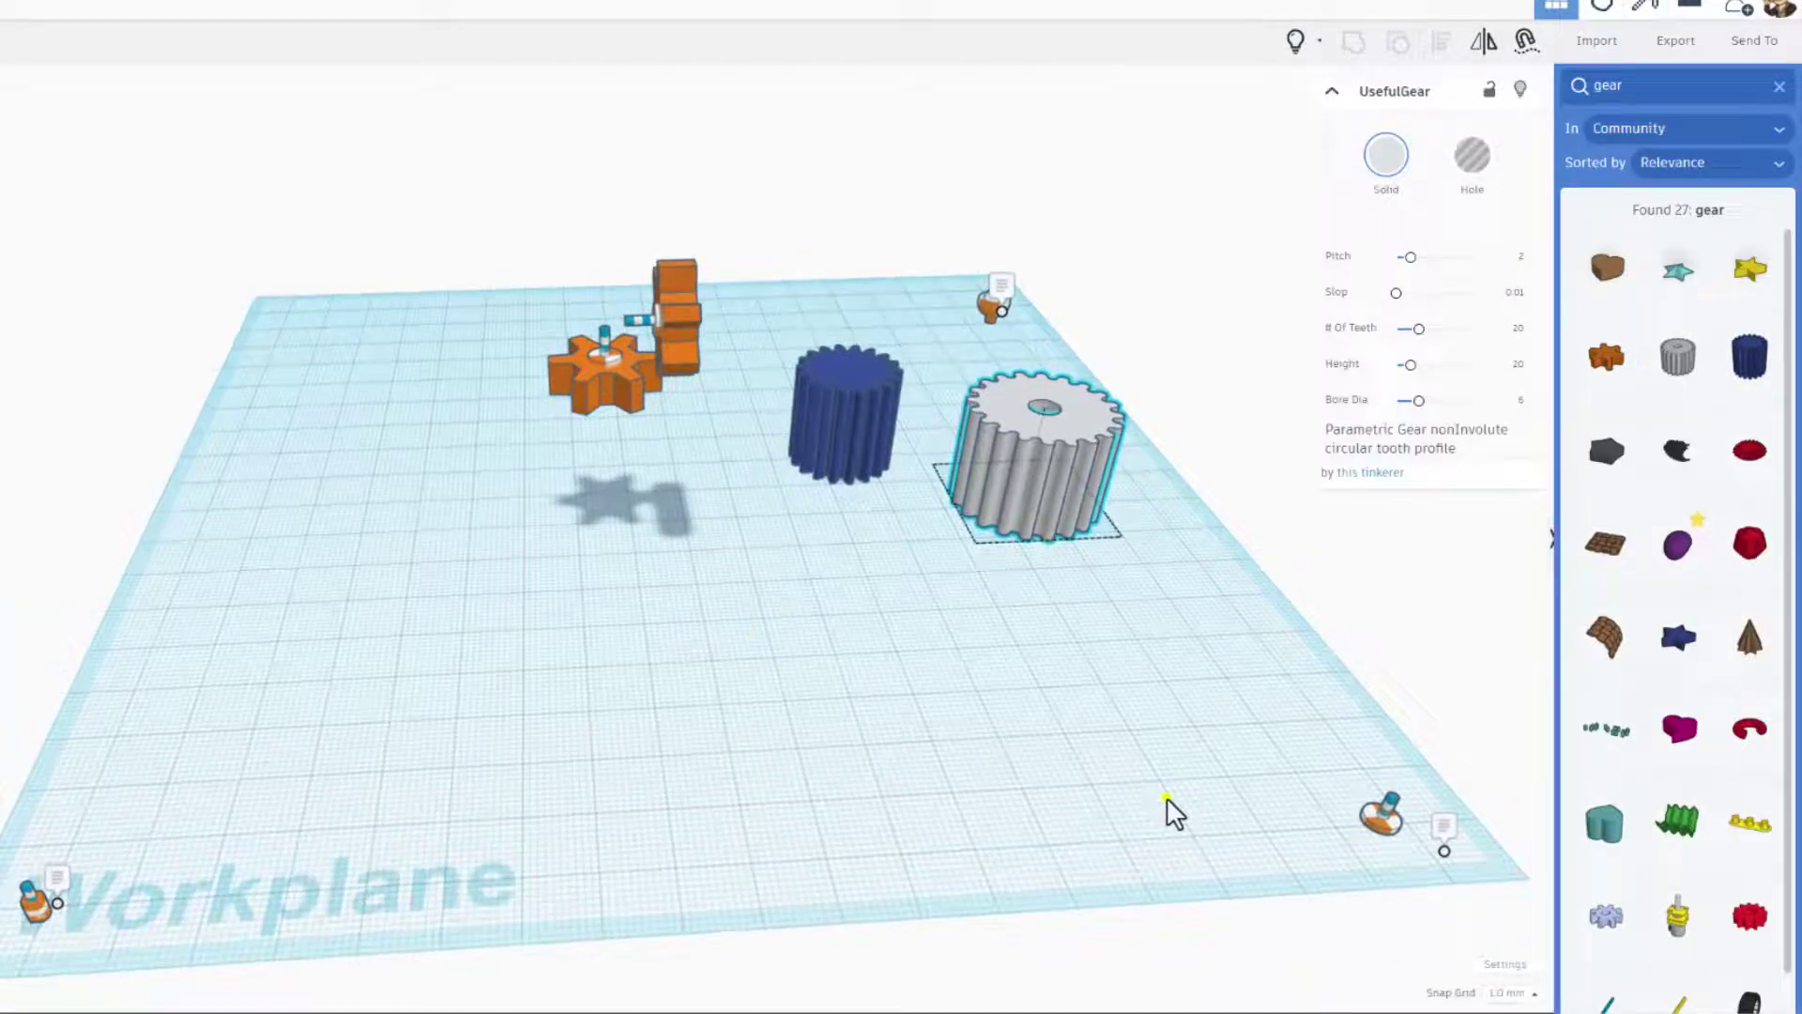
Set the workspace background to a custom lavender colour in Workspace settings.
click(1502, 965)
click(922, 298)
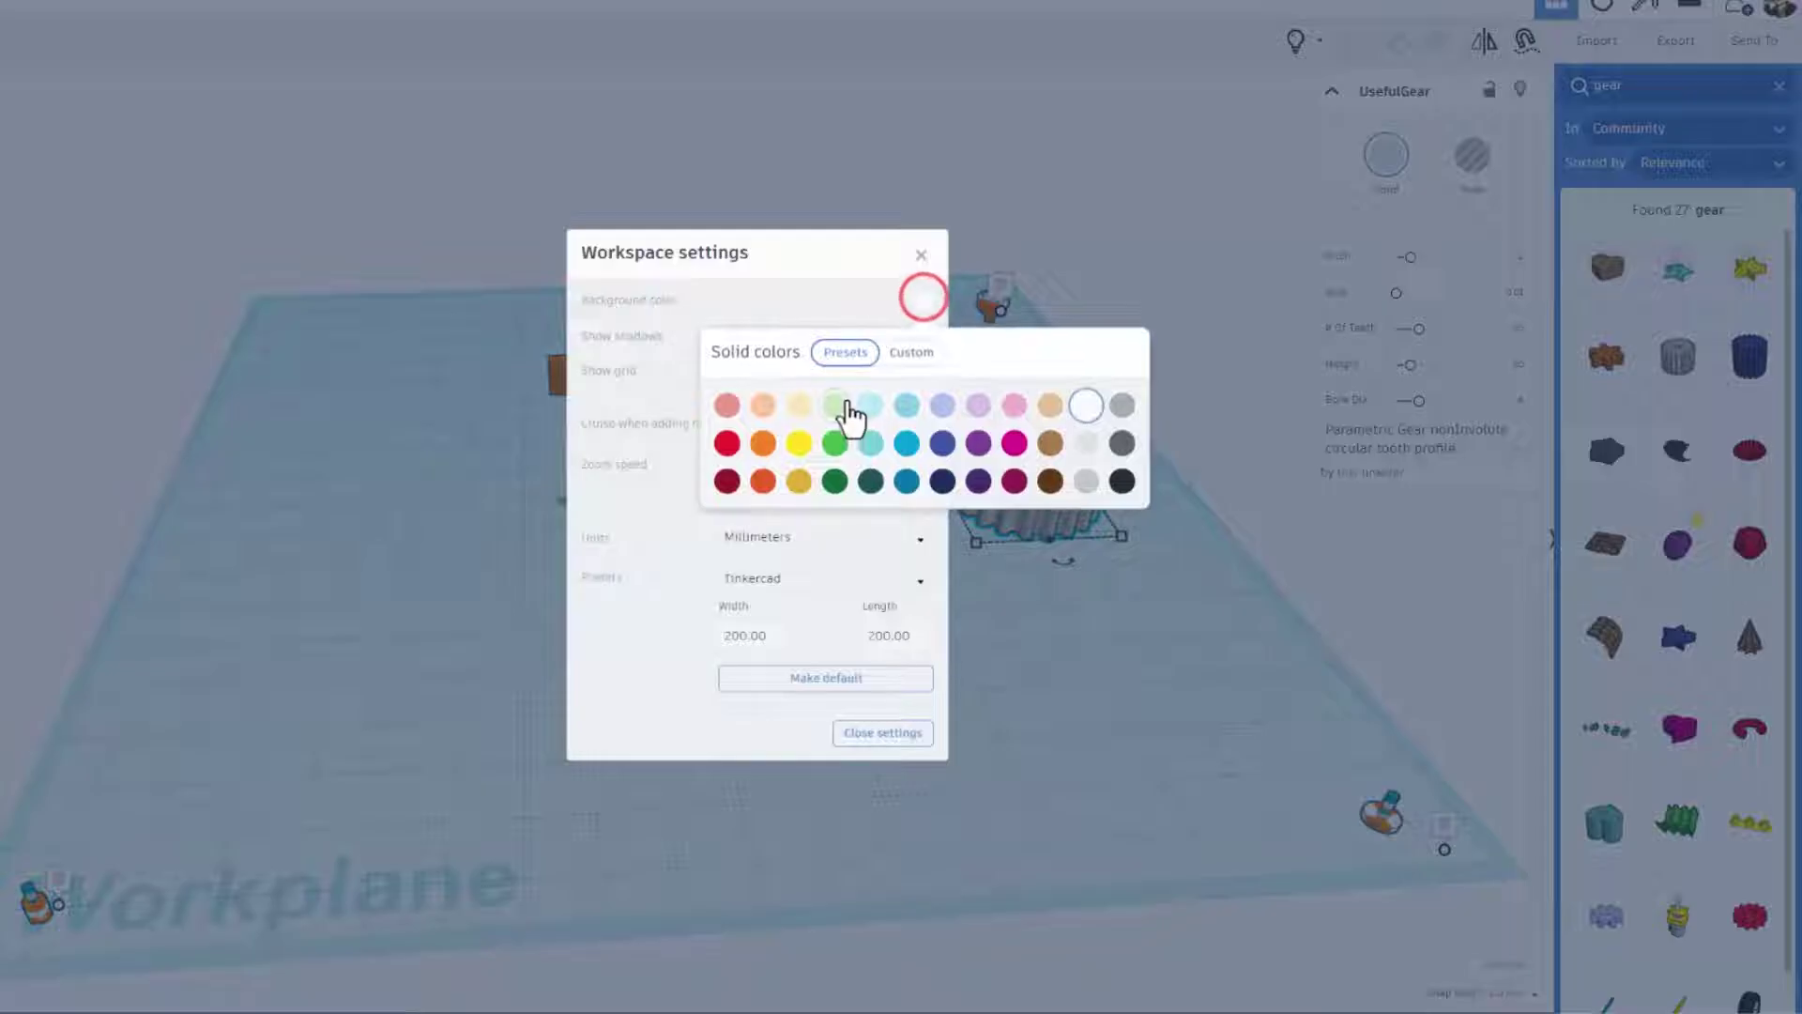
click(910, 355)
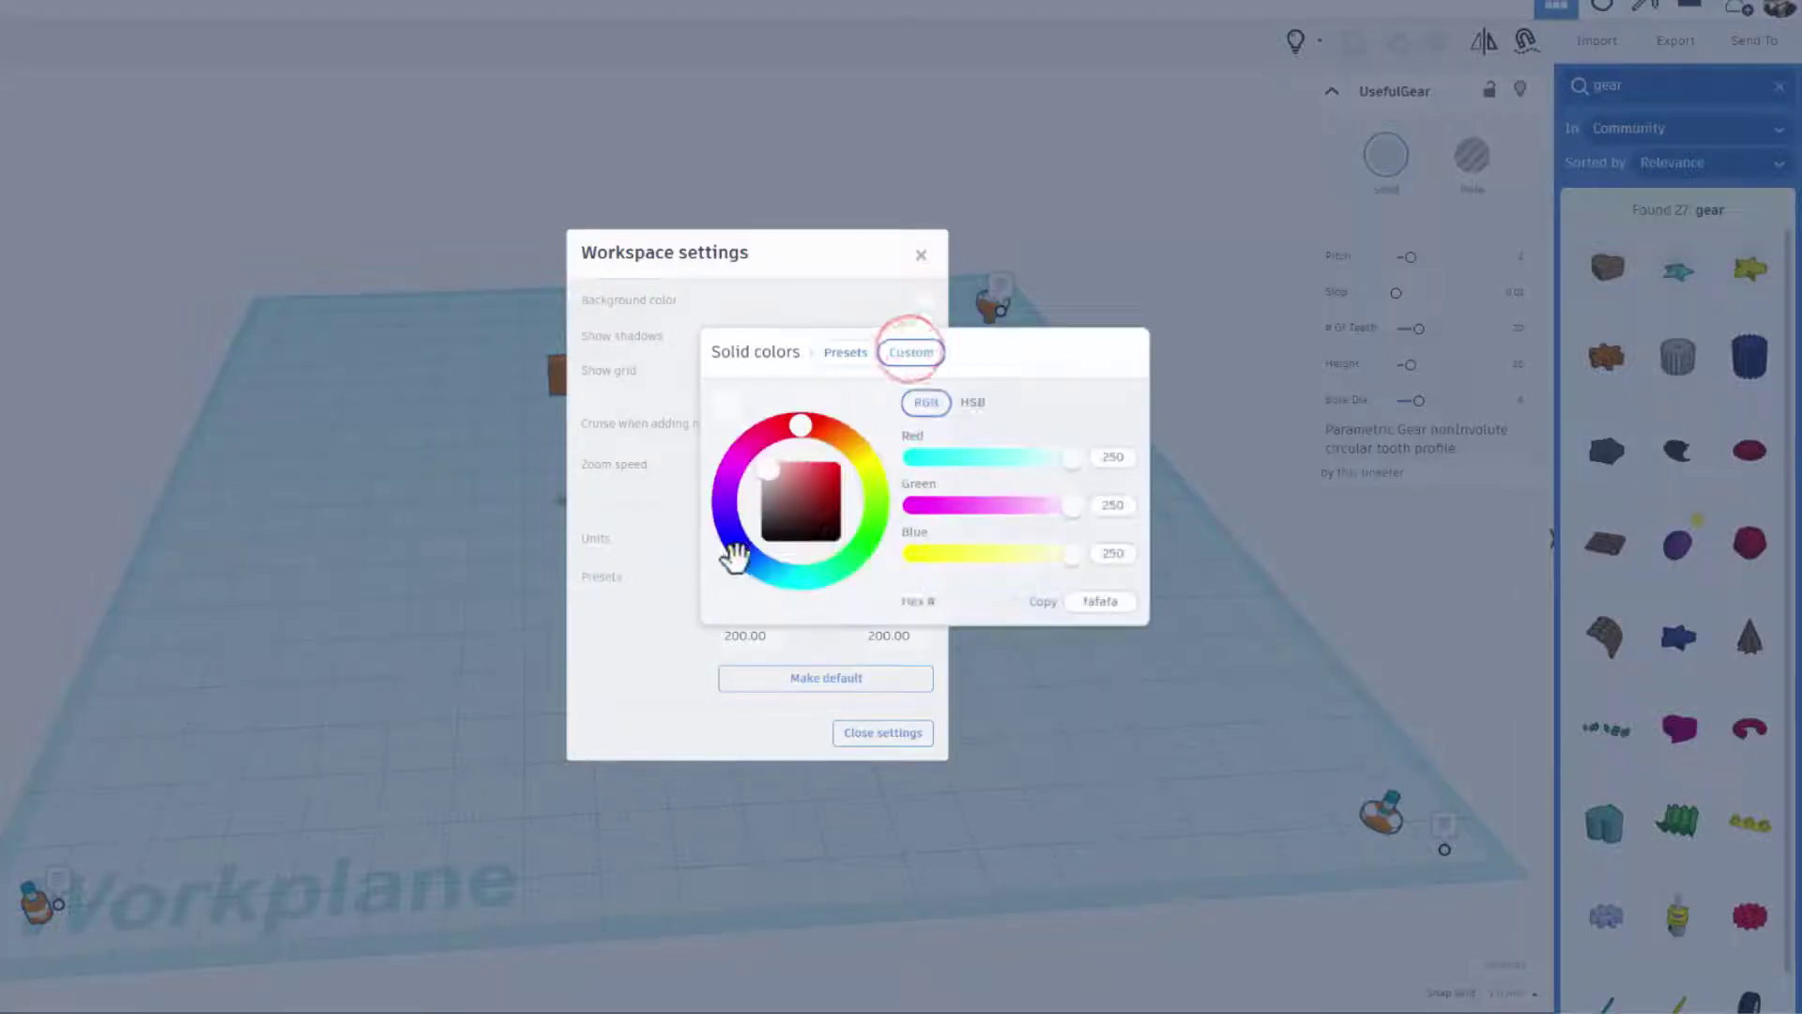
click(733, 545)
click(796, 465)
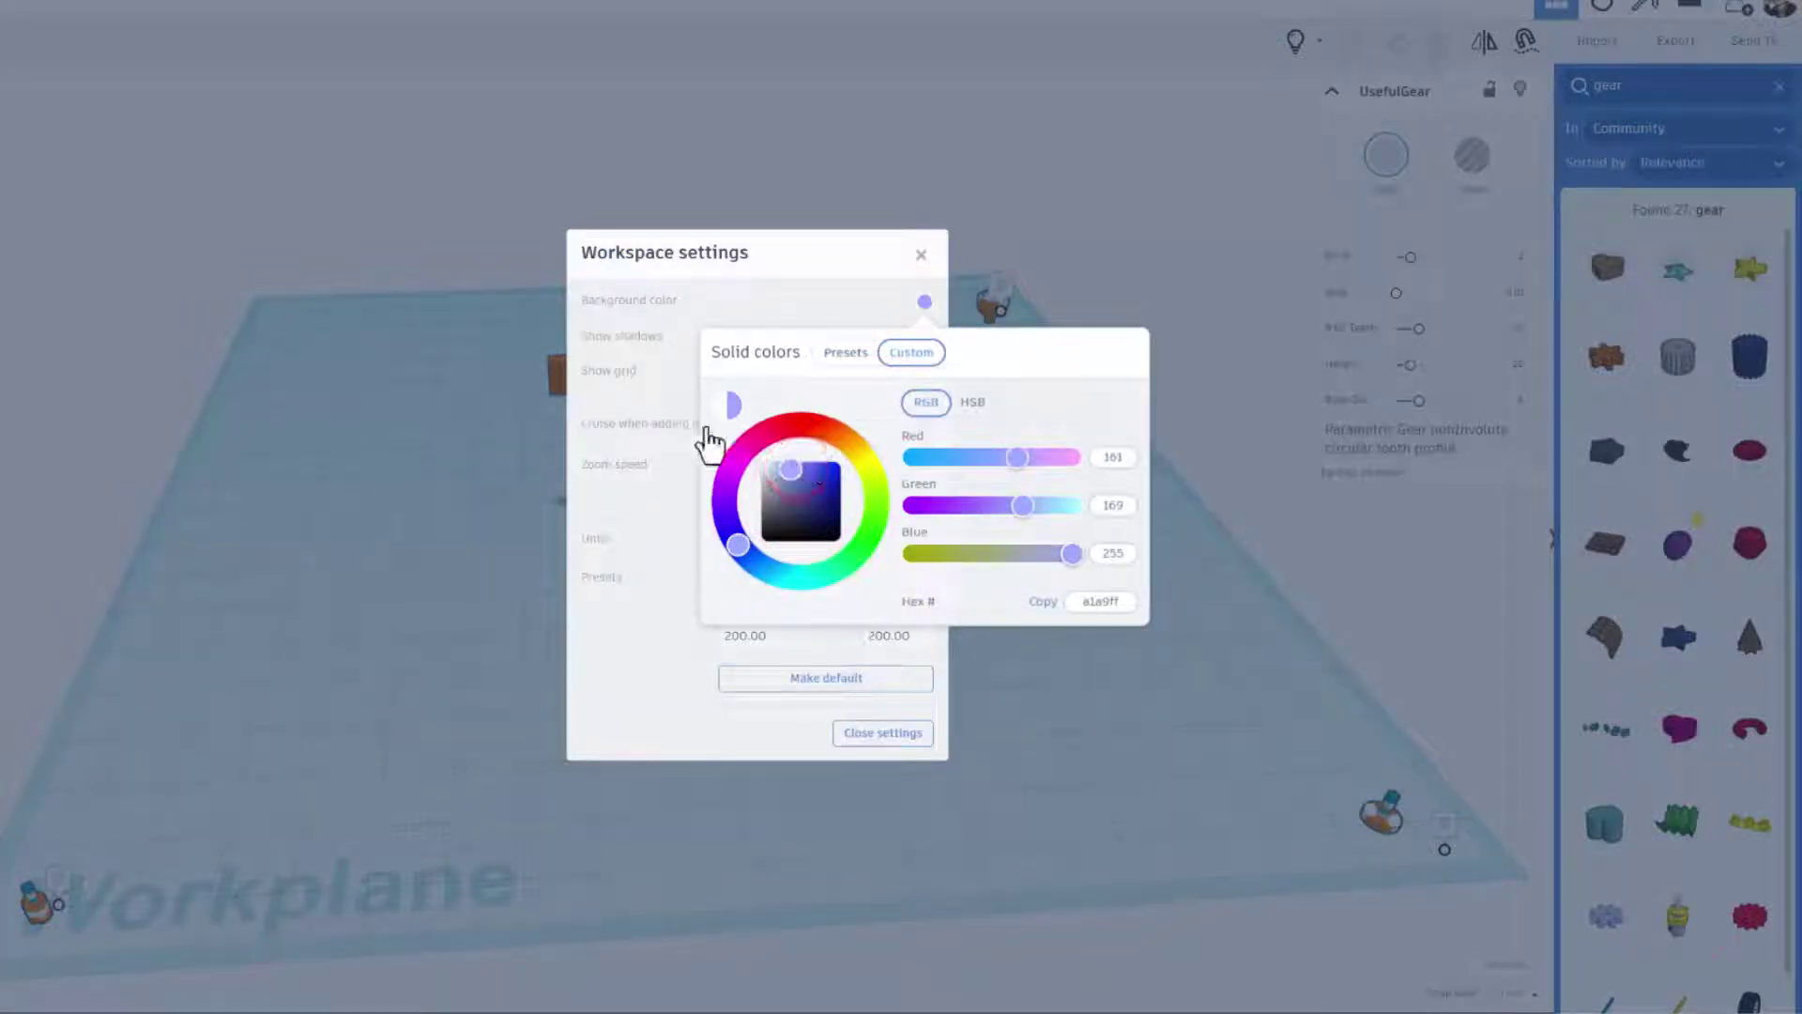
click(674, 511)
Turn off Show grid, close the settings and fit the view to the gear.
click(926, 372)
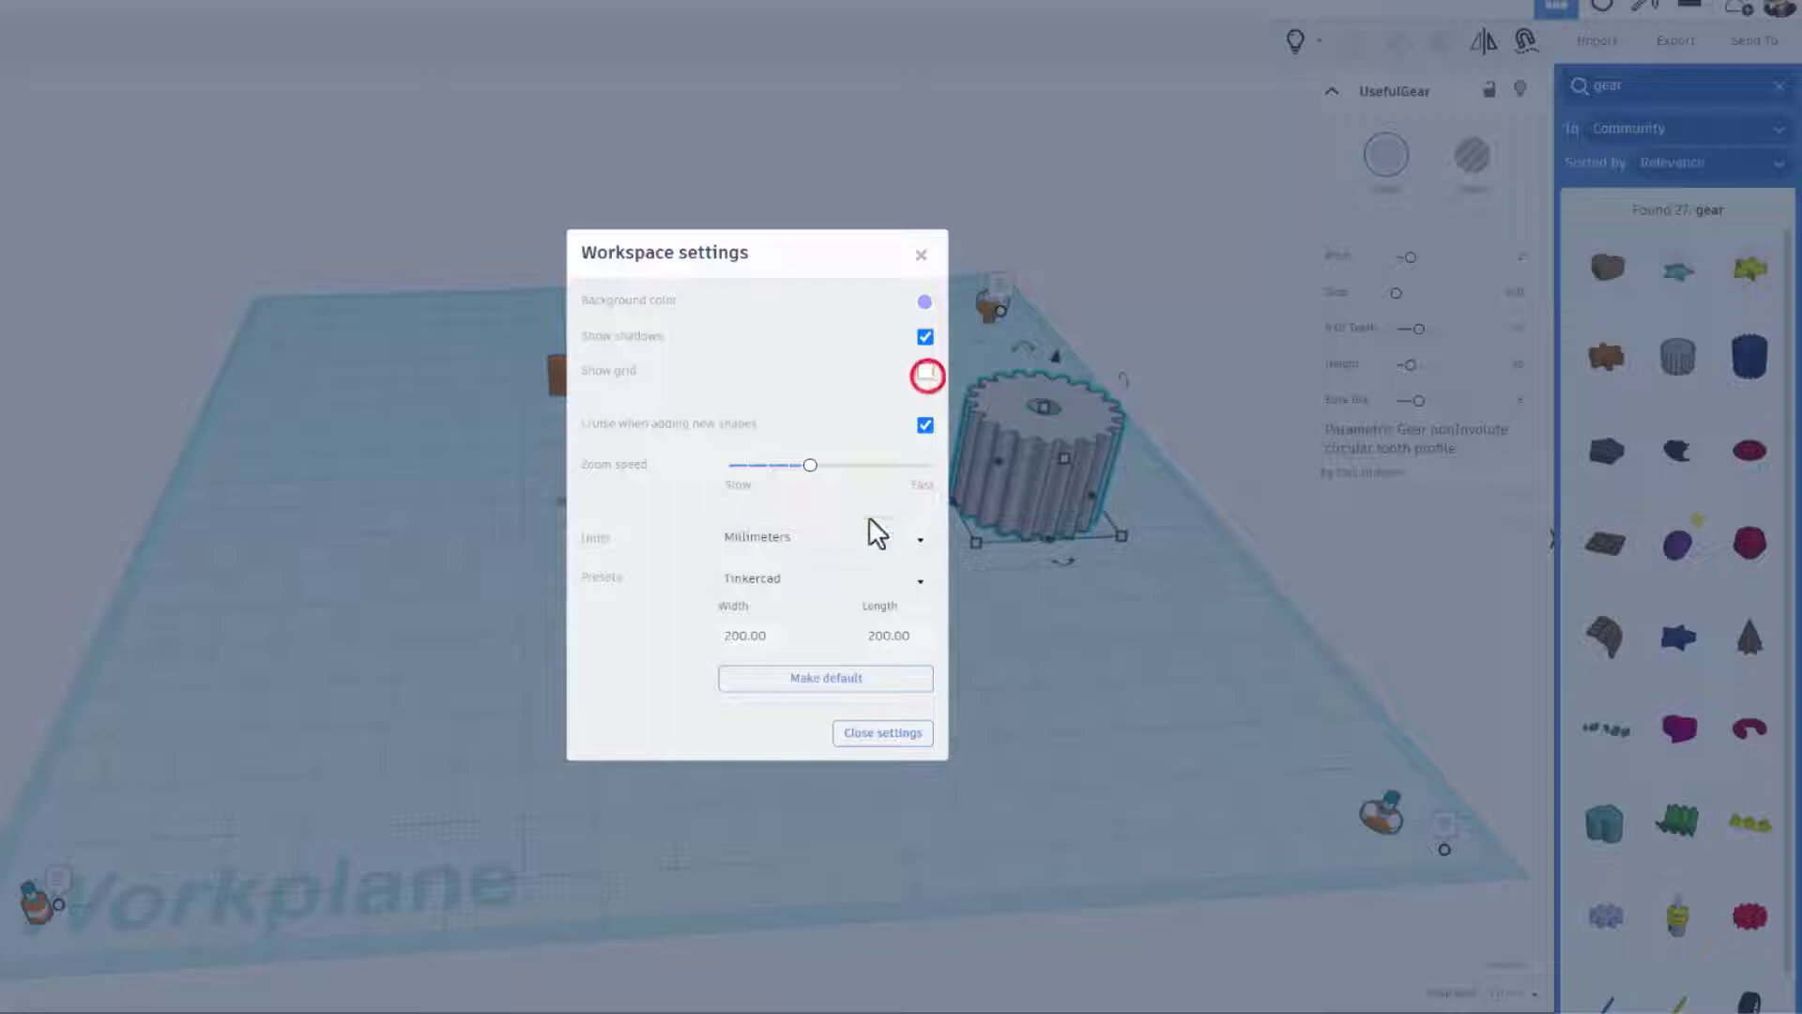
click(1005, 625)
key(f)
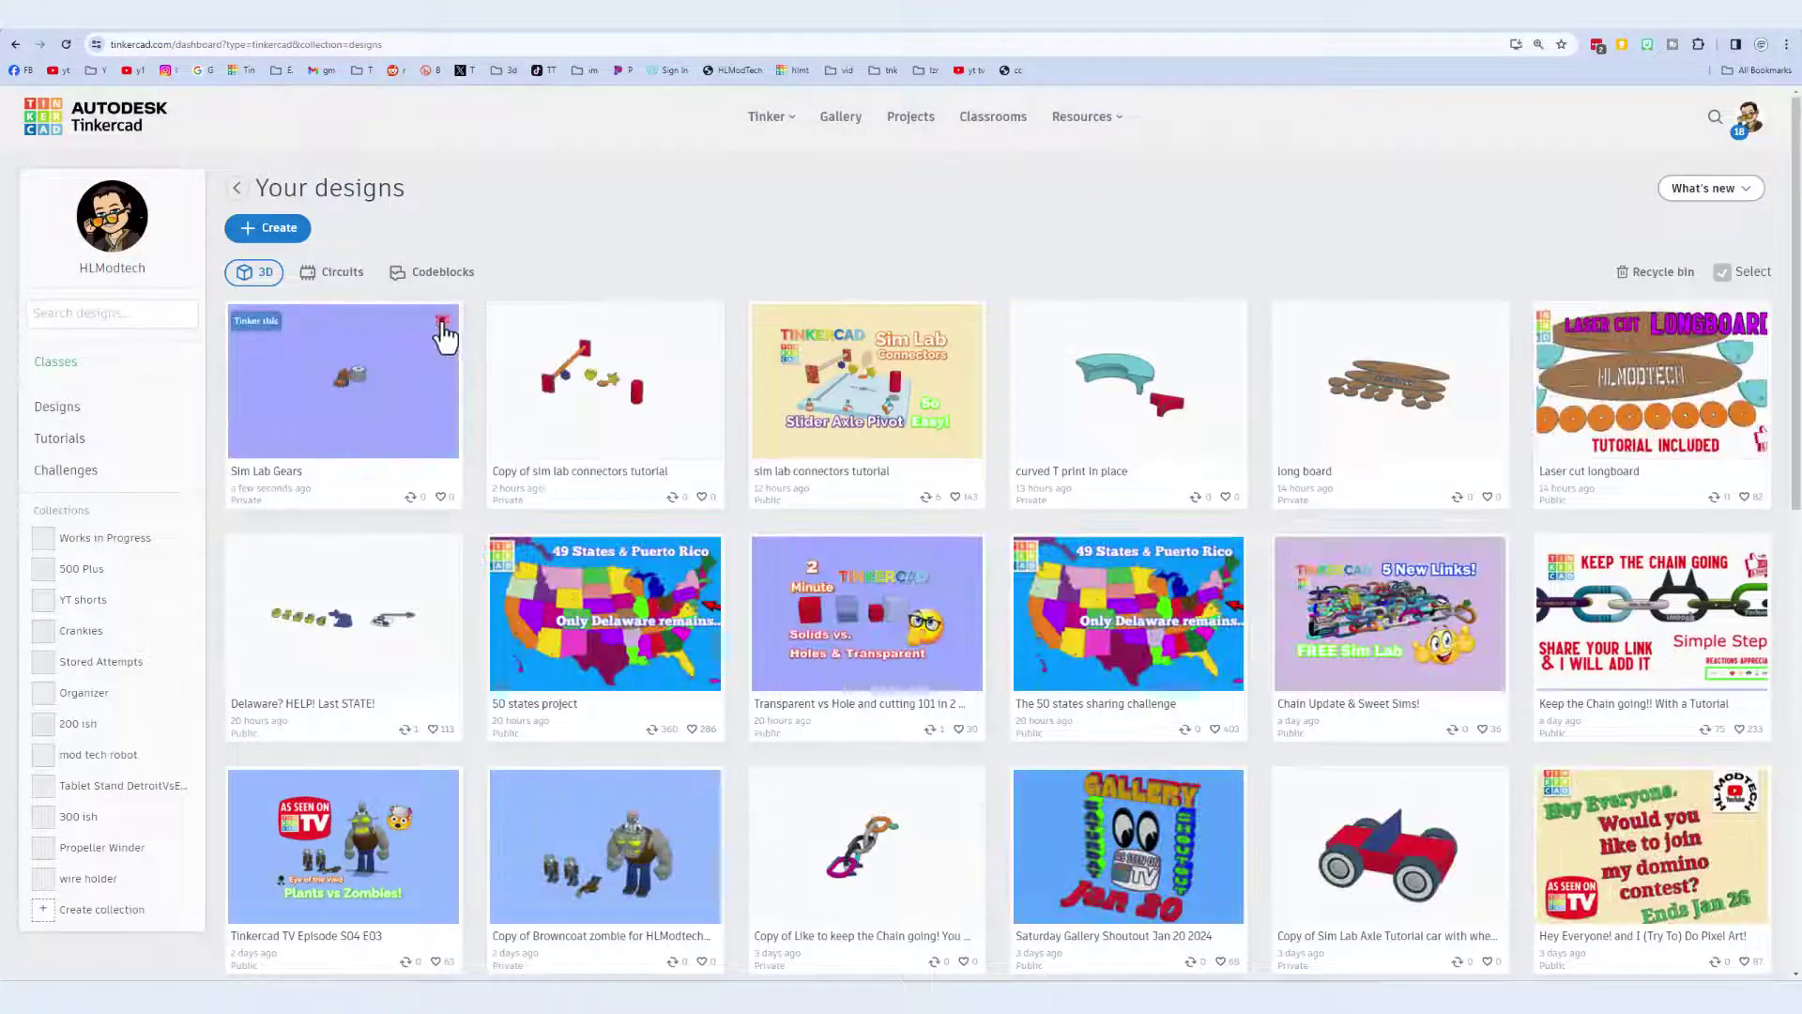
In the design's properties, add the pasted tag, then add and remove an hlmt23 tag.
click(441, 321)
click(422, 326)
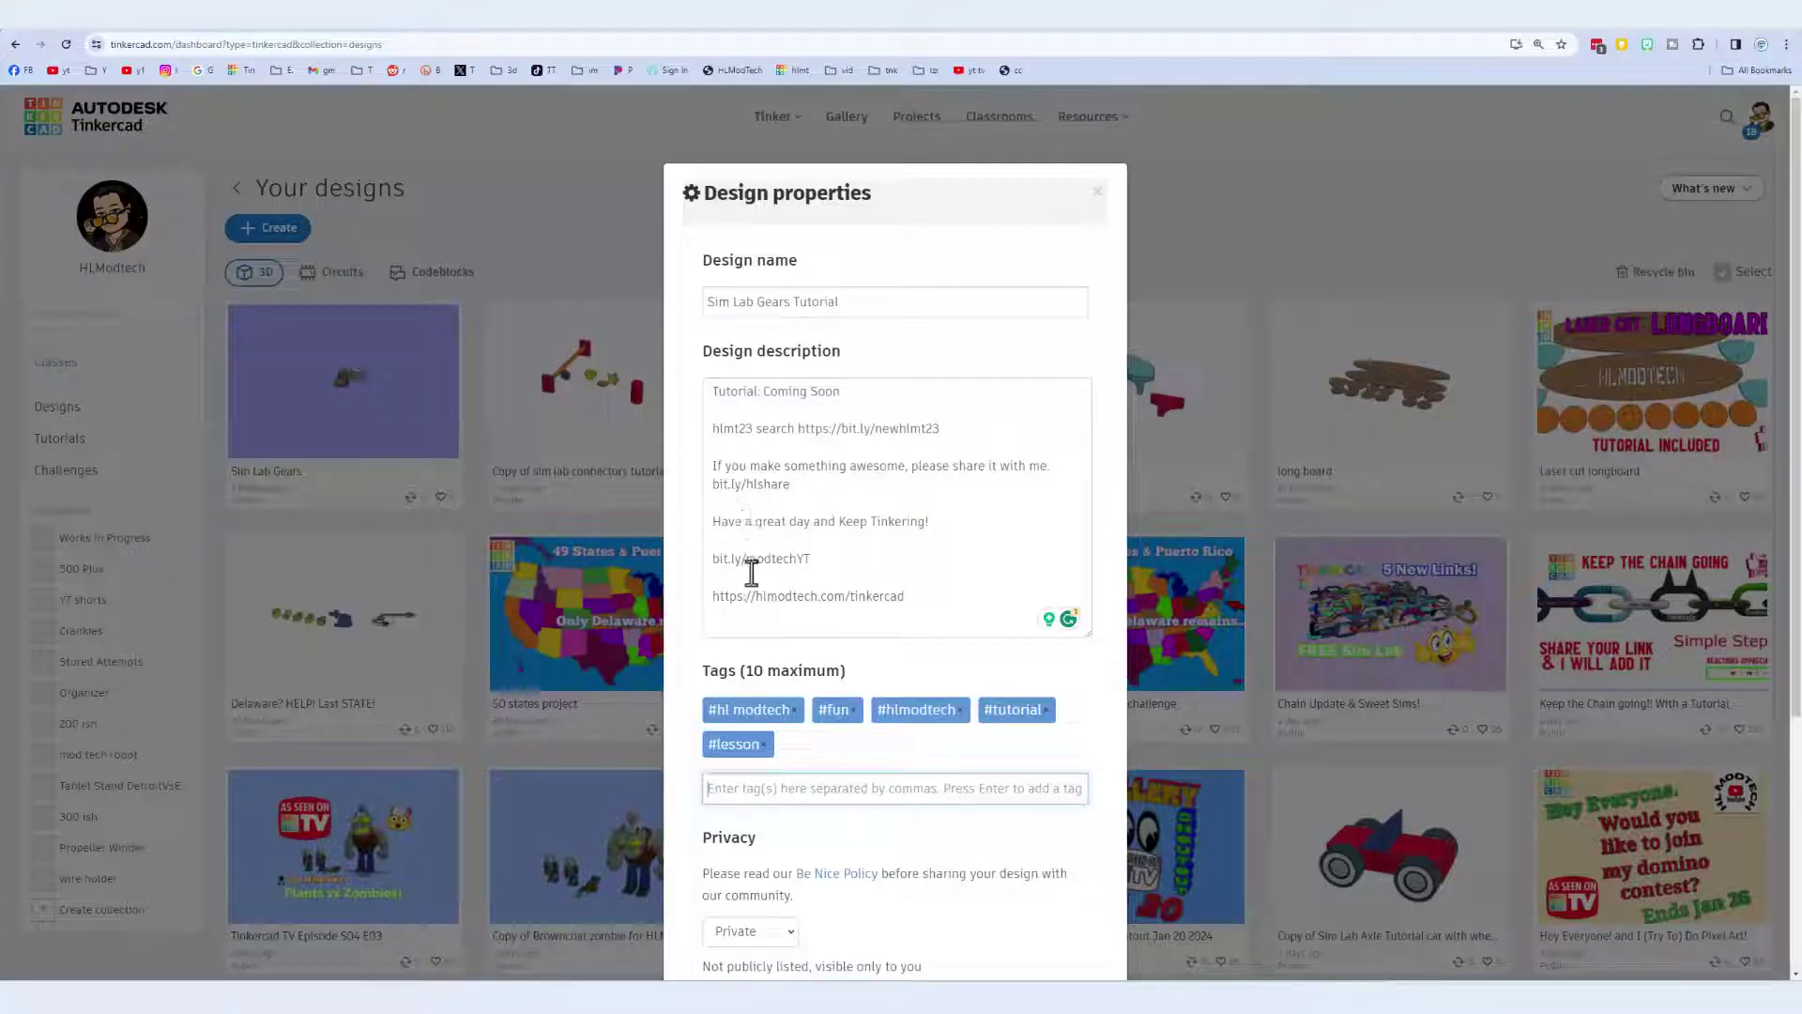
scroll(756, 582, down, 1)
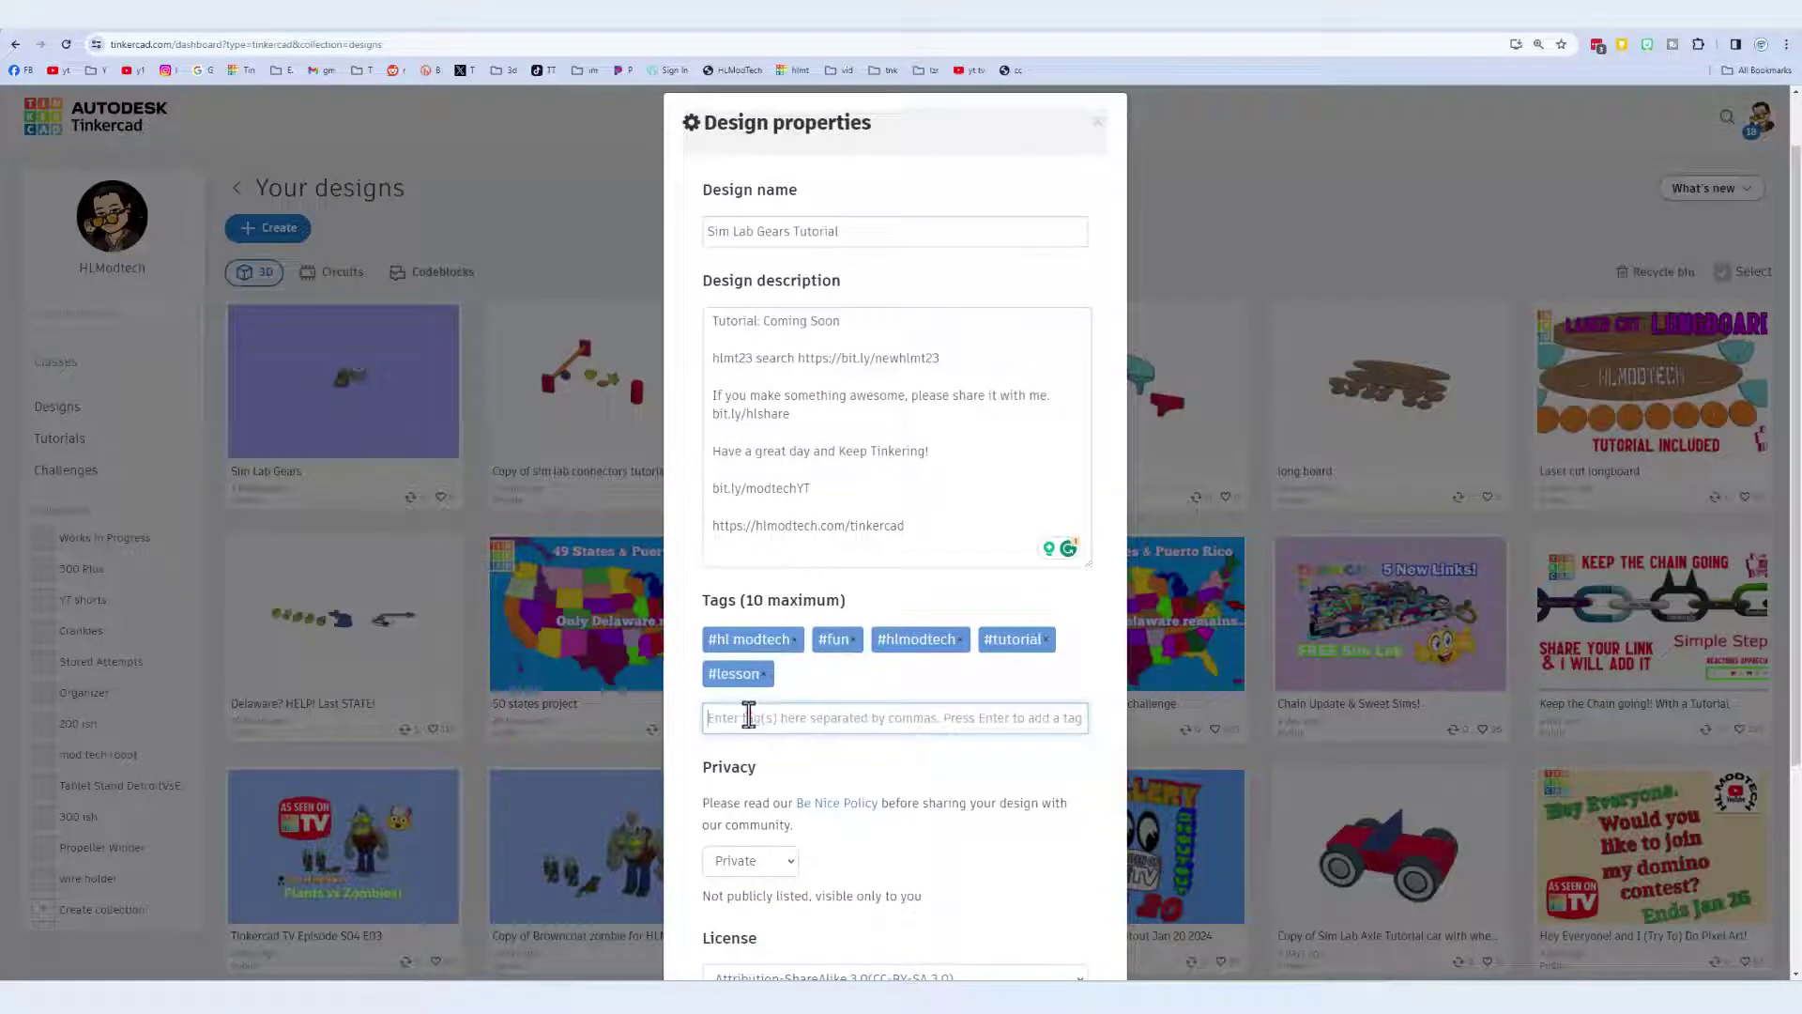
click(749, 716)
text(sim lab, gears, classroom)
key(Return)
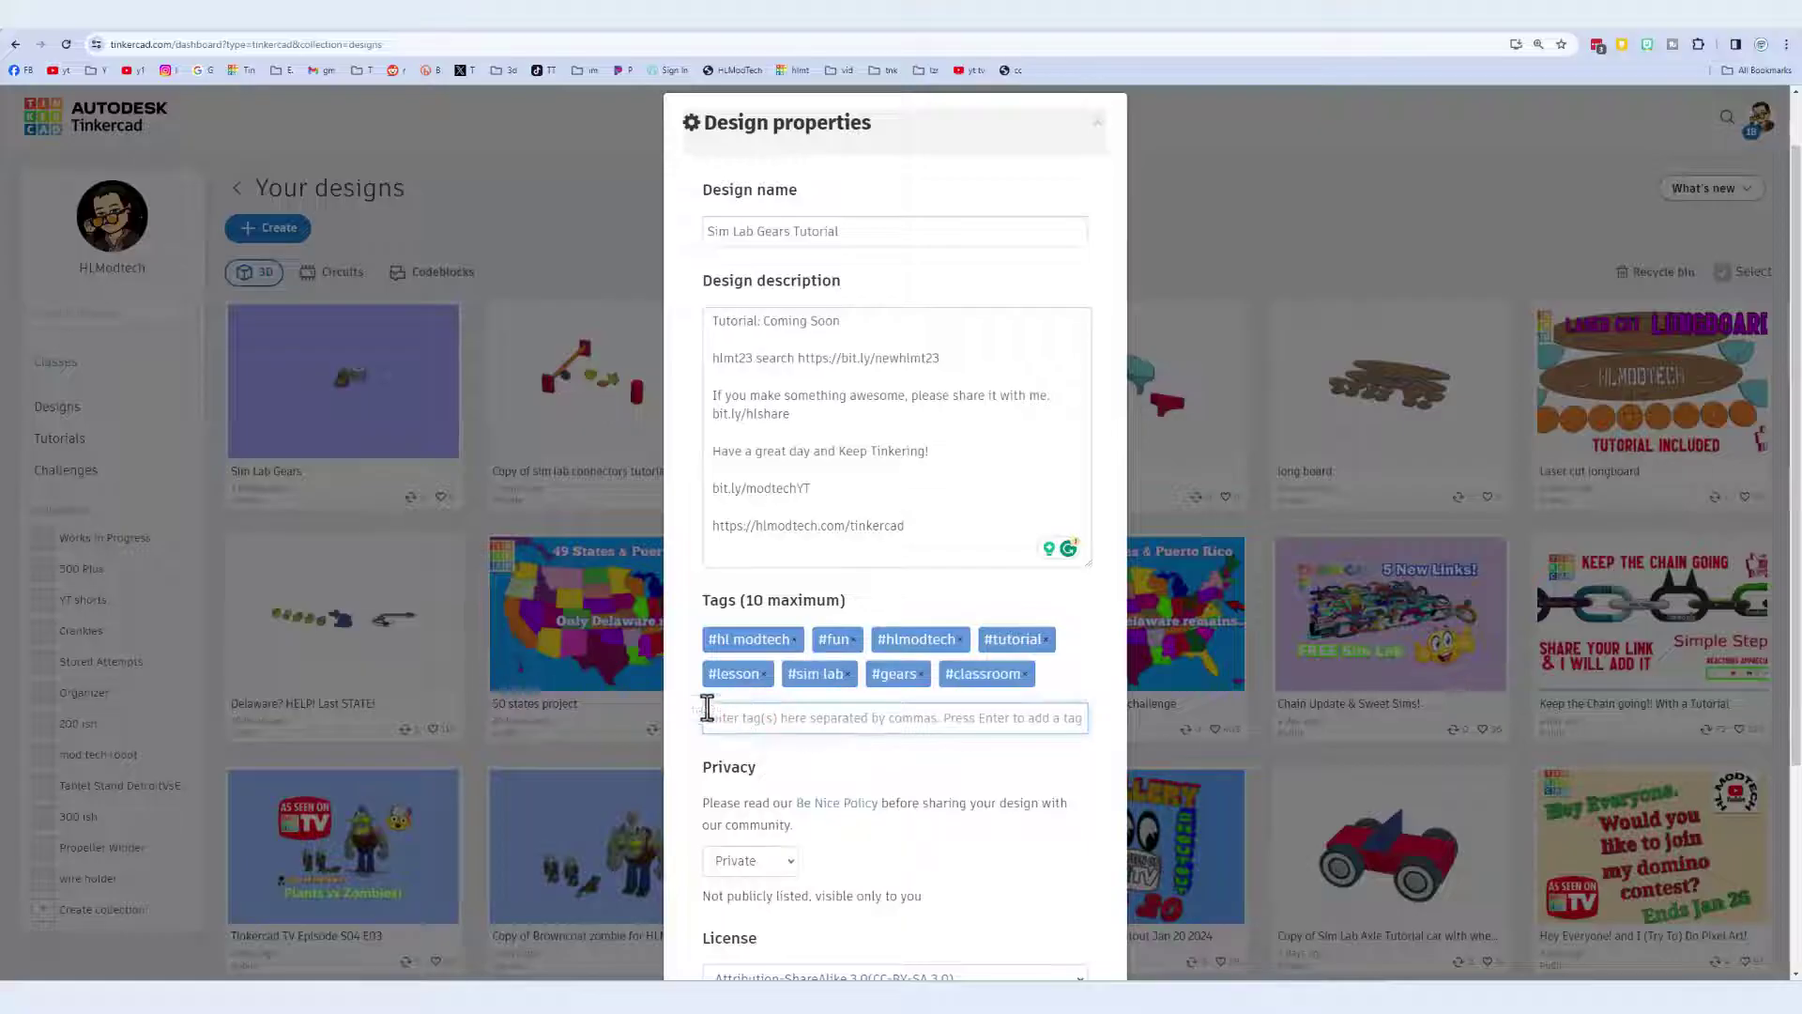
click(731, 716)
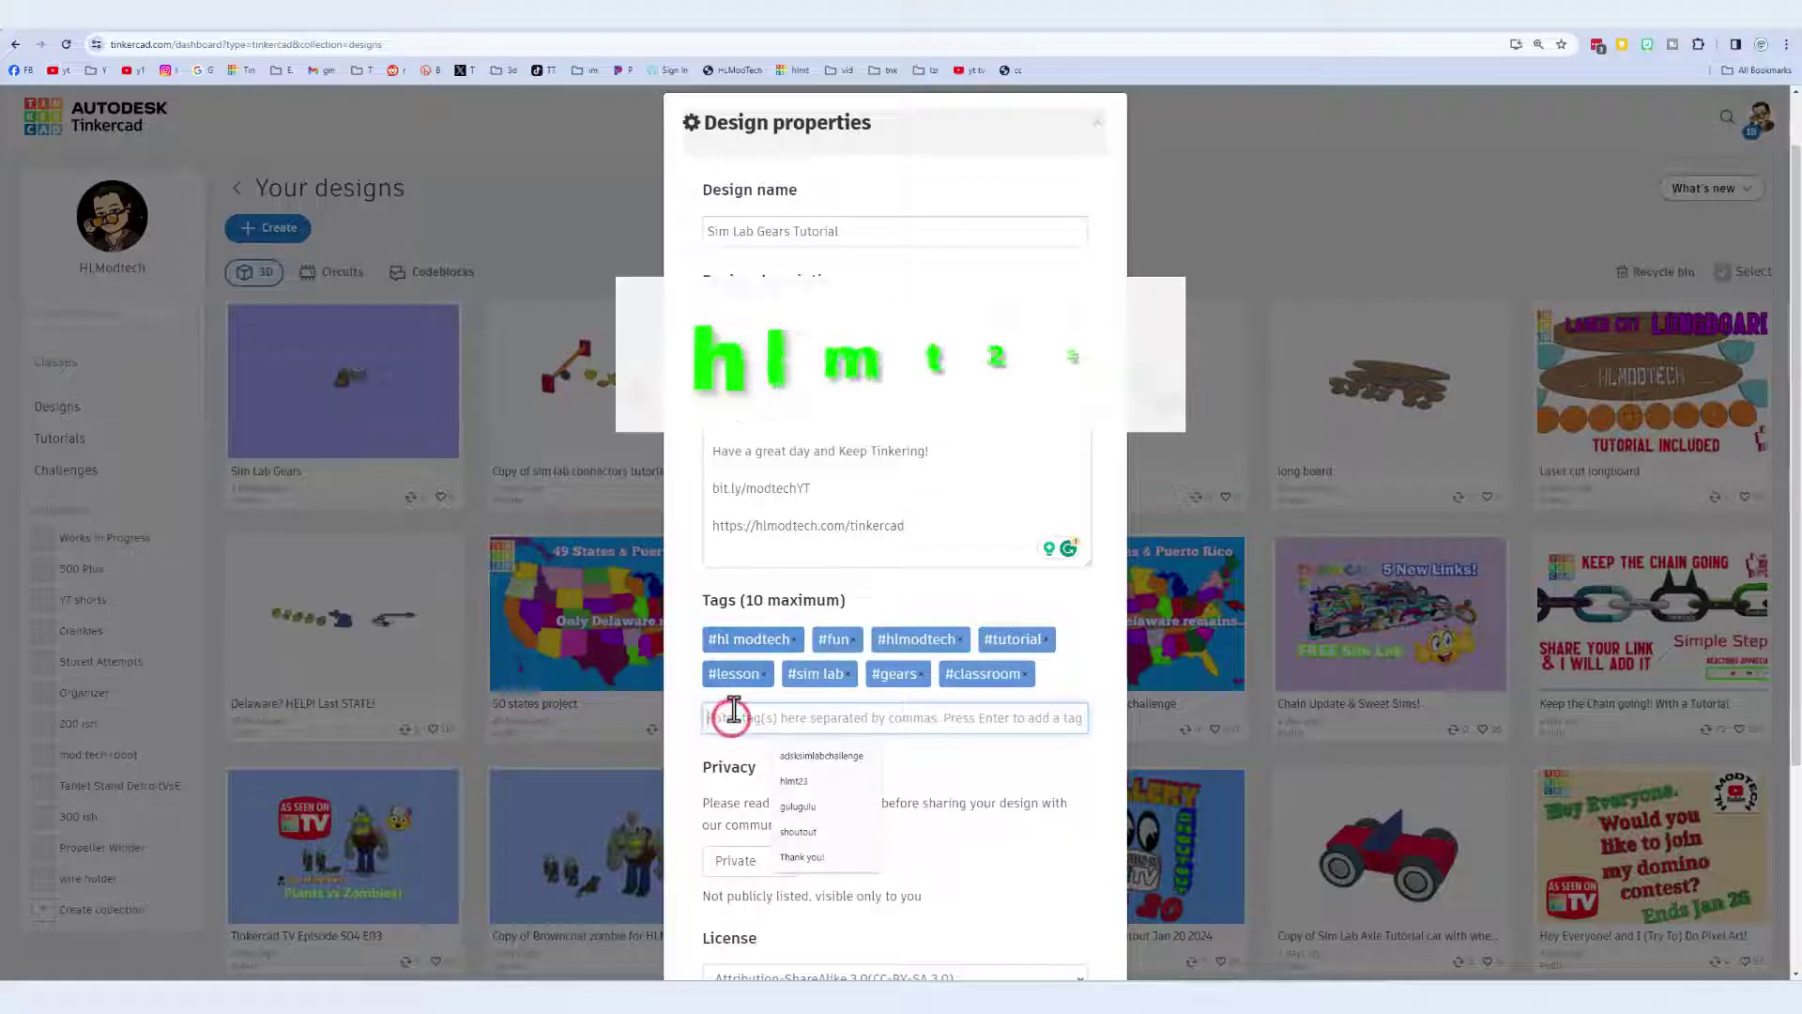
text(hlm)
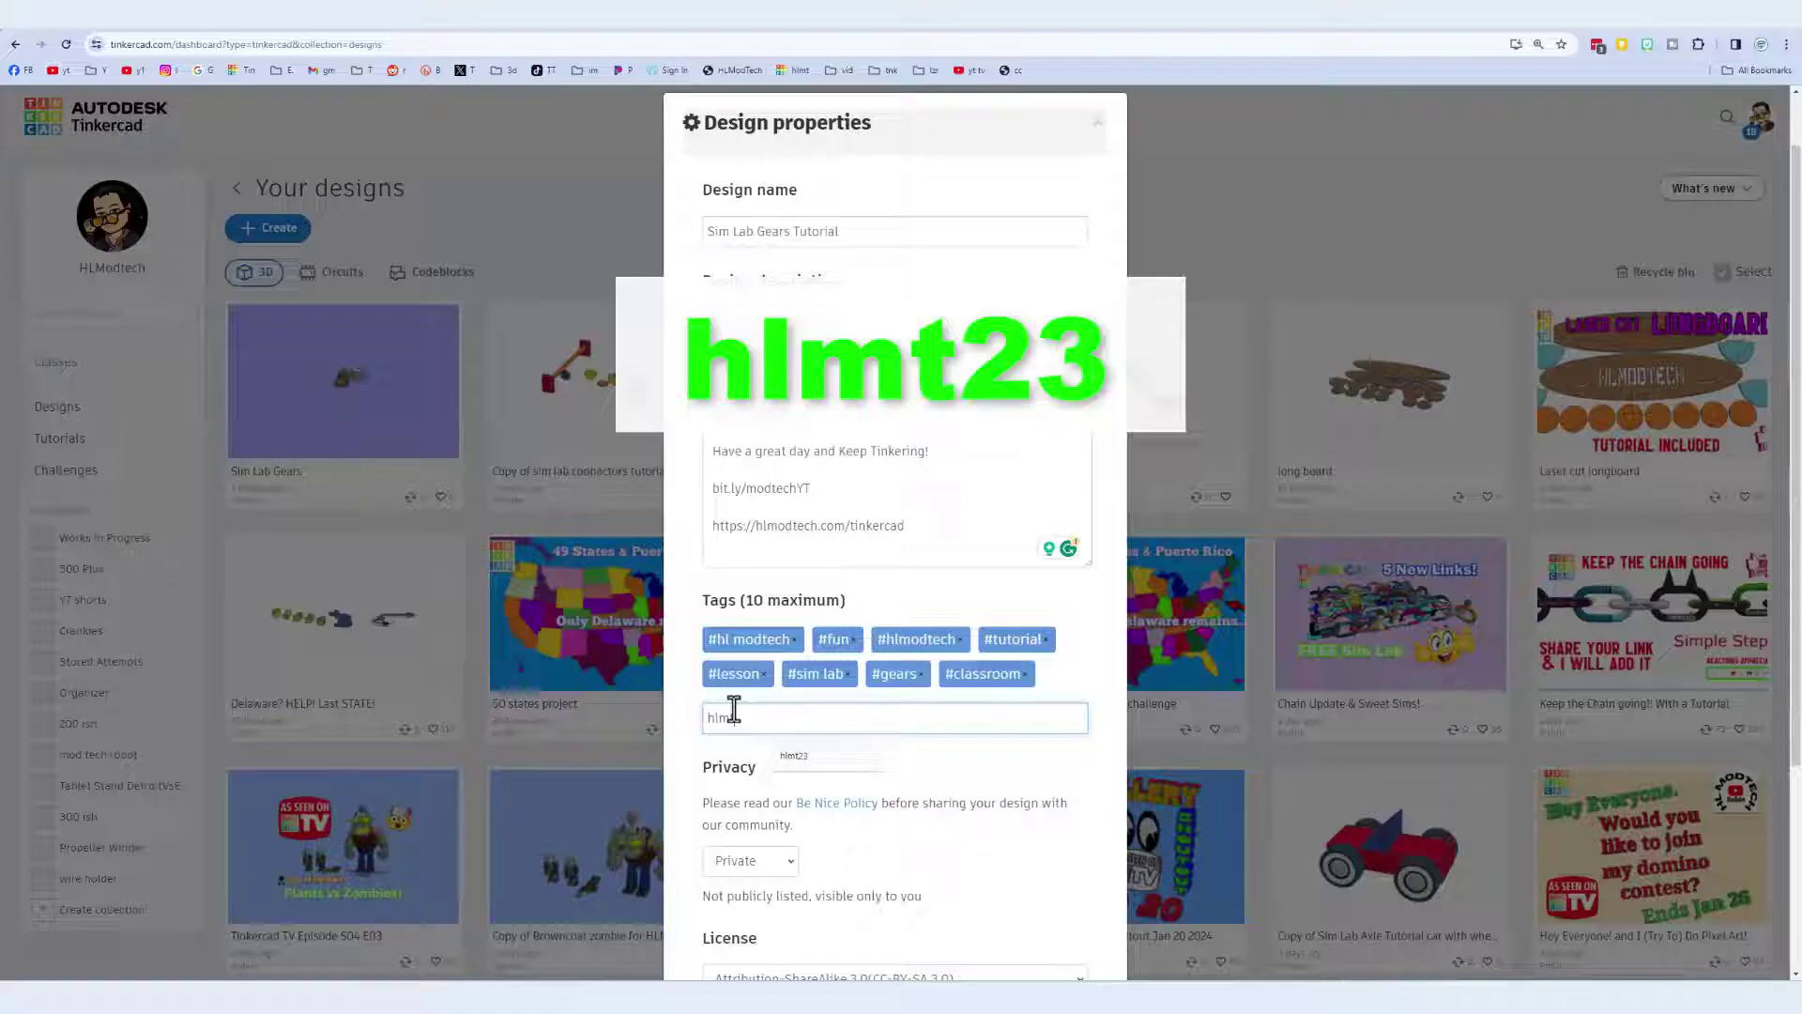
text(t23)
key(Return)
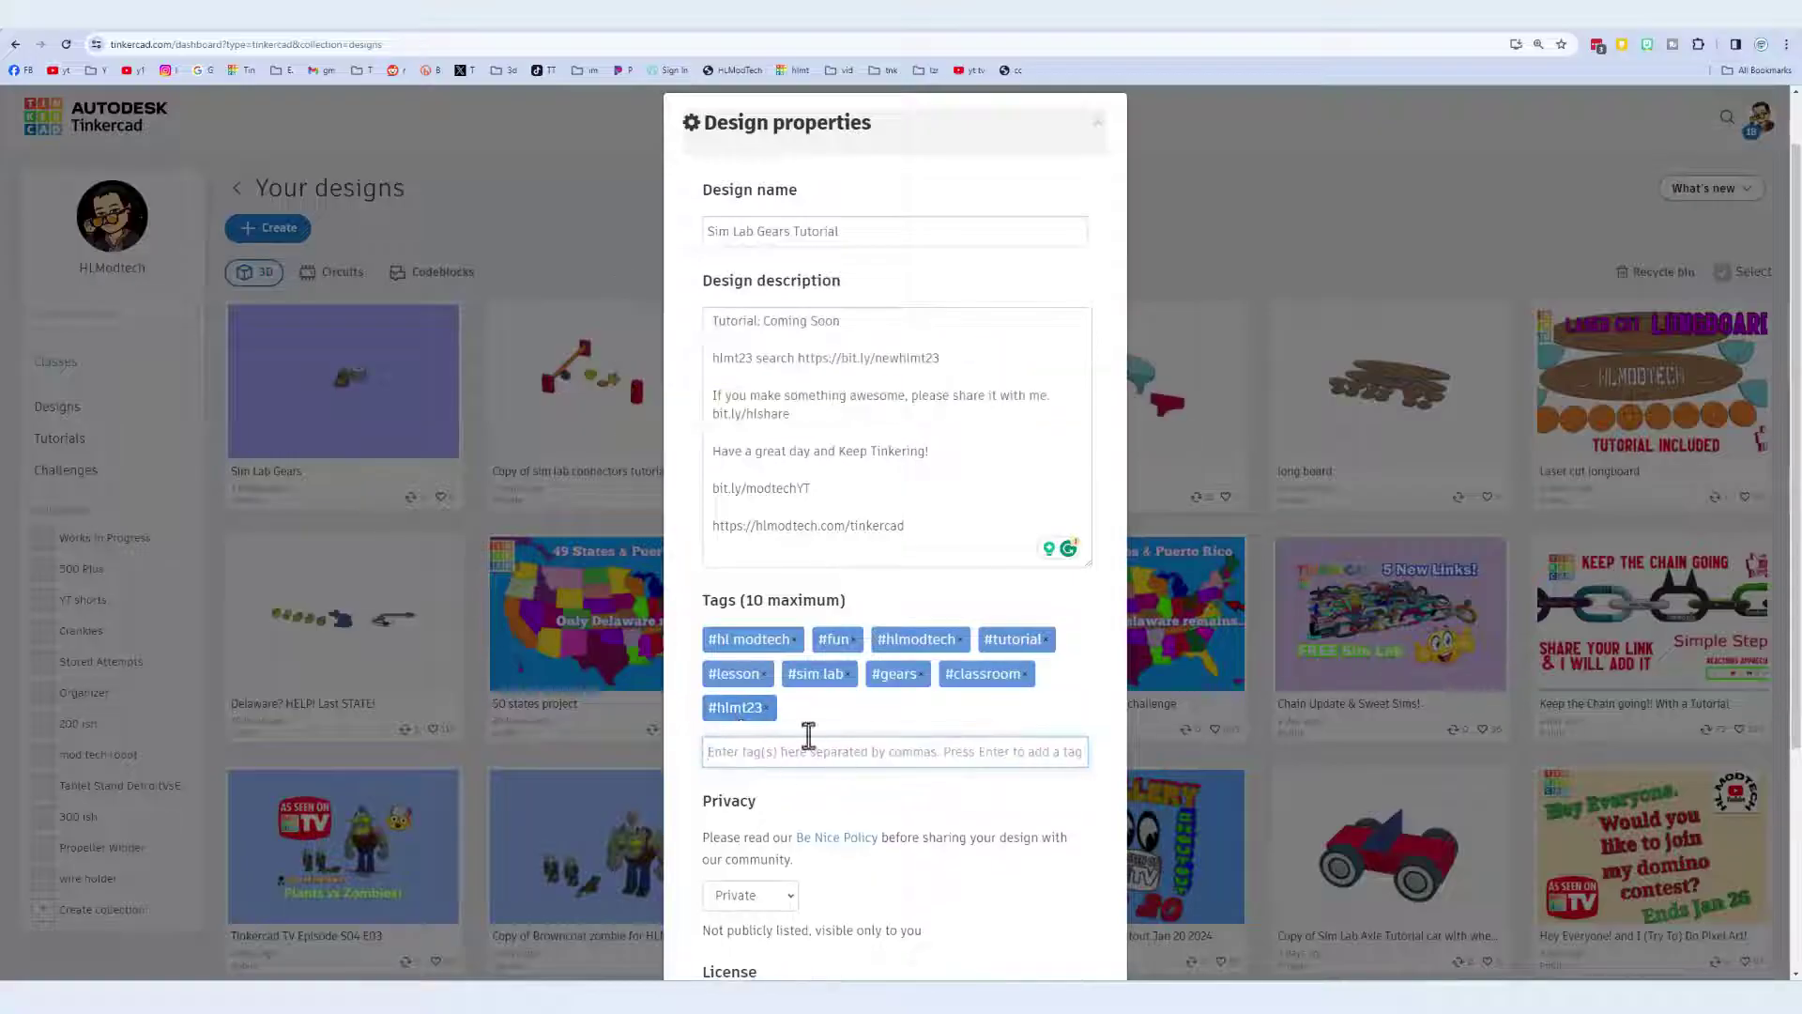
click(766, 709)
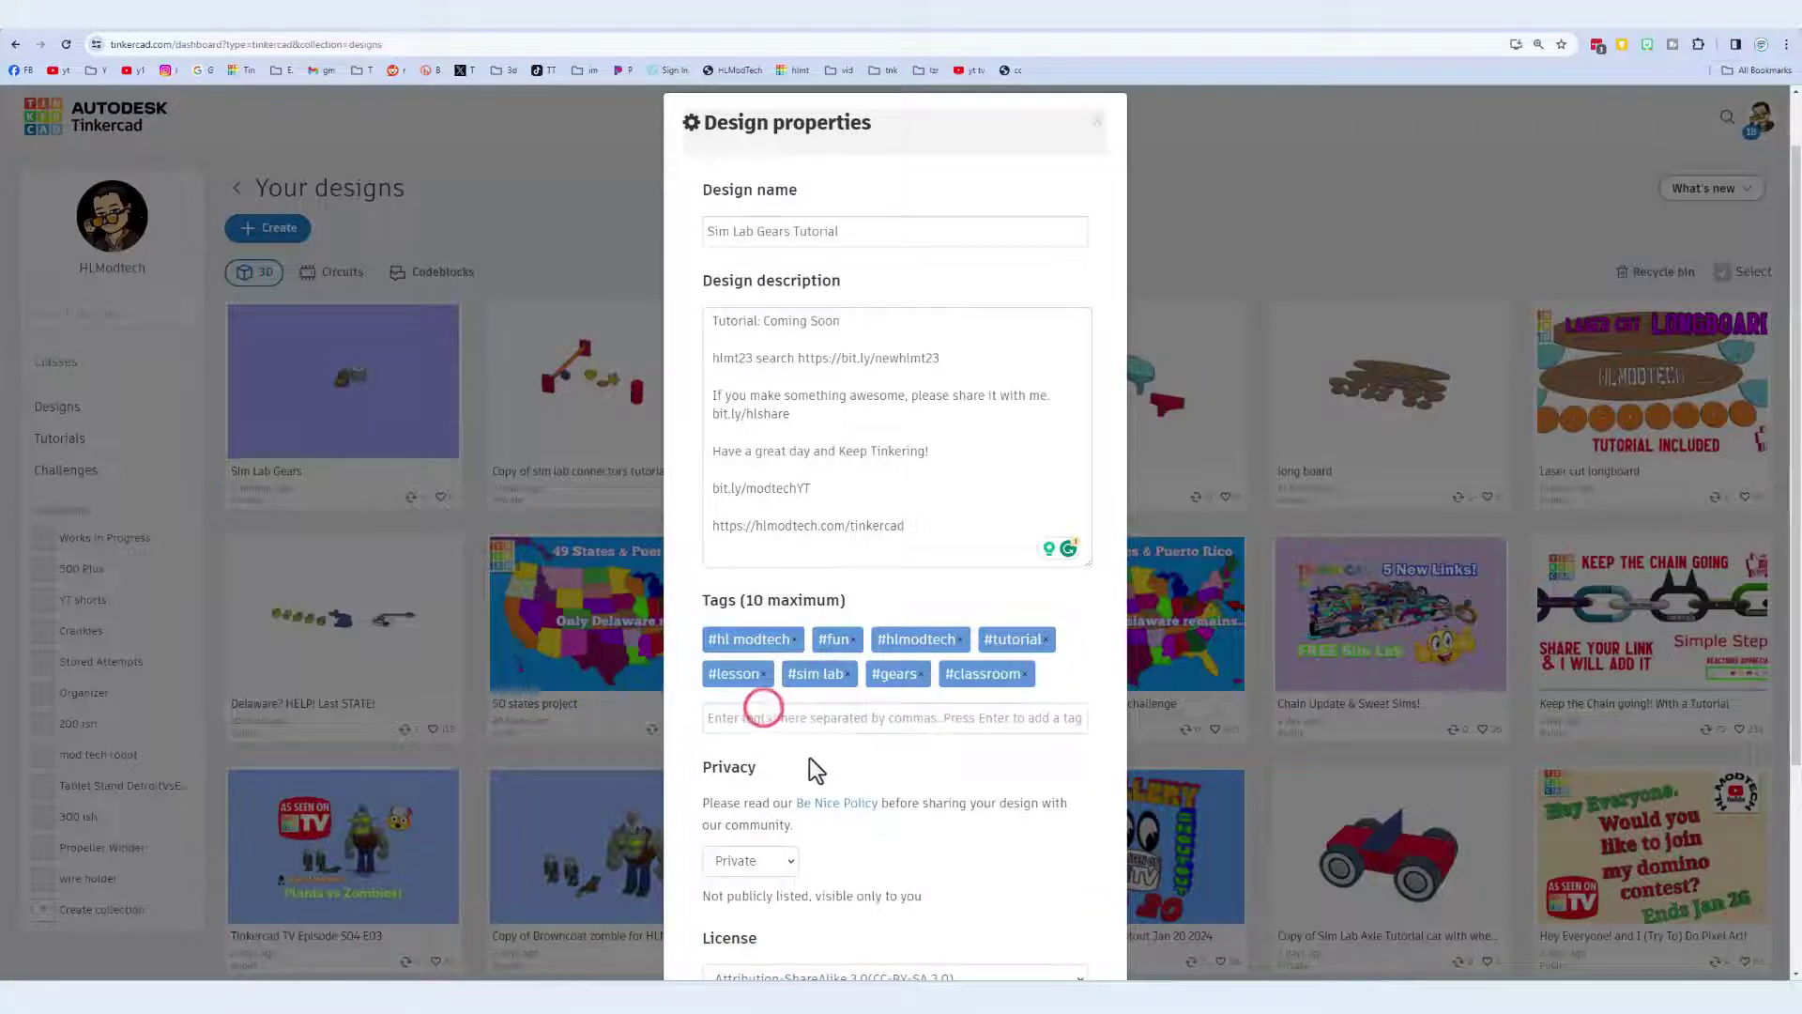
Make the design Public, pass the reCAPTCHA, keep CC-BY-SA 3.0 and save changes.
scroll(813, 756, down, 3)
click(762, 579)
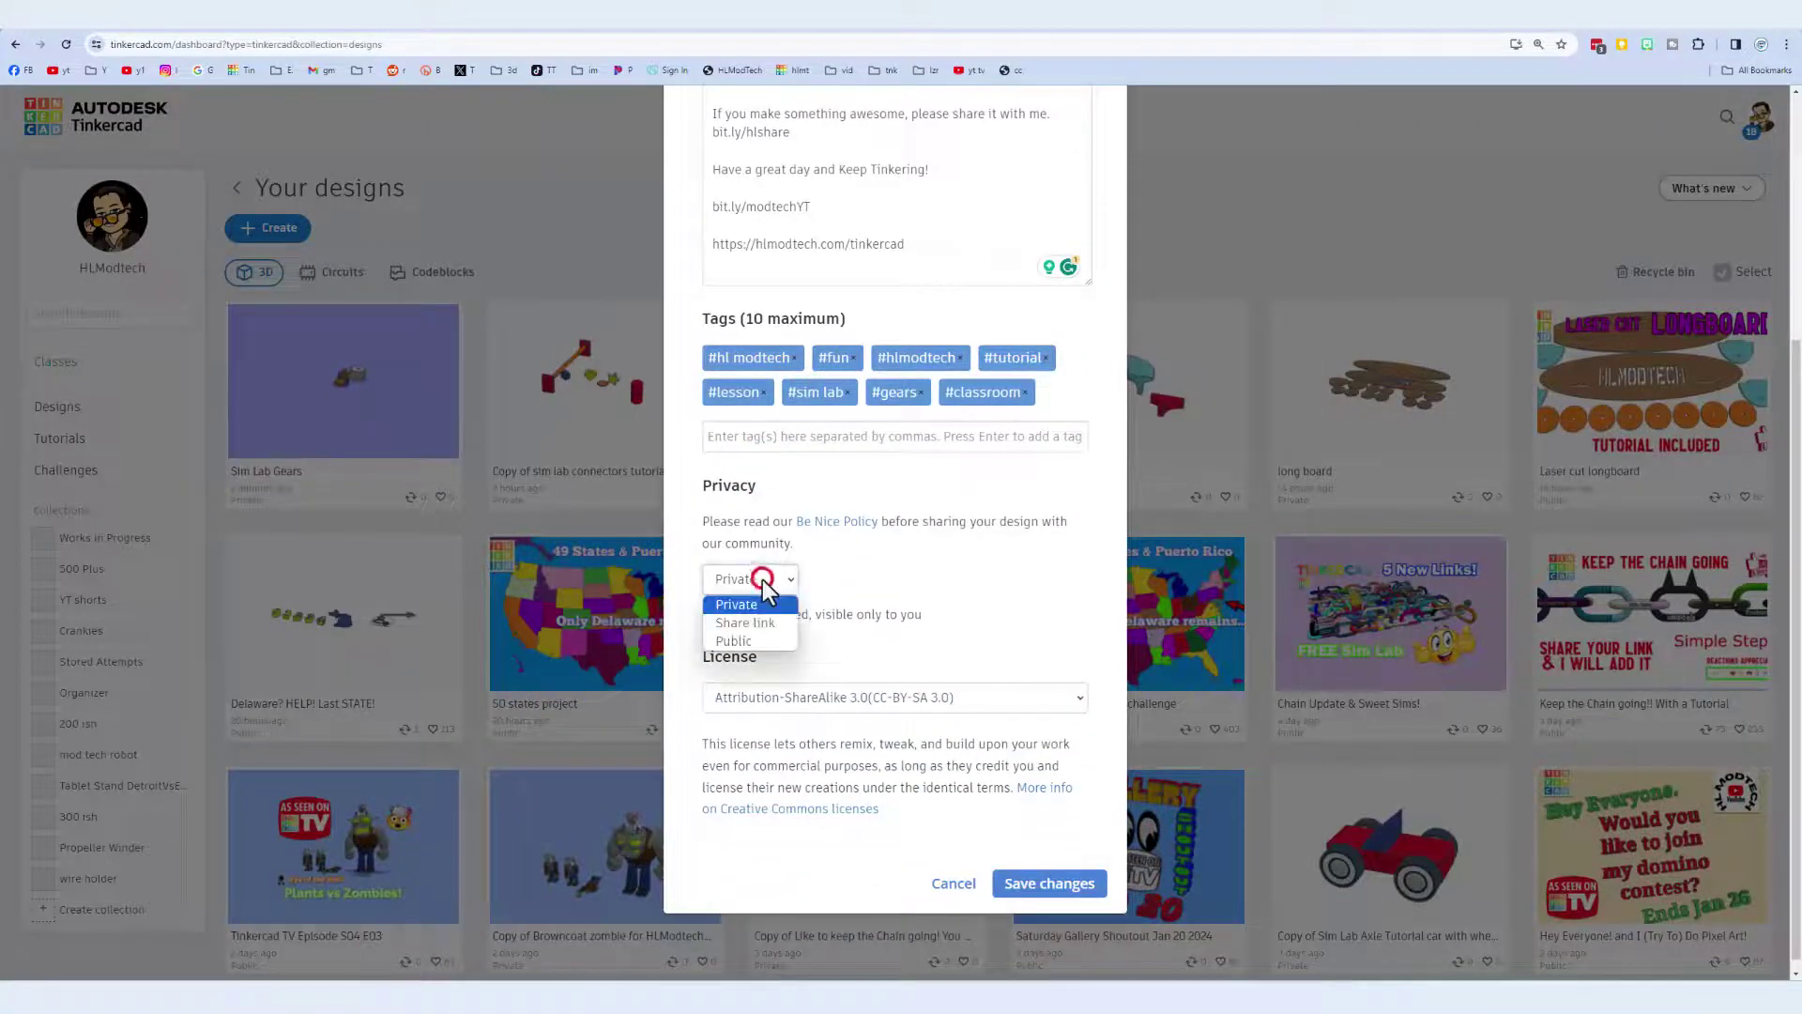
click(739, 638)
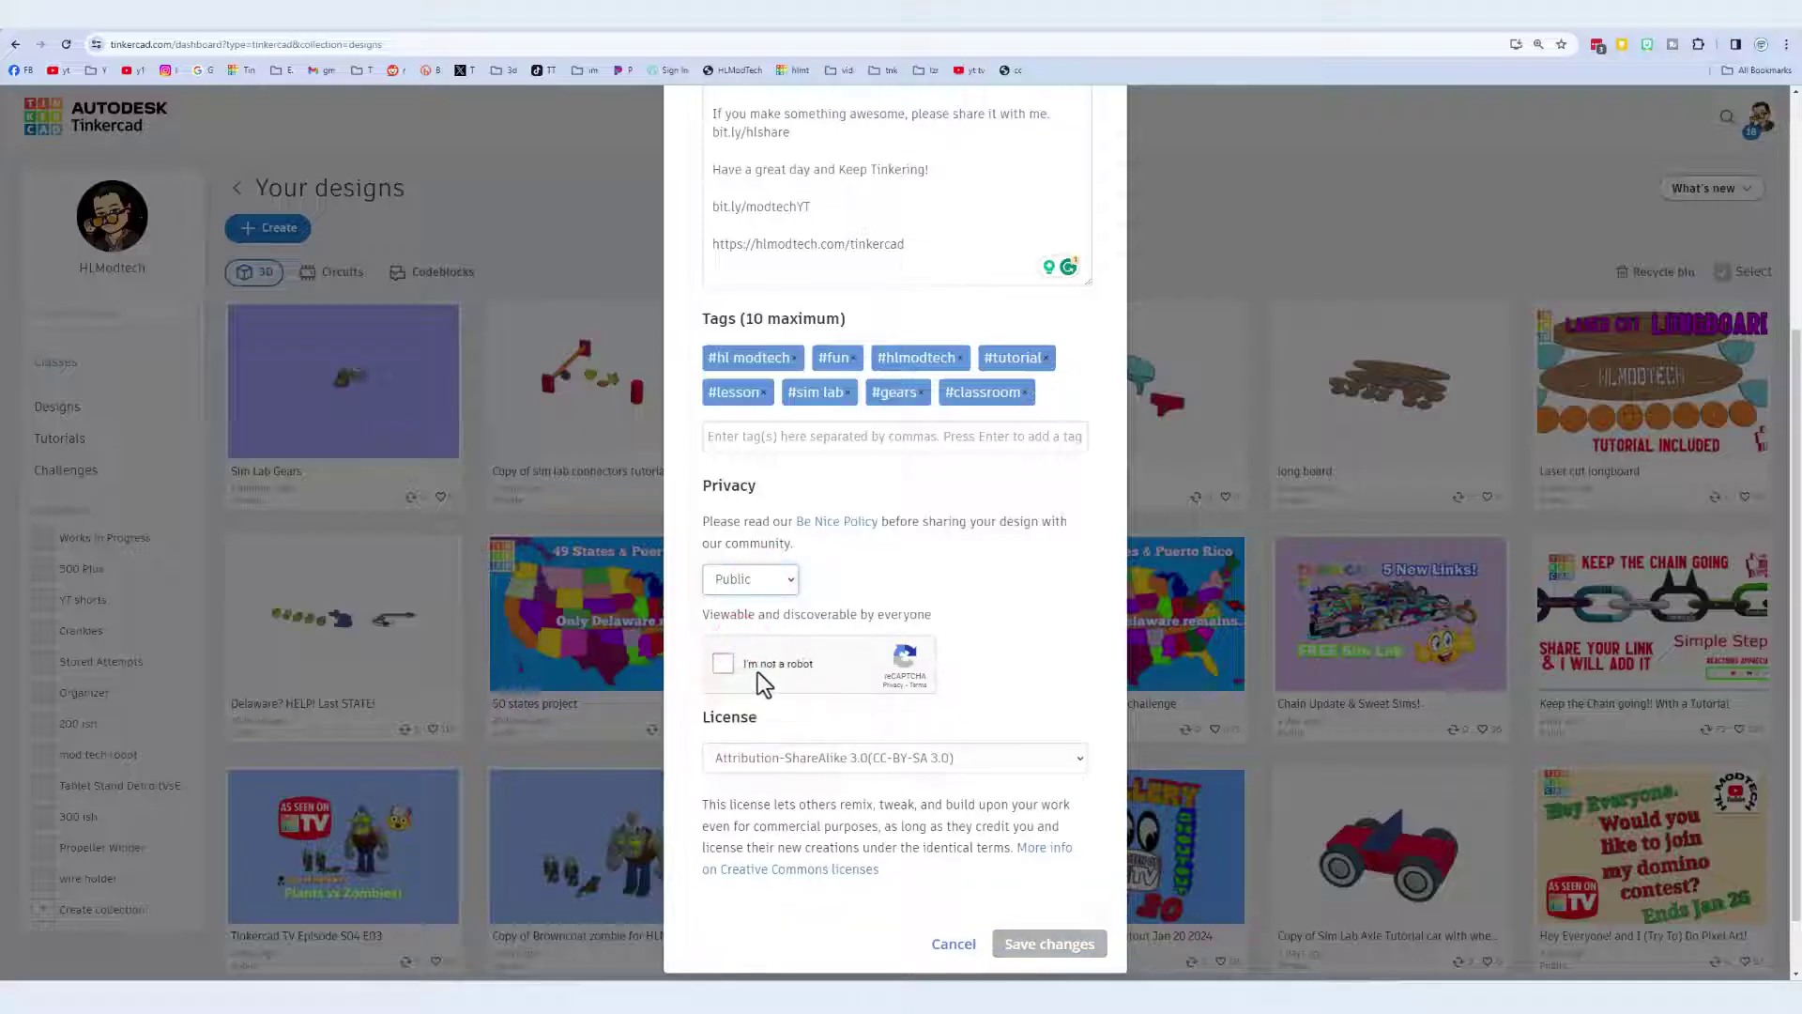
click(742, 669)
click(830, 756)
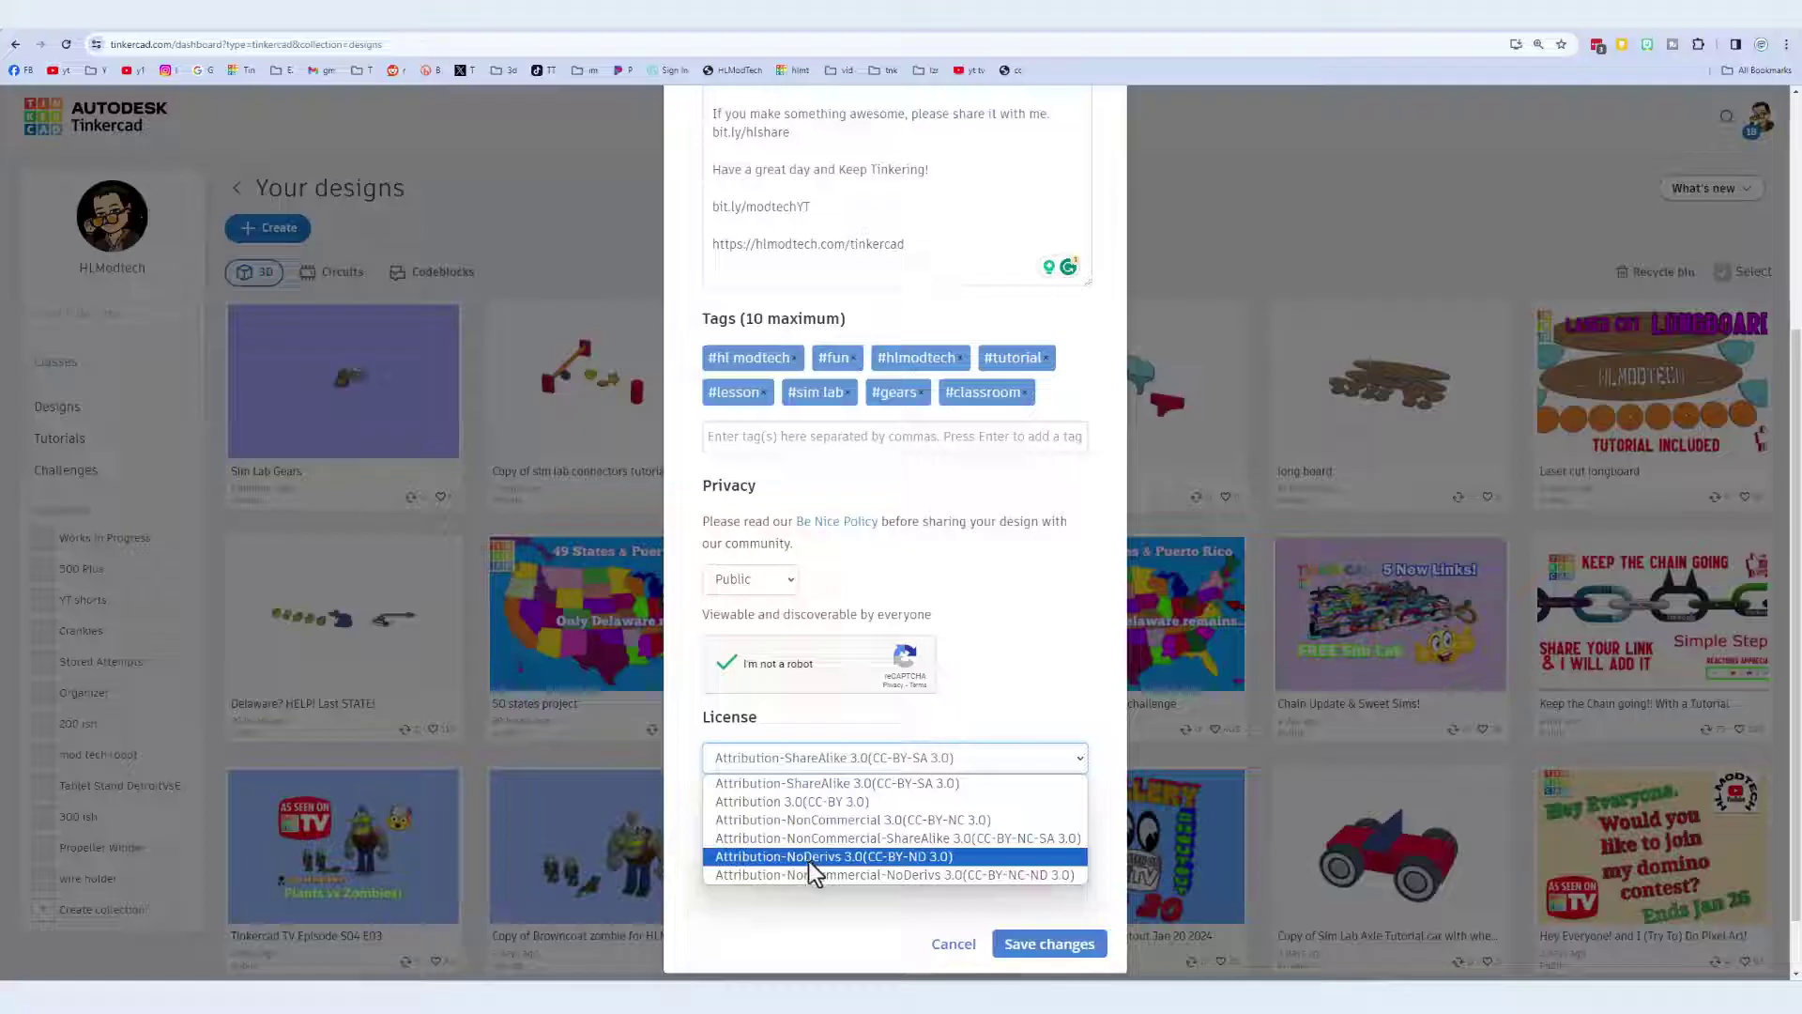
click(825, 933)
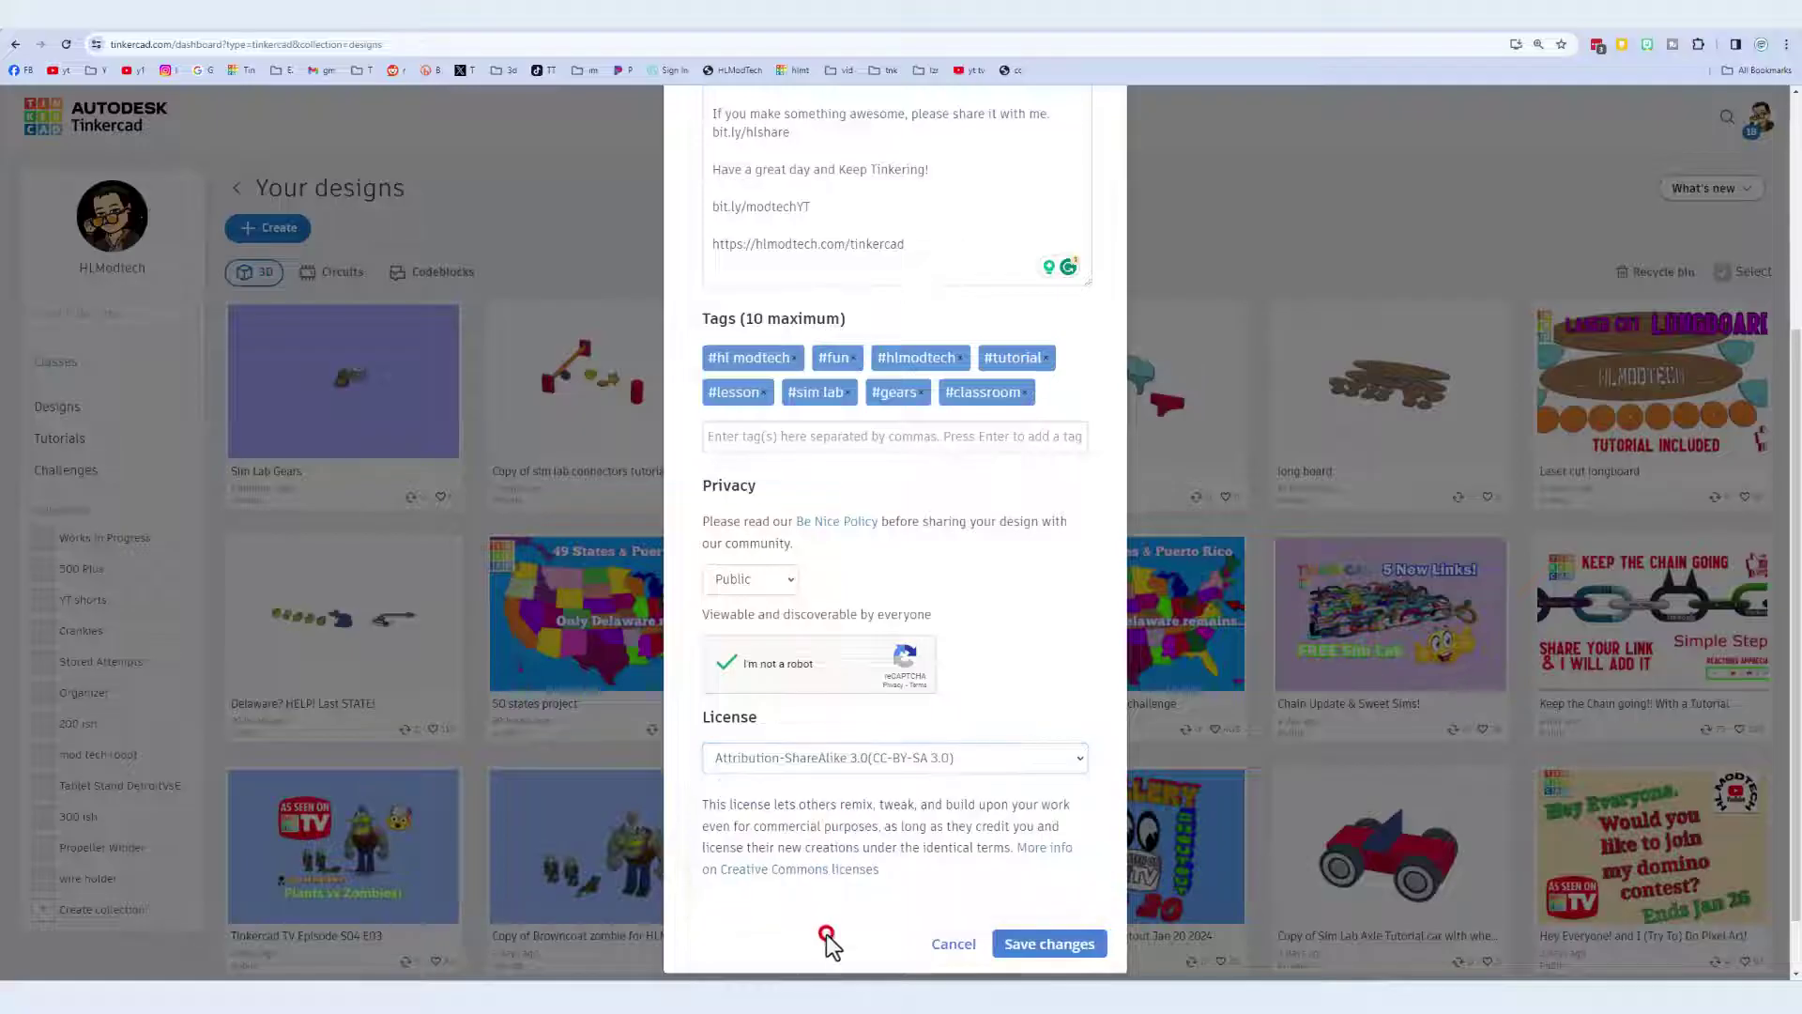
scroll(836, 933, up, 4)
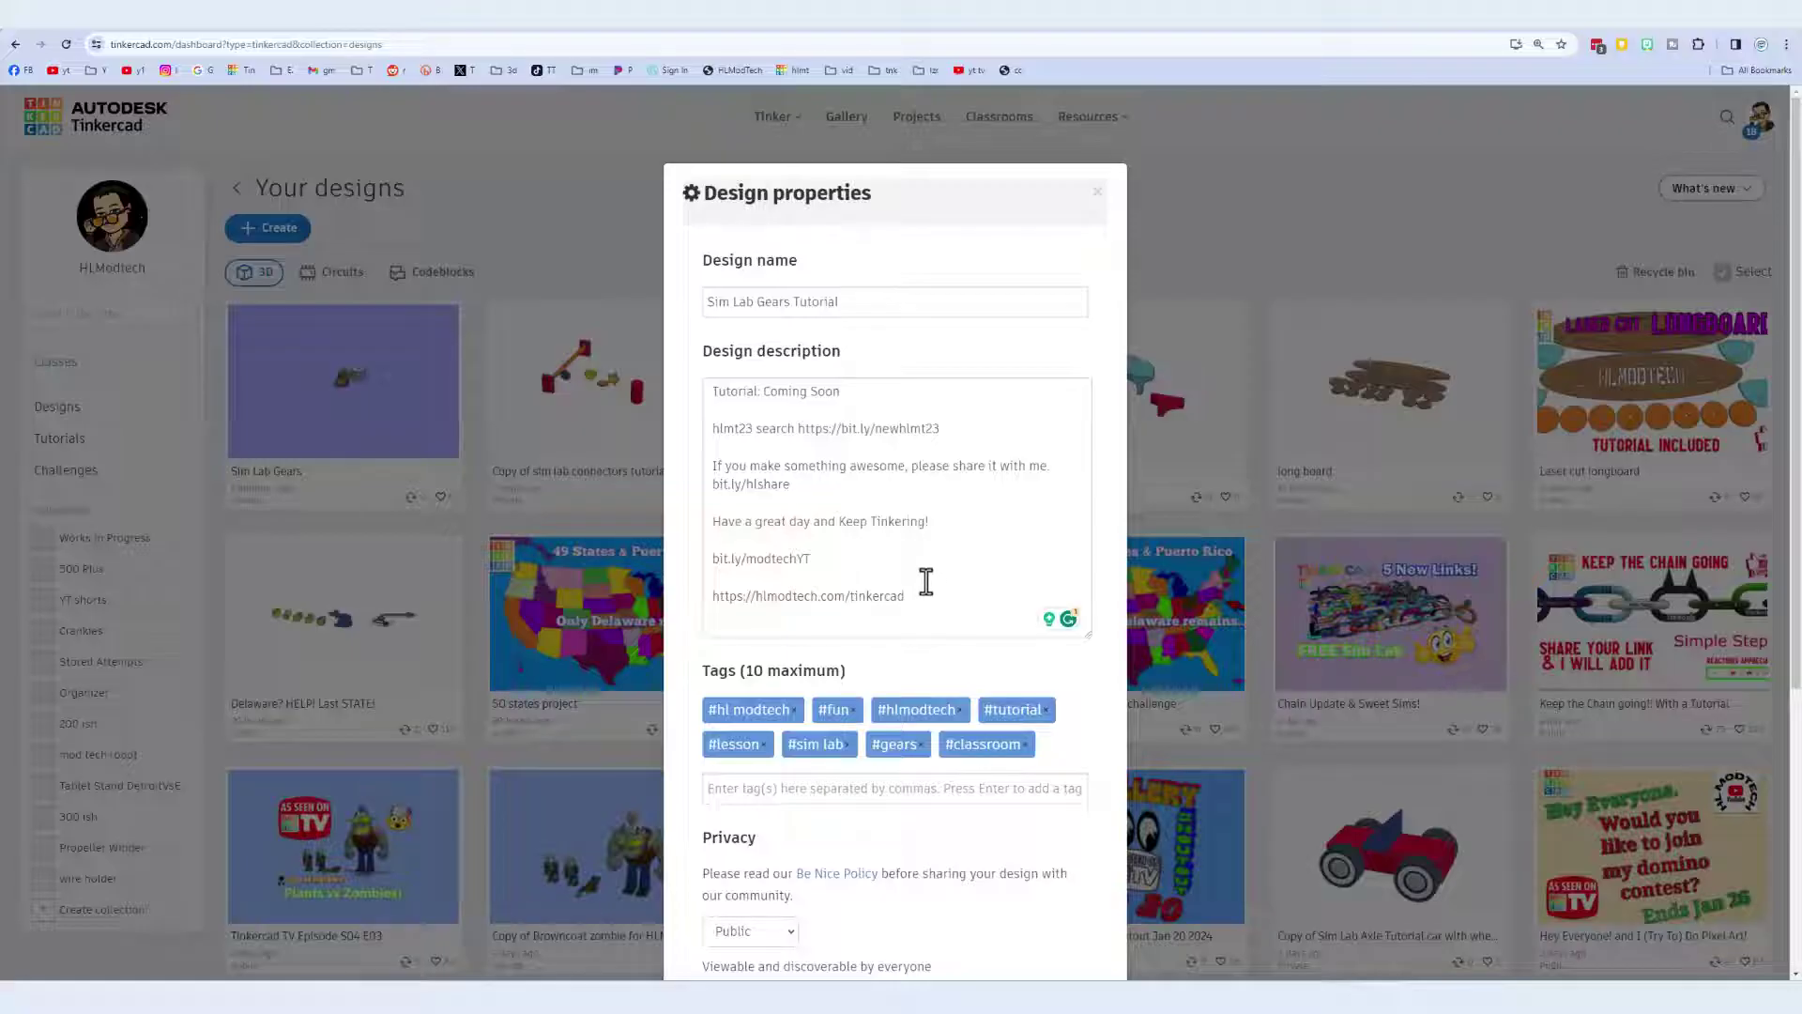
scroll(875, 635, down, 4)
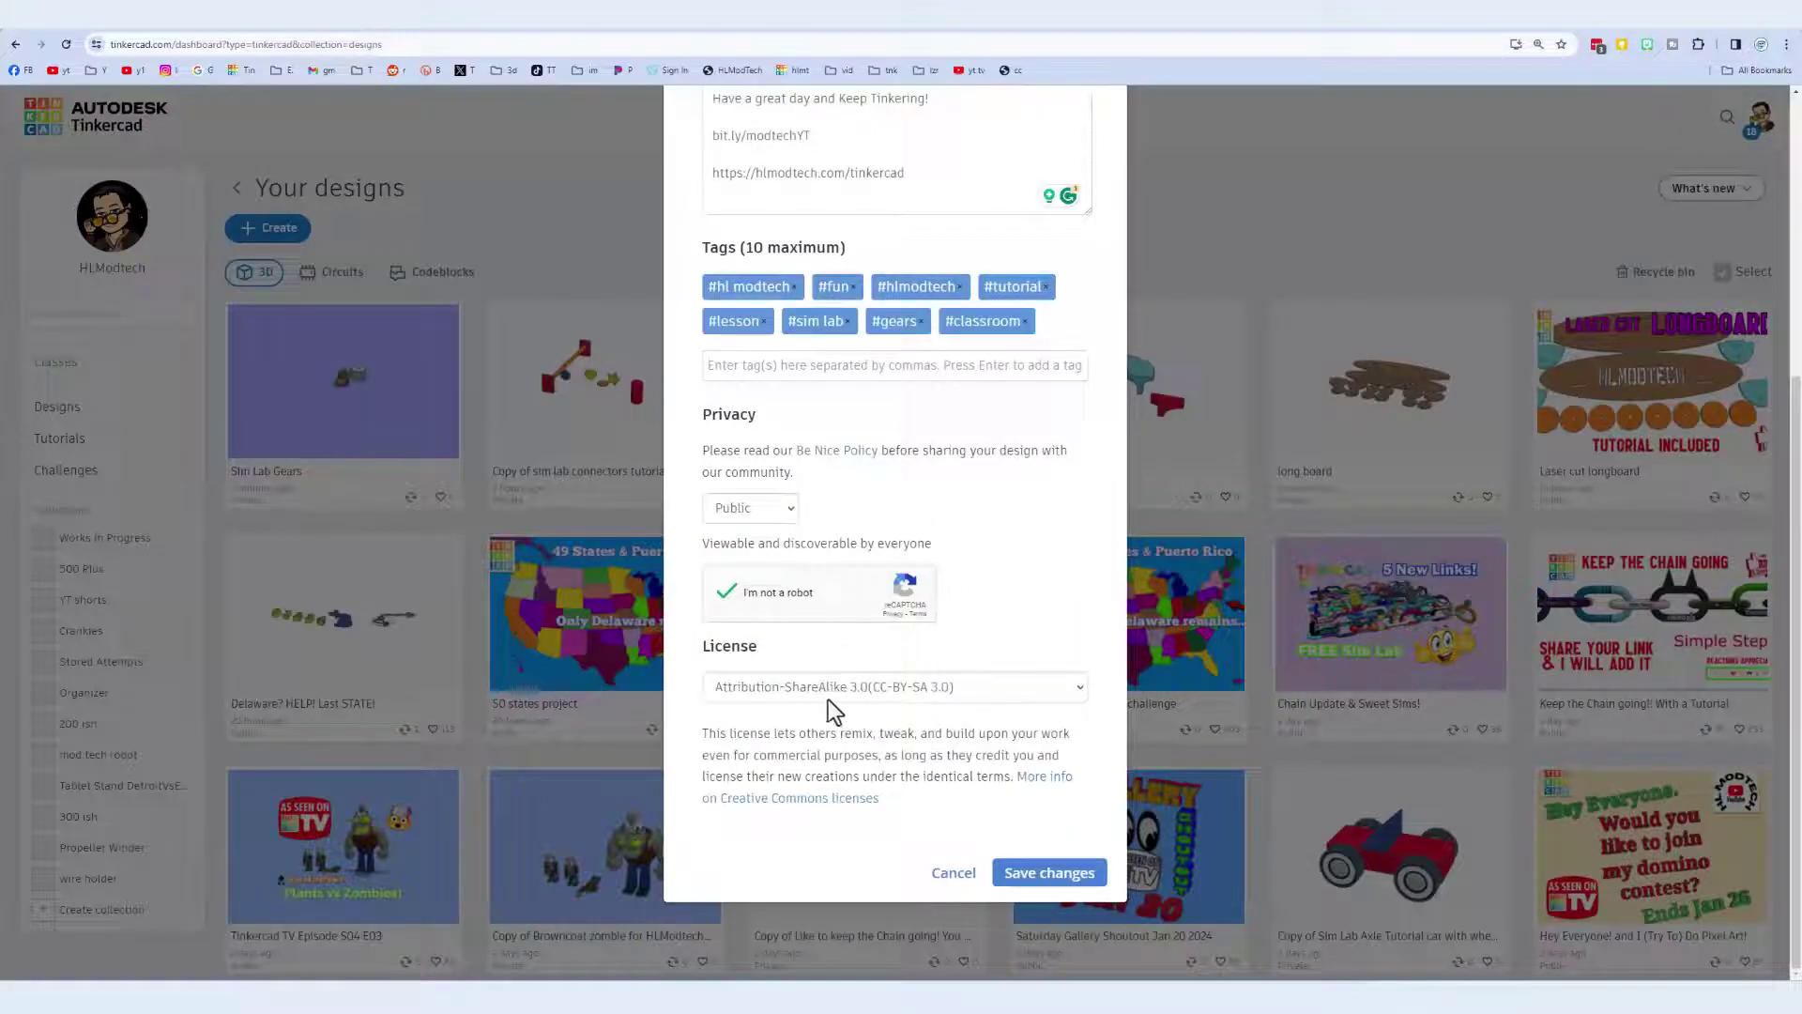
click(1049, 873)
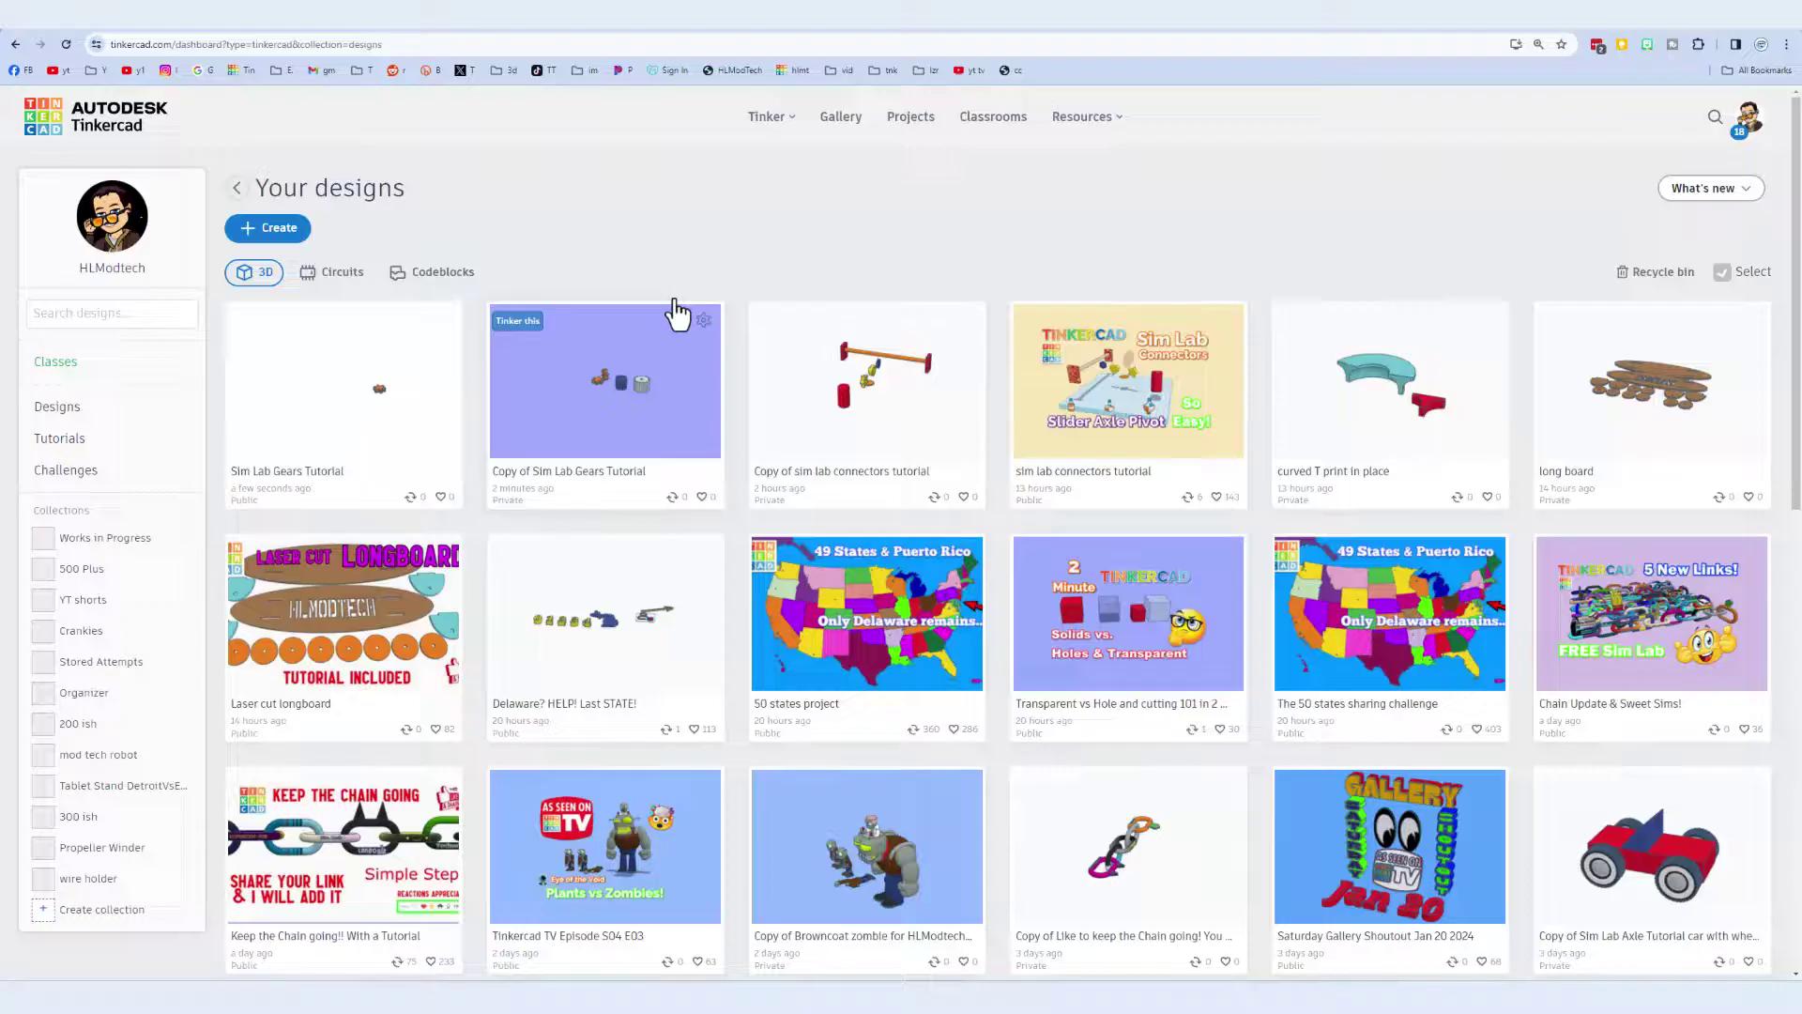
Open the Pinewood Derby Simulator from the Gallery and expand its full description.
click(841, 120)
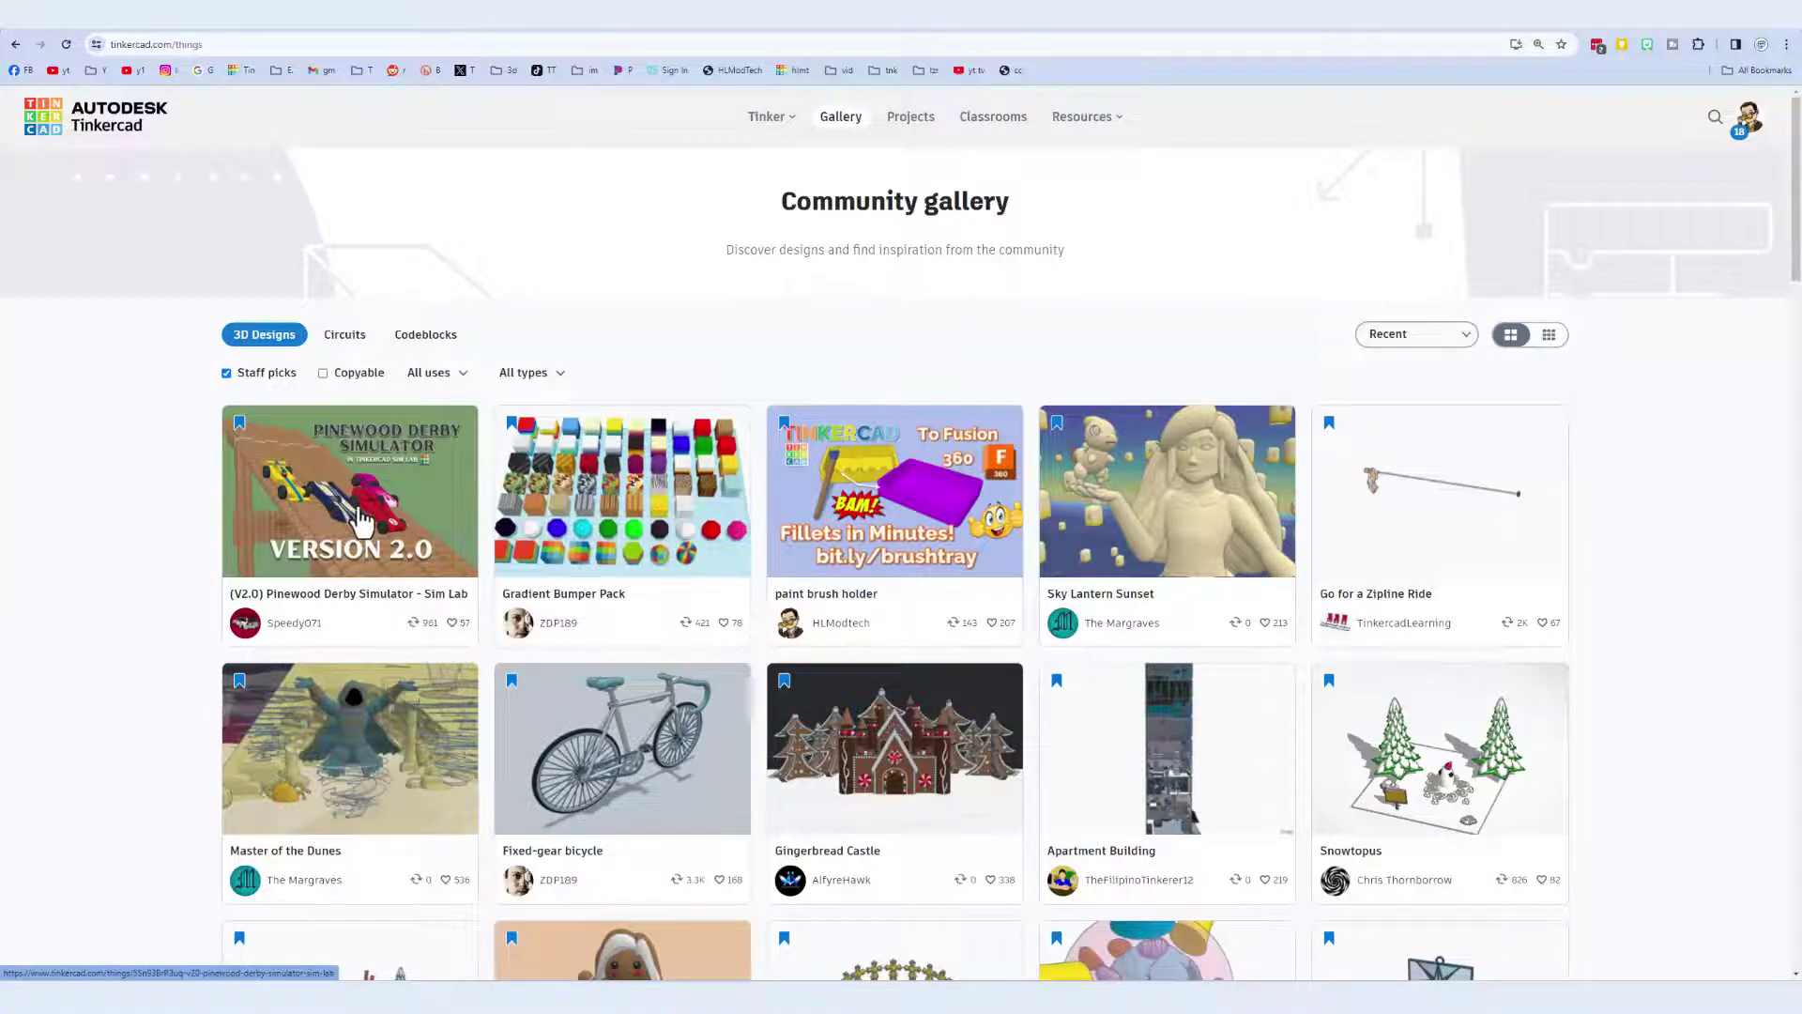
click(352, 517)
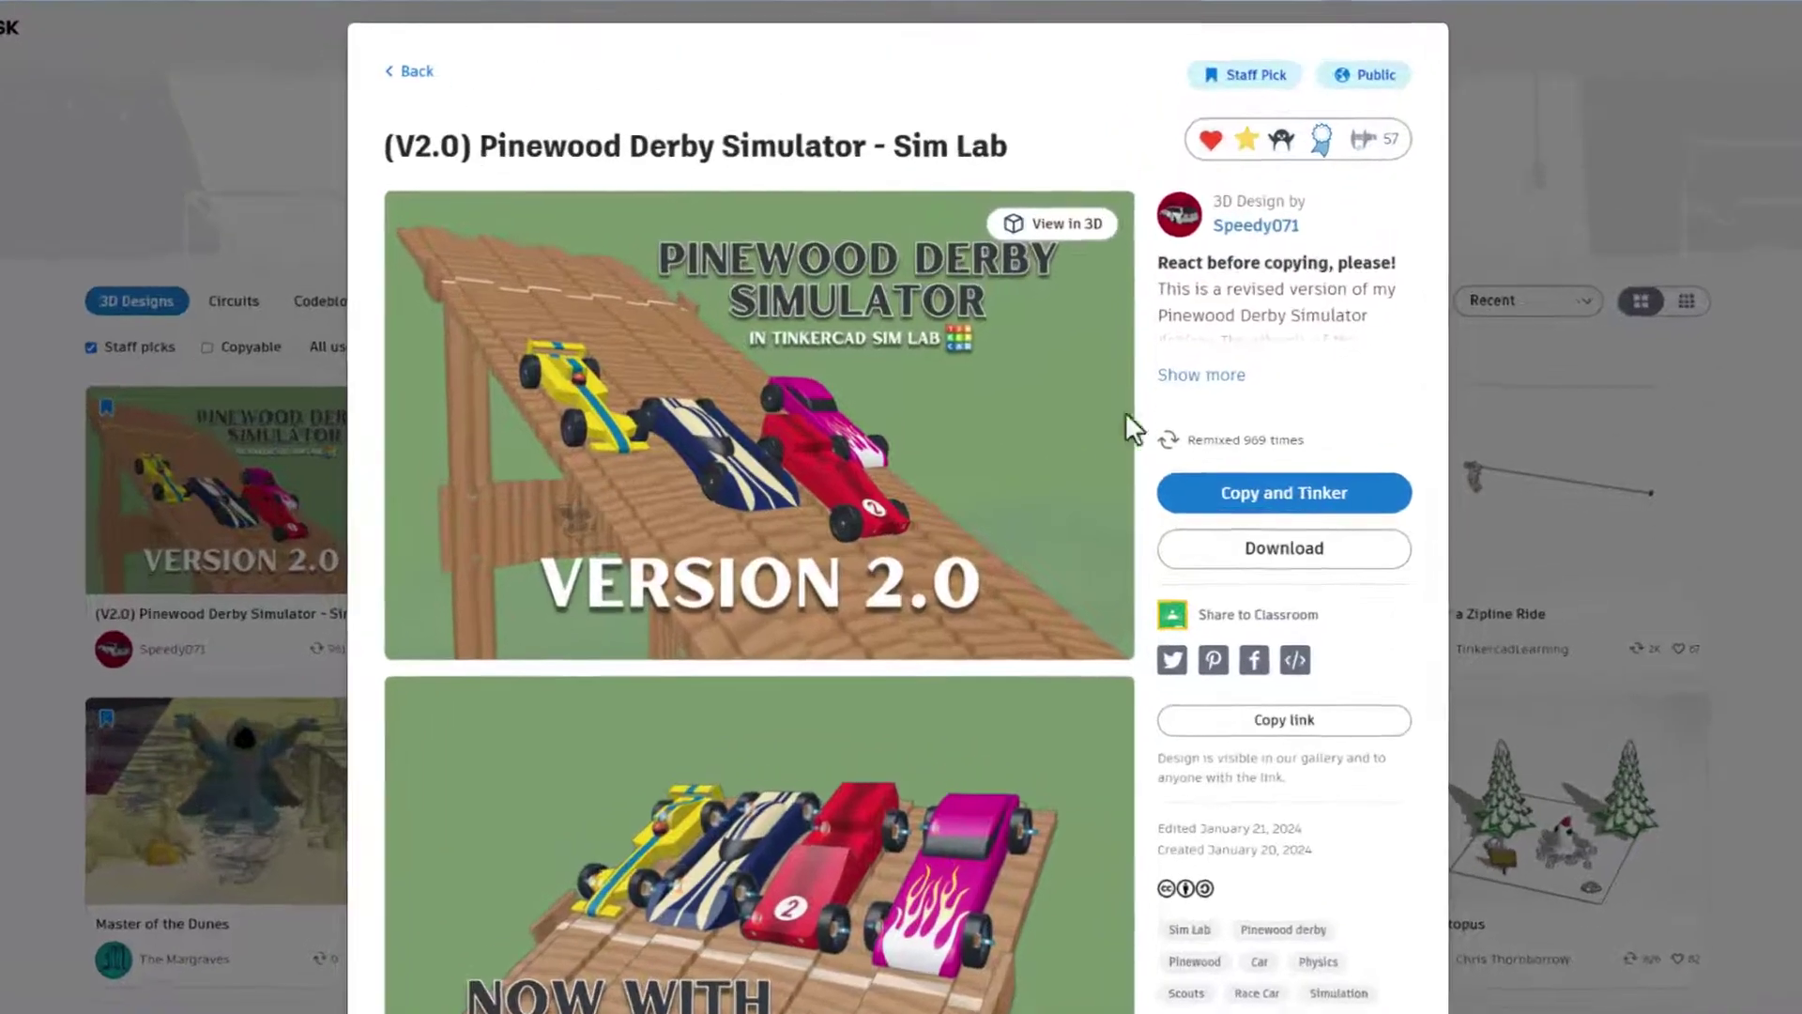
click(1123, 394)
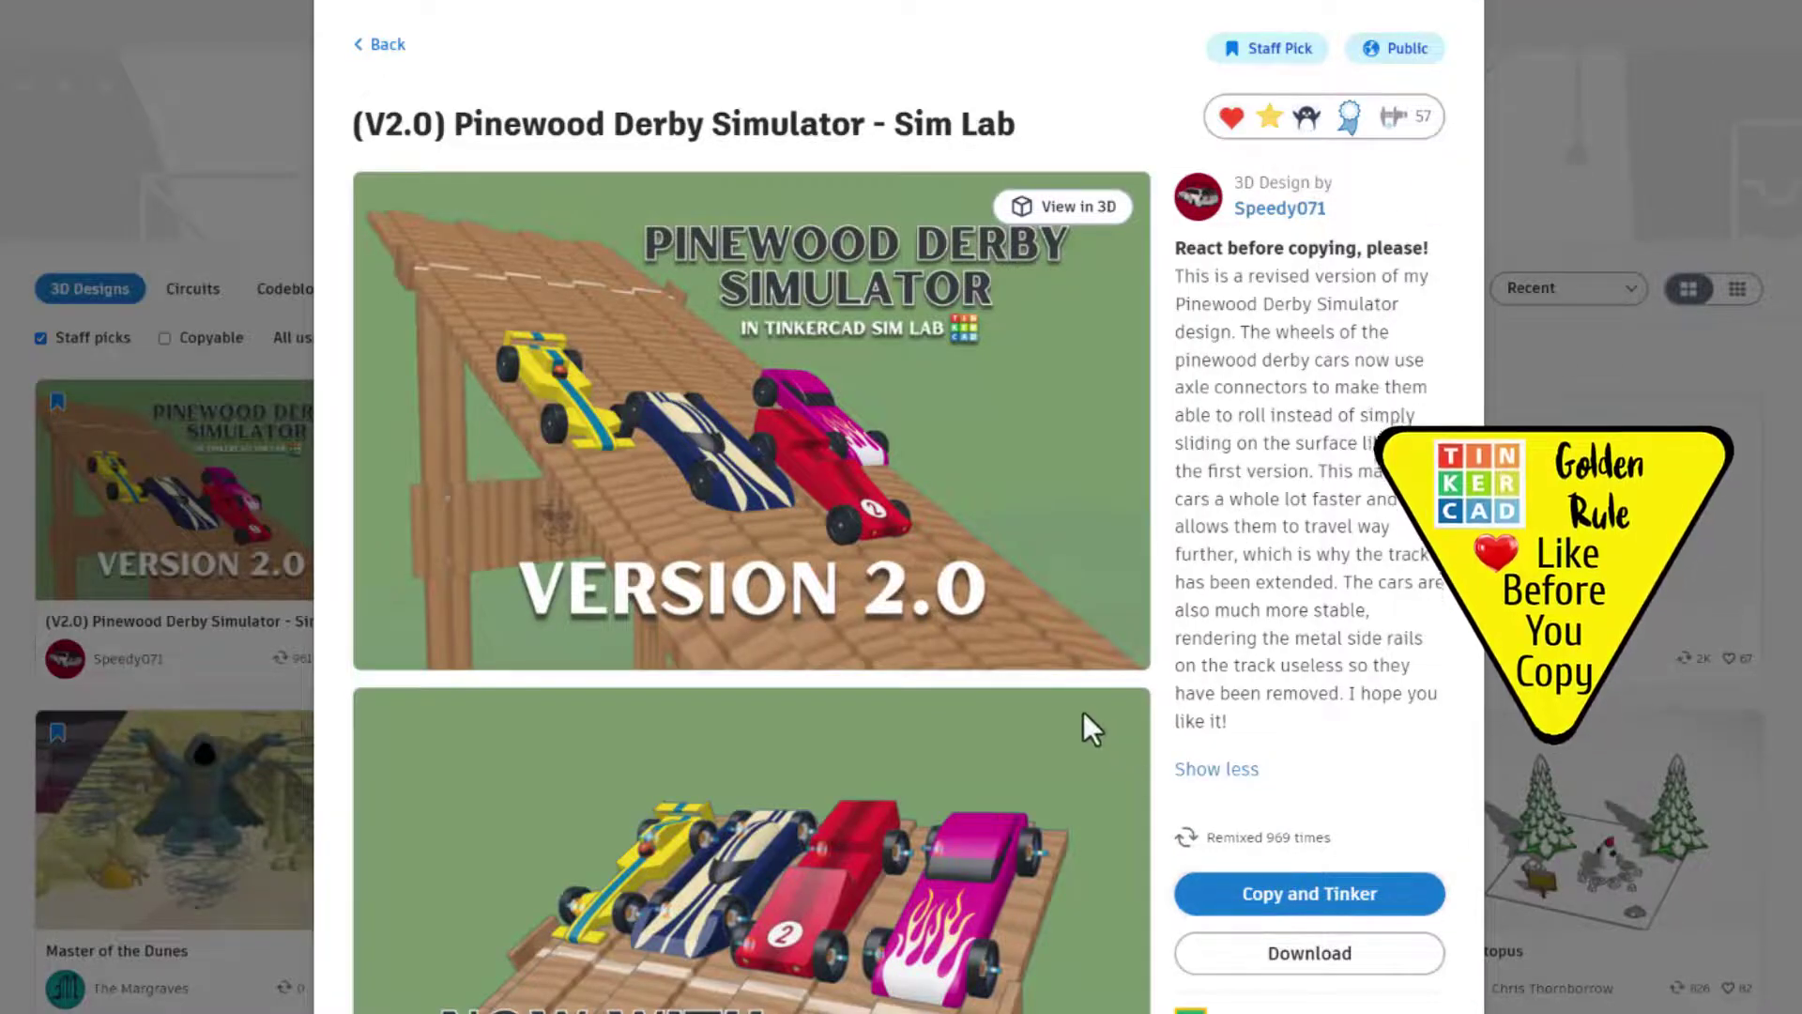
click(1305, 122)
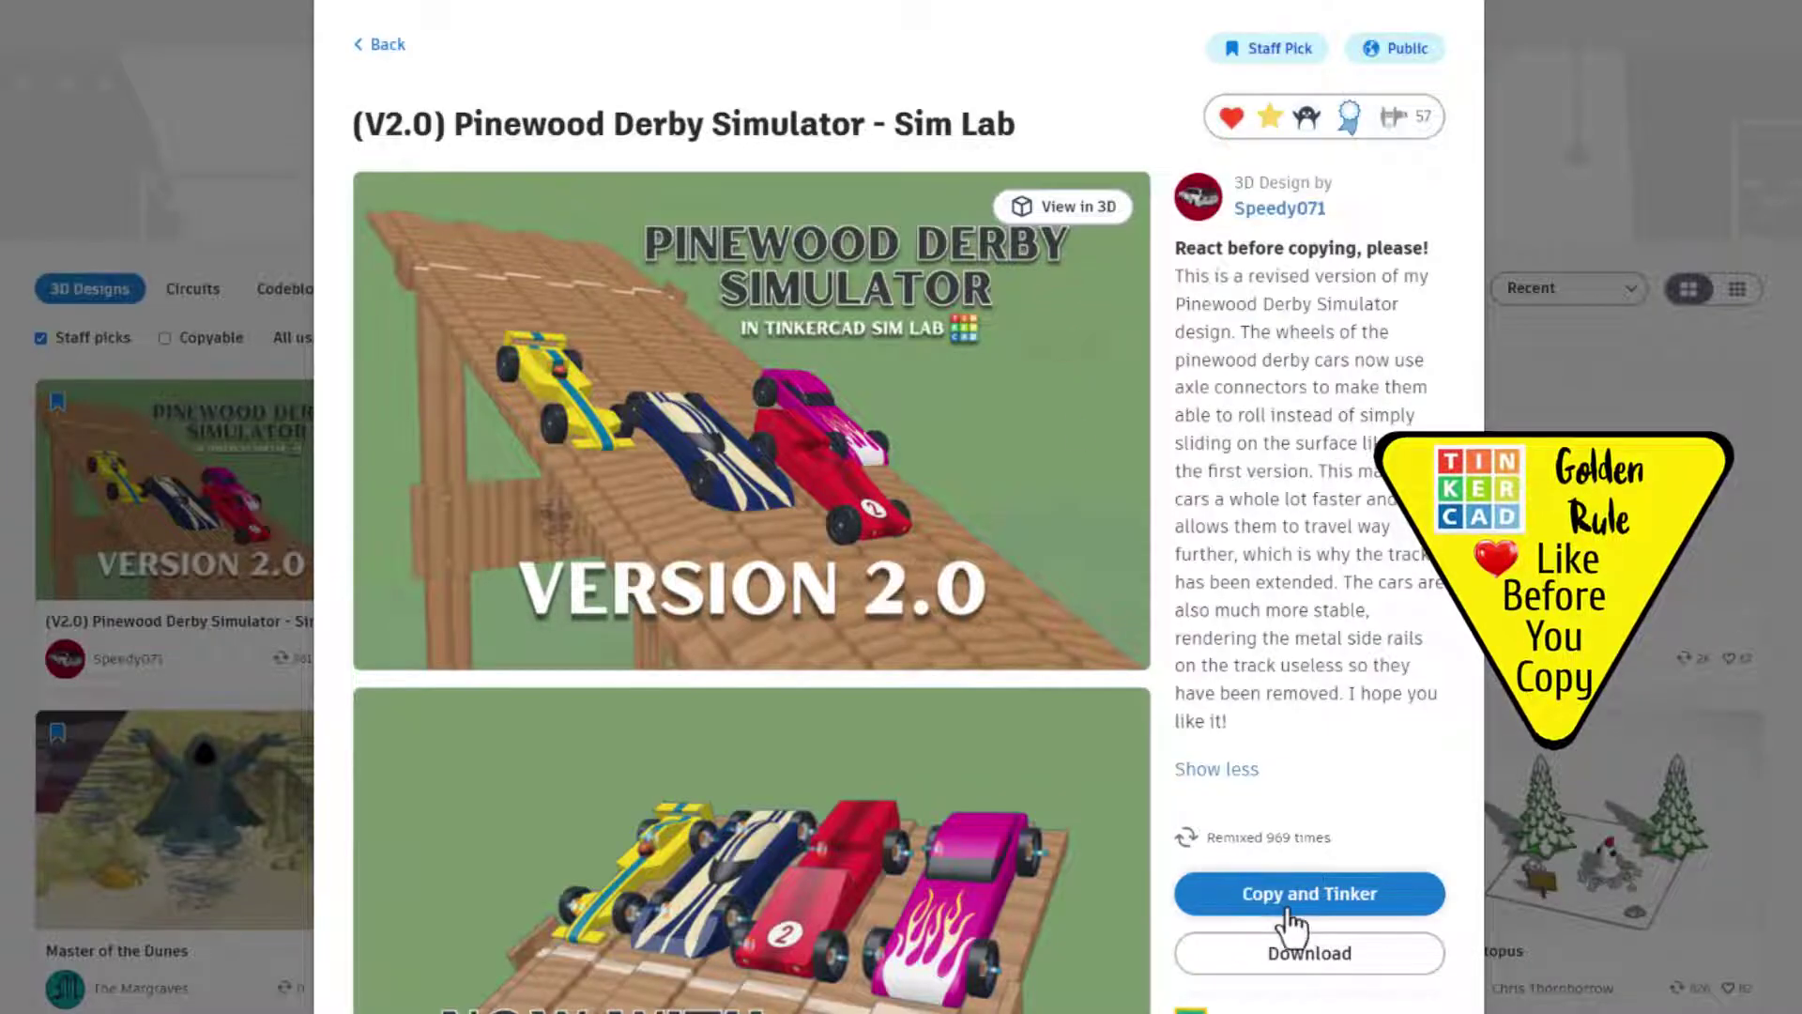
View the paint brush holder design's full description, then go back to the gallery.
key(Escape)
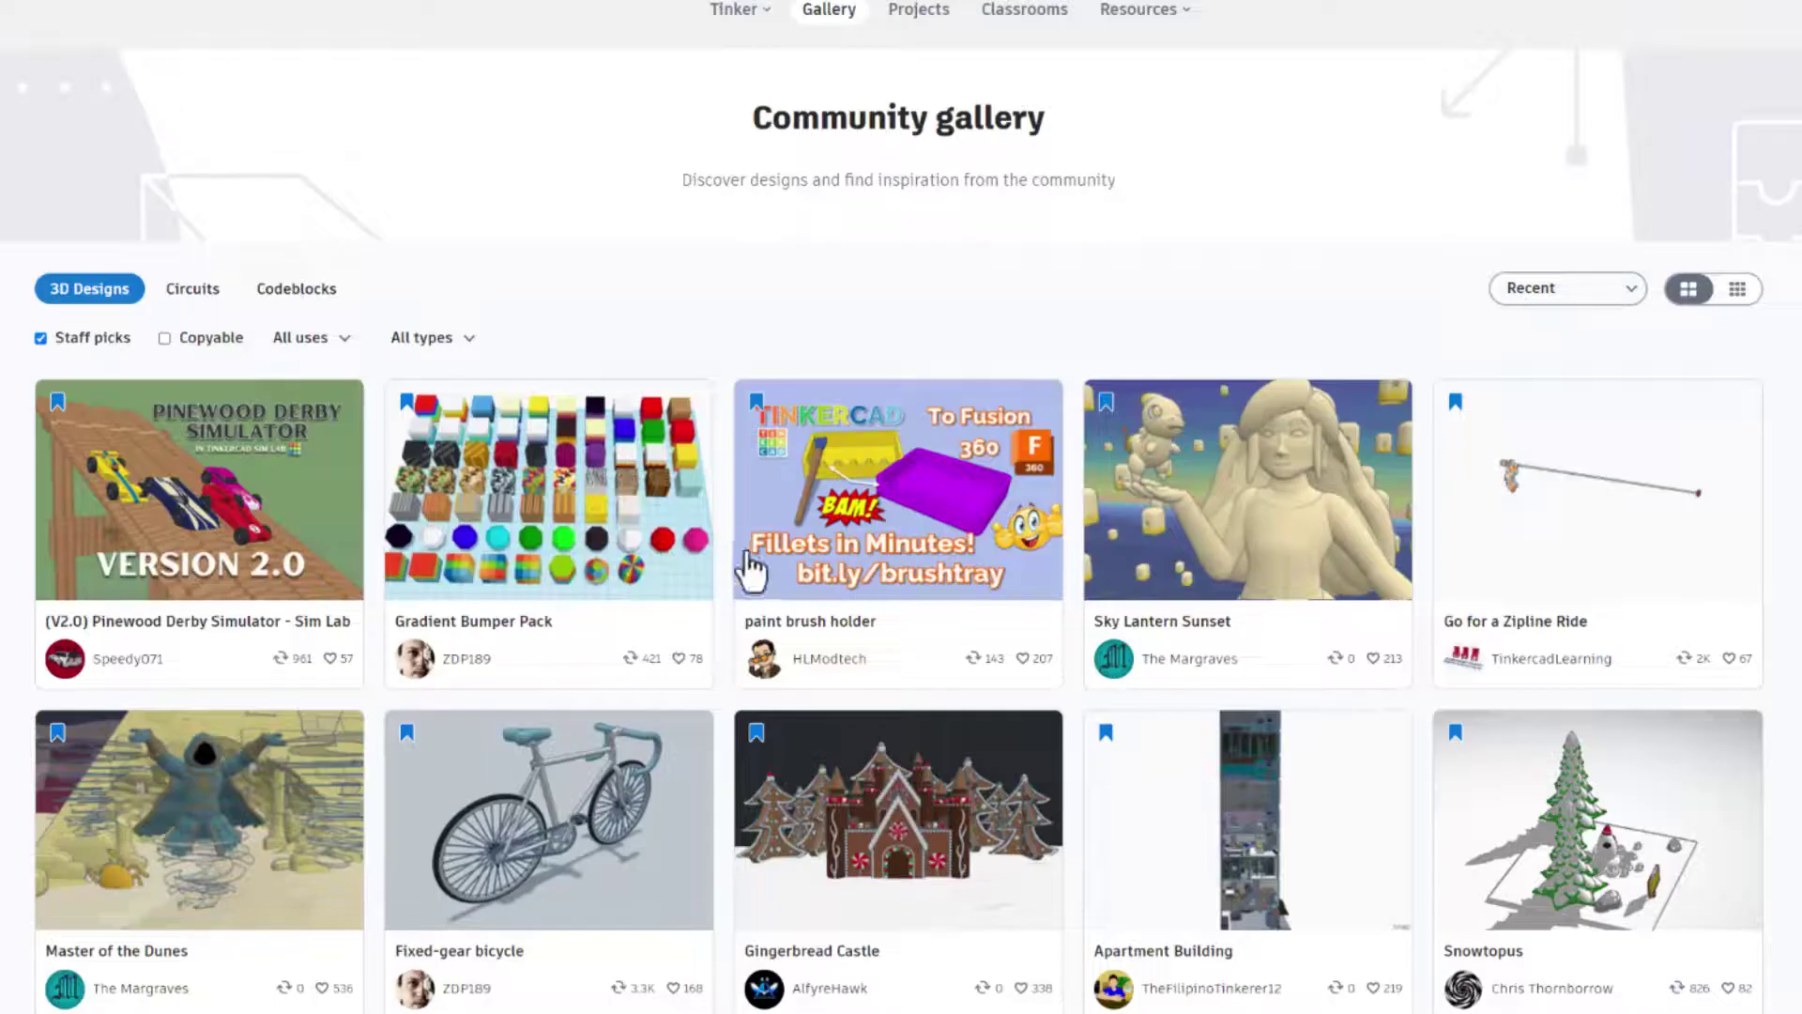
click(751, 568)
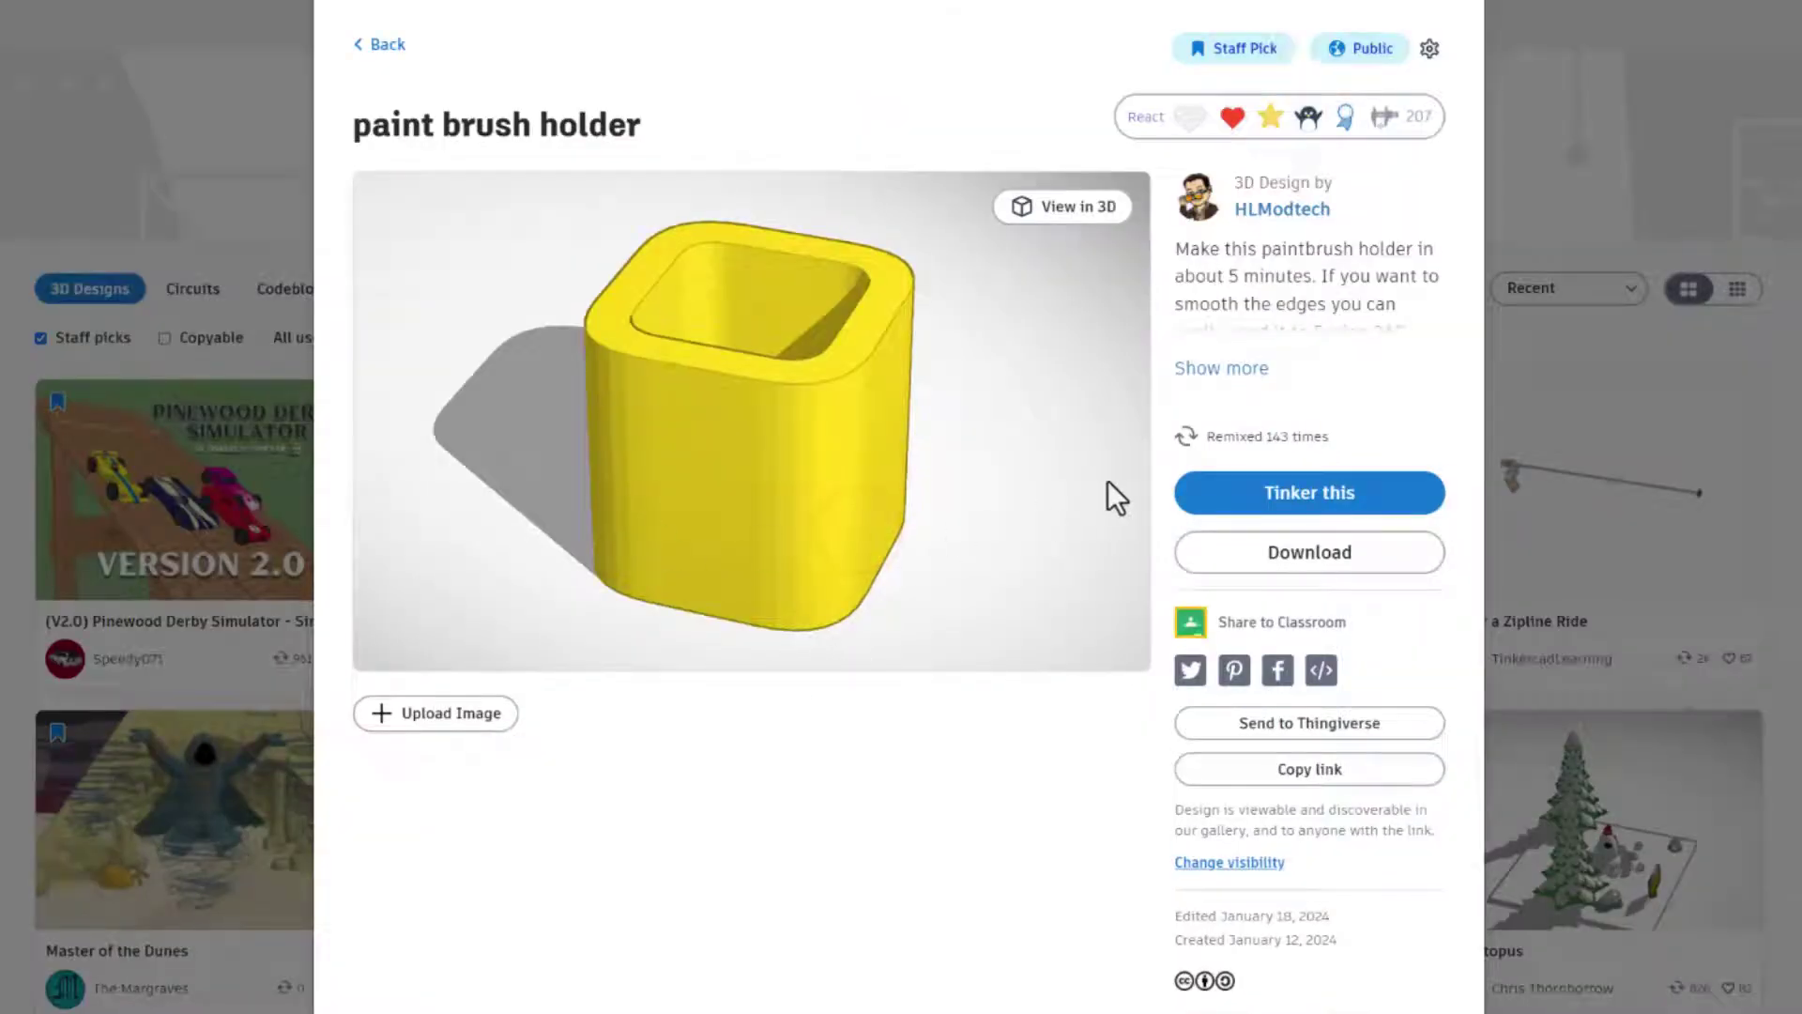
click(1219, 367)
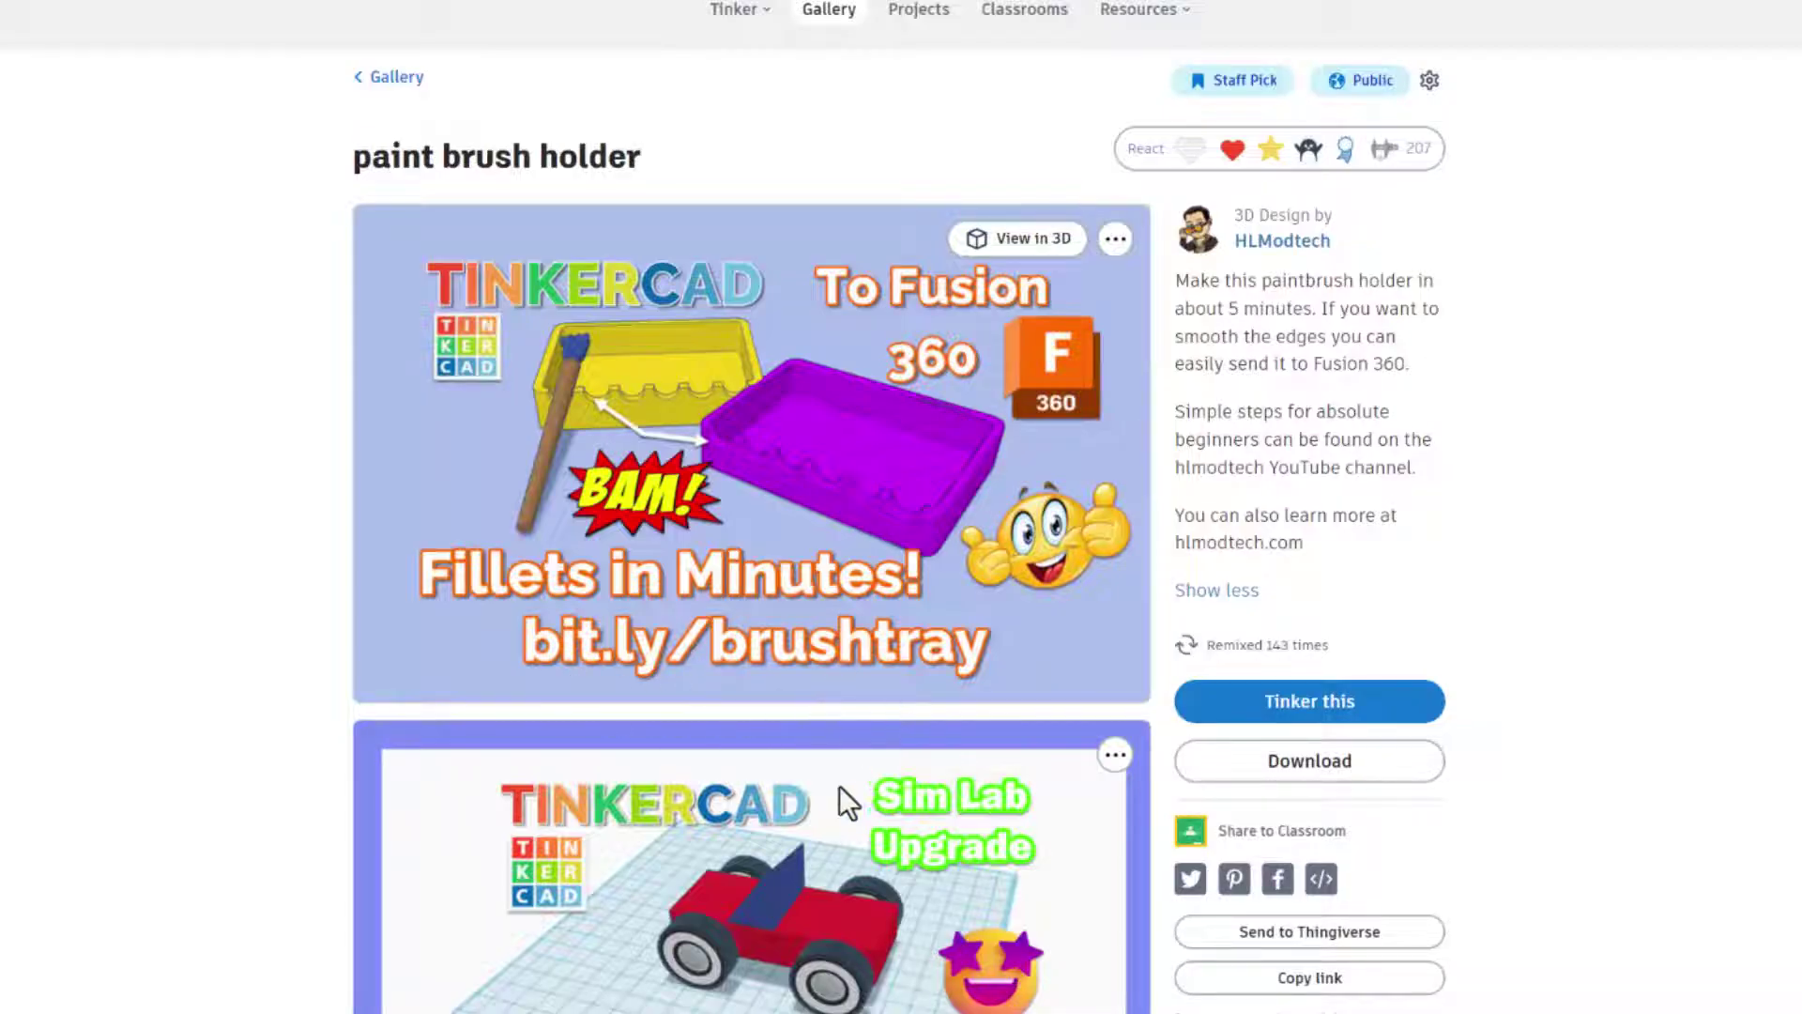
scroll(844, 804, down, 5)
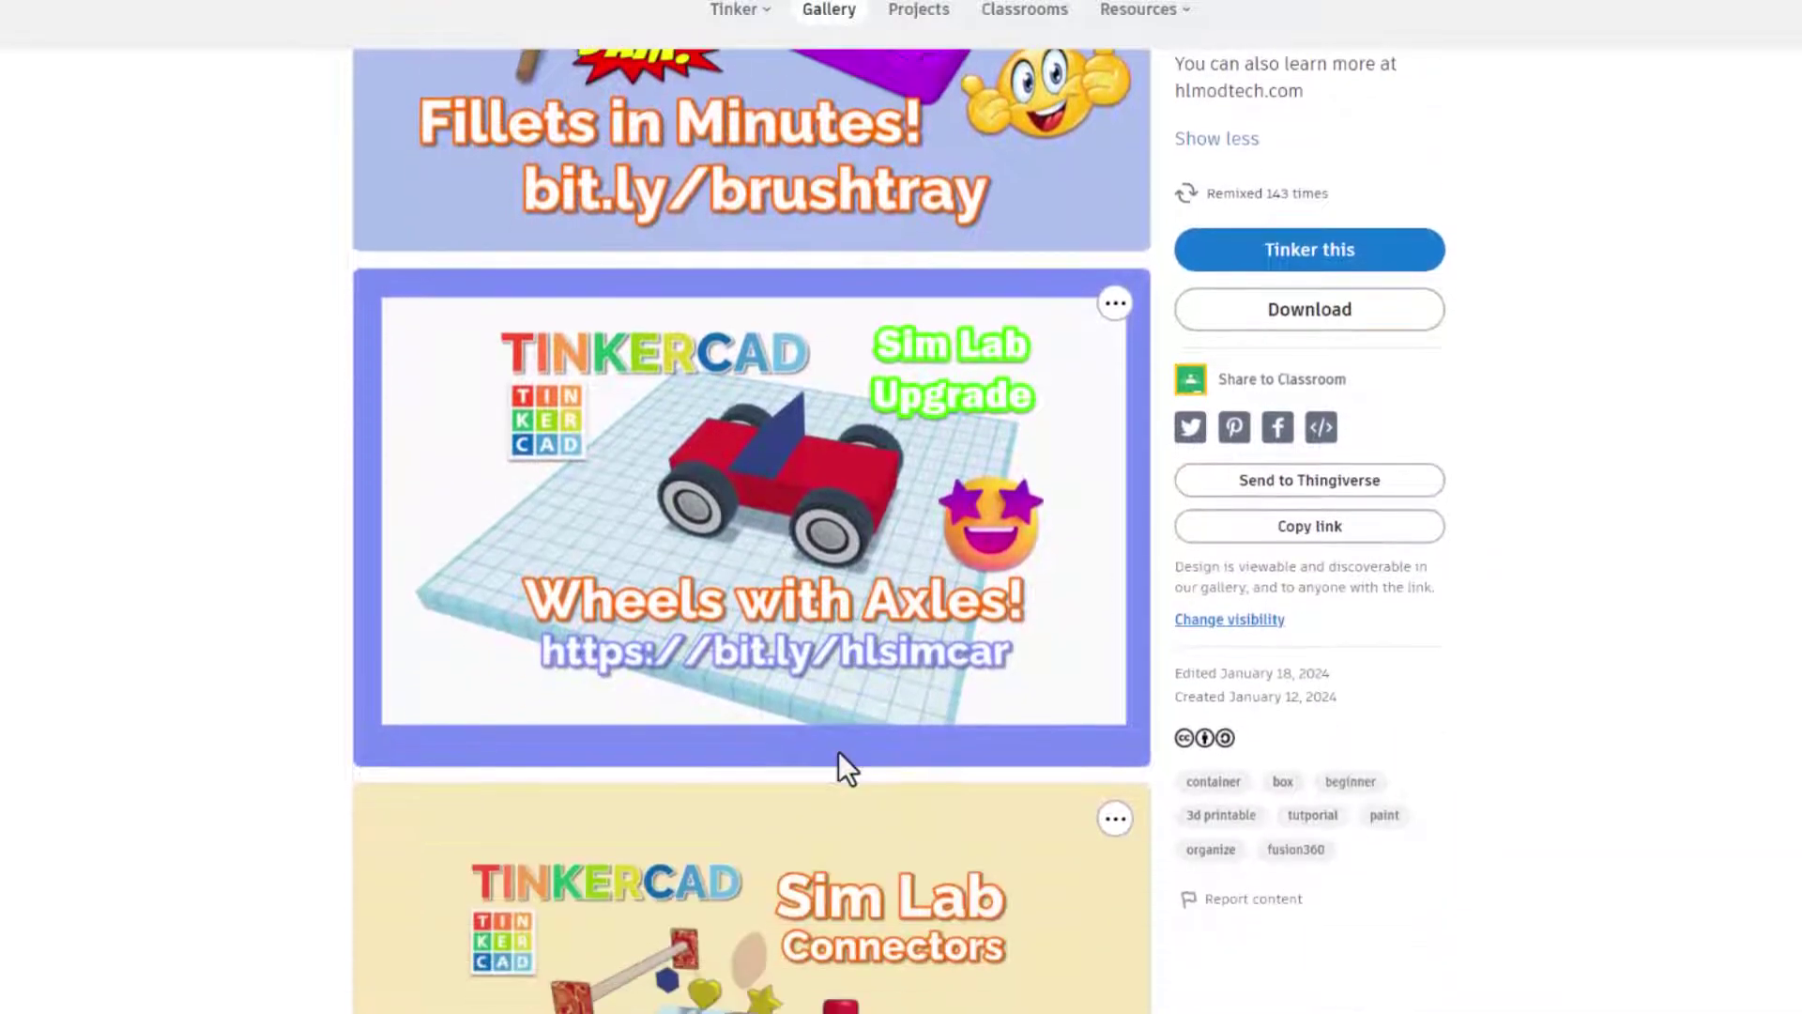
scroll(751, 583, down, 1)
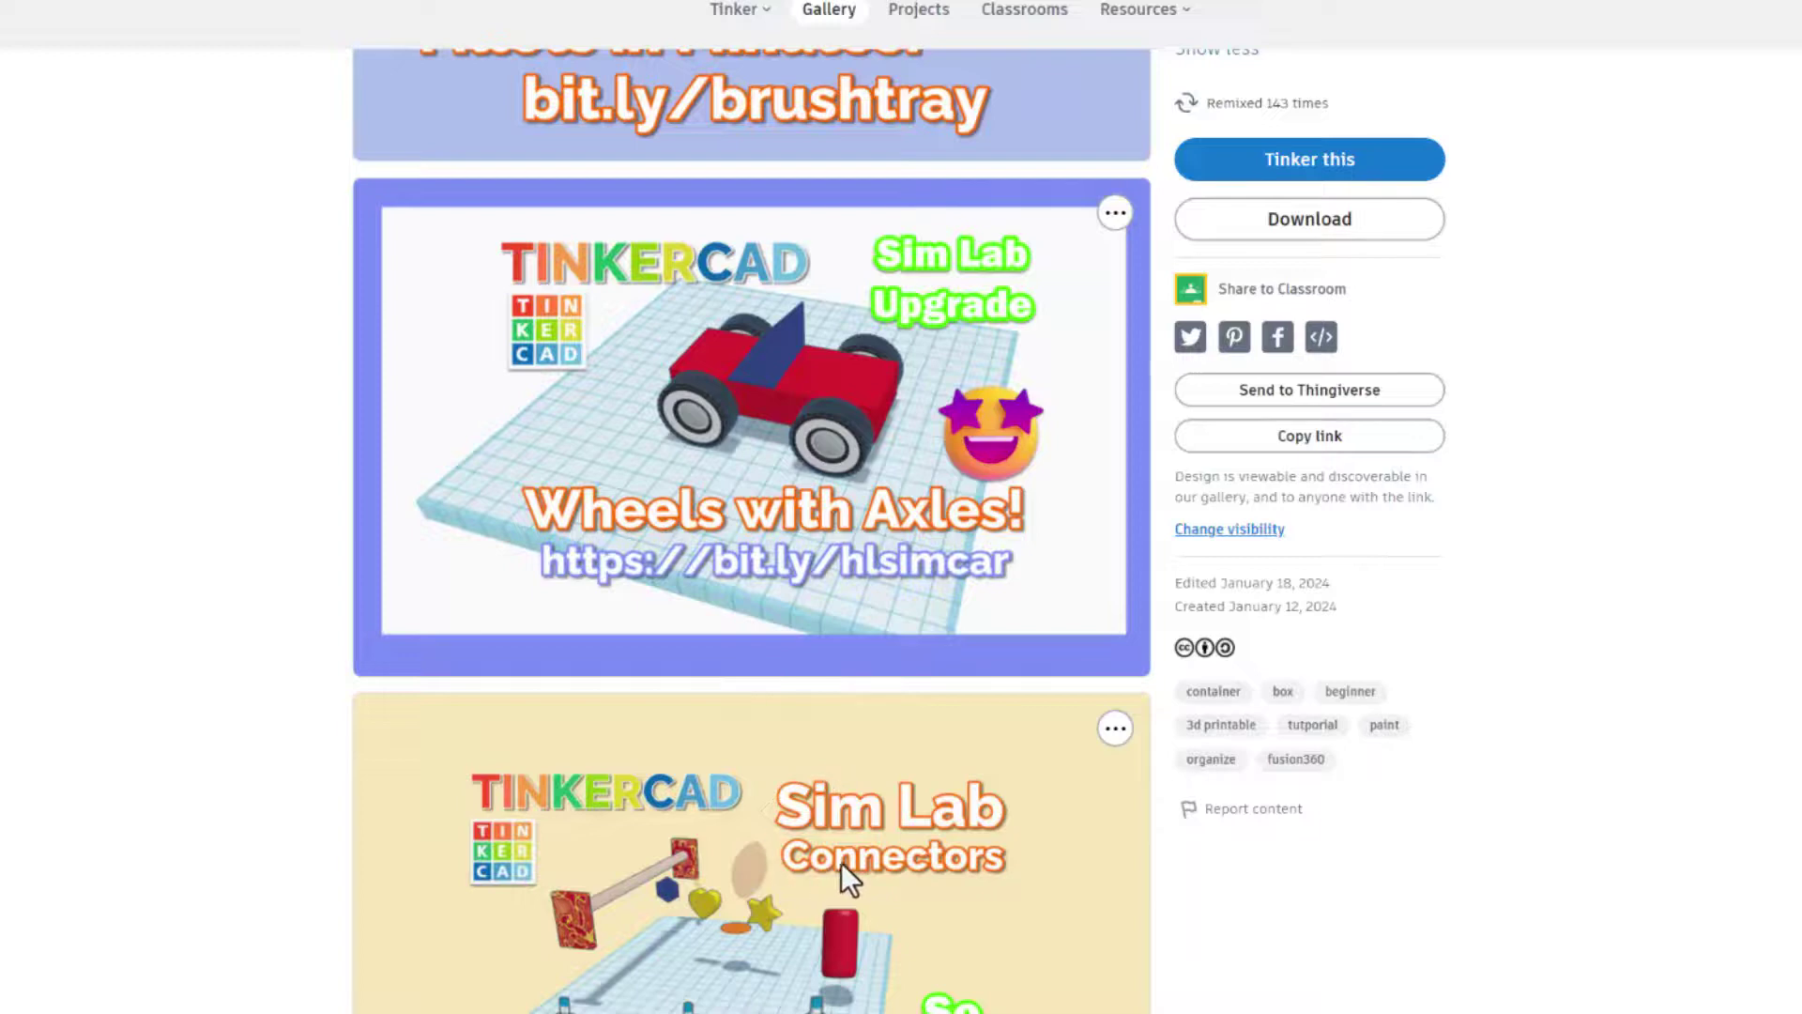
scroll(751, 470, up, 6)
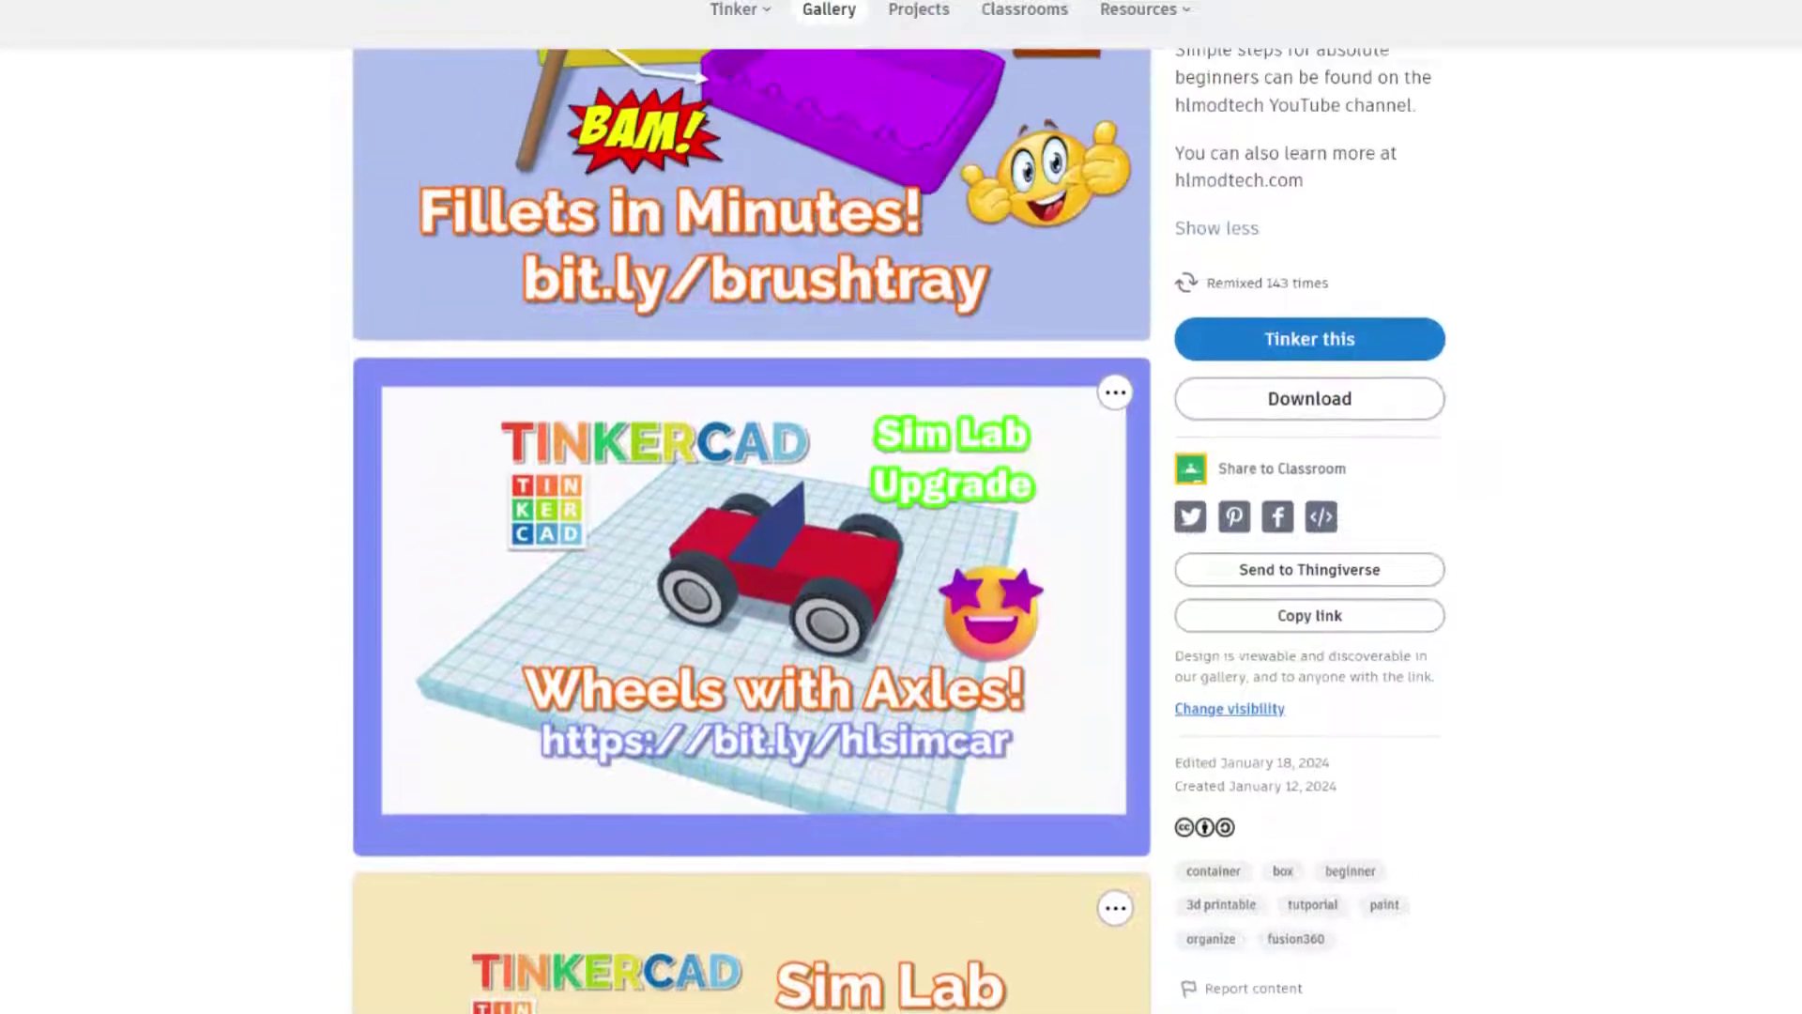
key(alt+Left)
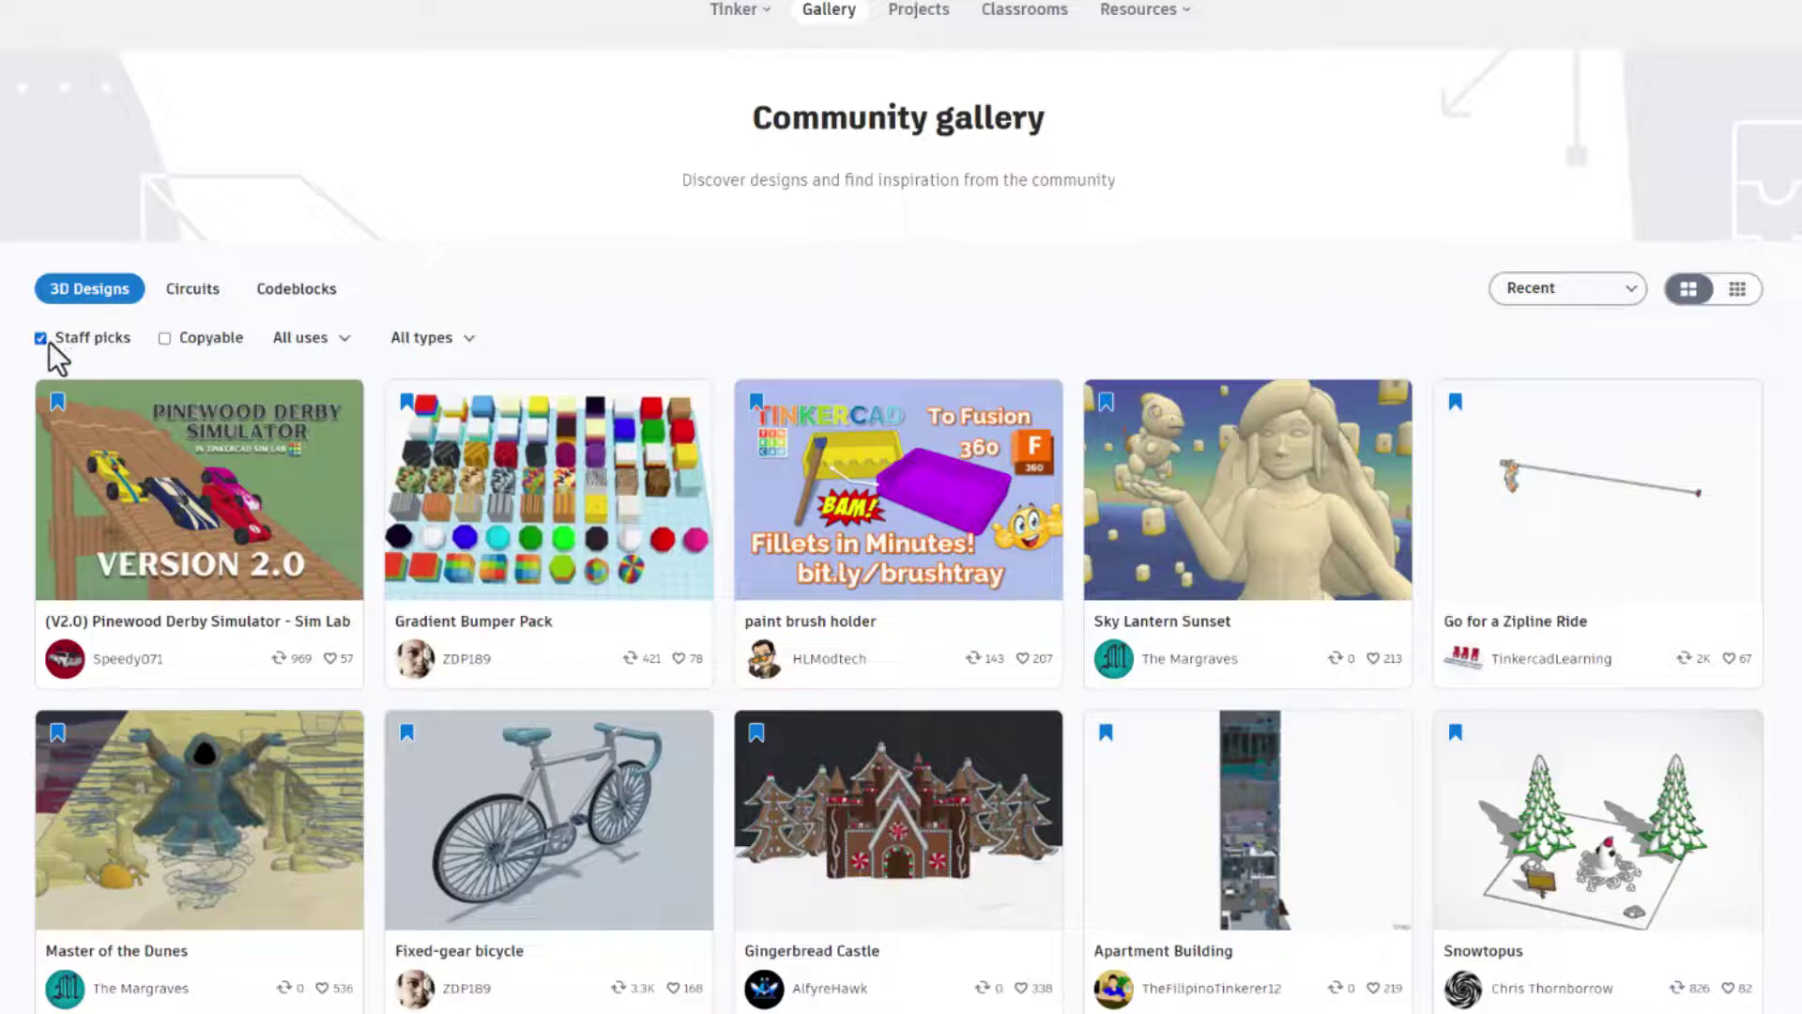
Show all designs in the compact grid and react Awesome to АМАЛАНИЙ КОТИК.
click(41, 338)
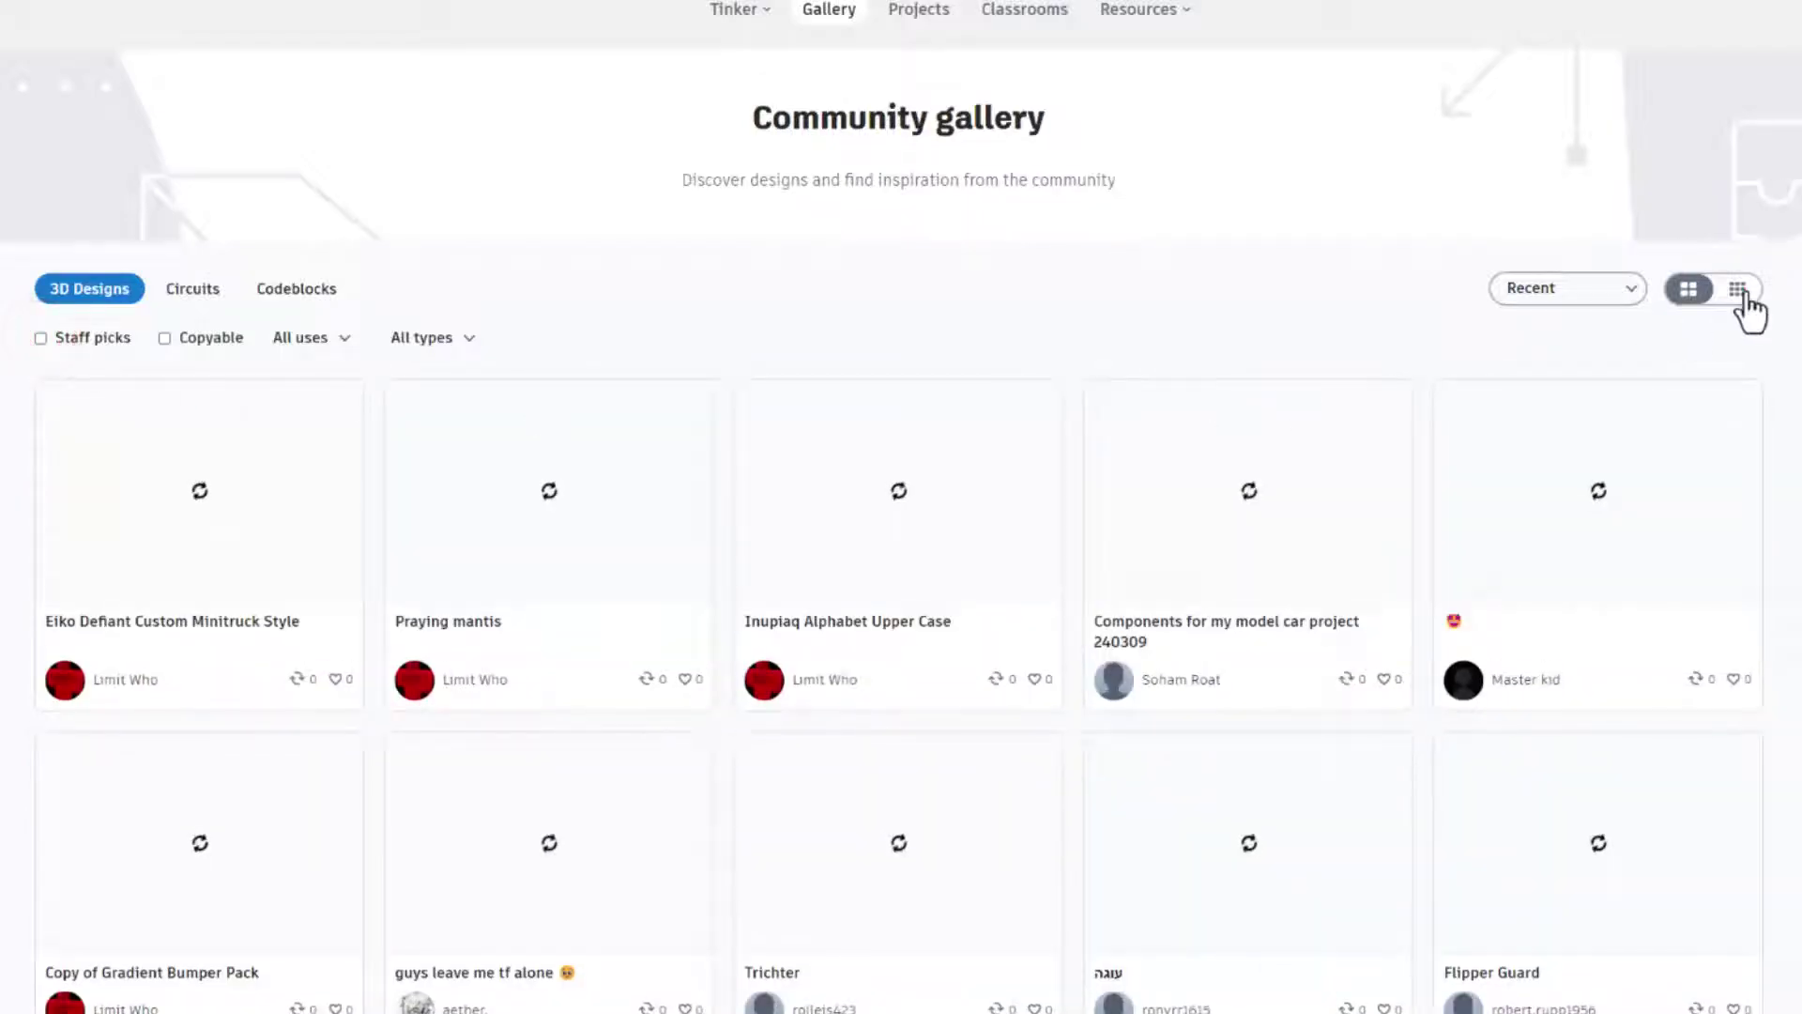
click(1738, 289)
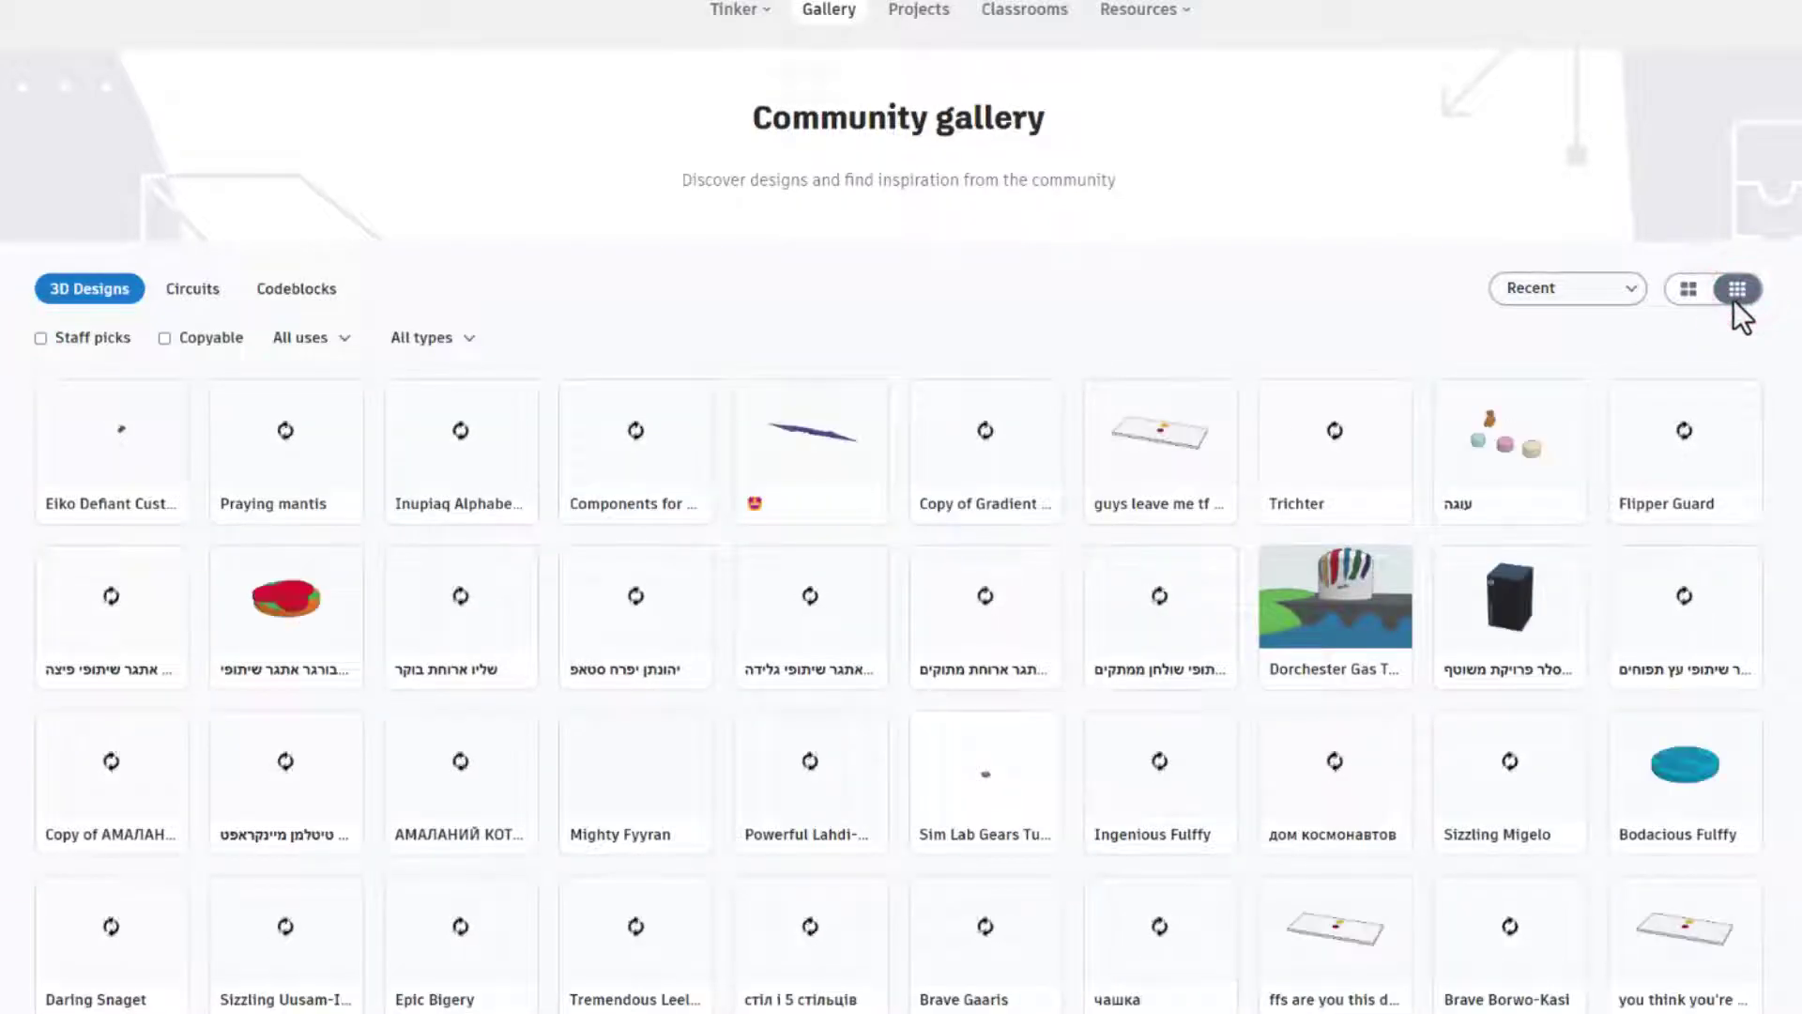
click(460, 772)
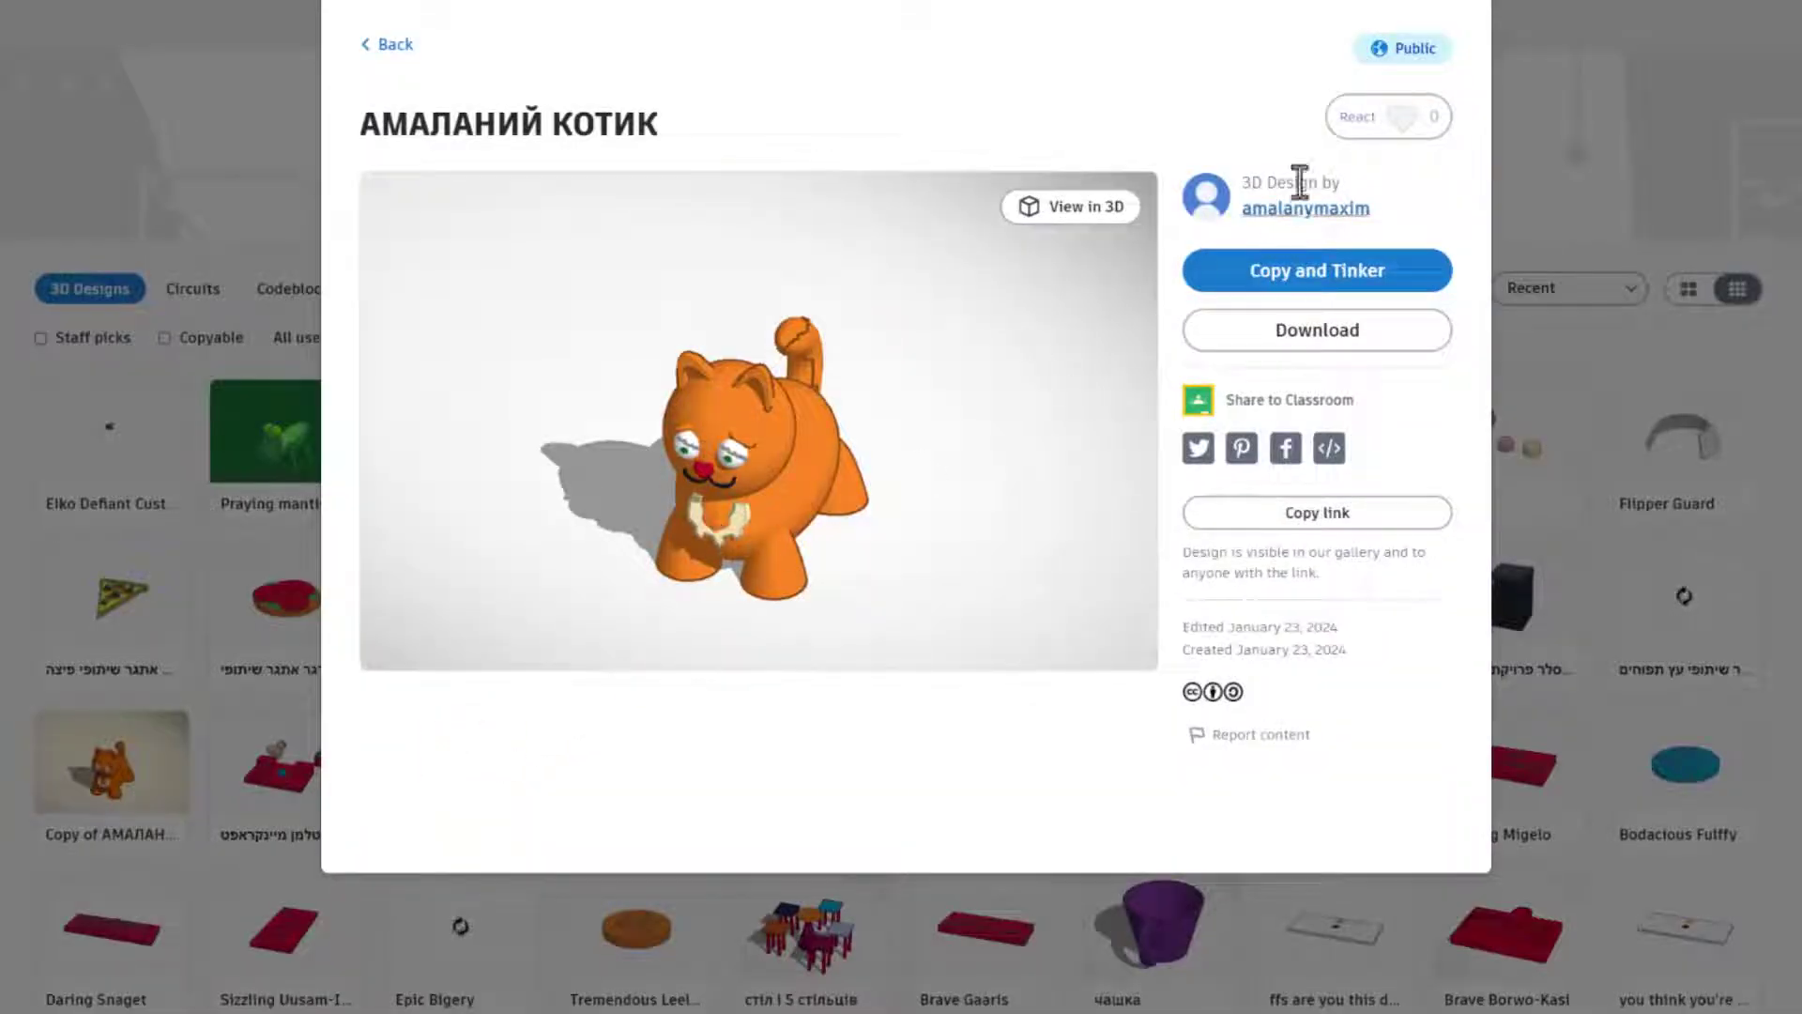
click(1394, 120)
click(1355, 222)
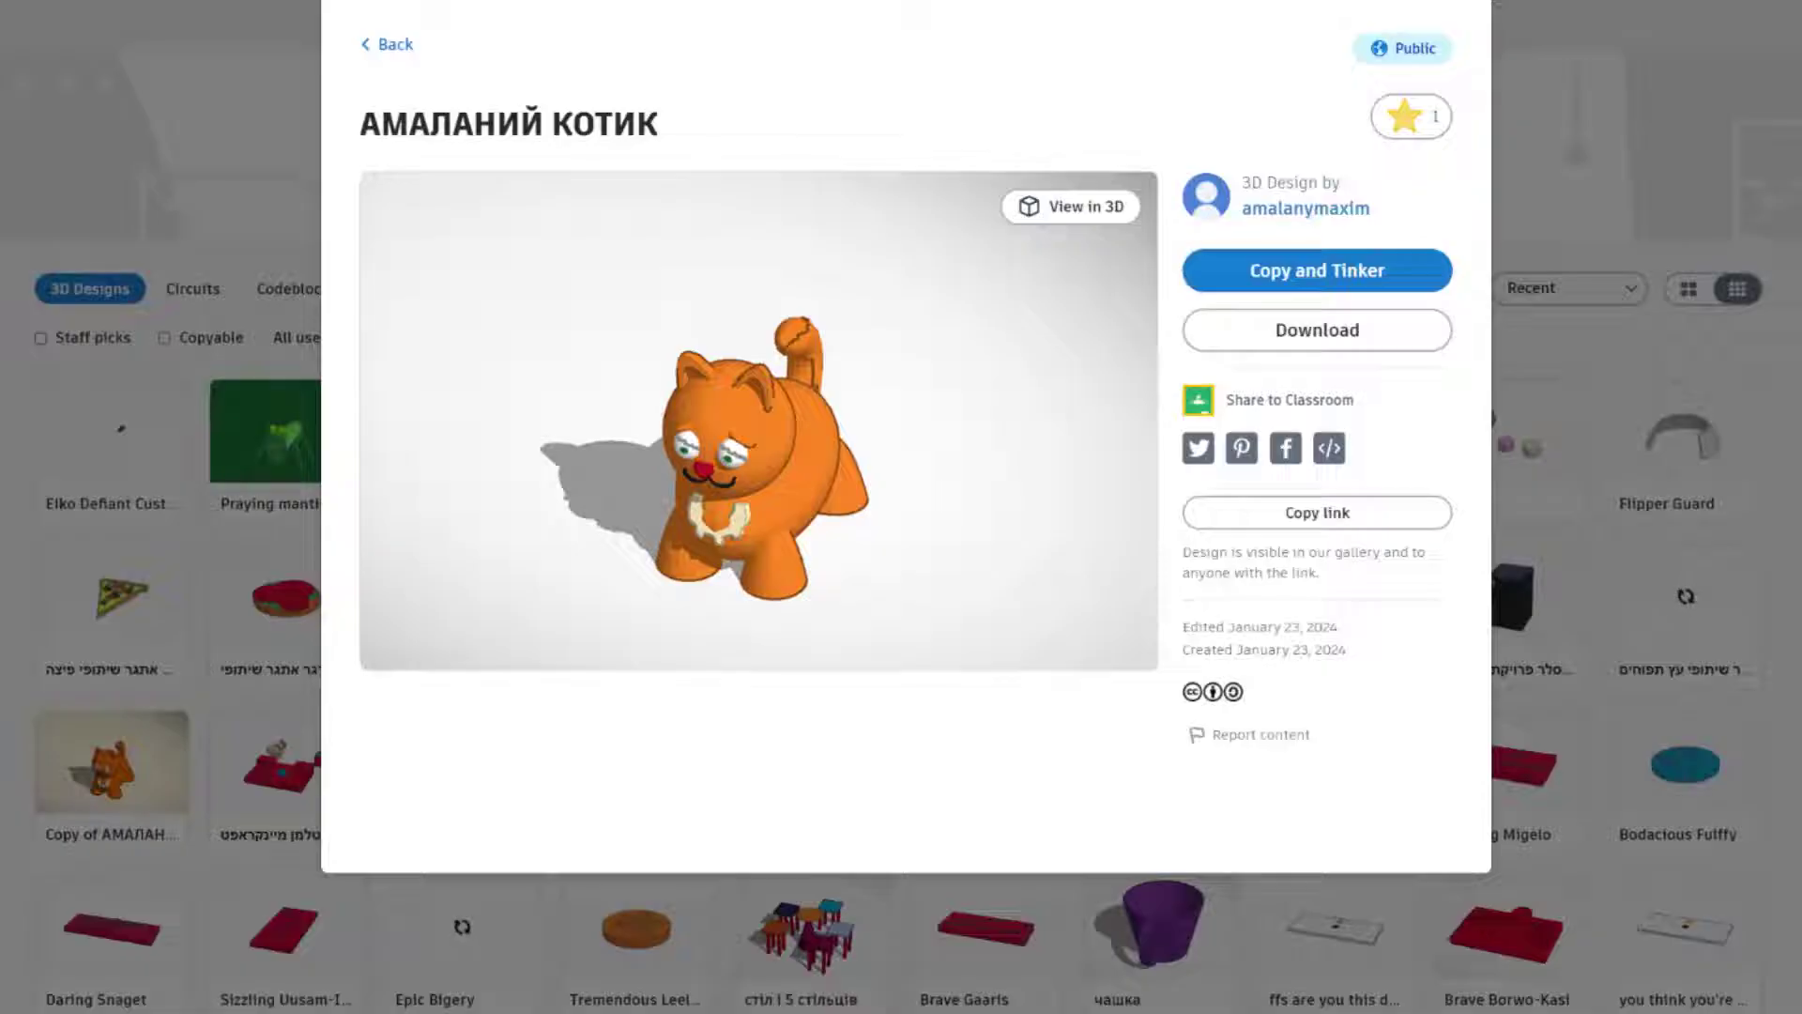
key(Escape)
React Awesome to the Dorchester Gas Tank (Boston) design and return to the gallery.
click(1366, 615)
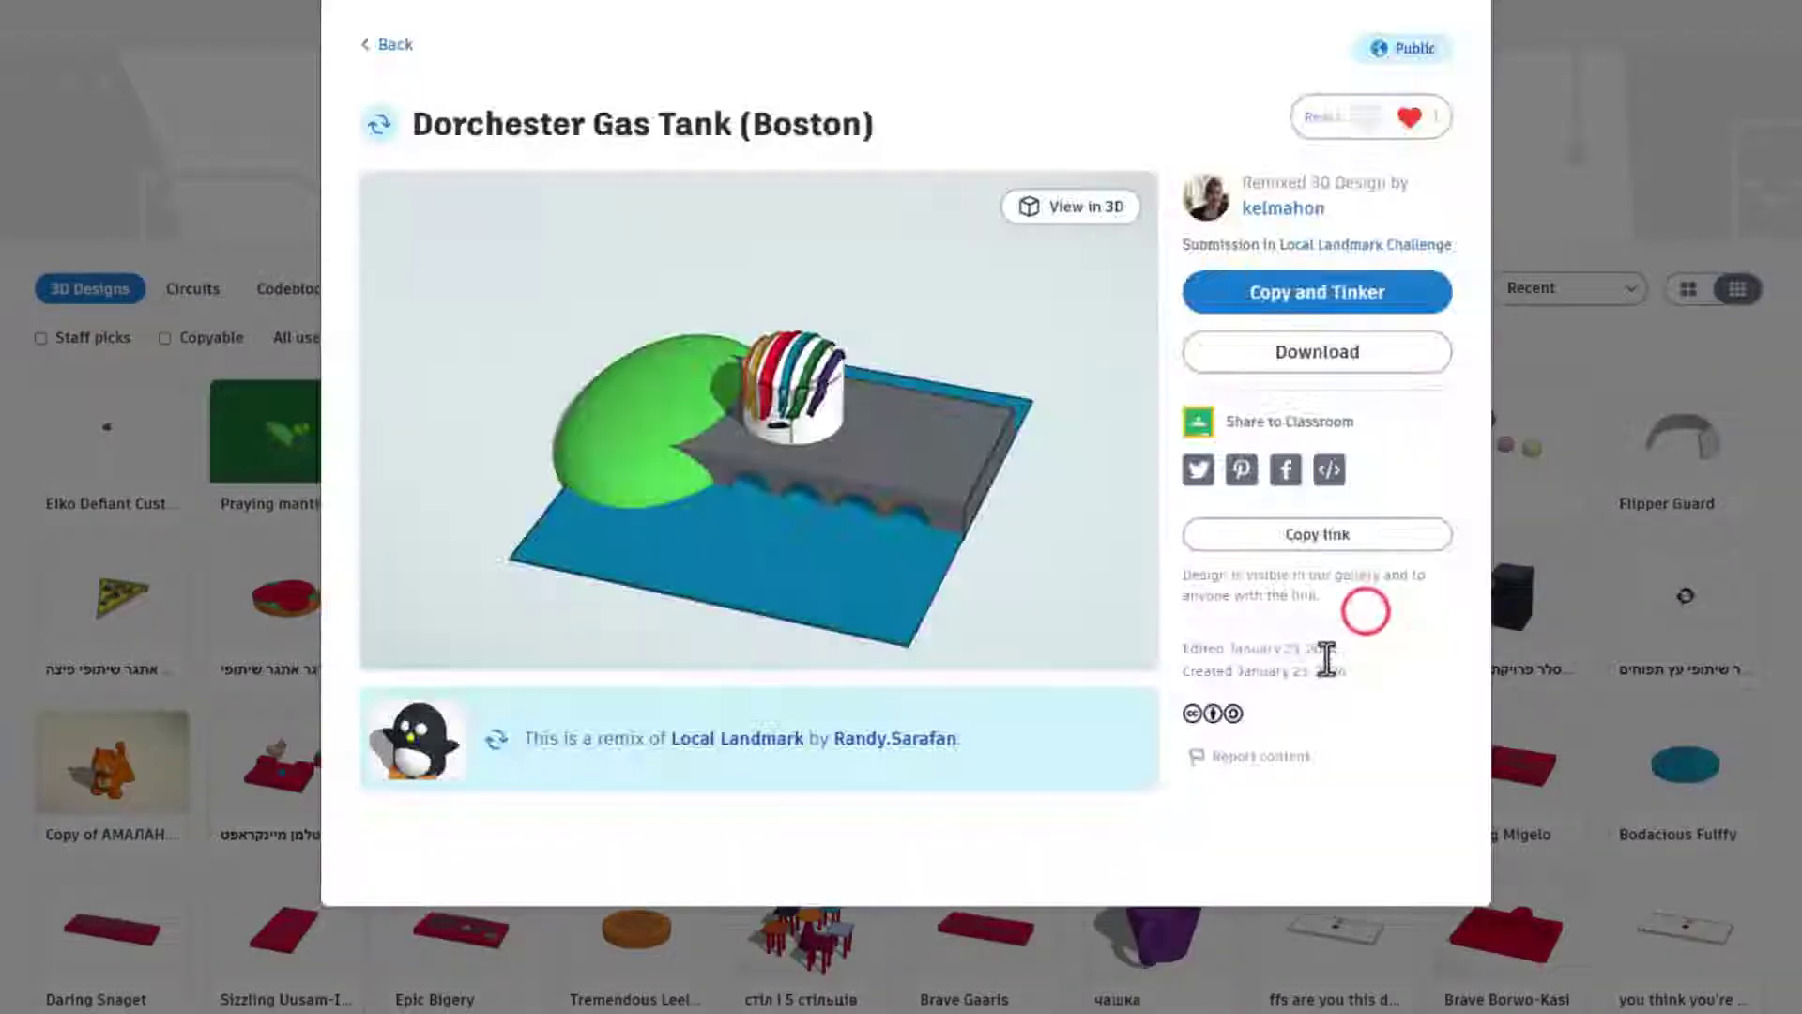
click(1354, 120)
click(1326, 226)
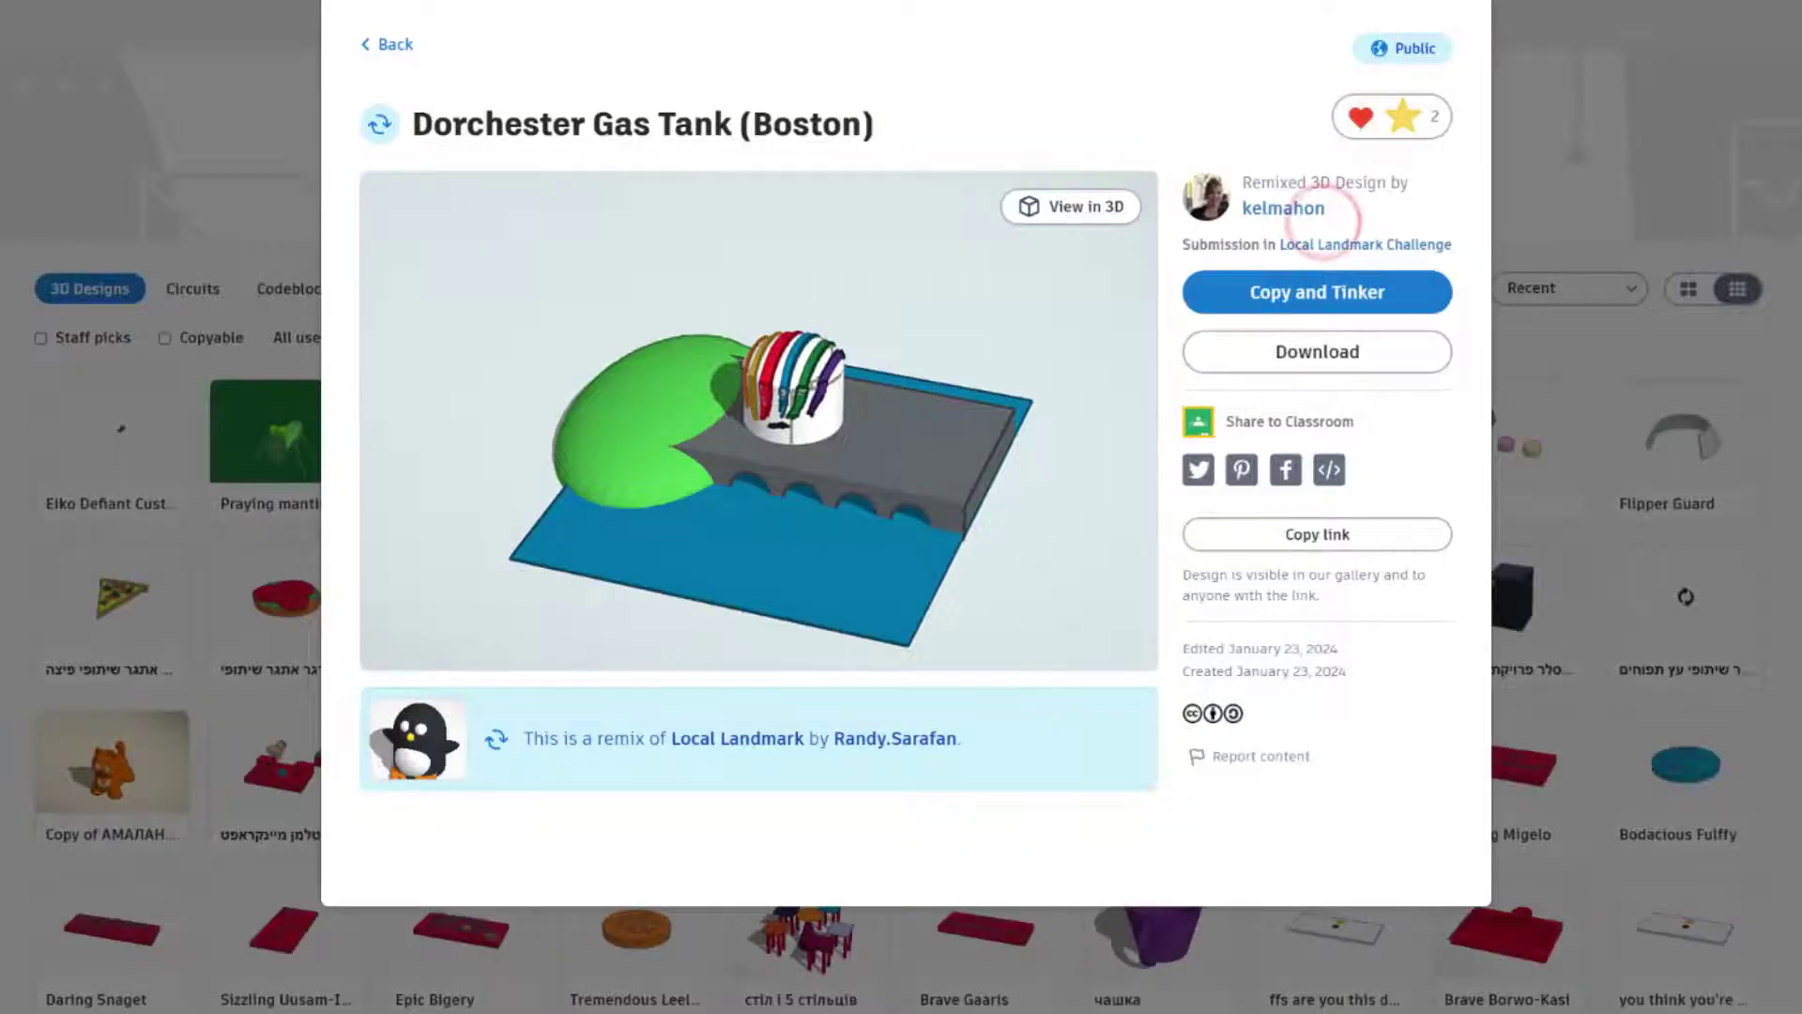
key(Escape)
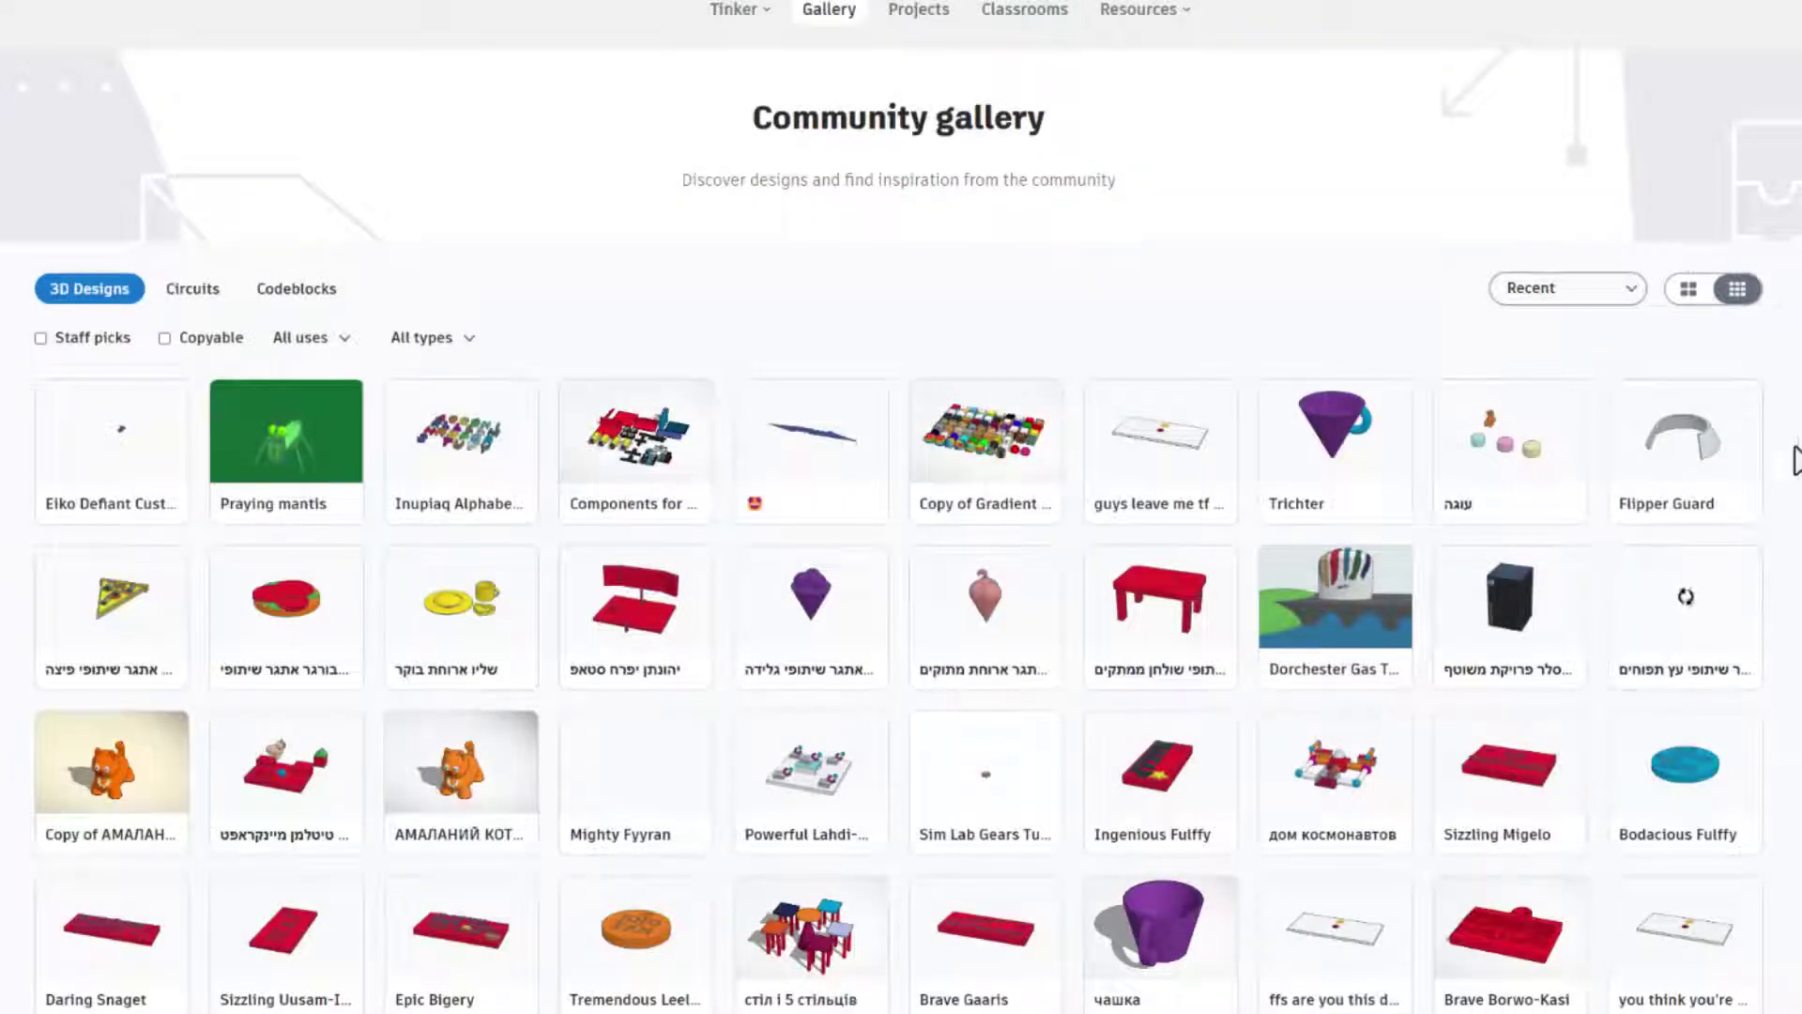
scroll(1023, 462, down, 2)
Open the Sim Lab Gears Tutorial page, expand its description and follow the hlmt23 link.
click(1016, 578)
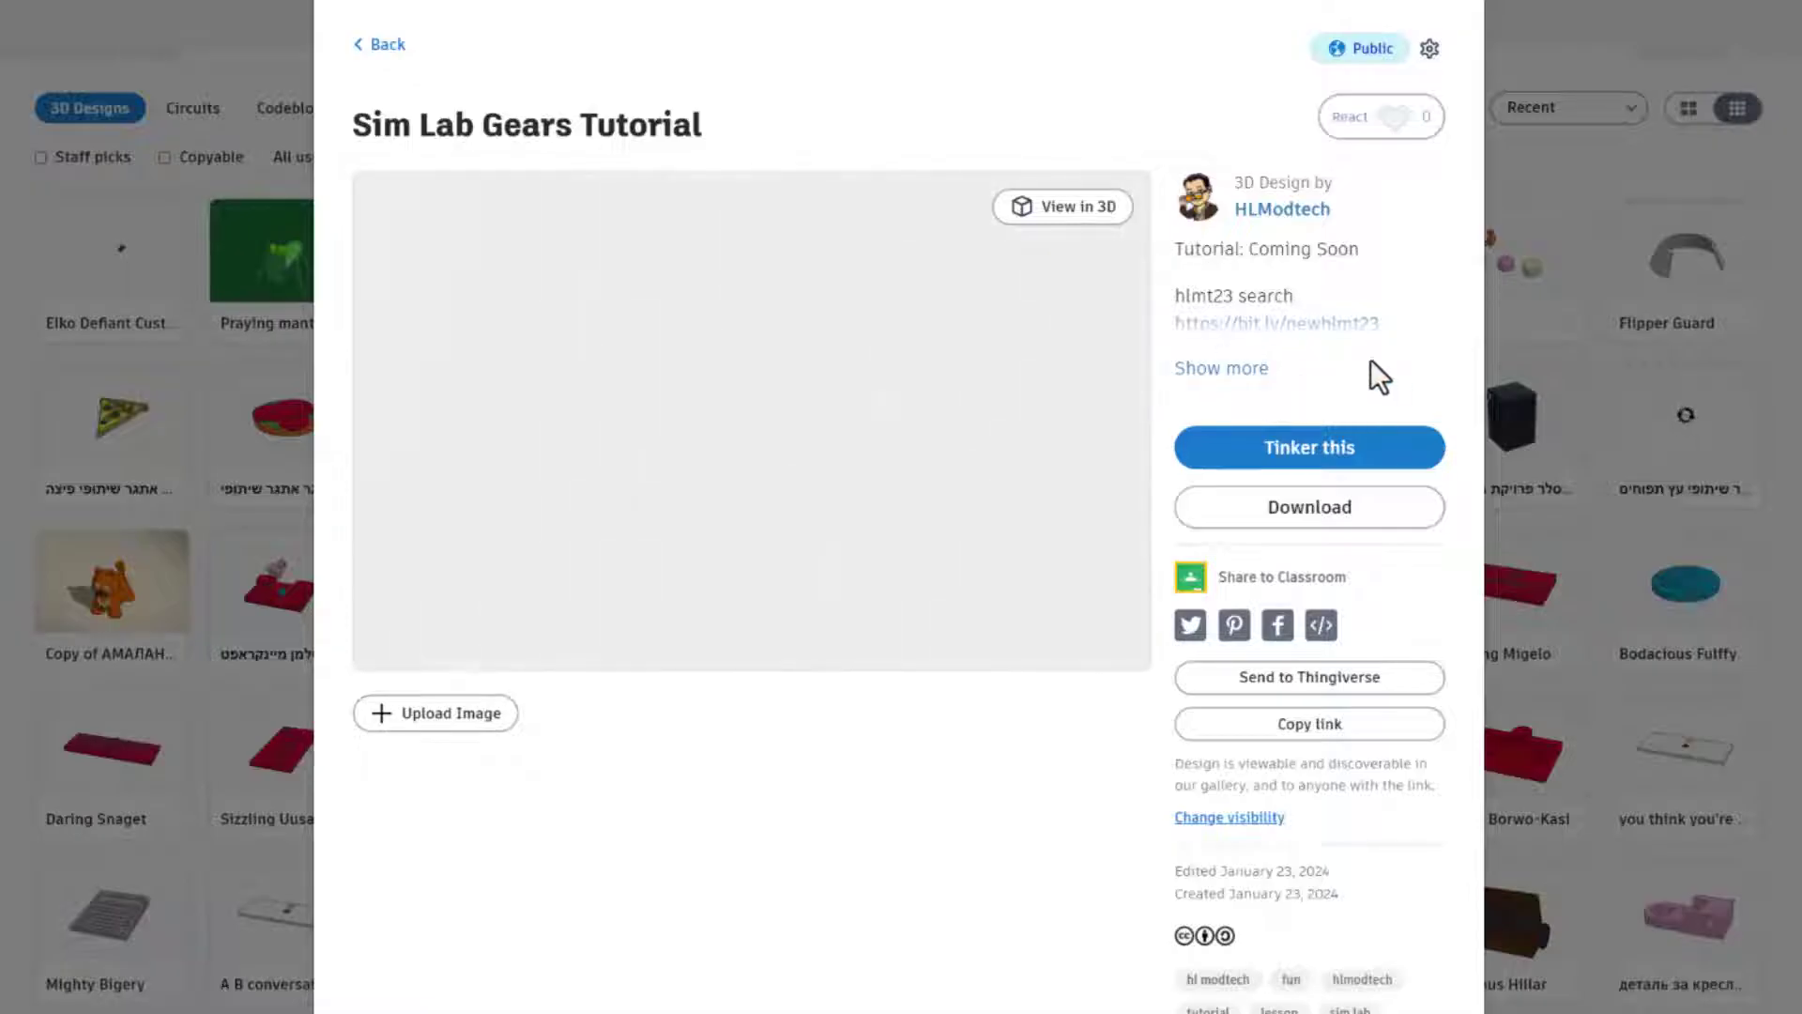
click(1366, 112)
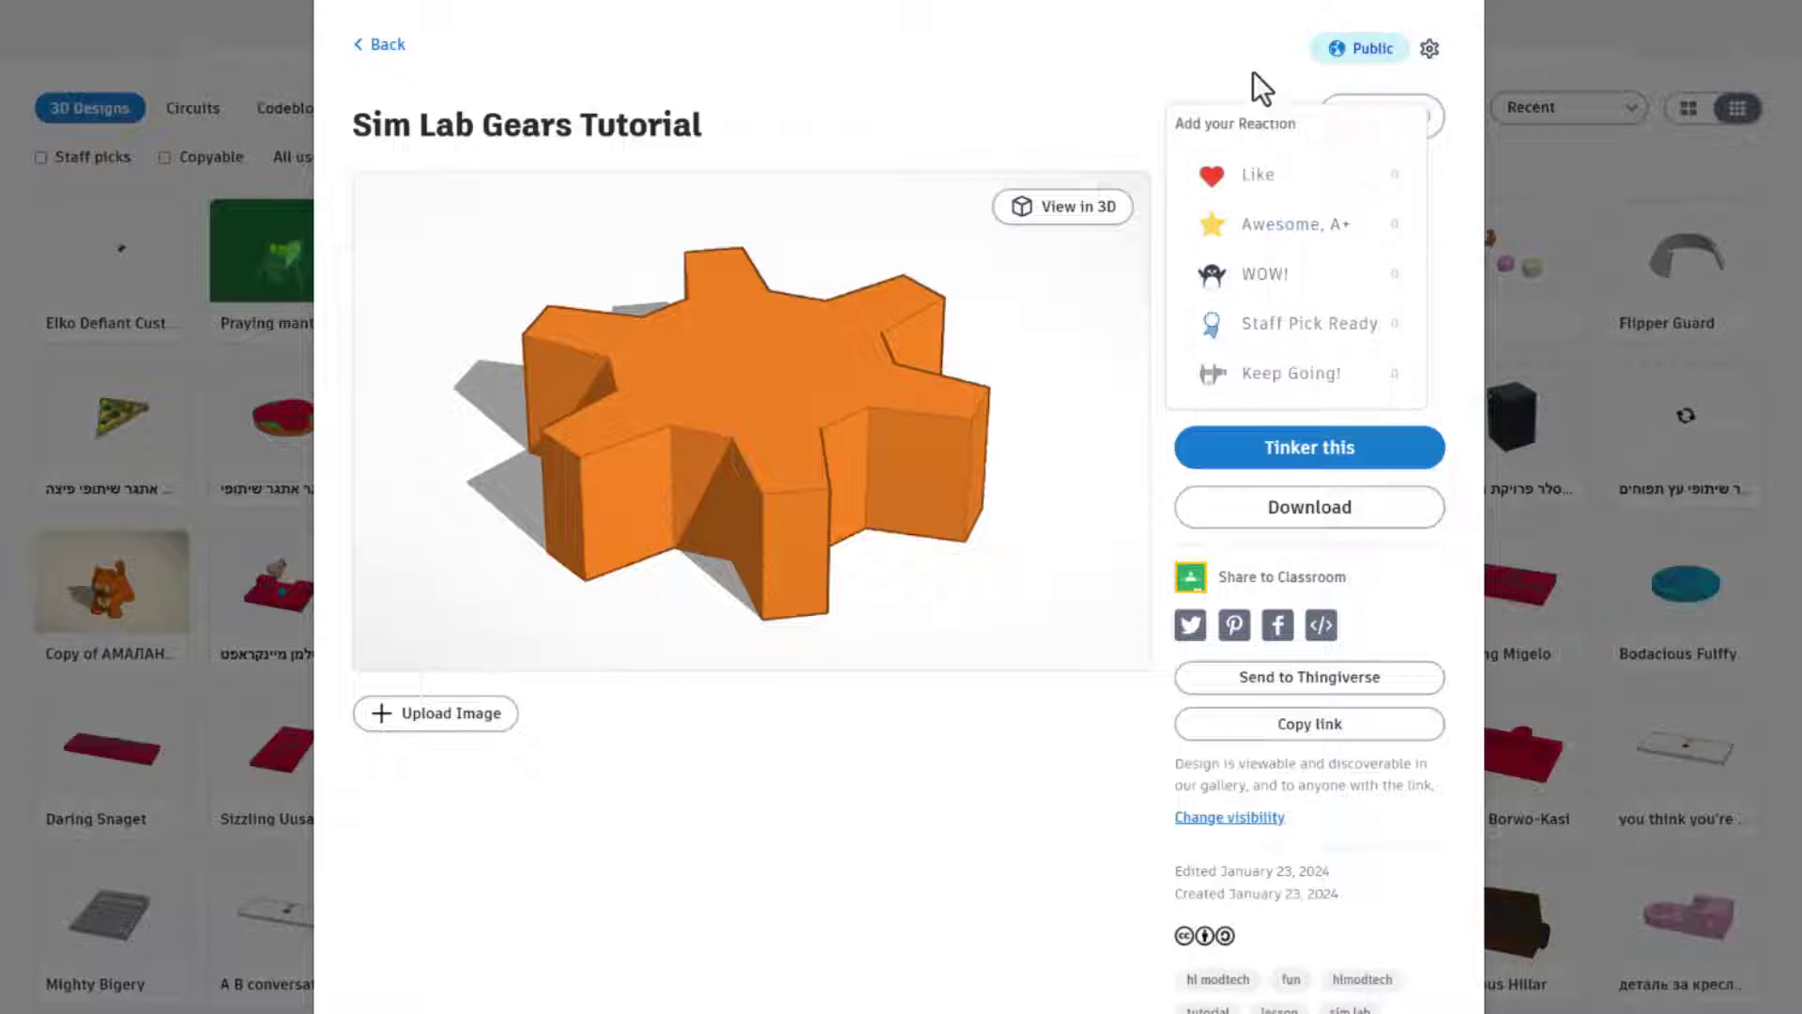
click(1236, 46)
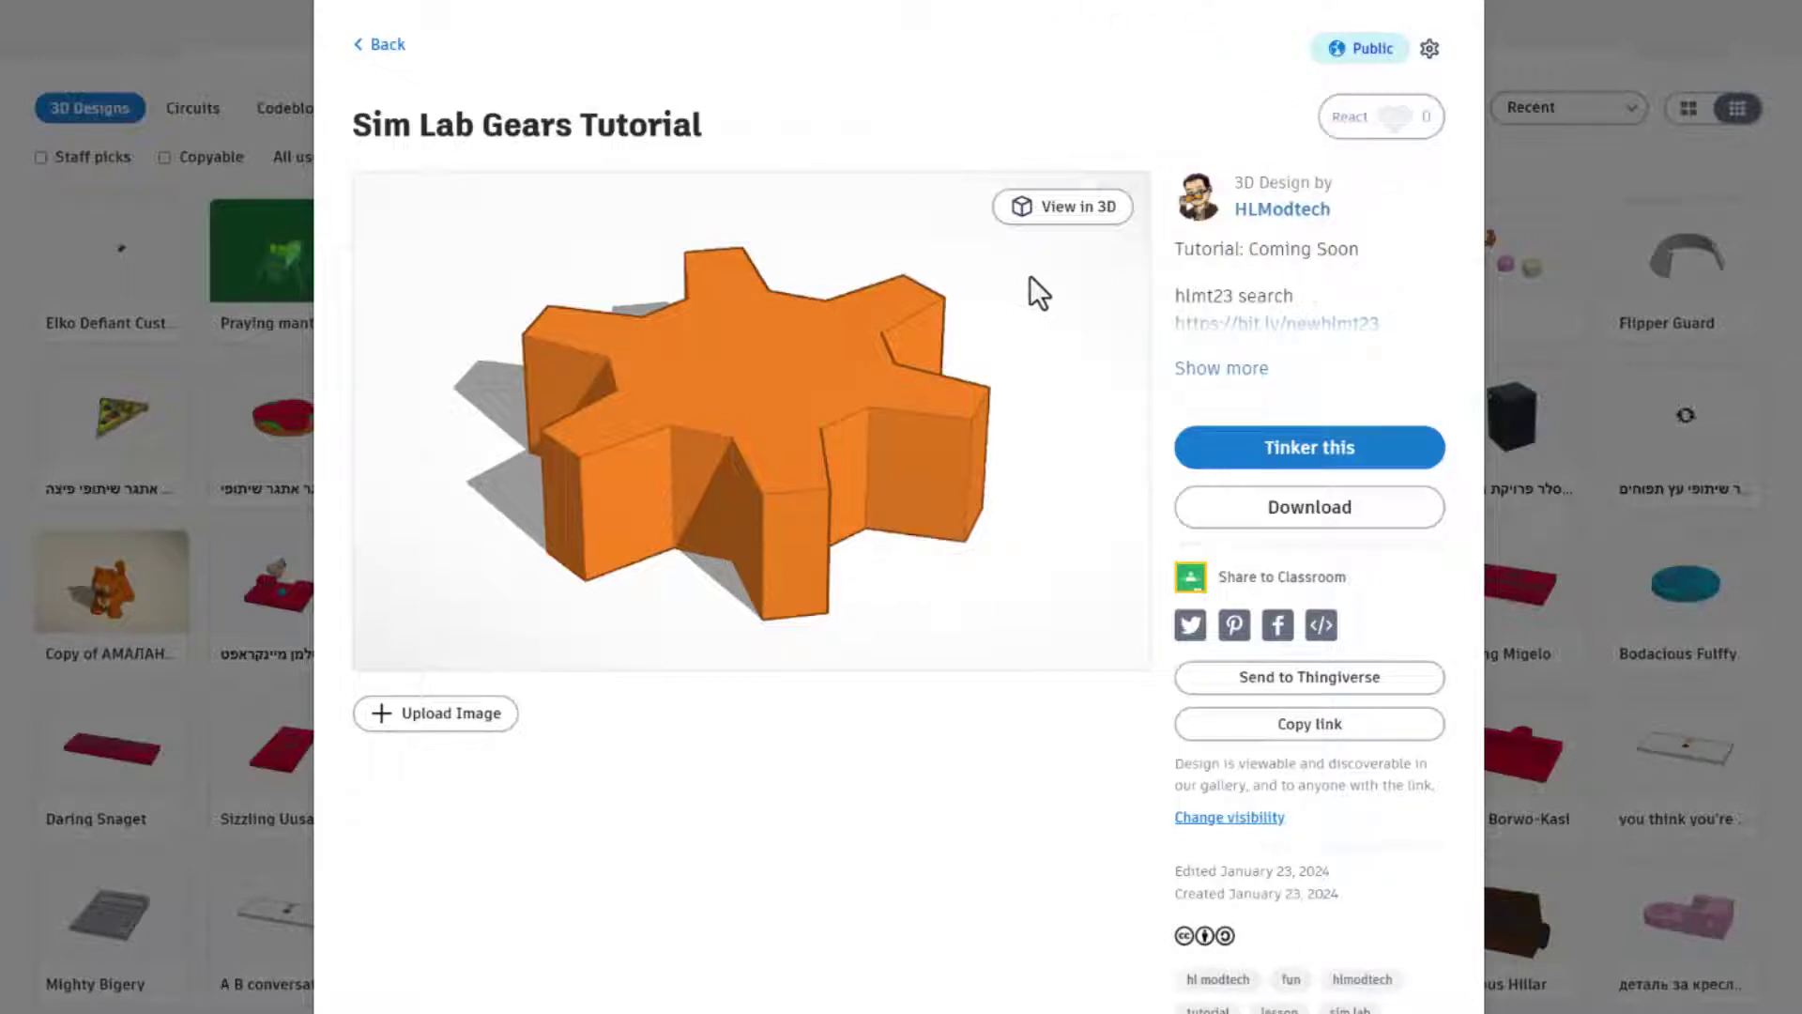
click(1221, 367)
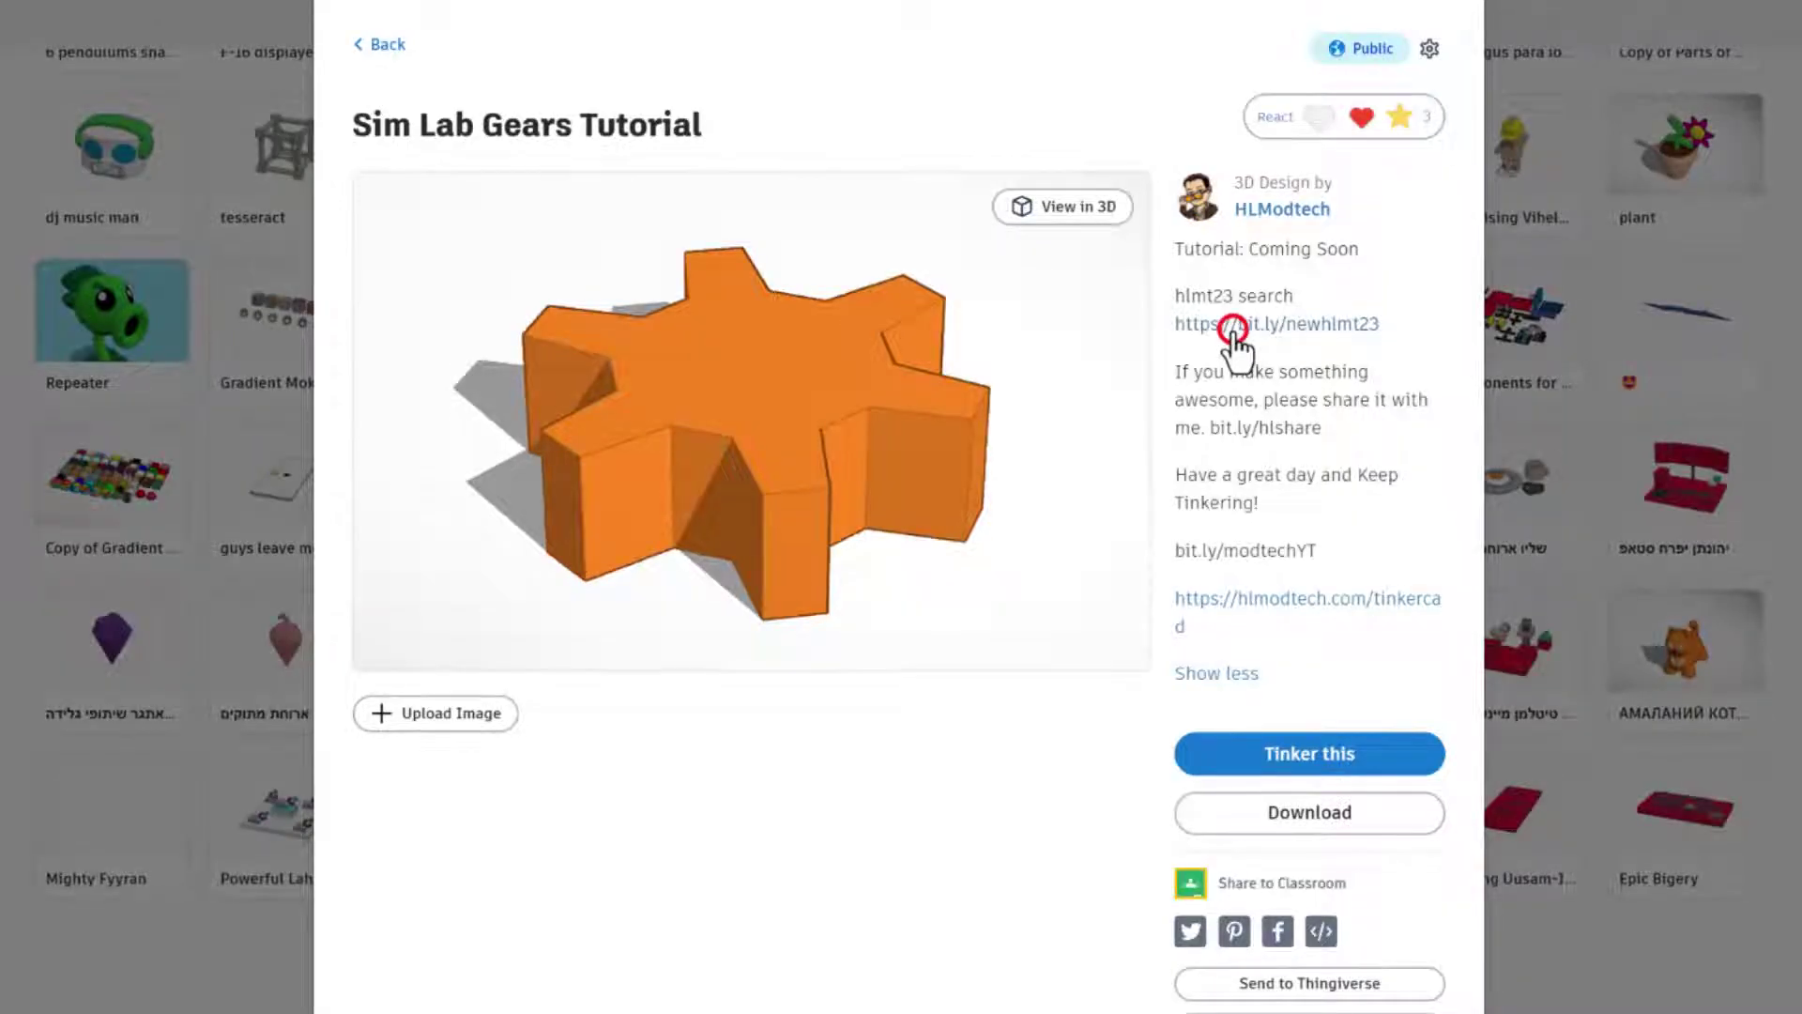
click(1232, 327)
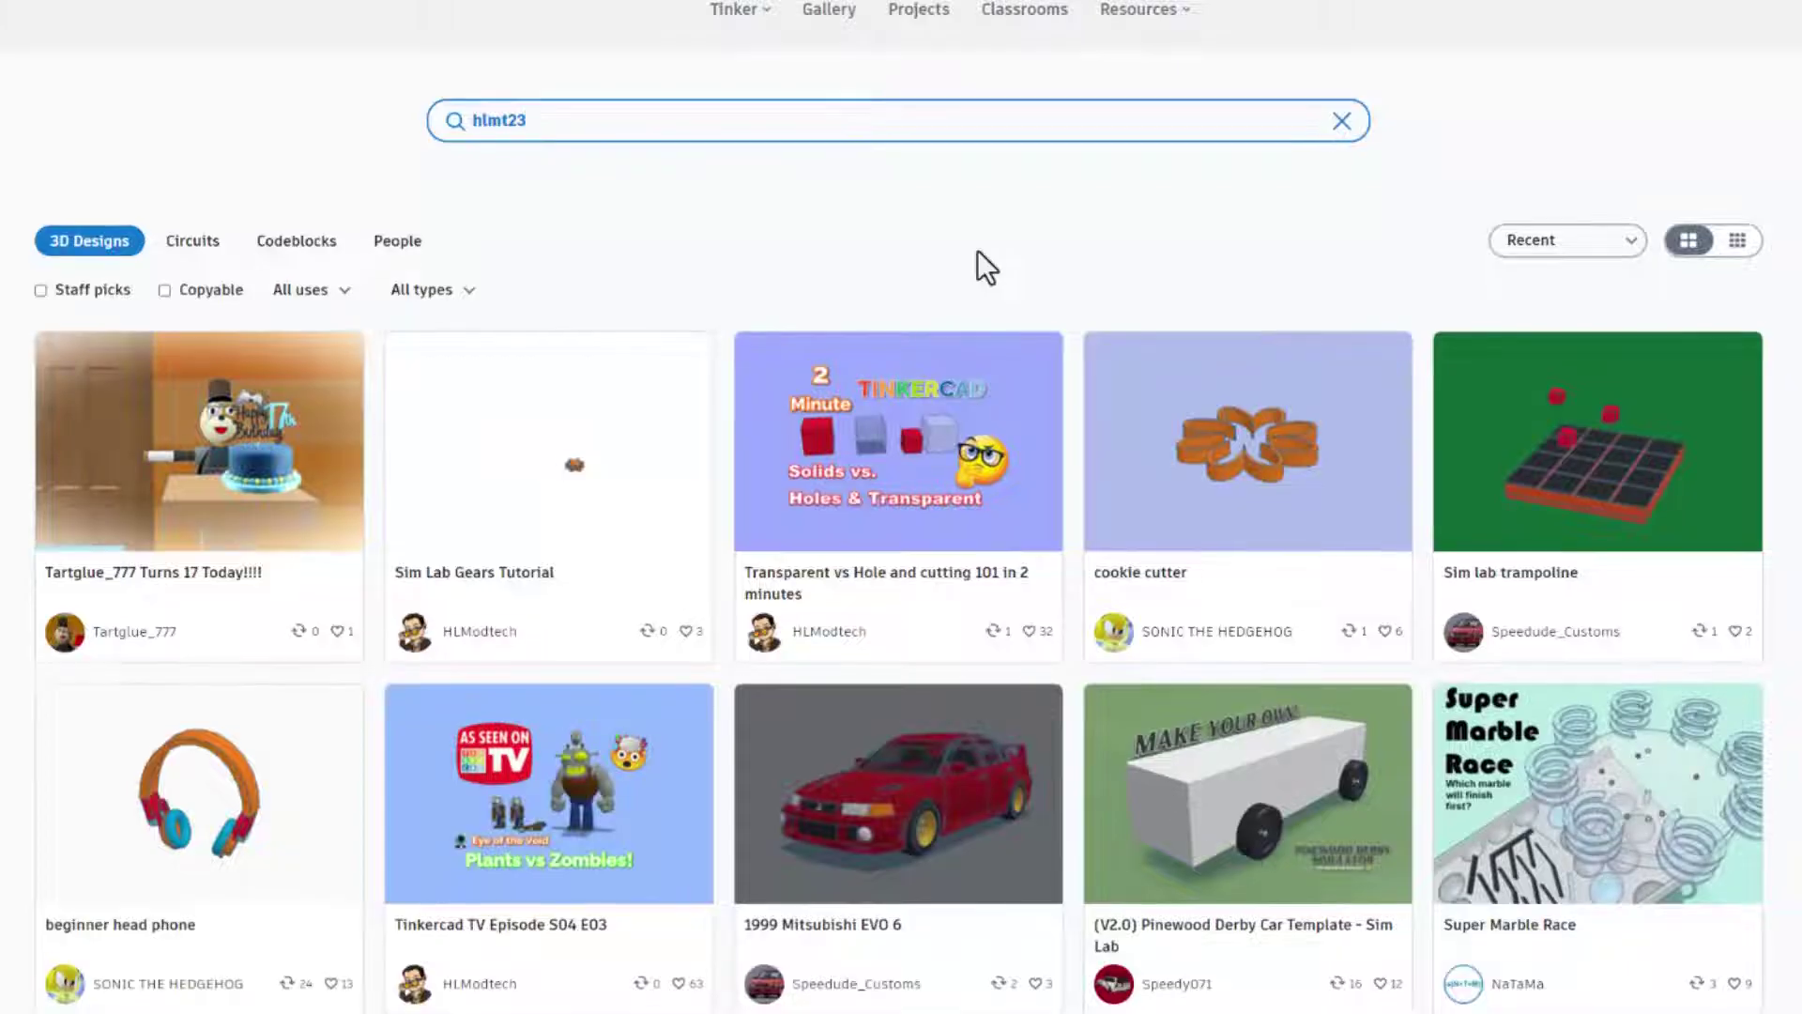
scroll(977, 250, down, 1)
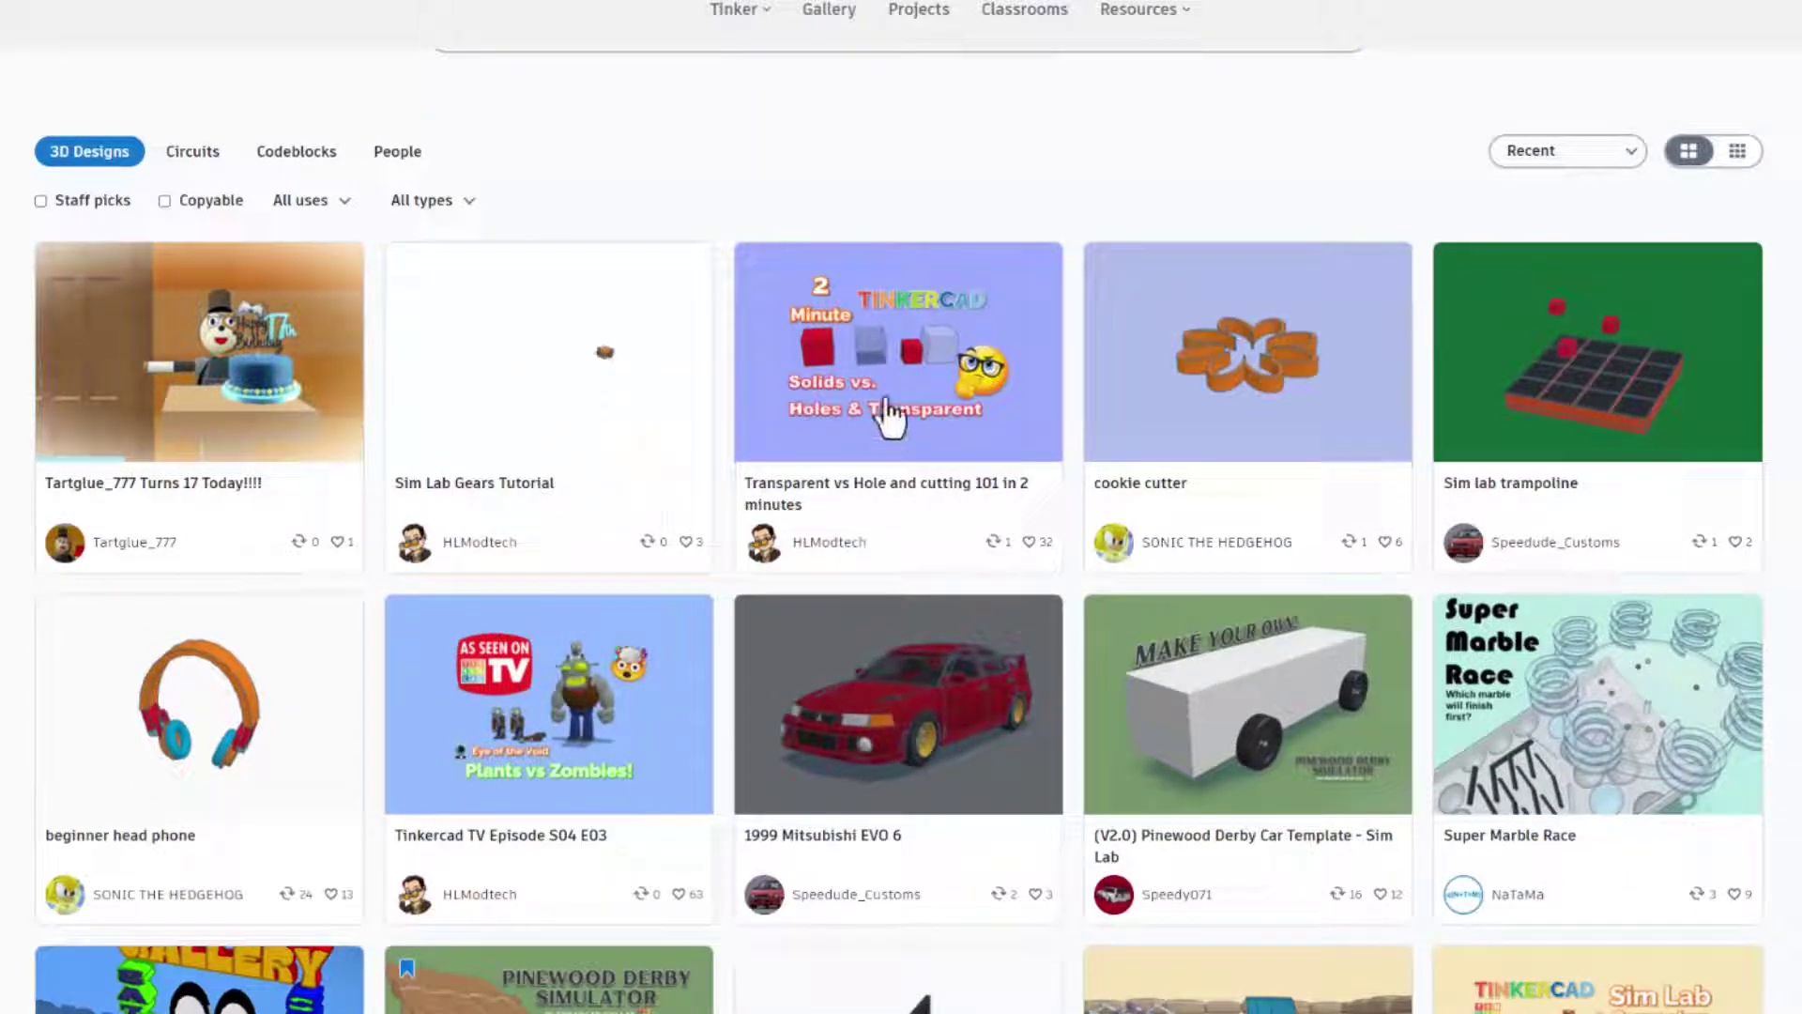
Give the 17th-birthday design an Awesome reaction and close it.
click(87, 398)
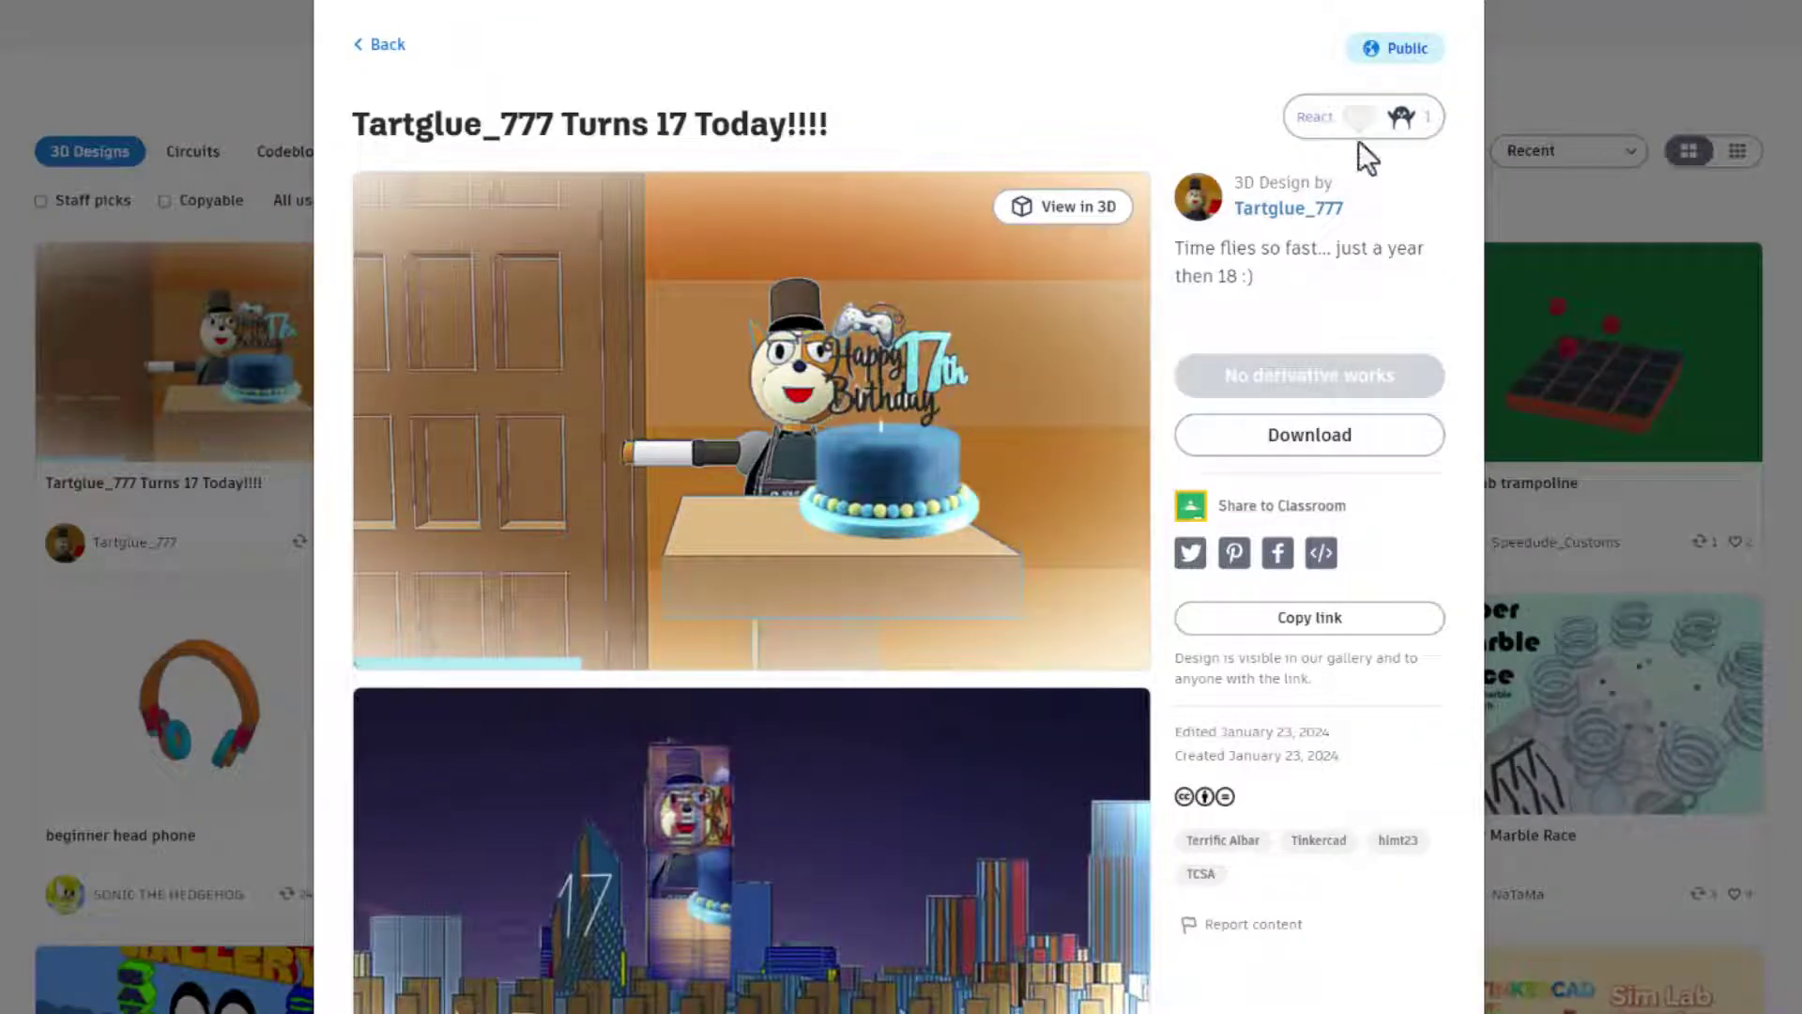
click(1373, 124)
click(1310, 217)
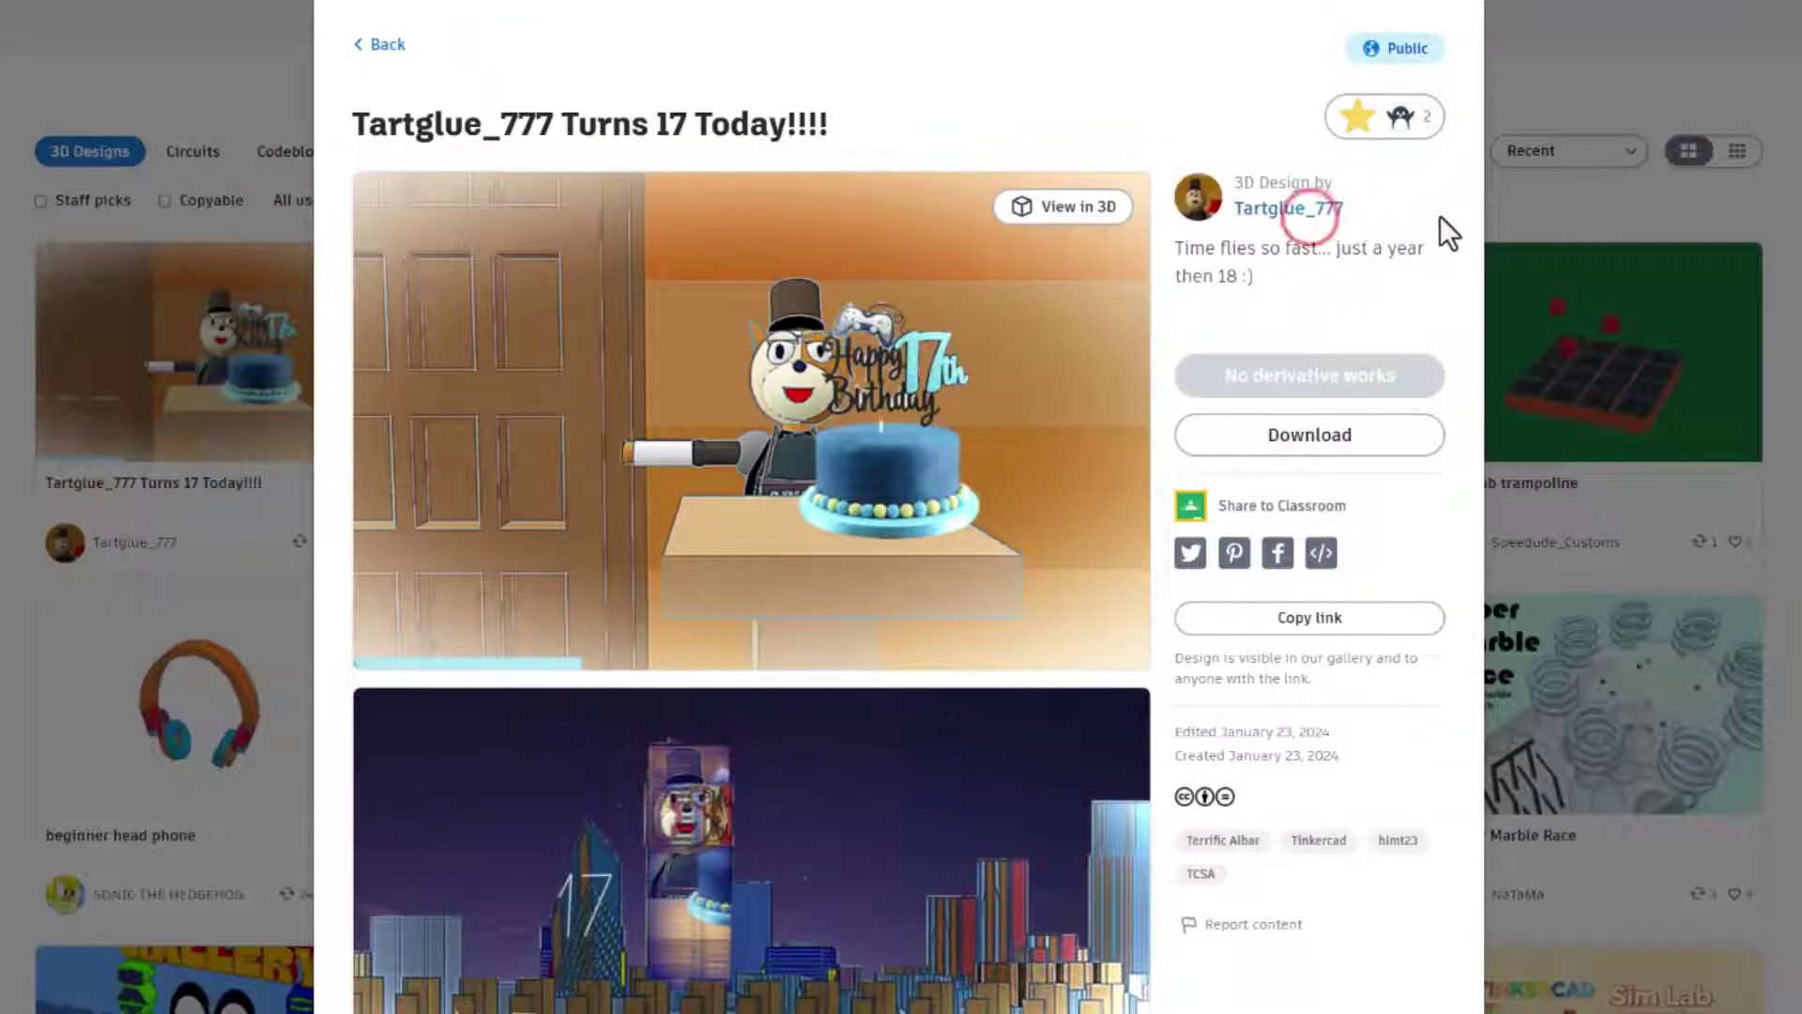
key(Escape)
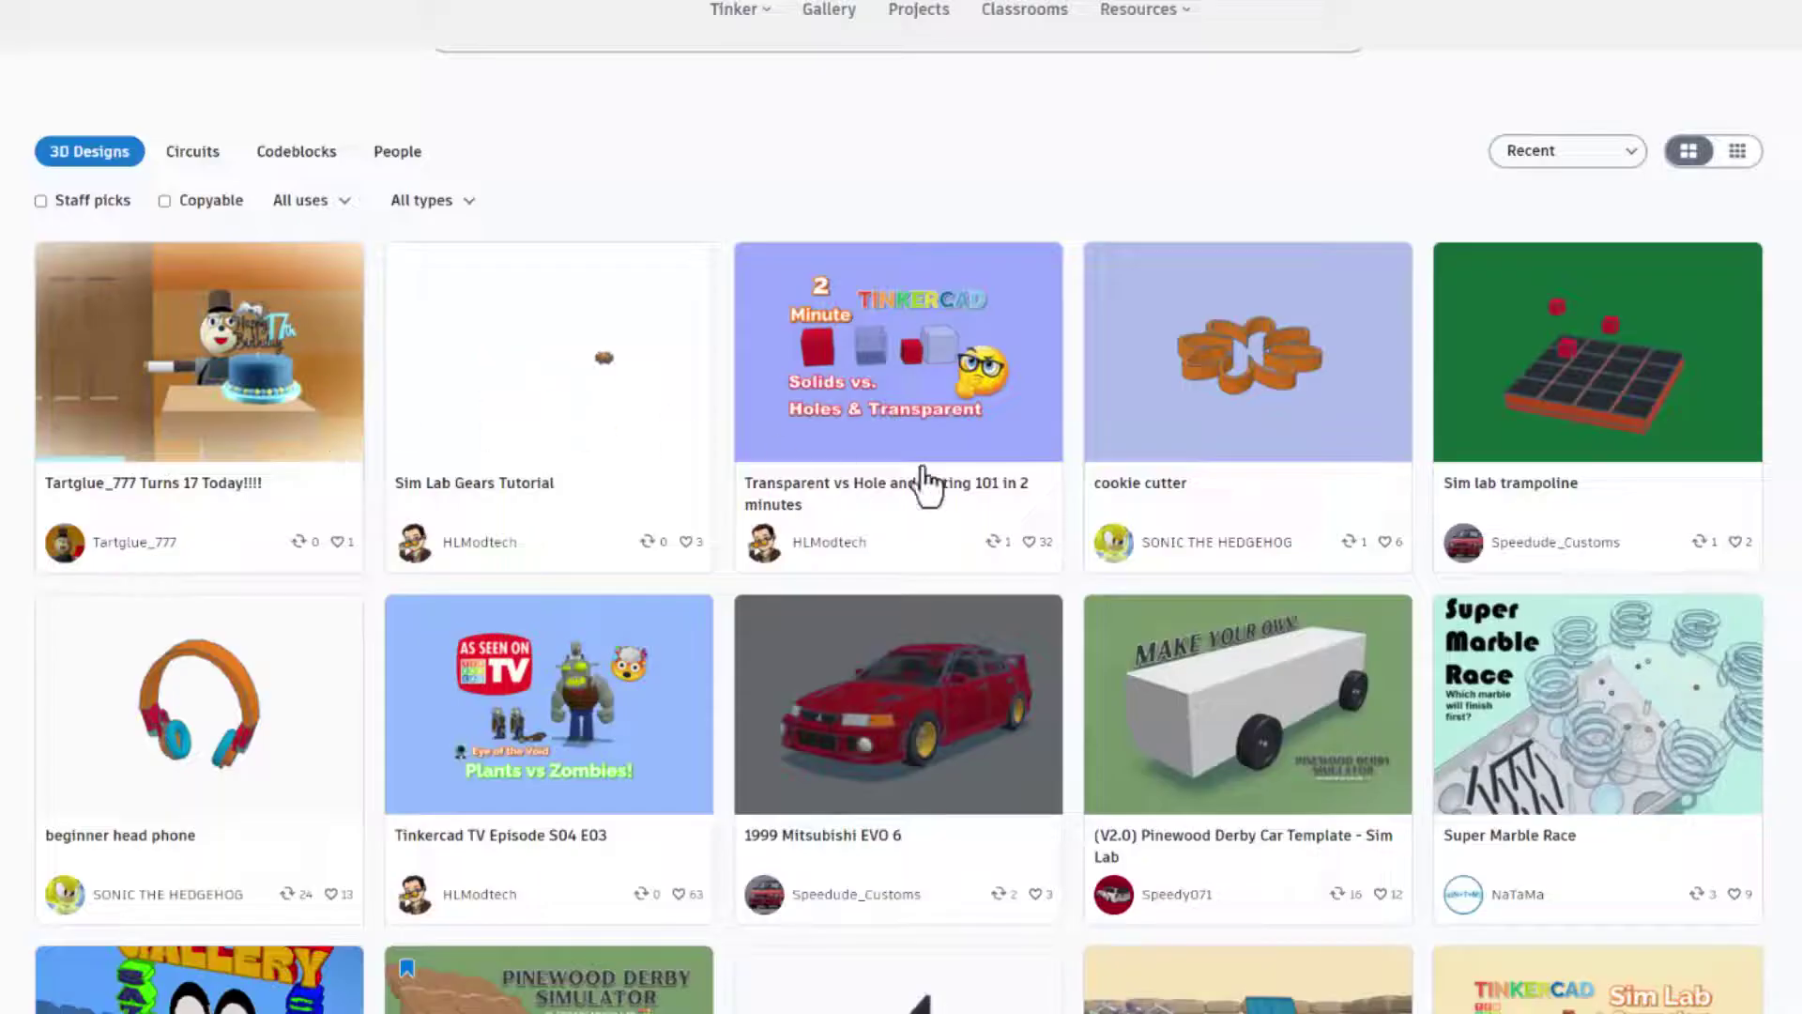
scroll(1346, 442, down, 2)
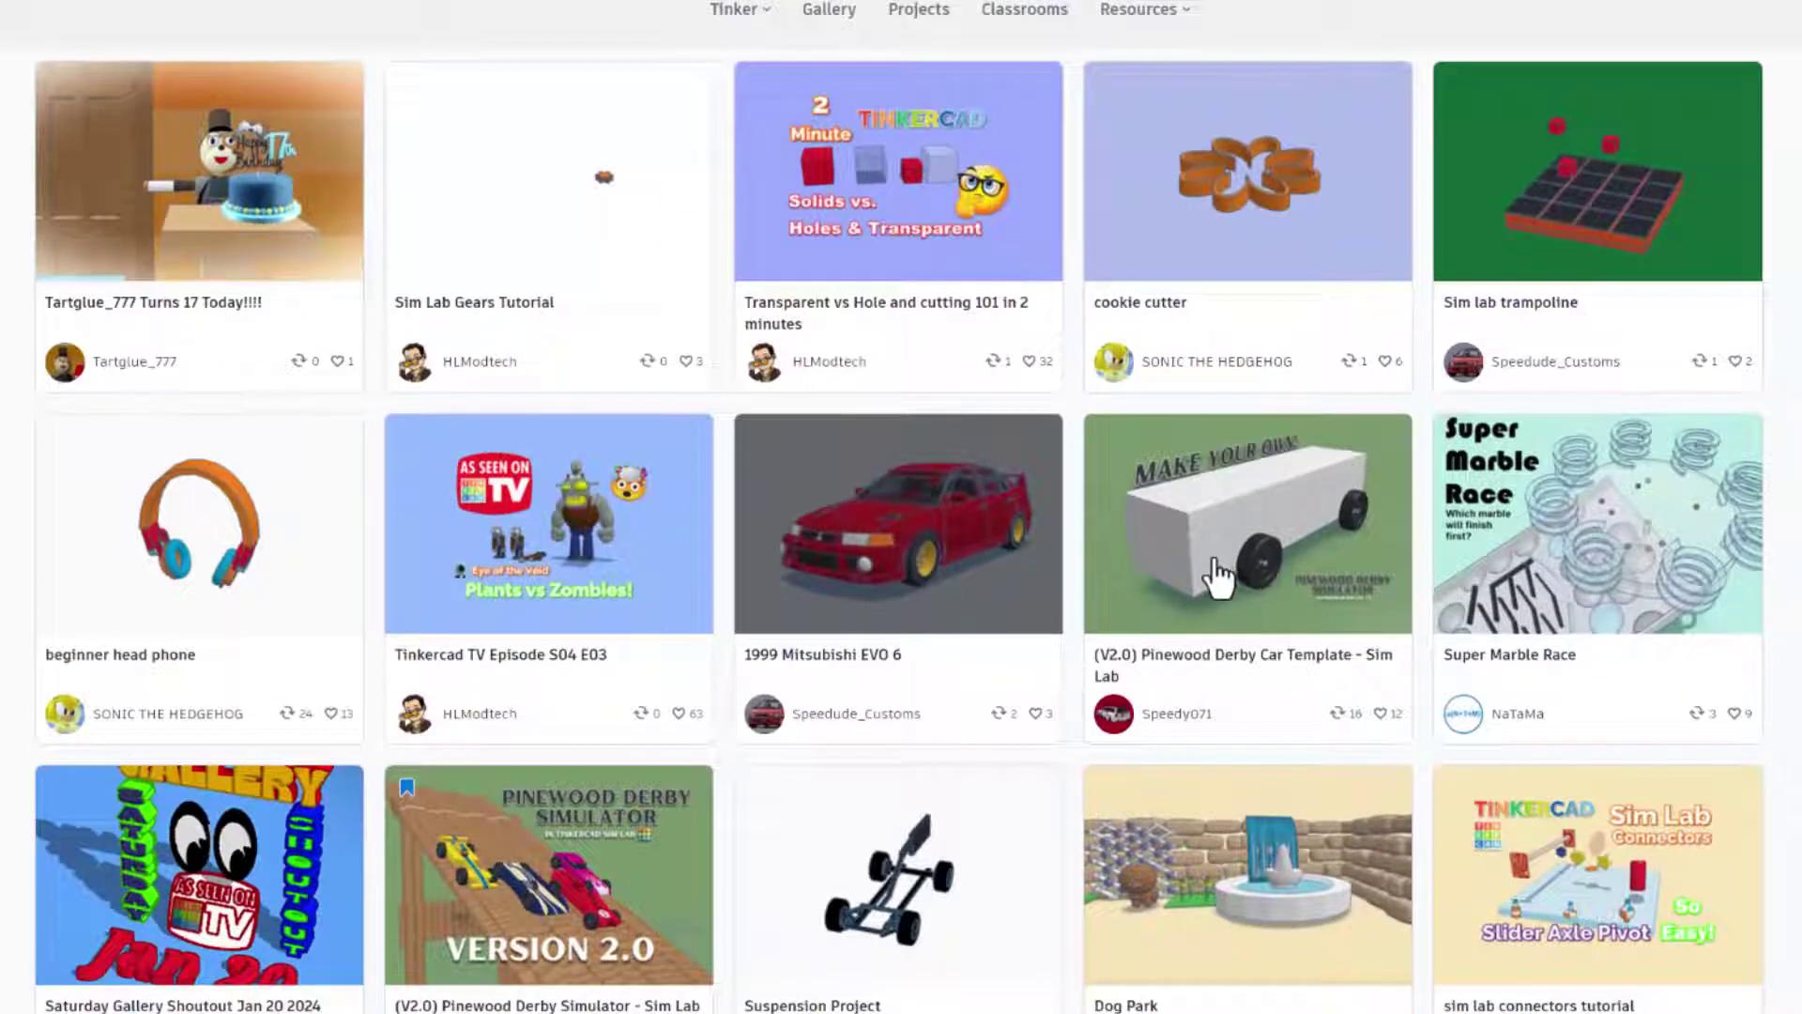
scroll(1211, 563, down, 1)
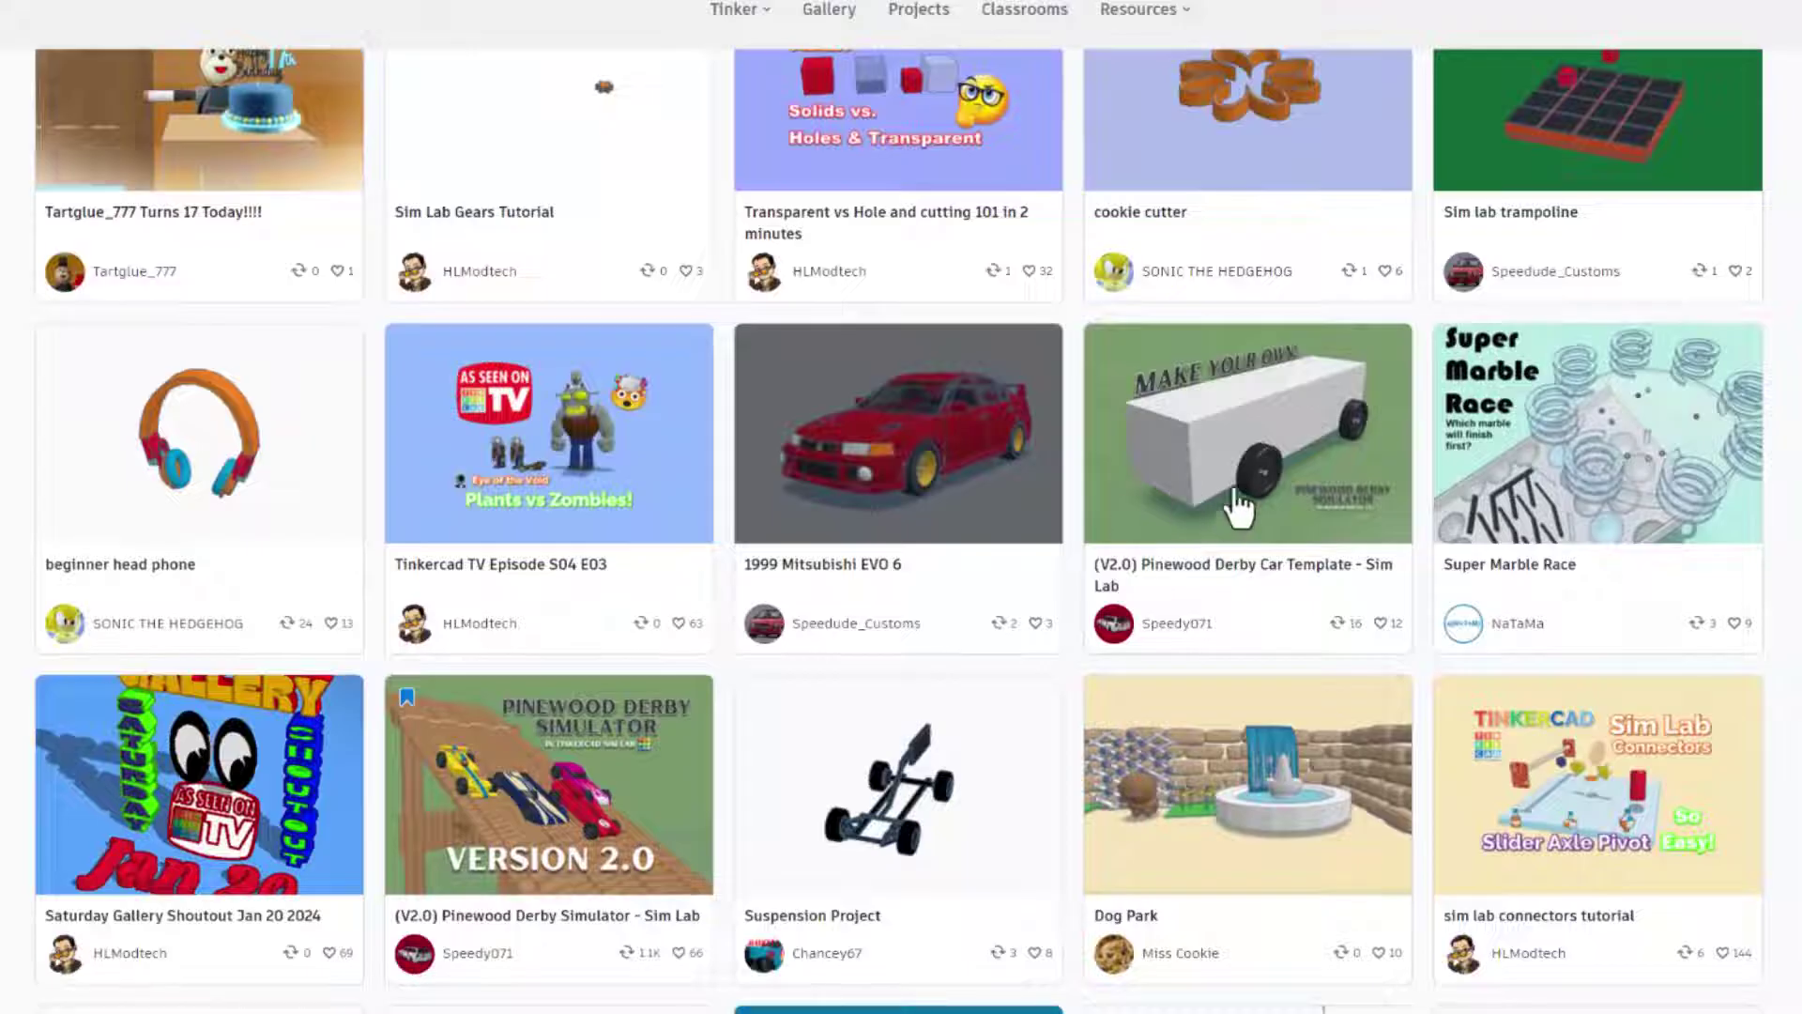
Open the (V2.0) Pinewood Derby Car Template - Sim Lab, expand its description and change its reaction.
click(1222, 439)
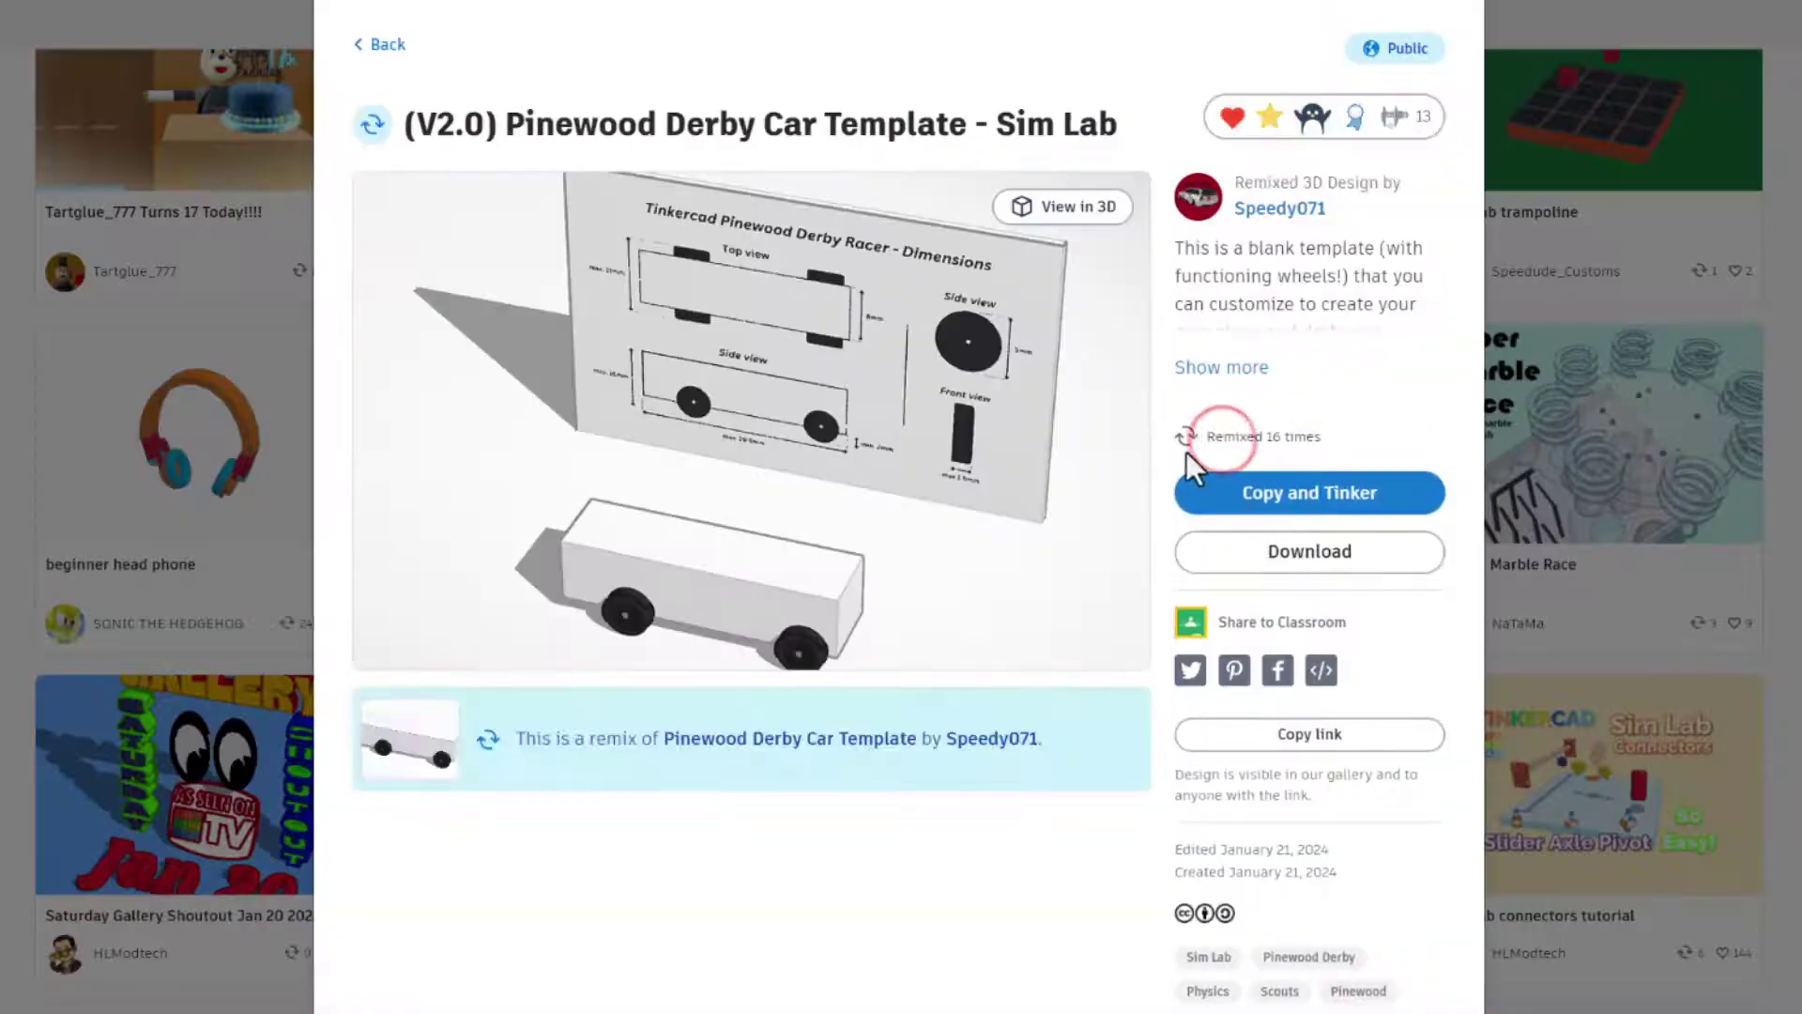
click(1218, 371)
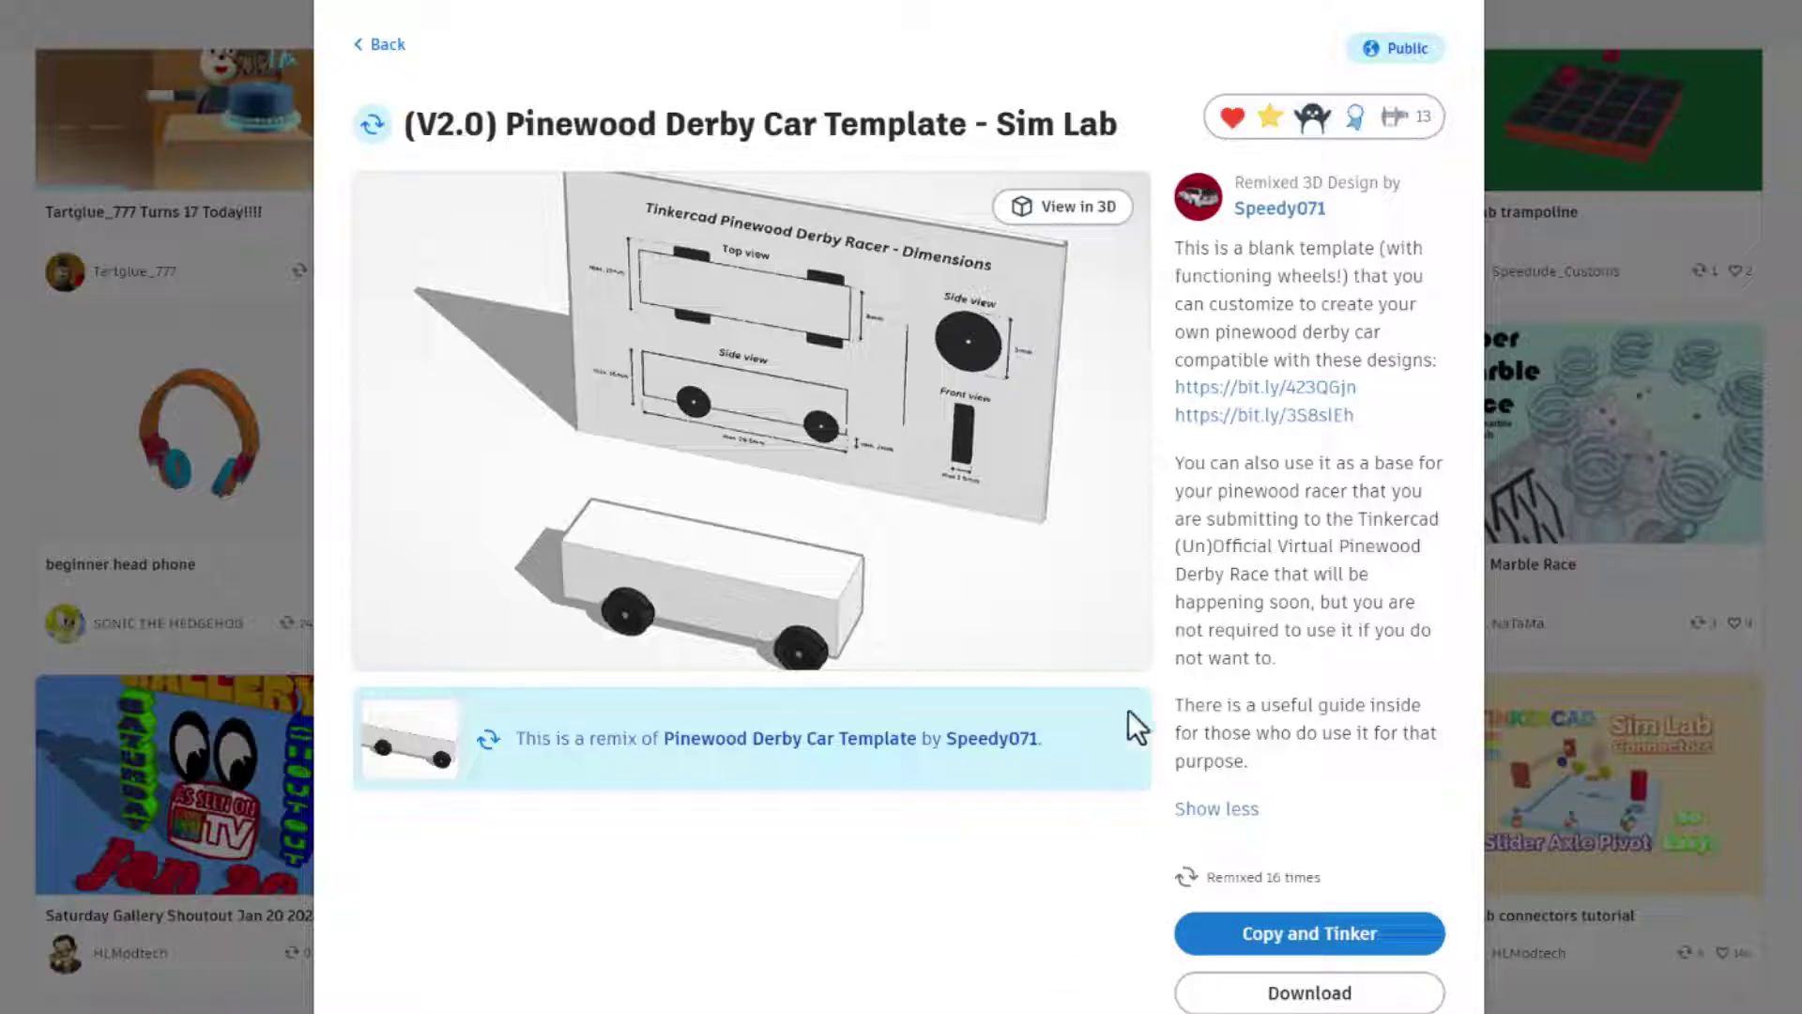
click(1294, 127)
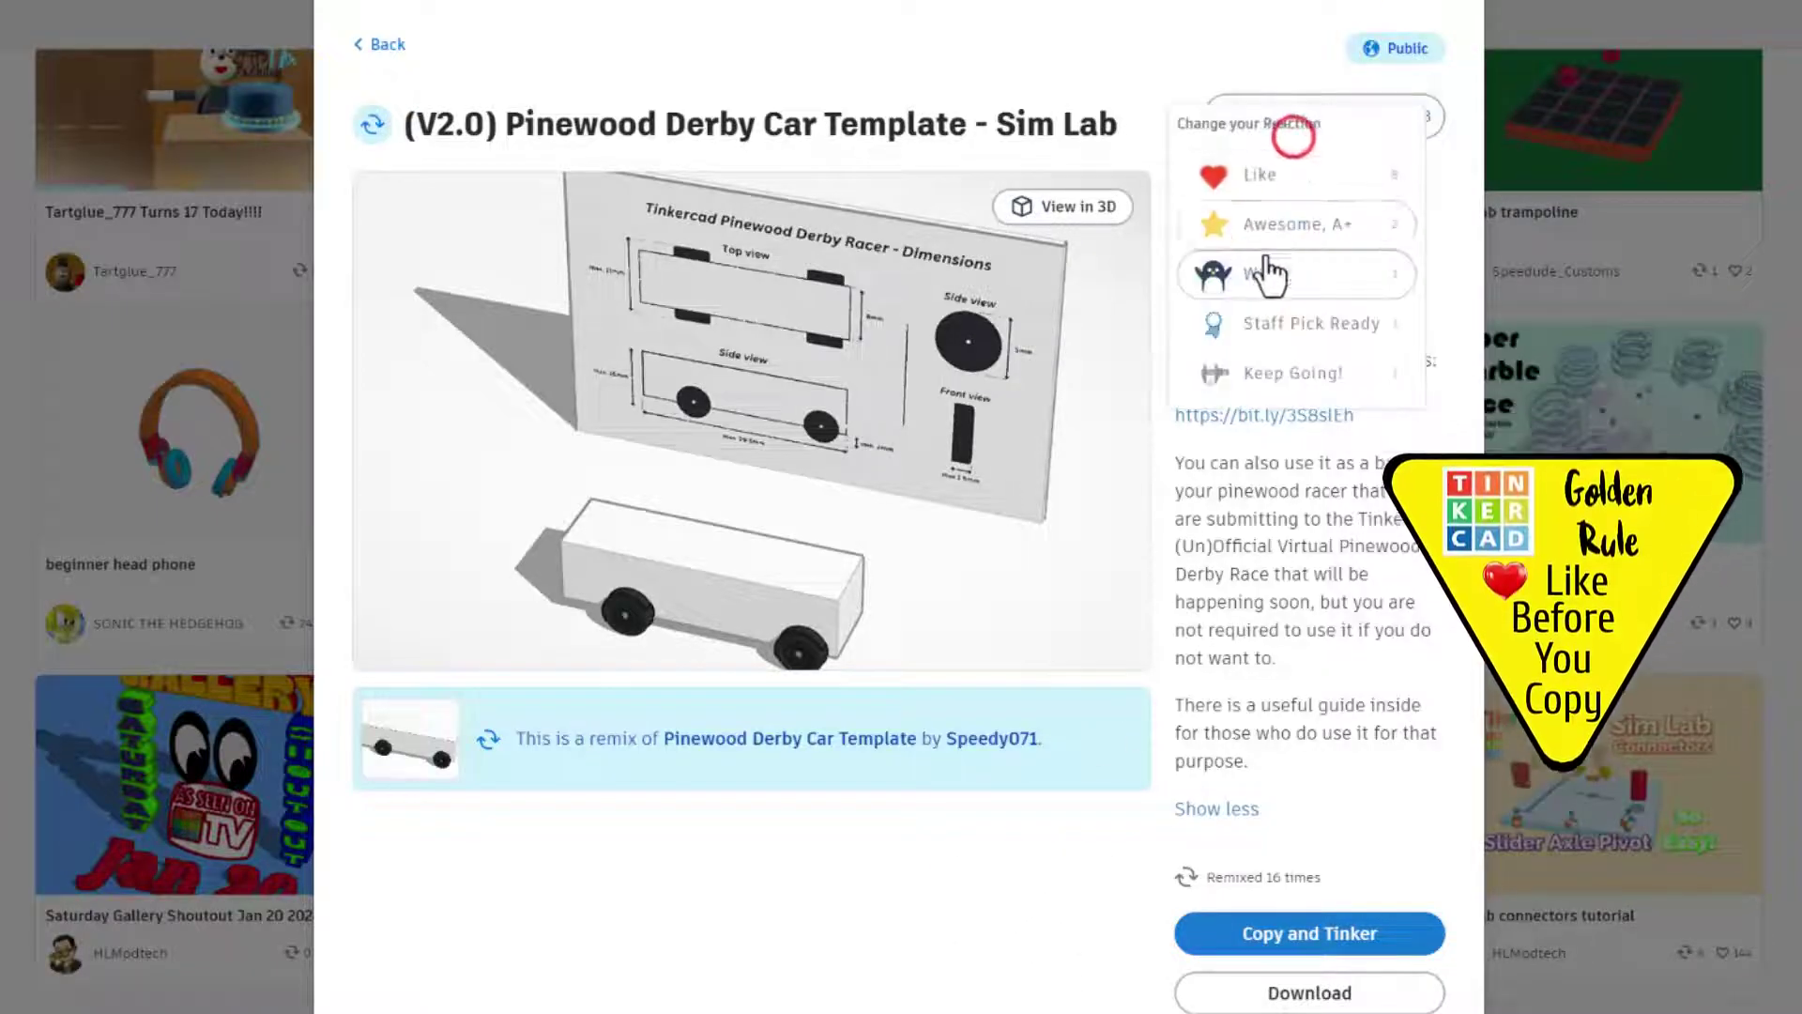
click(1232, 267)
click(1142, 41)
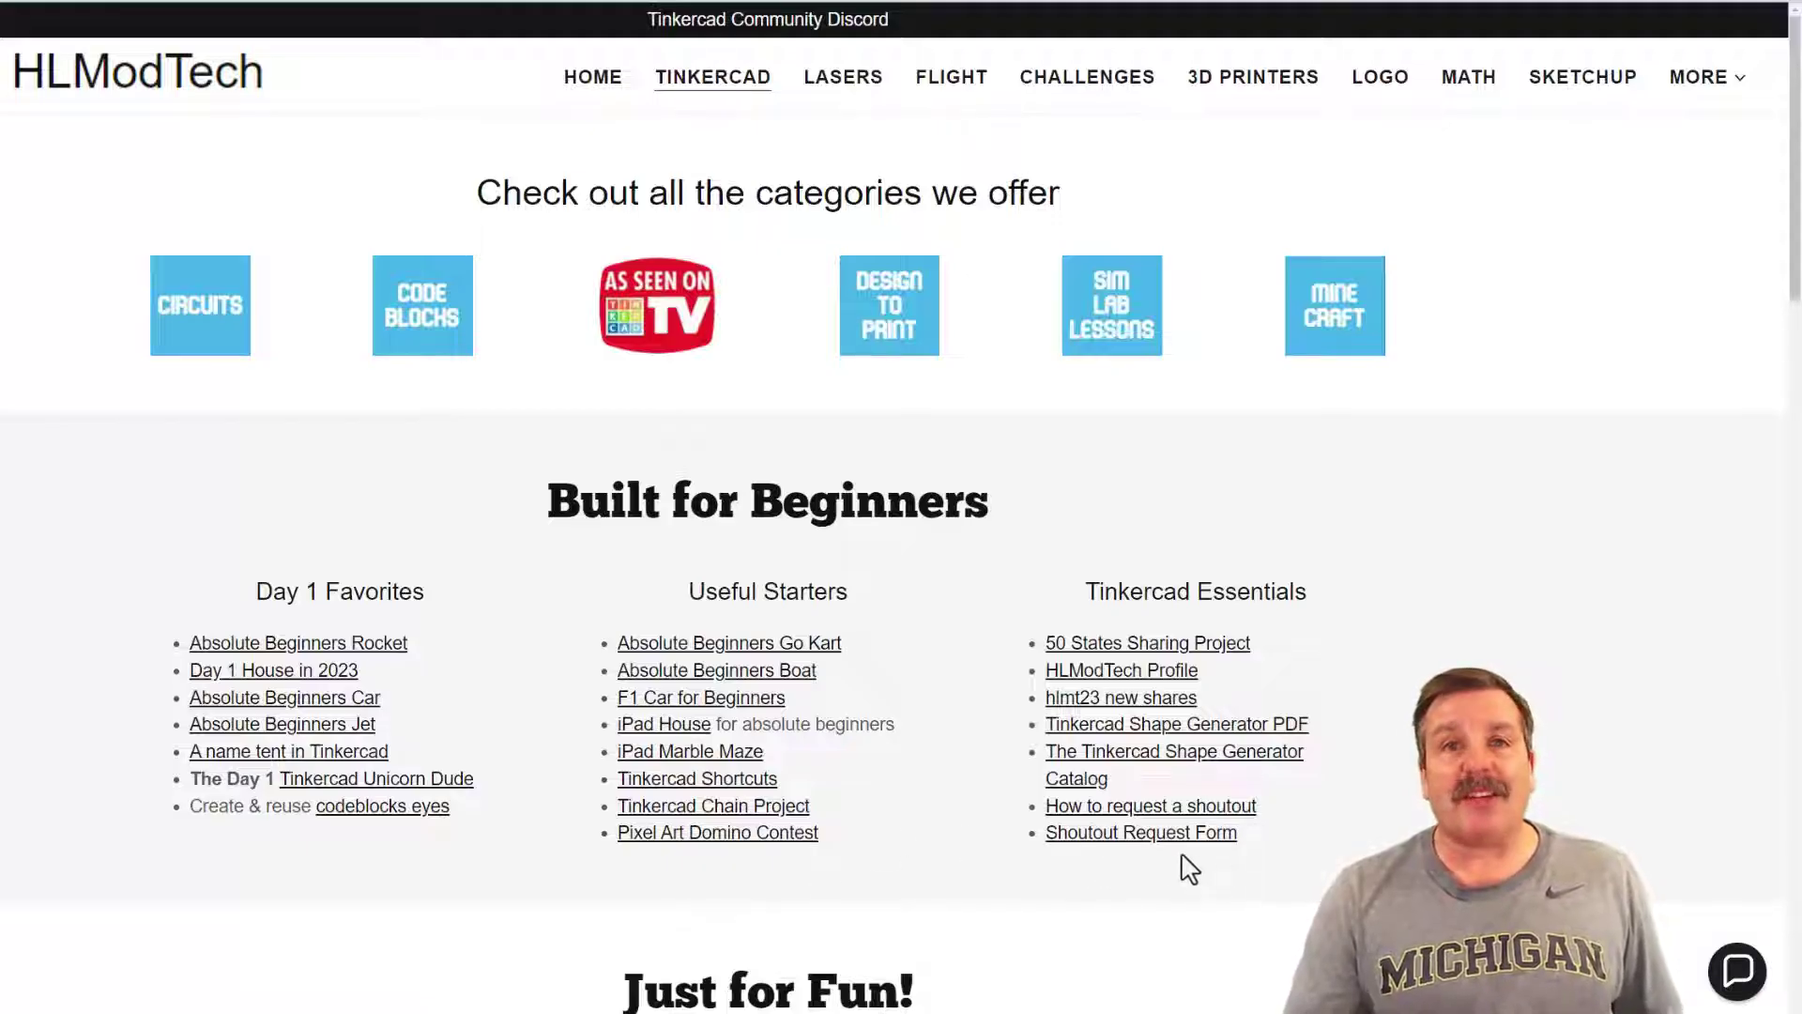
click(1735, 977)
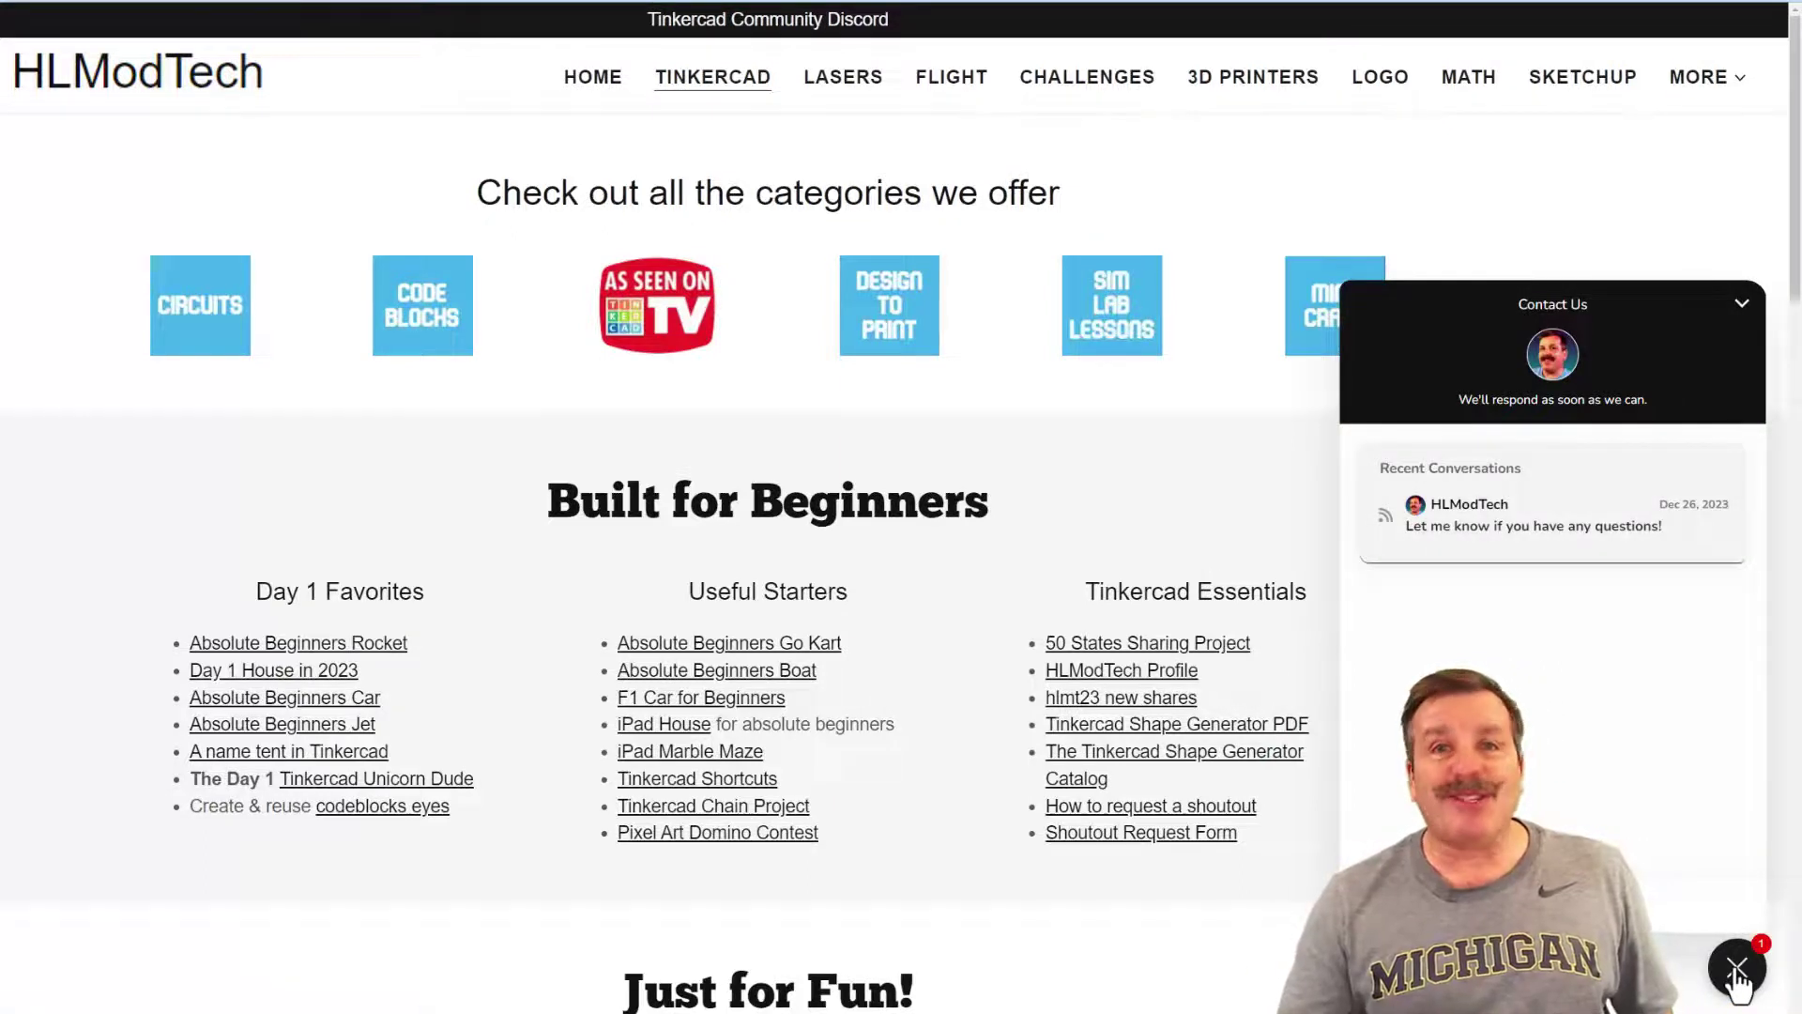
click(1737, 977)
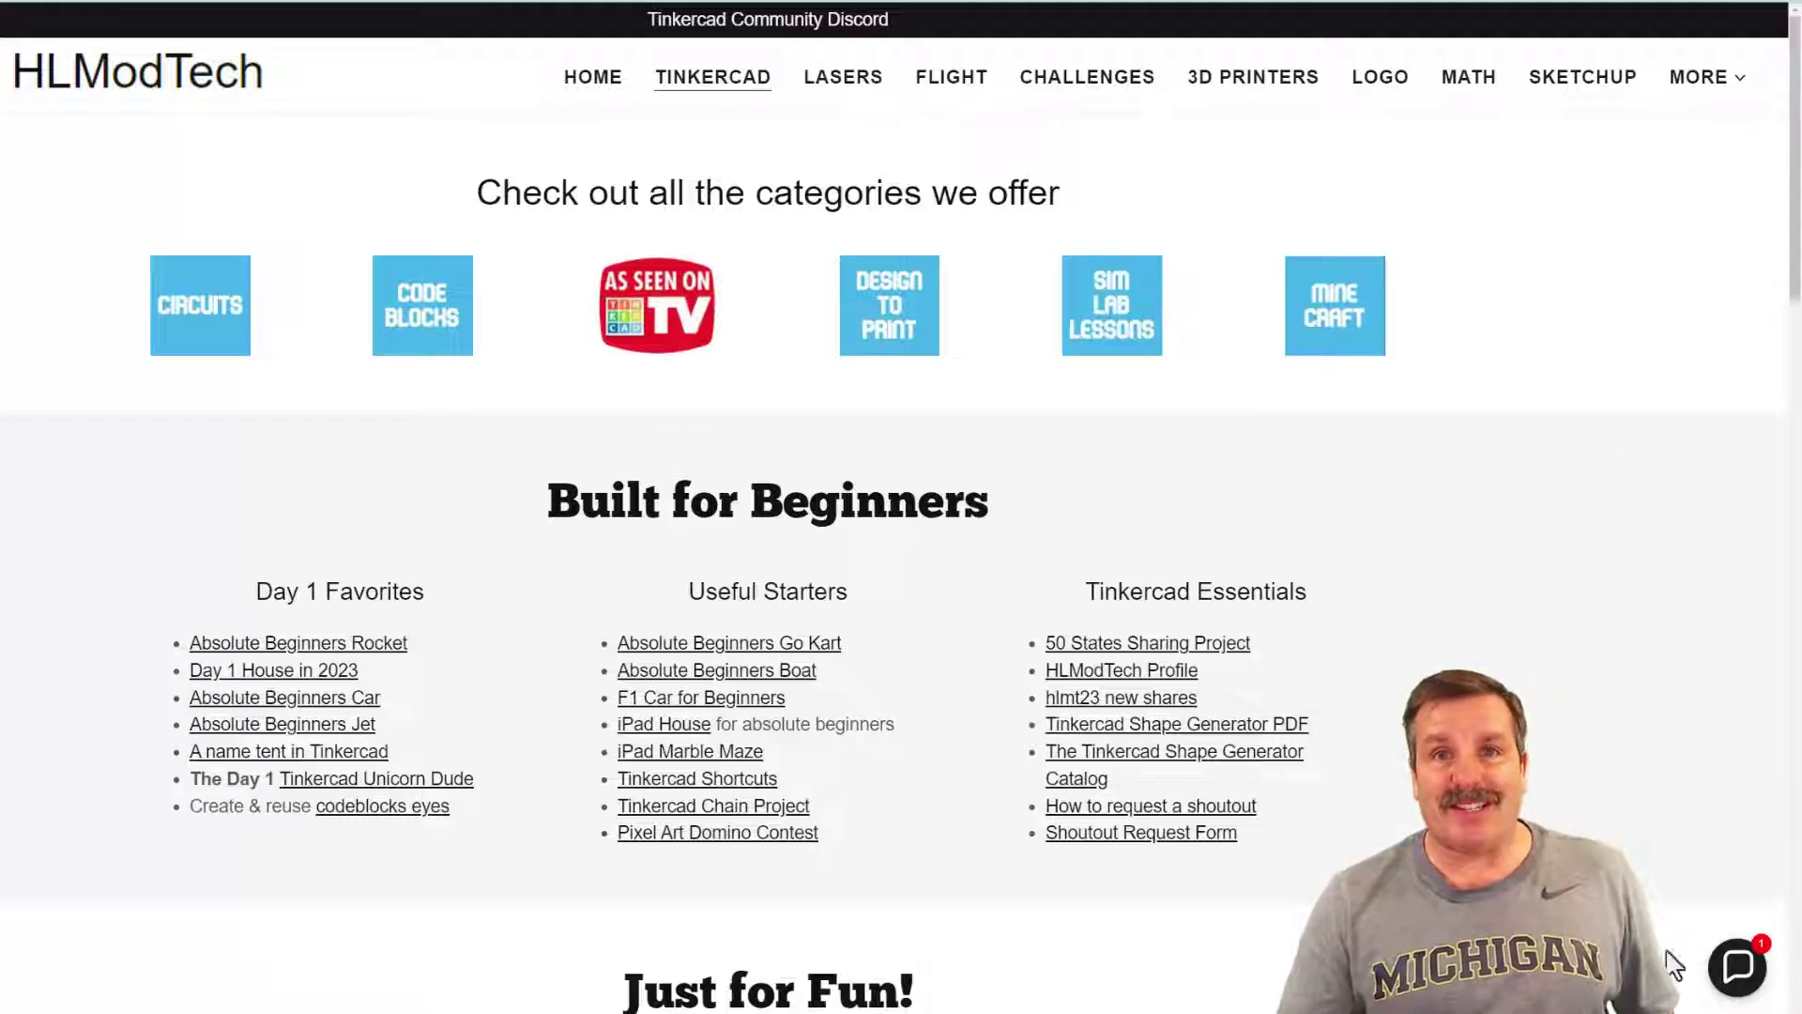
click(776, 39)
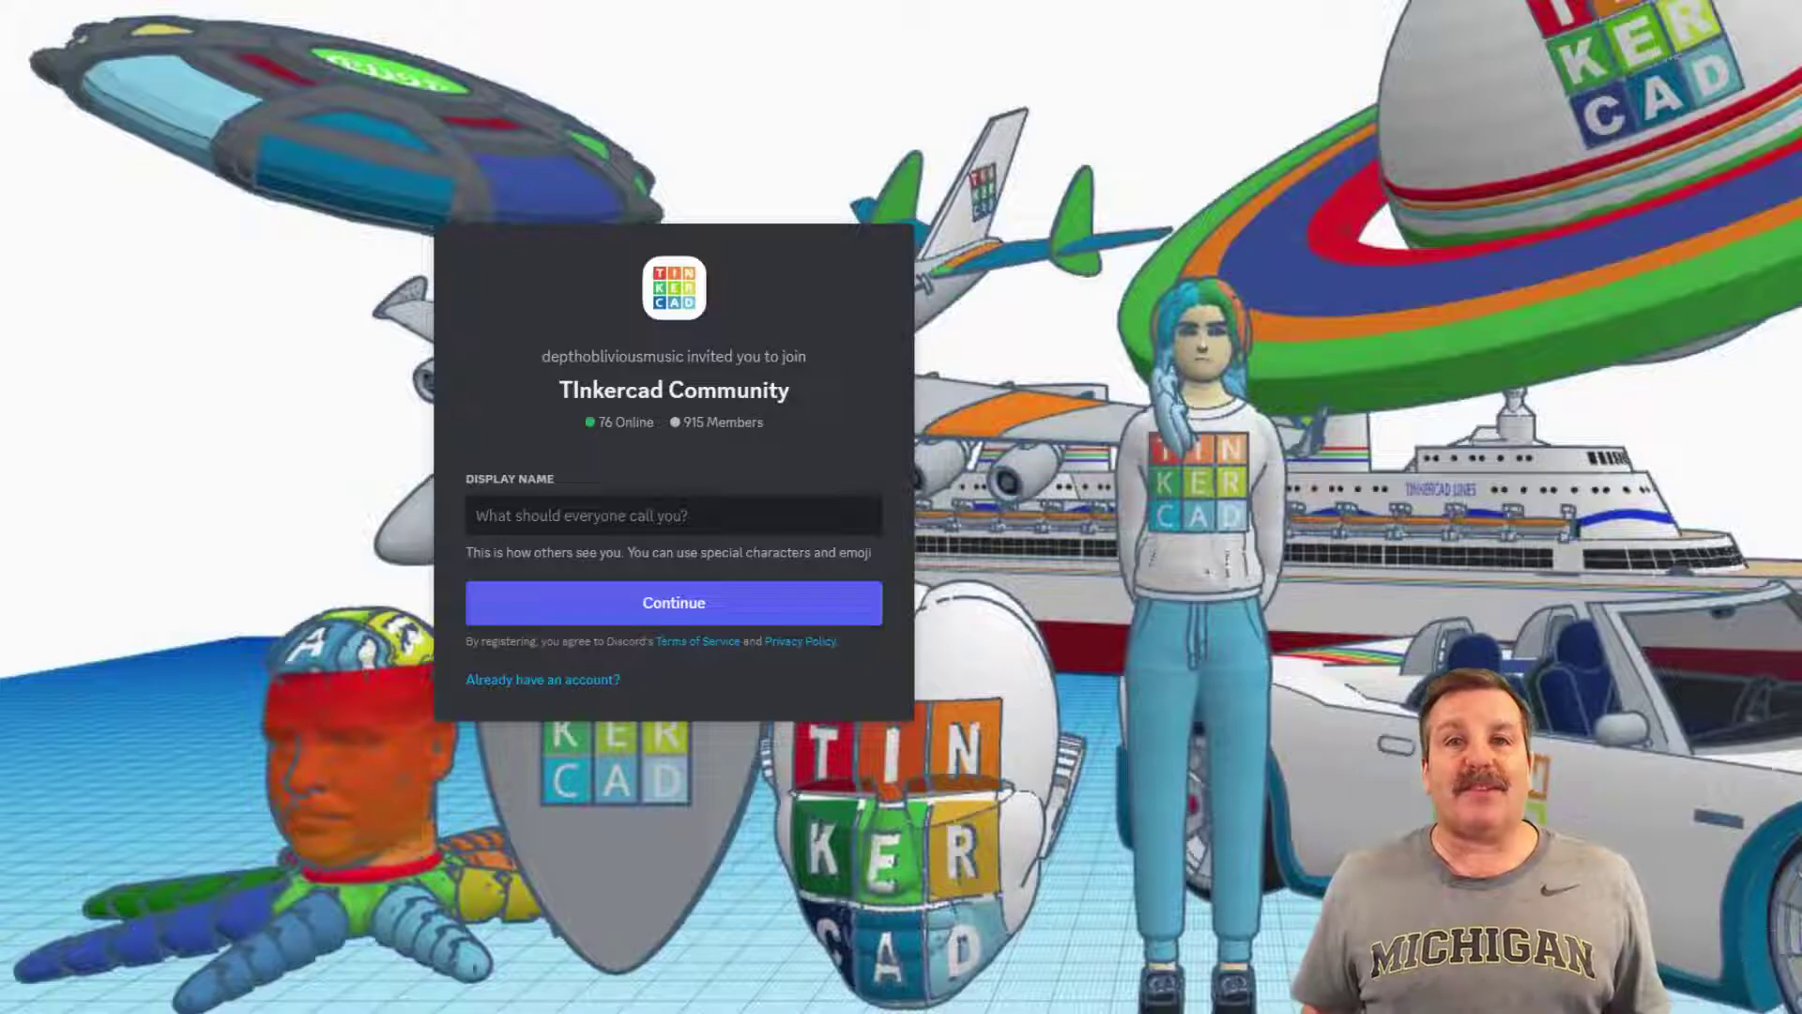